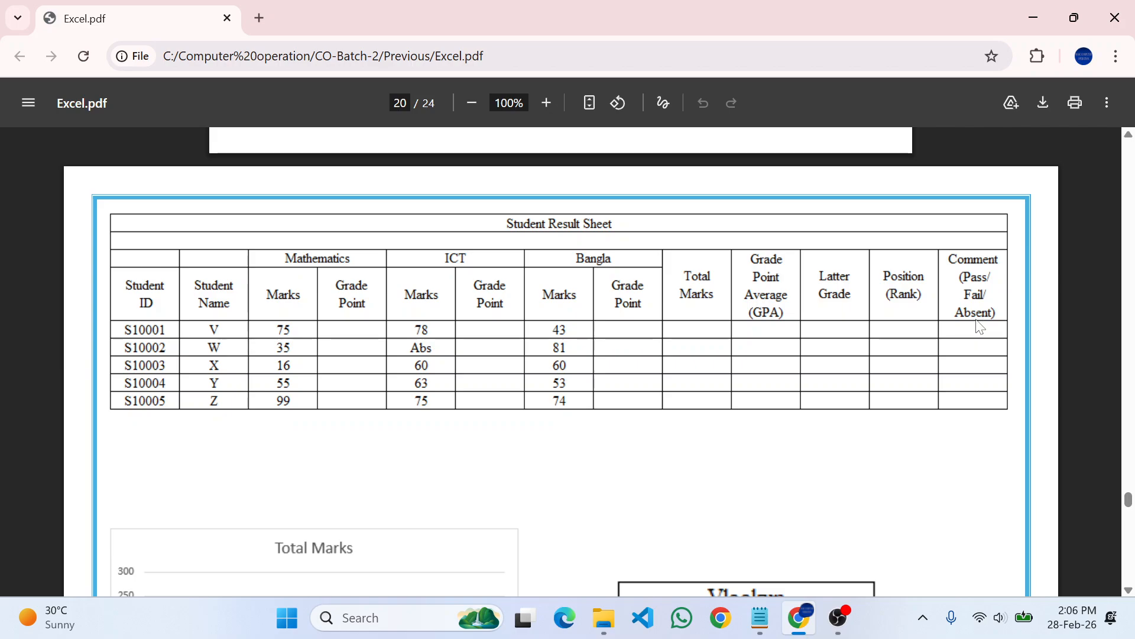
Step: Review the result-sheet job's title font, text font and size requirements alongside the sample Student Result Sheet
scroll(759, 351, "up", 10)
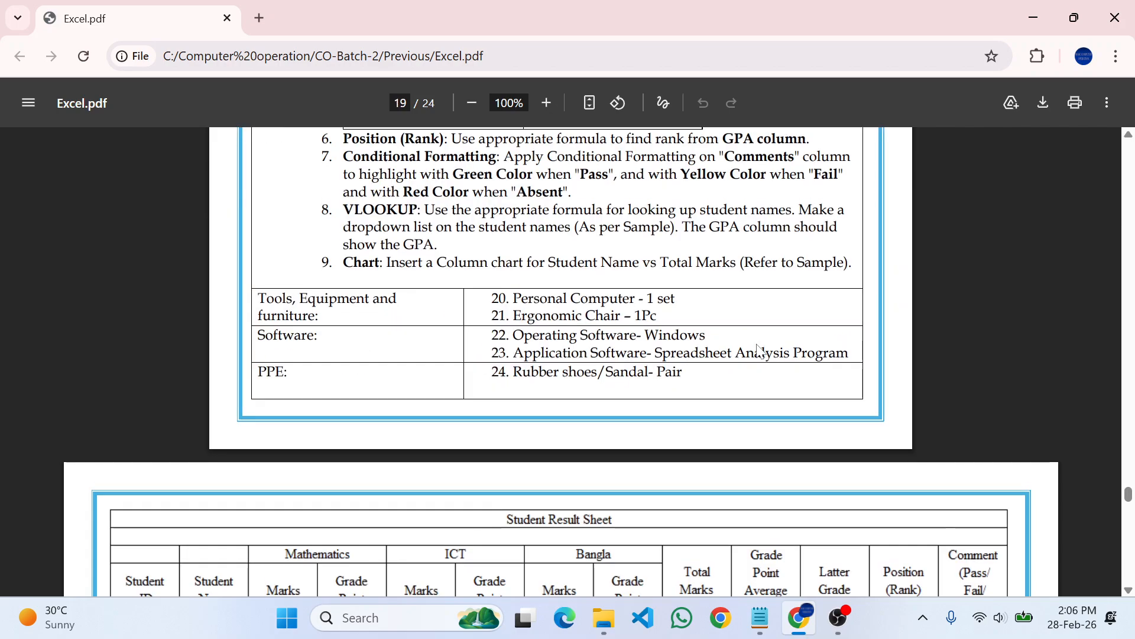
scroll(760, 351, "up", 3)
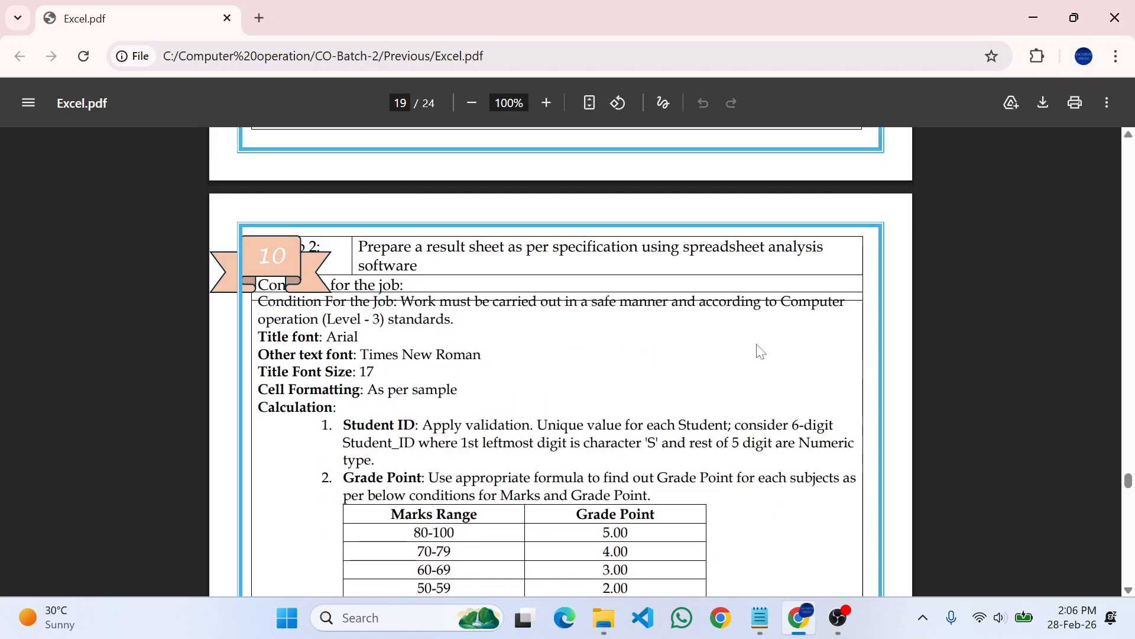
scroll(759, 351, "down", 3)
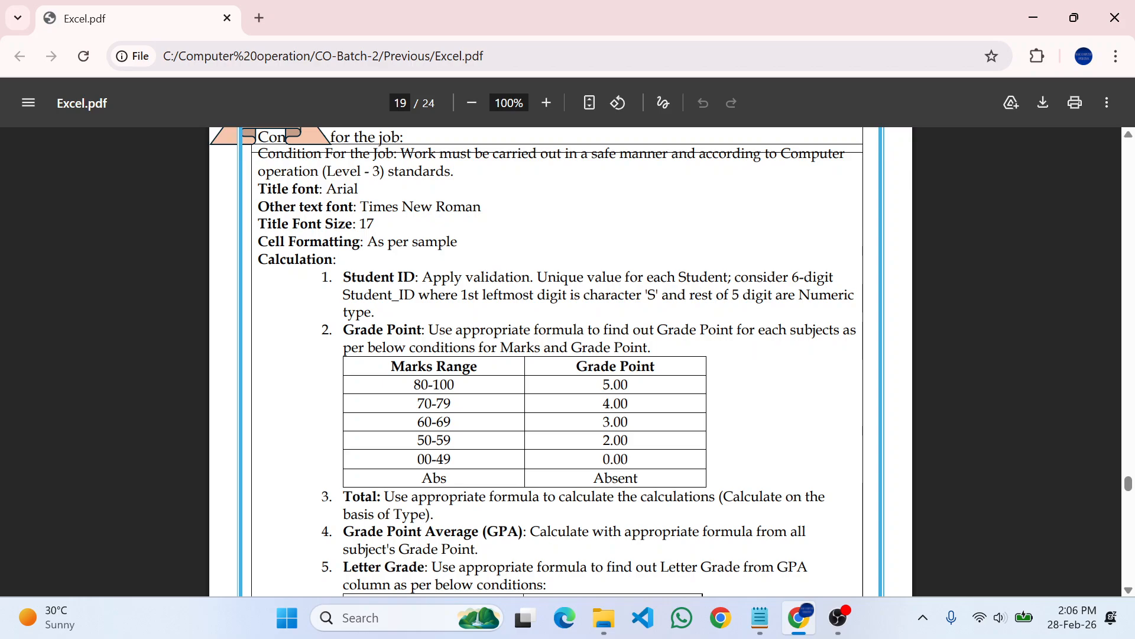
left_click_drag(326, 189, 374, 207)
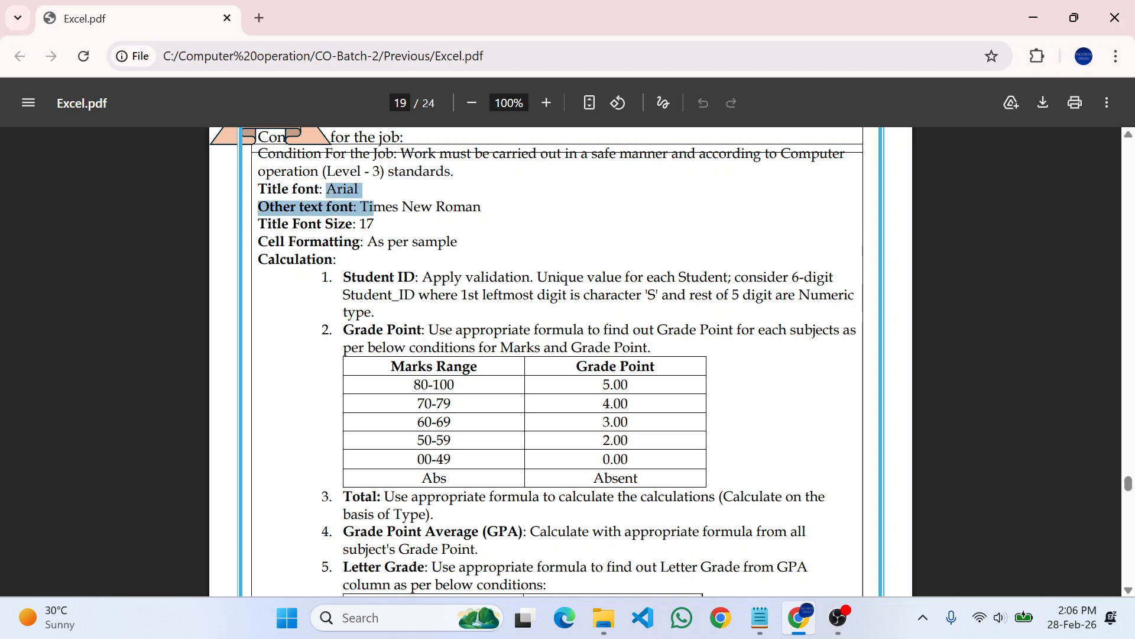
left_click(374, 207)
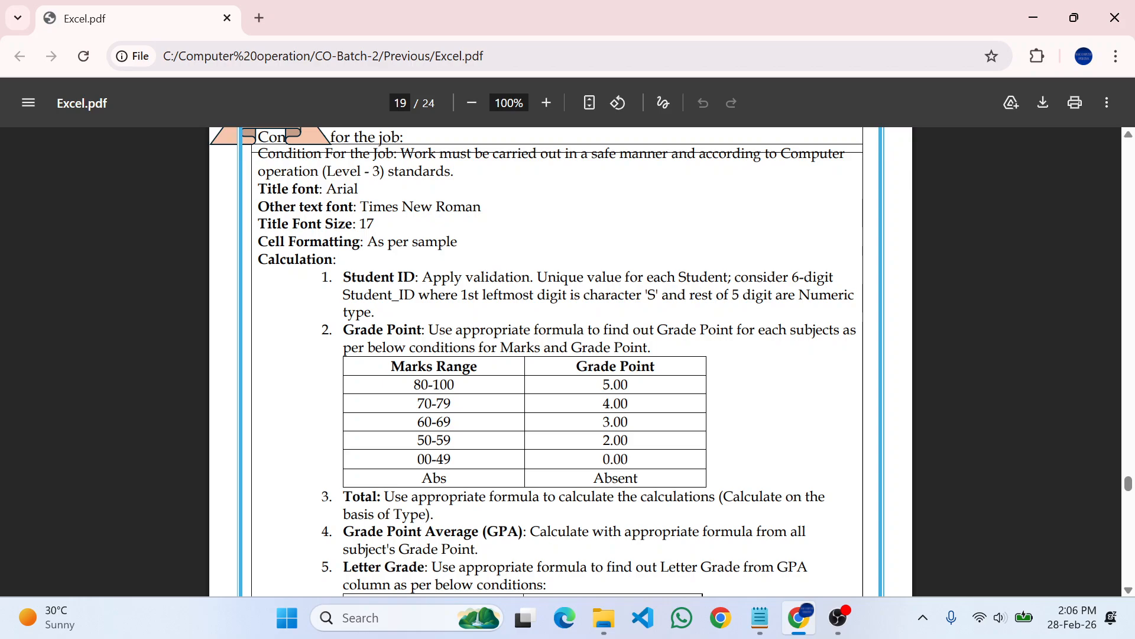
scroll(435, 237, "down", 15)
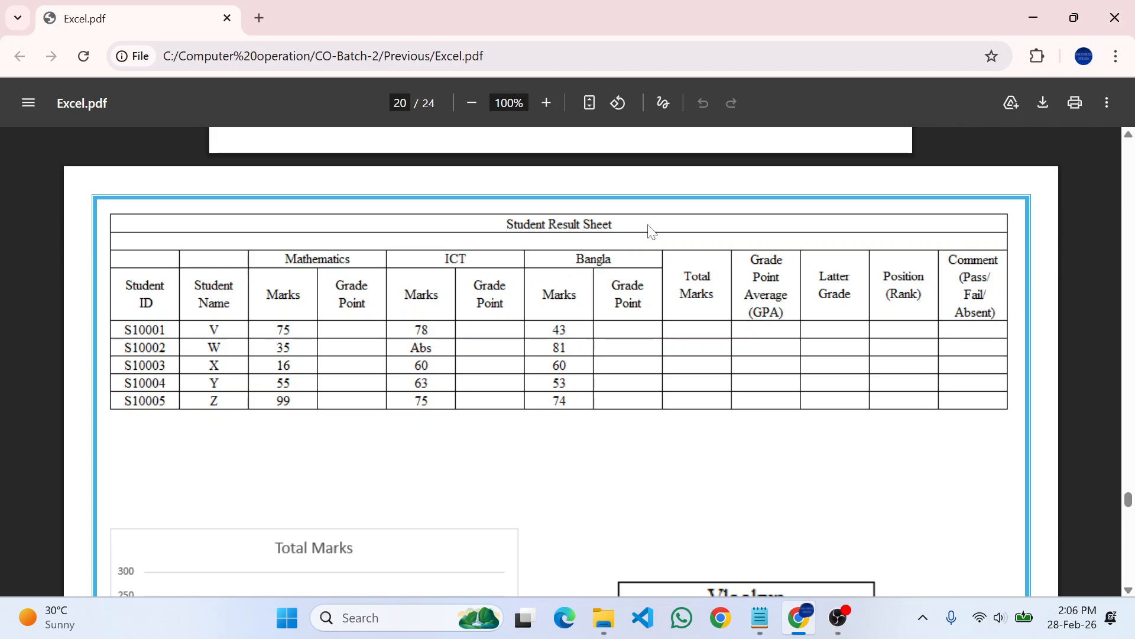
scroll(528, 314, "up", 6)
scroll(528, 314, "up", 10)
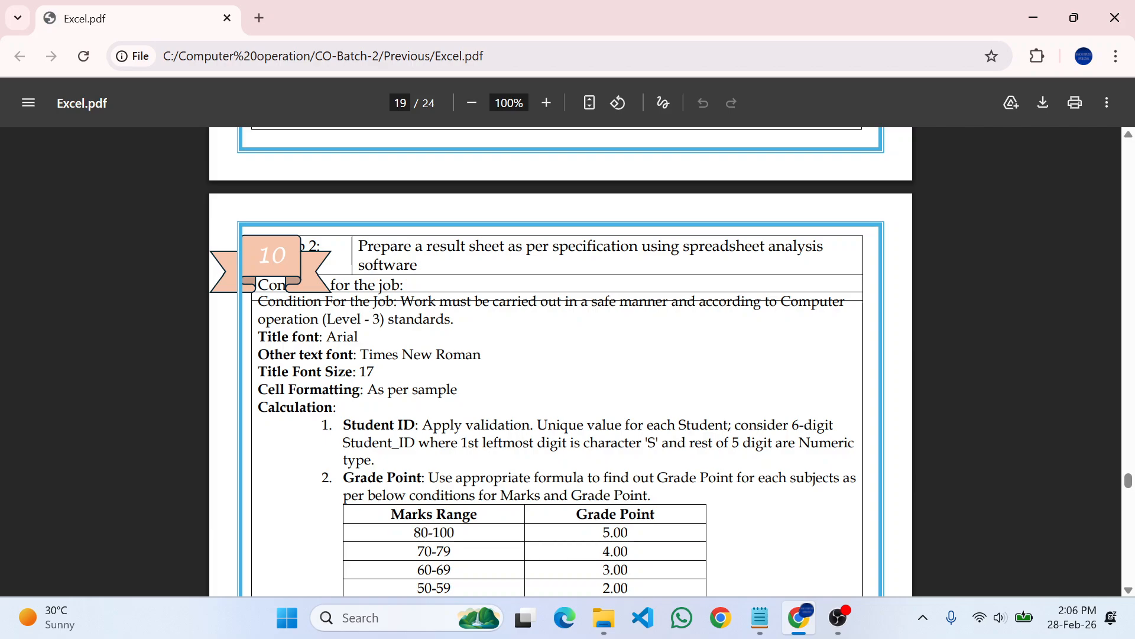
left_click_drag(327, 337, 414, 324)
left_click(390, 332)
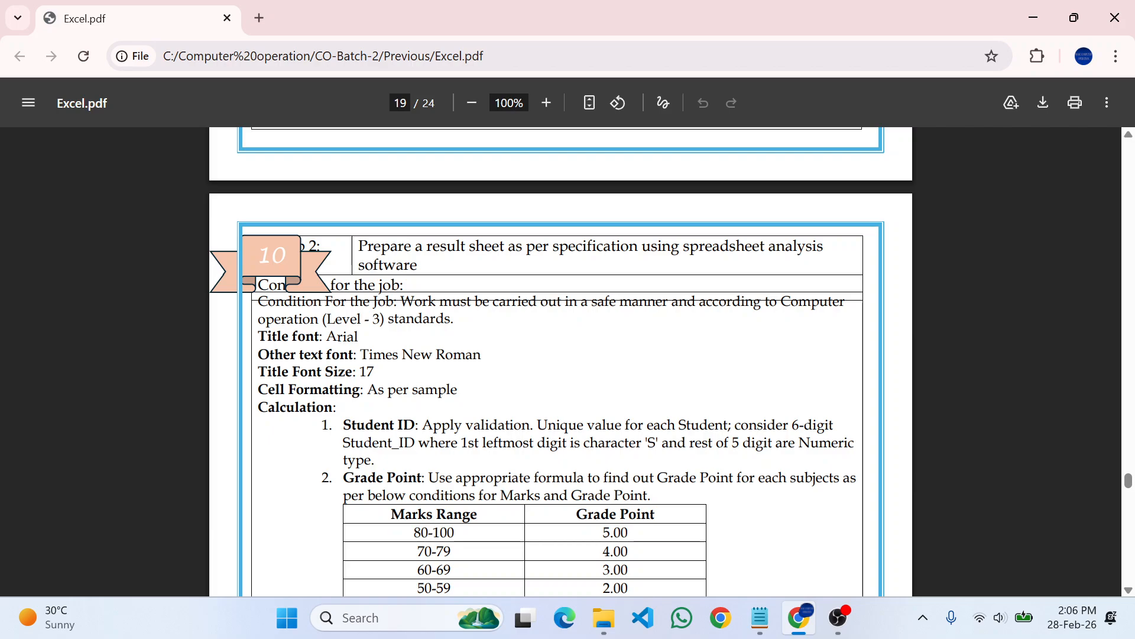
Step: Read the calculation rules for Student ID validation, grade points, totals, GPA, letter grades and rank
scroll(539, 373, "down", 5)
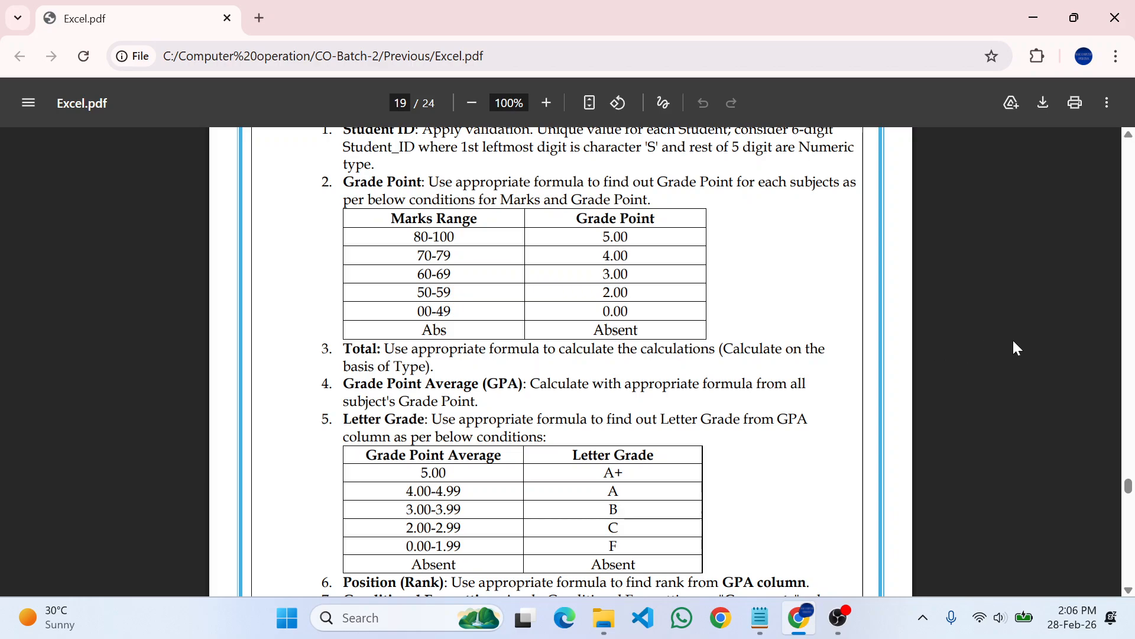
mouse_move(1128, 488)
left_mouse_down()
mouse_move(1129, 472)
mouse_move(1128, 488)
left_mouse_up()
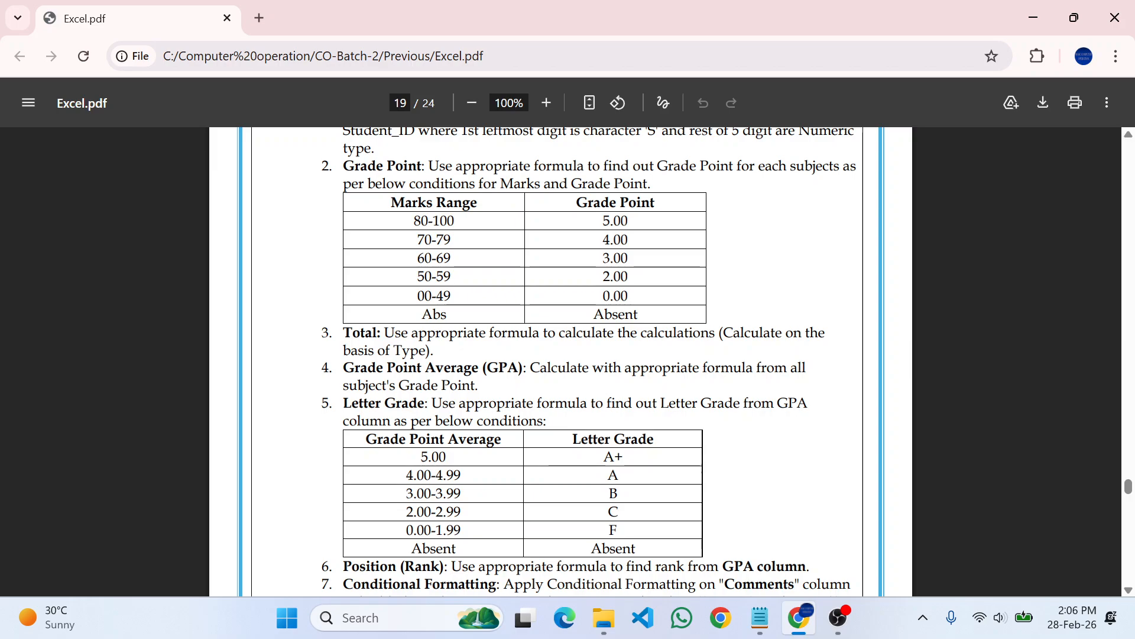
scroll(560, 362, "up", 1)
scroll(561, 362, "up", 2)
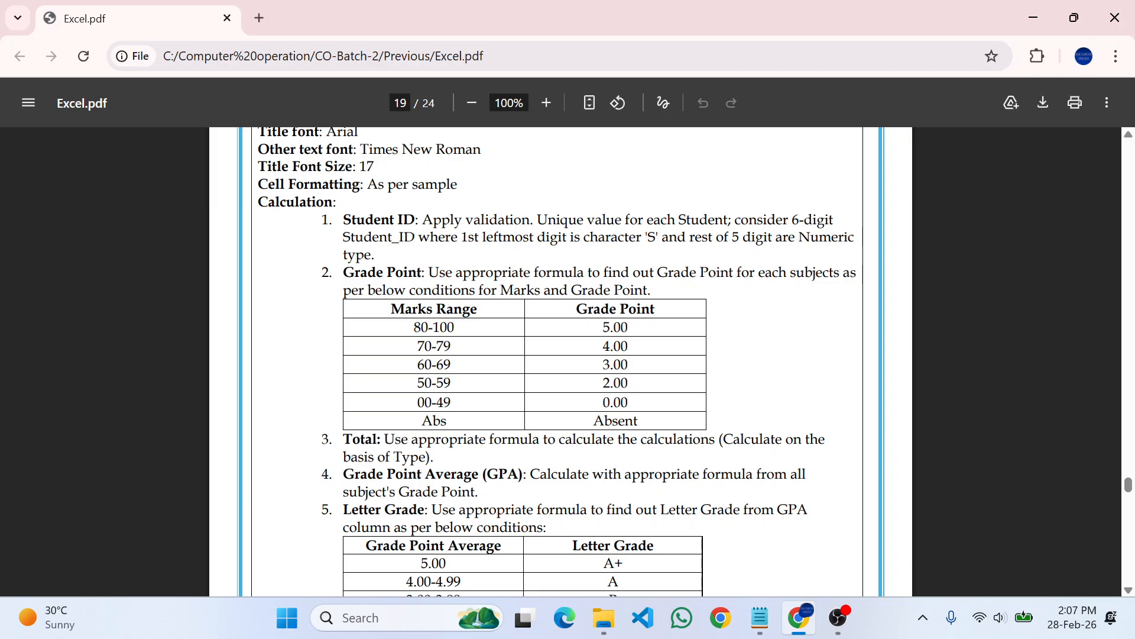
scroll(561, 362, "up", 5)
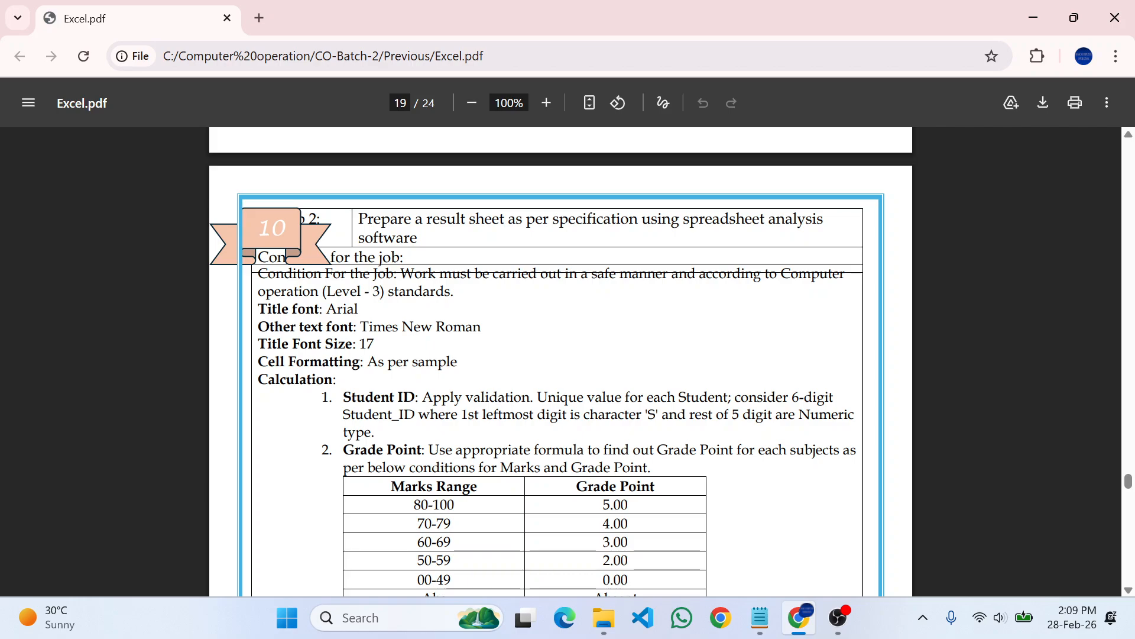
scroll(561, 361, "down", 4)
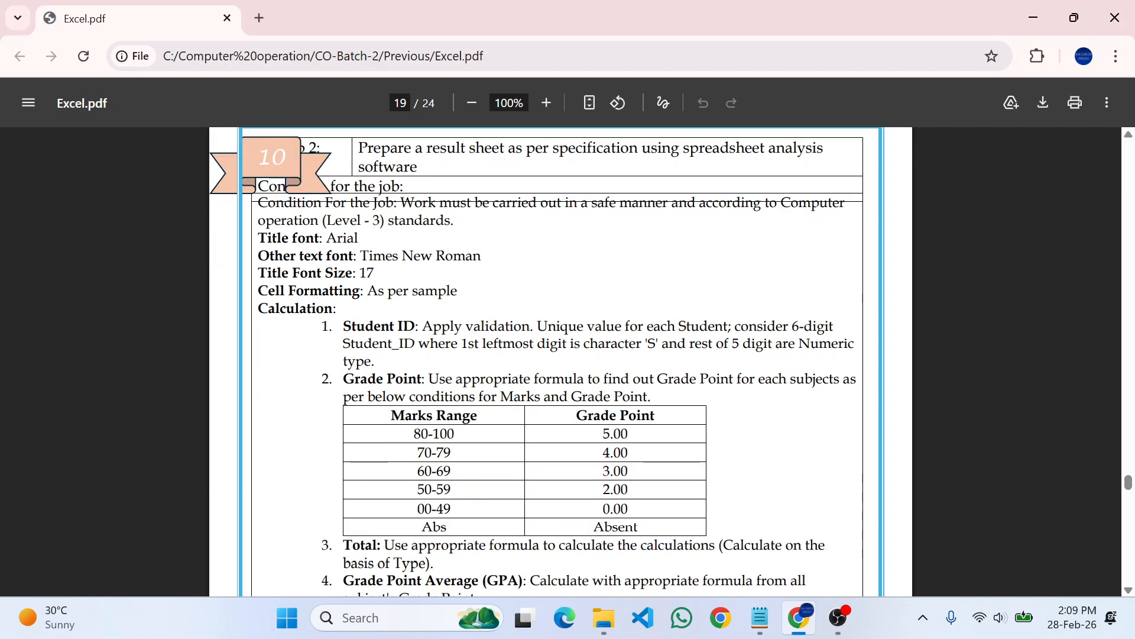
scroll(545, 361, "down", 1)
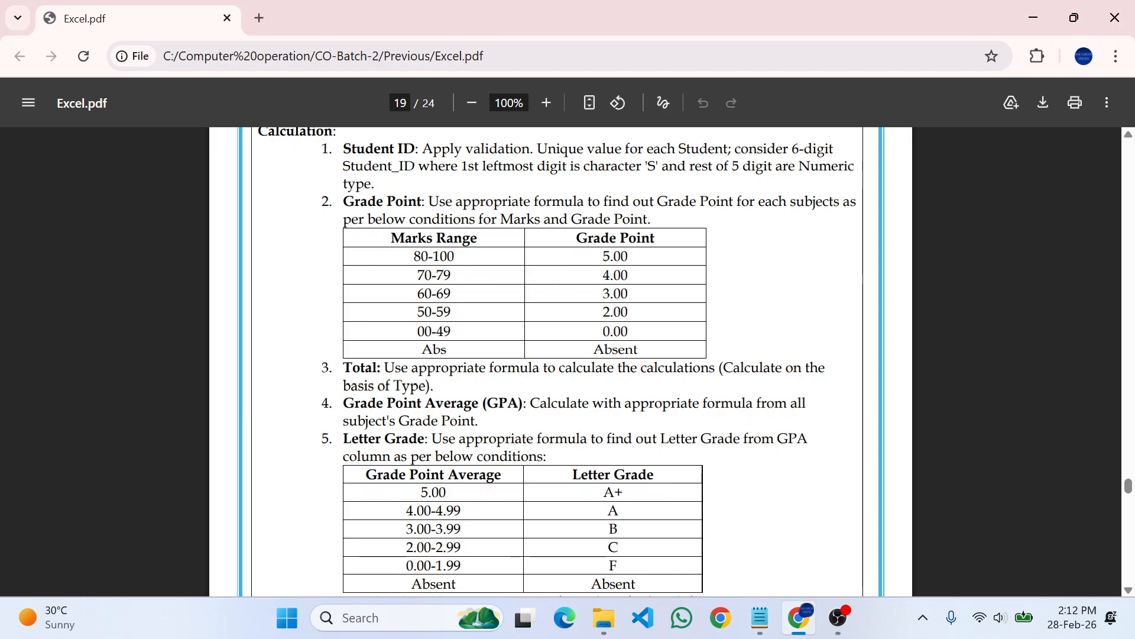
scroll(560, 359, "down", 3)
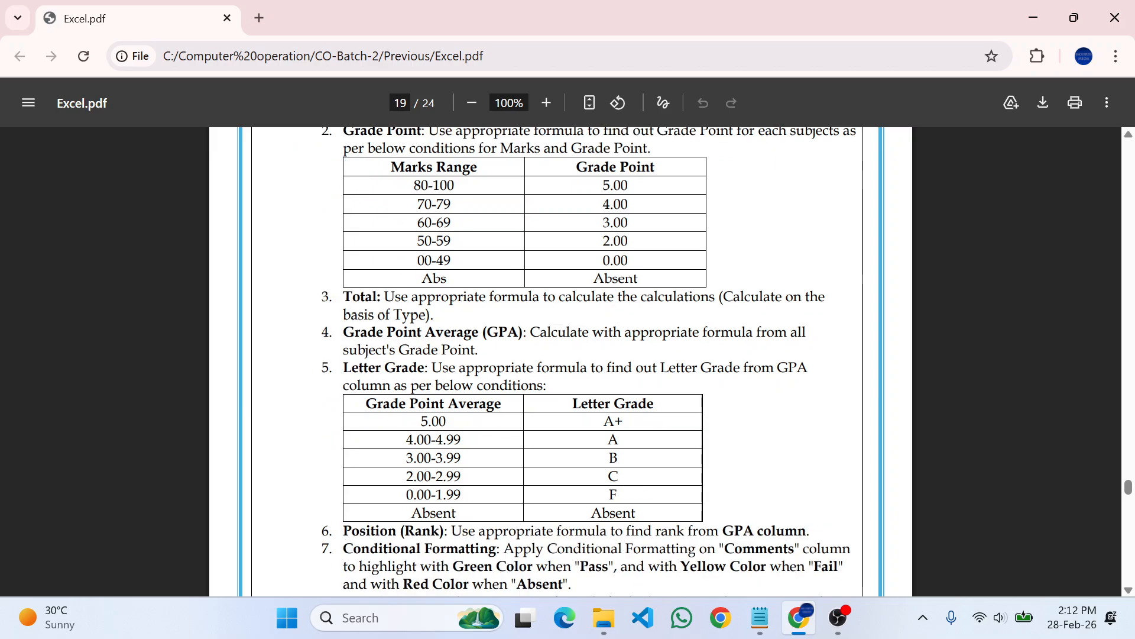
scroll(561, 359, "down", 1)
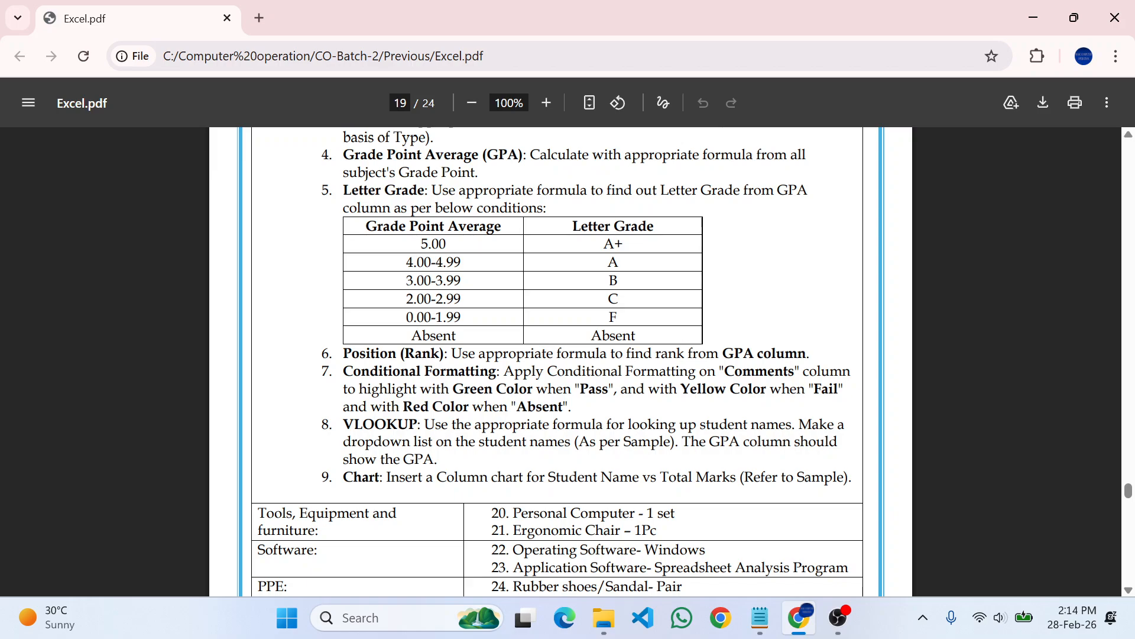
Step: Examine the sample result table, Total Marks chart and Vlookup box, and recheck the font and calculation requirements
scroll(683, 322, "down", 8)
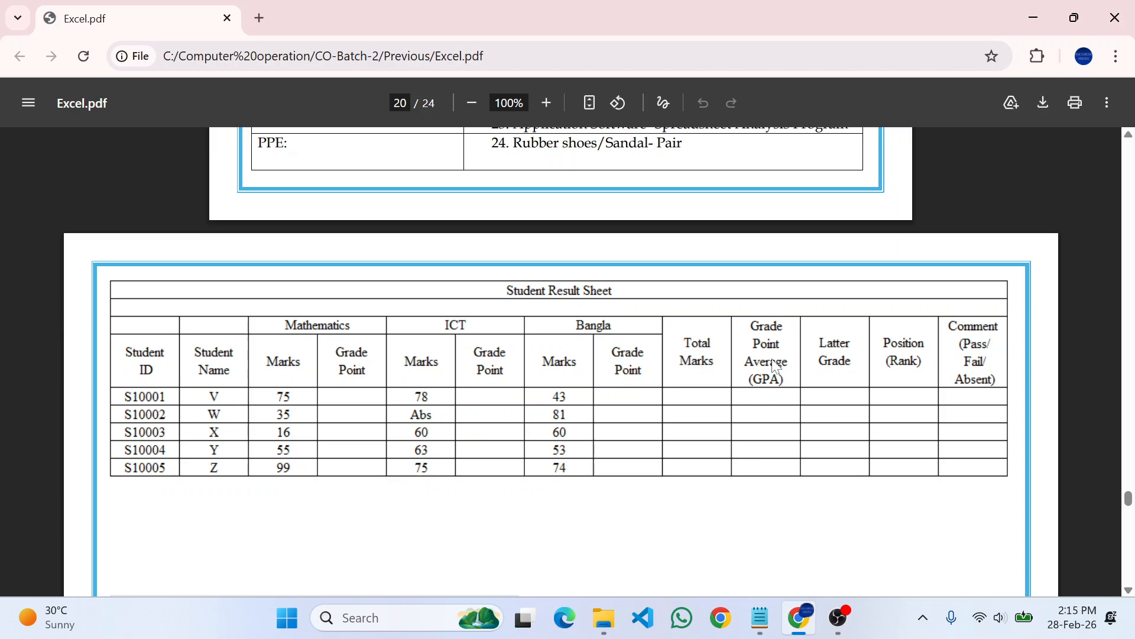
scroll(776, 367, "down", 5)
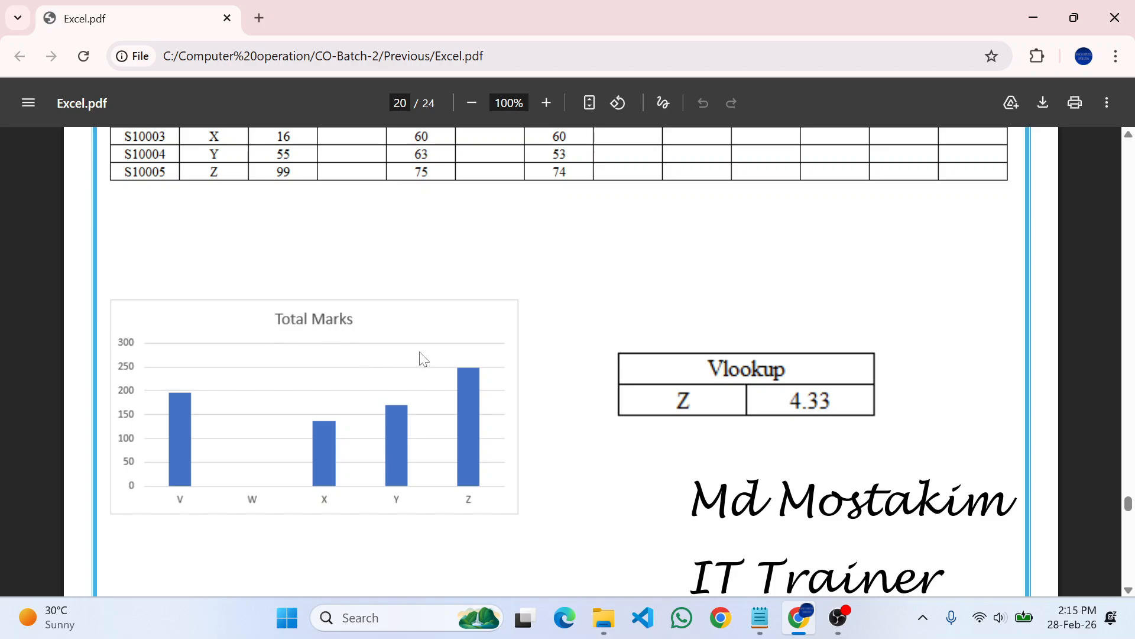
scroll(544, 343, "up", 5)
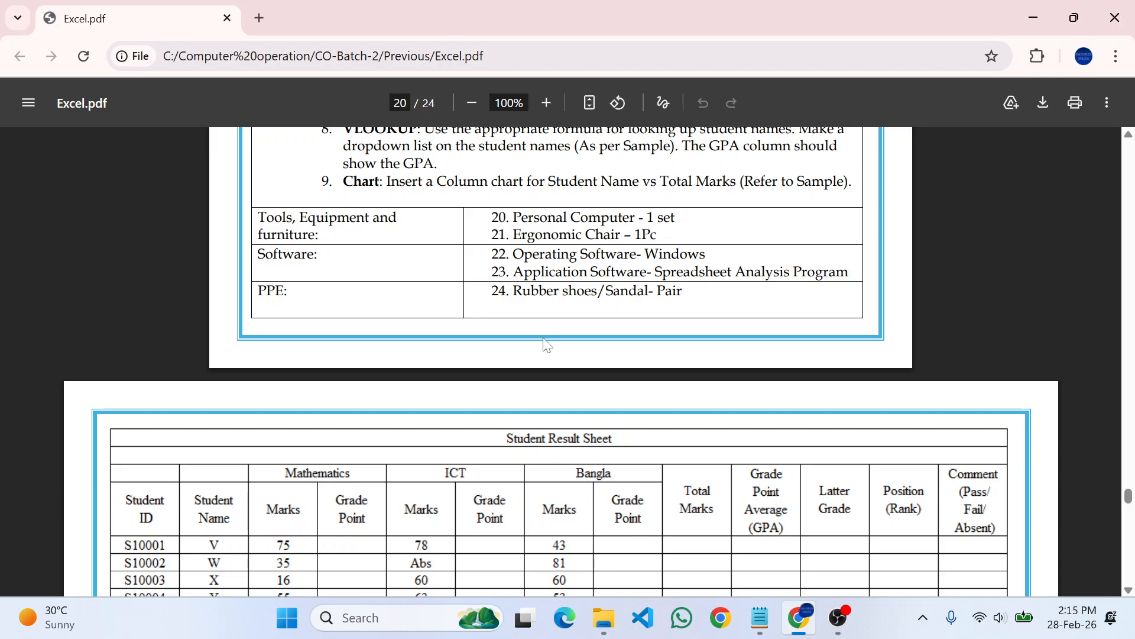
scroll(547, 346, "up", 7)
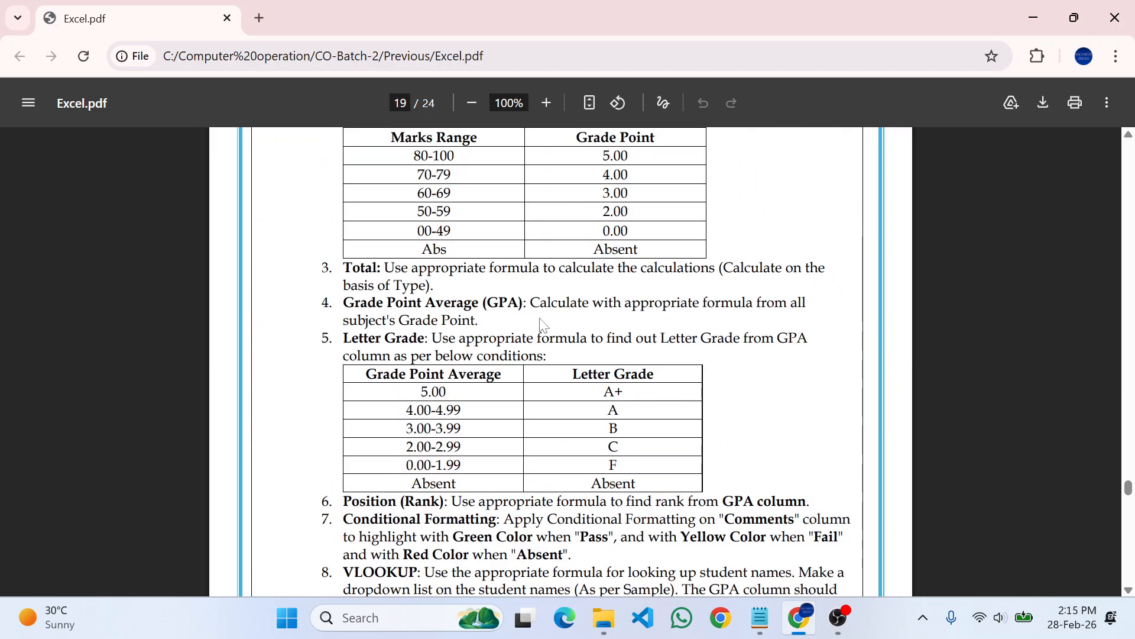
scroll(544, 325, "up", 2)
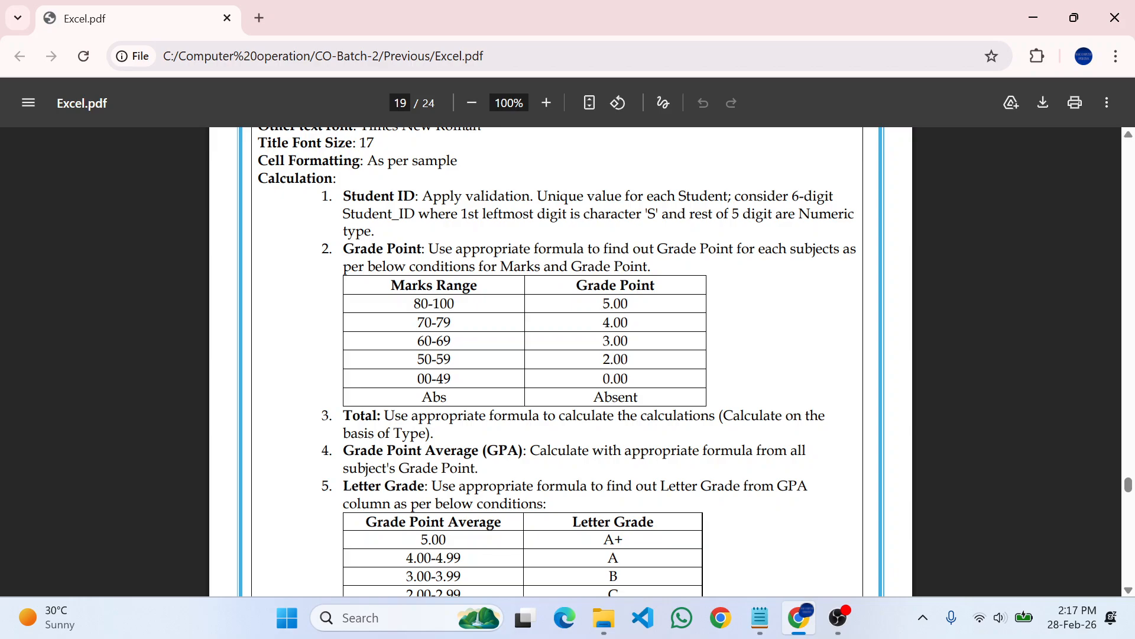
scroll(561, 361, "up", 4)
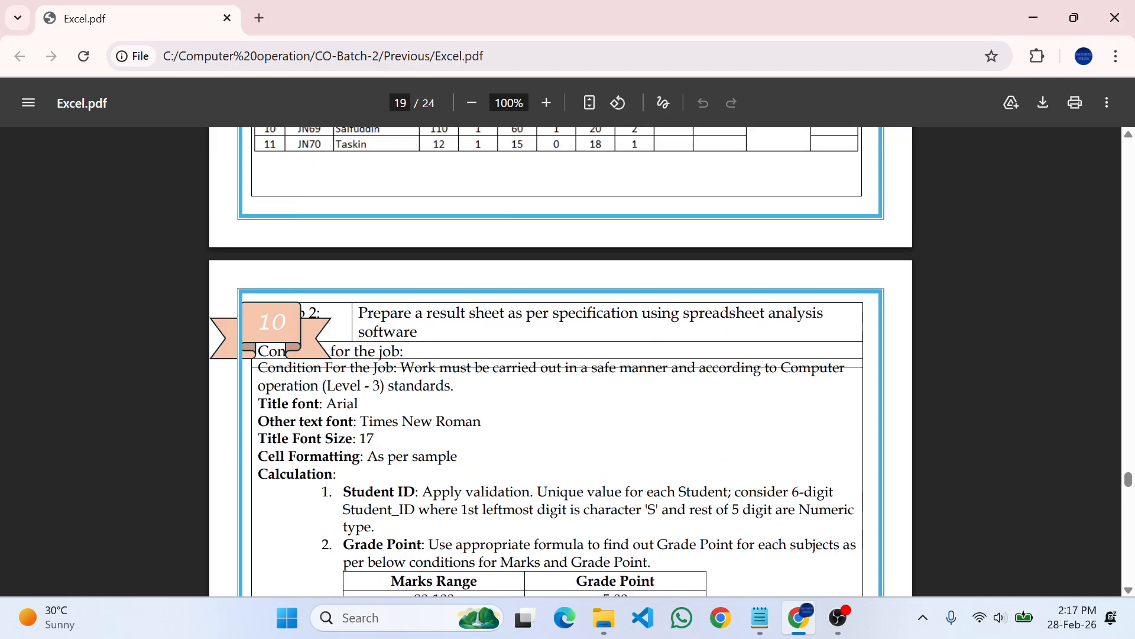
scroll(560, 361, "down", 1)
left_click_drag(359, 290, 402, 274)
left_click(402, 274)
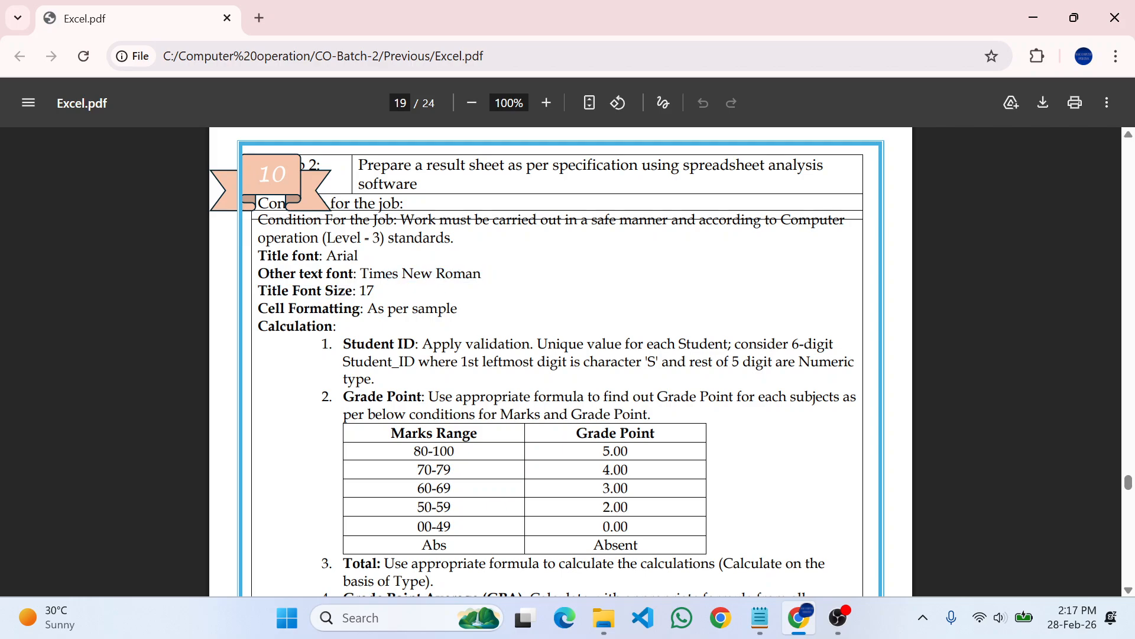
left_click_drag(299, 274, 349, 274)
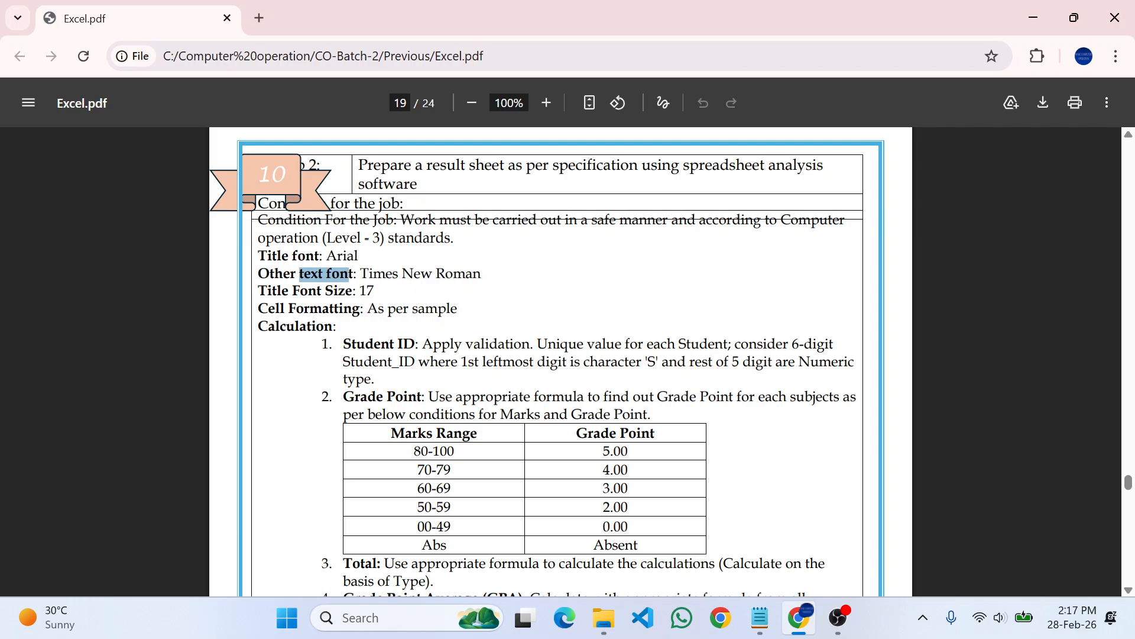
scroll(561, 360, "down", 6)
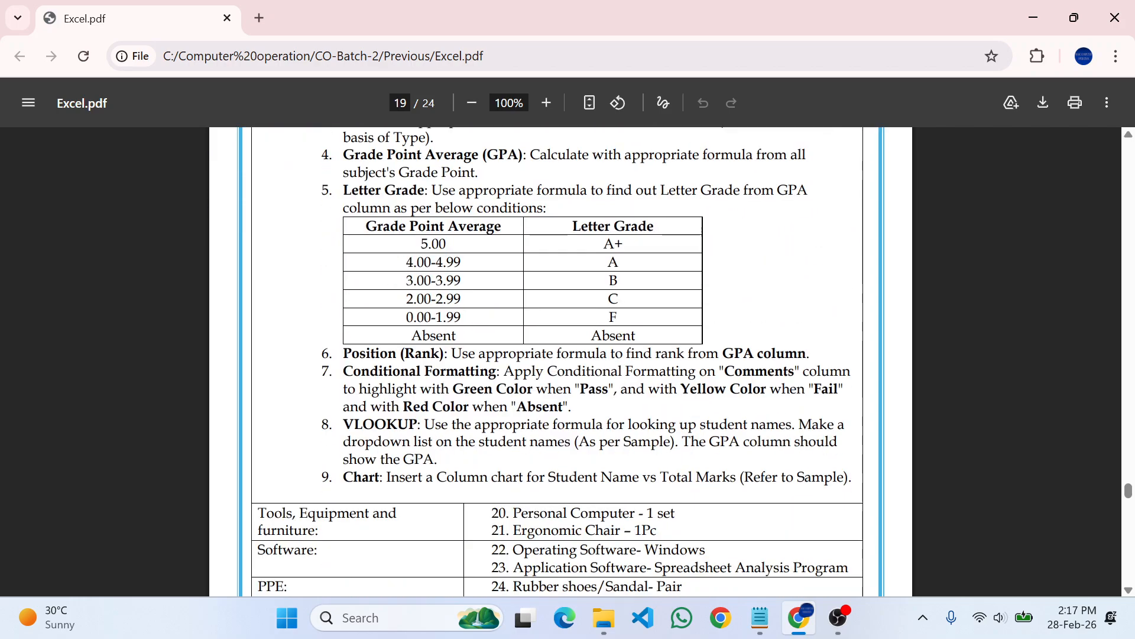
scroll(751, 374, "down", 6)
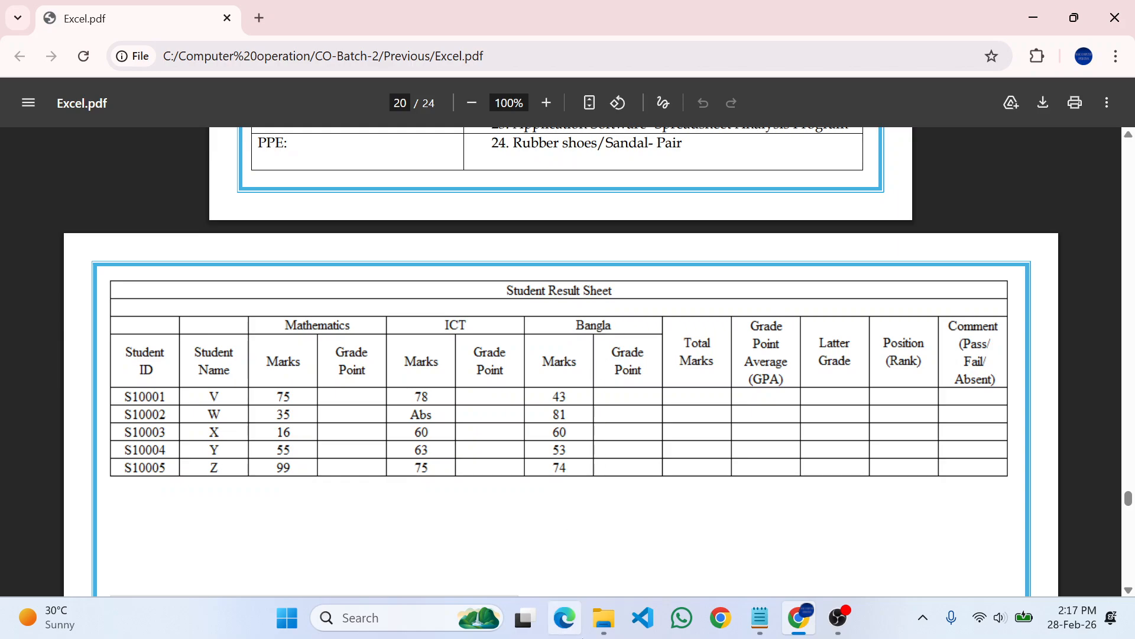
Step: Switch to File Explorer and create a folder named Class-31 in the CO-Batch-2 folder
left_click(604, 617)
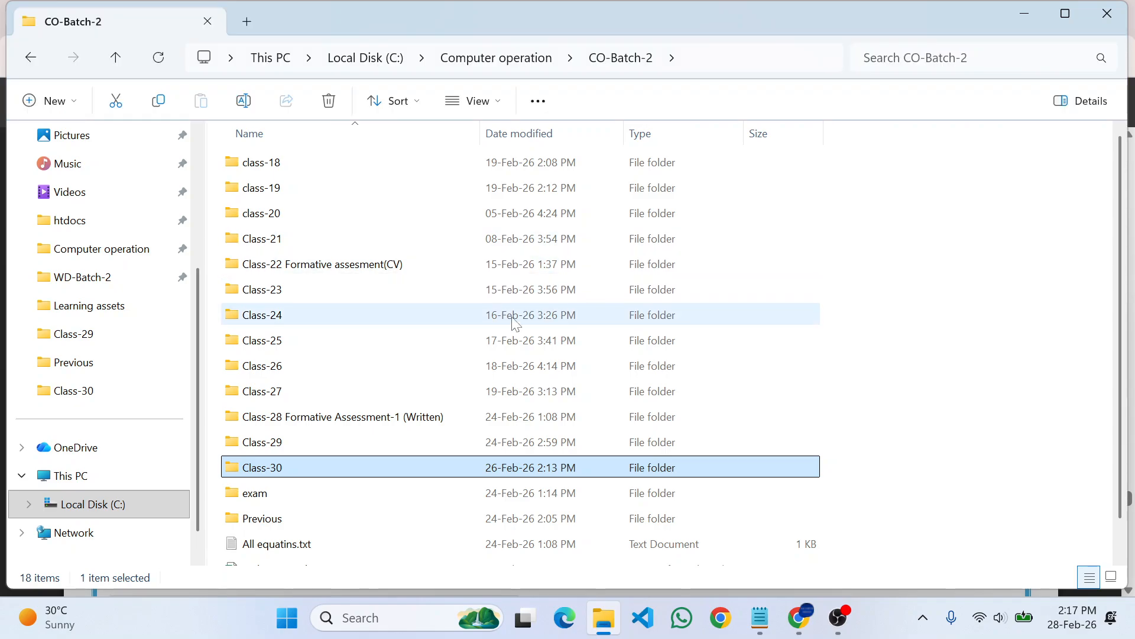
scroll(373, 449, "down", 1)
left_click(292, 459)
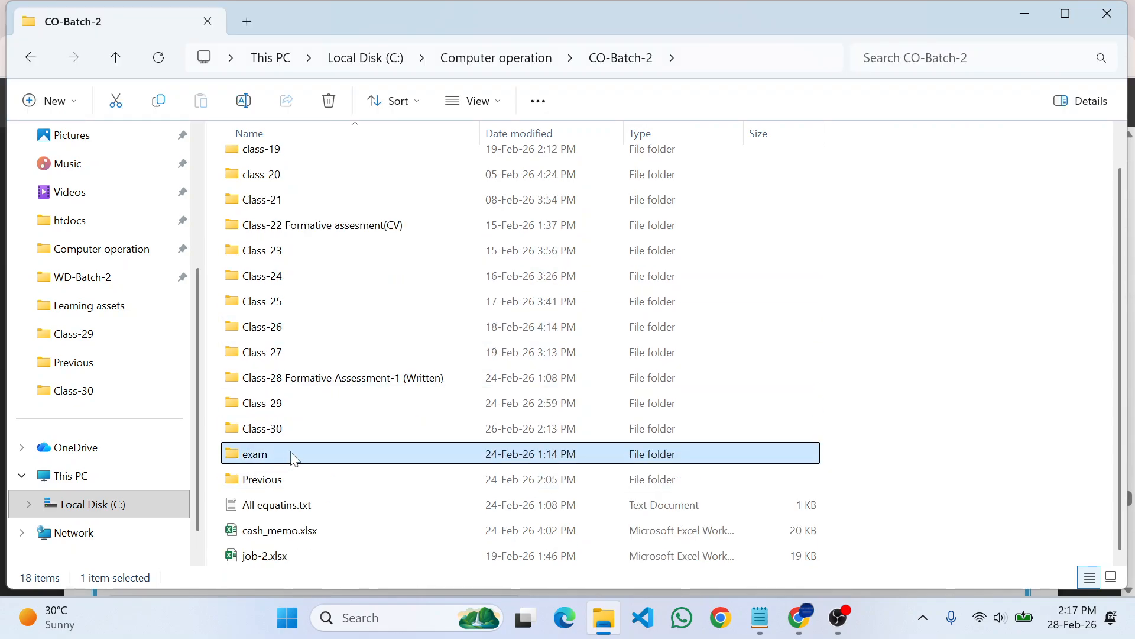
left_click(329, 434)
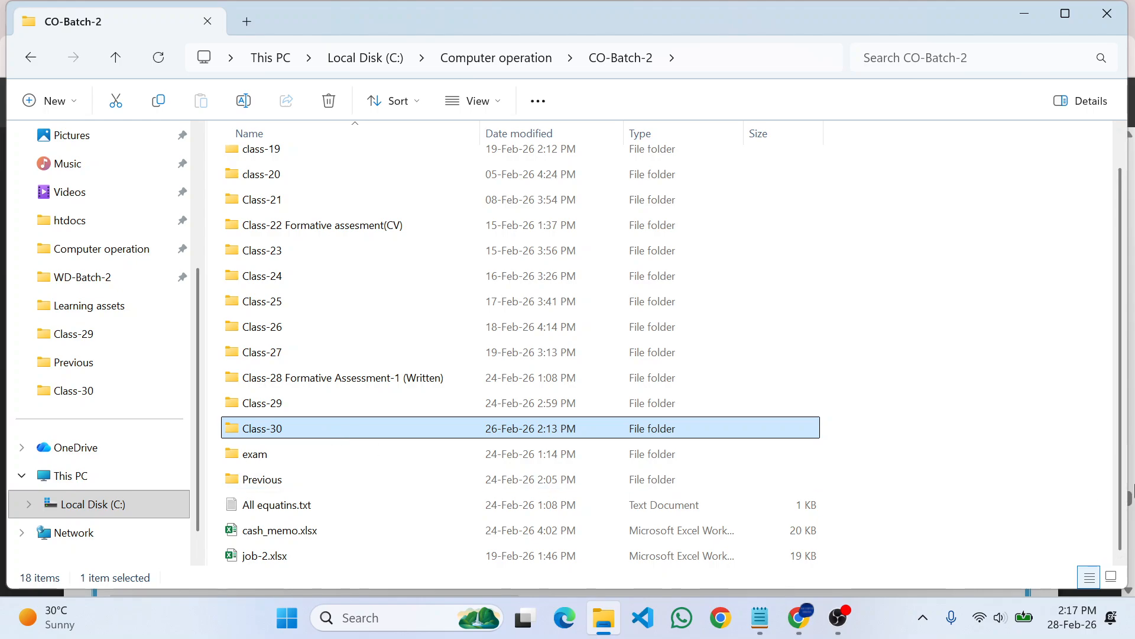
key("ctrl+shift+n")
type("C")
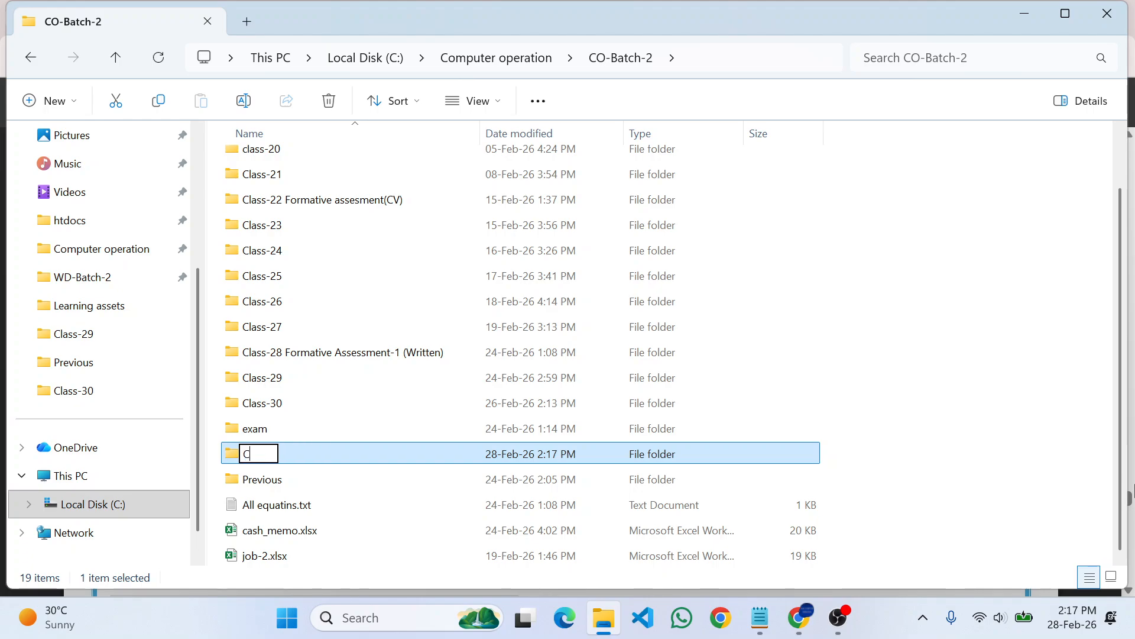
type("lass")
type("-31")
key("Return")
Step: Open the new Class-31 folder
left_click(289, 402)
left_click(288, 430)
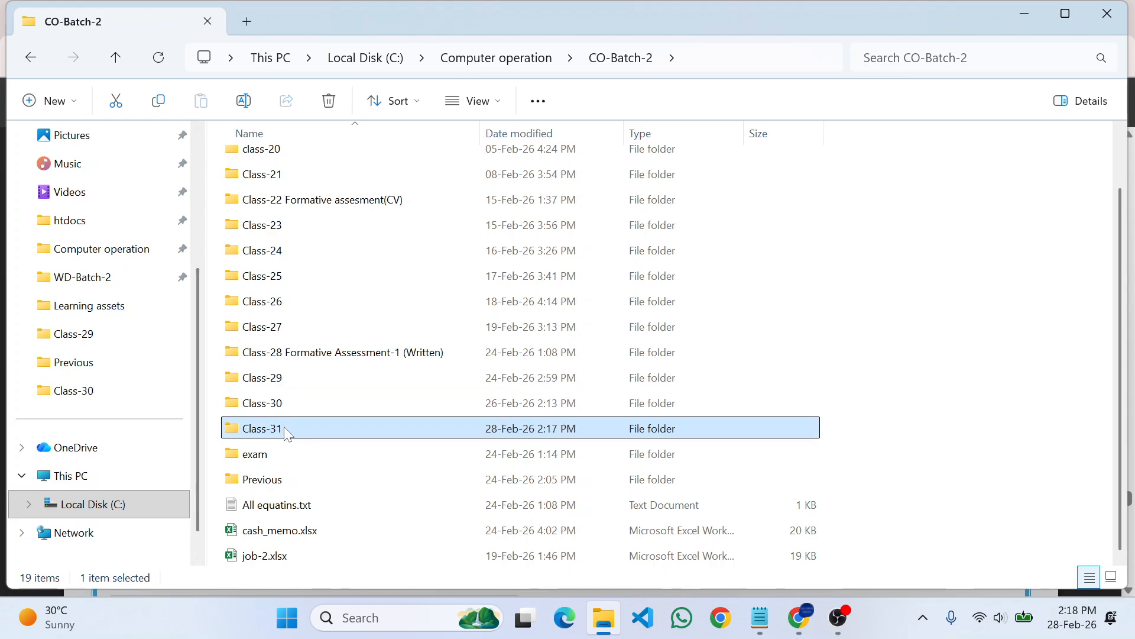
double_click(288, 431)
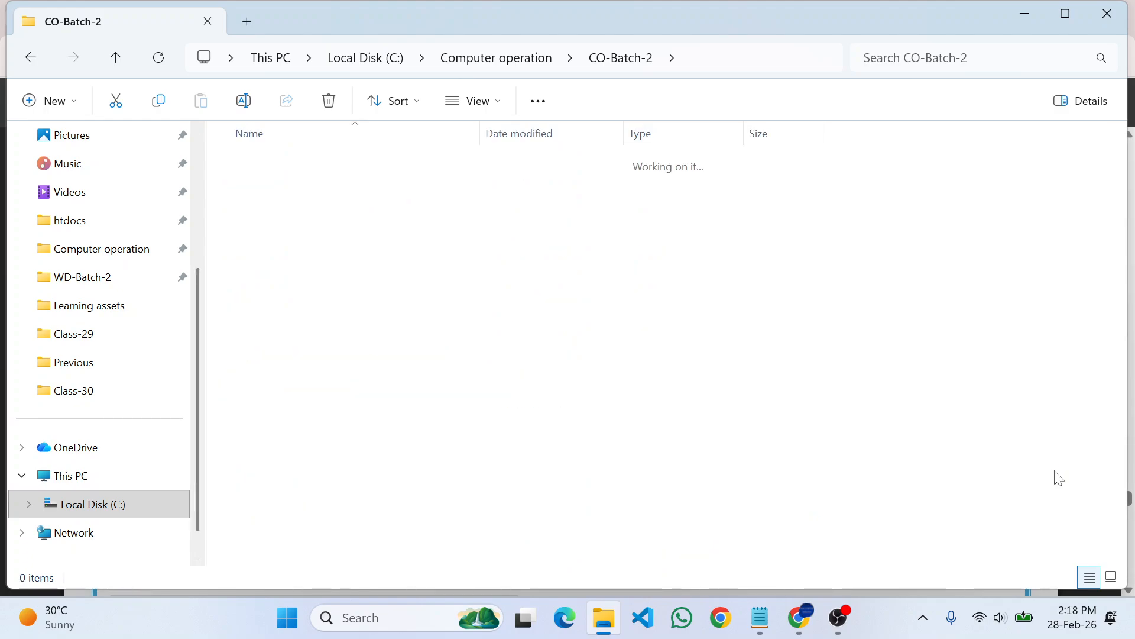
right_click(359, 286)
left_click(313, 220)
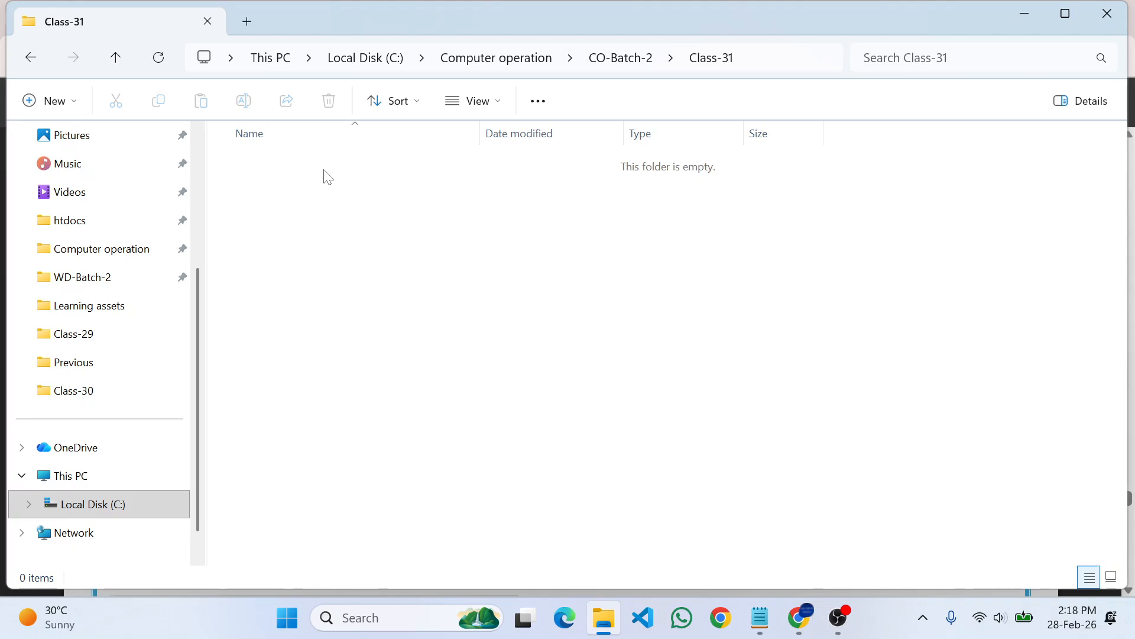
Step: Go back up to CO-Batch-2 and open the Class-30 folder
left_click(115, 66)
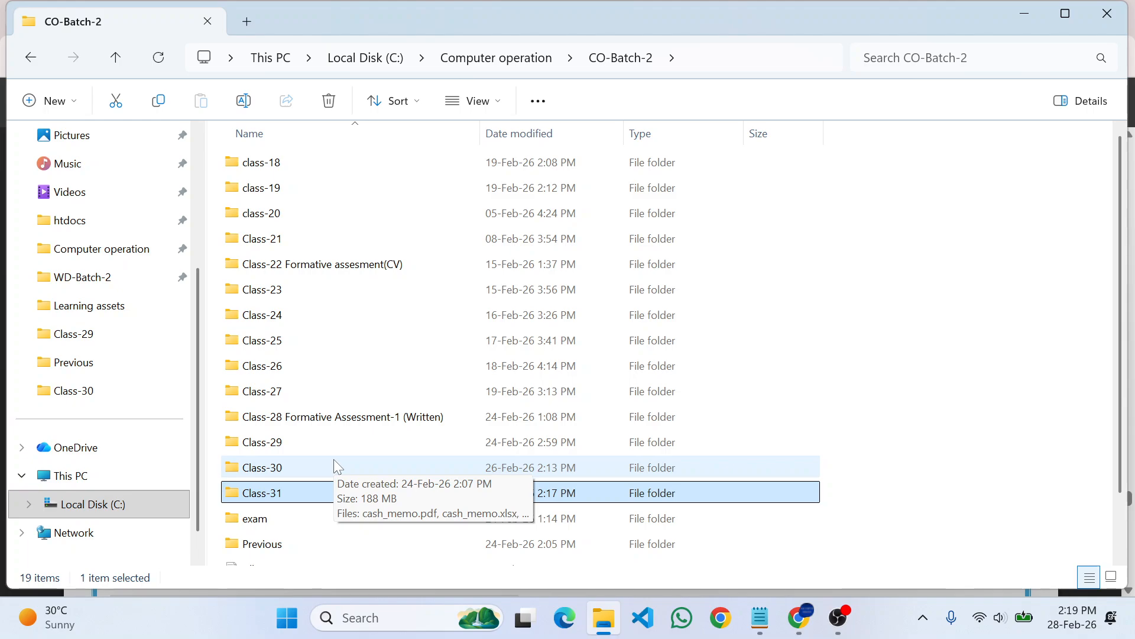
double_click(320, 467)
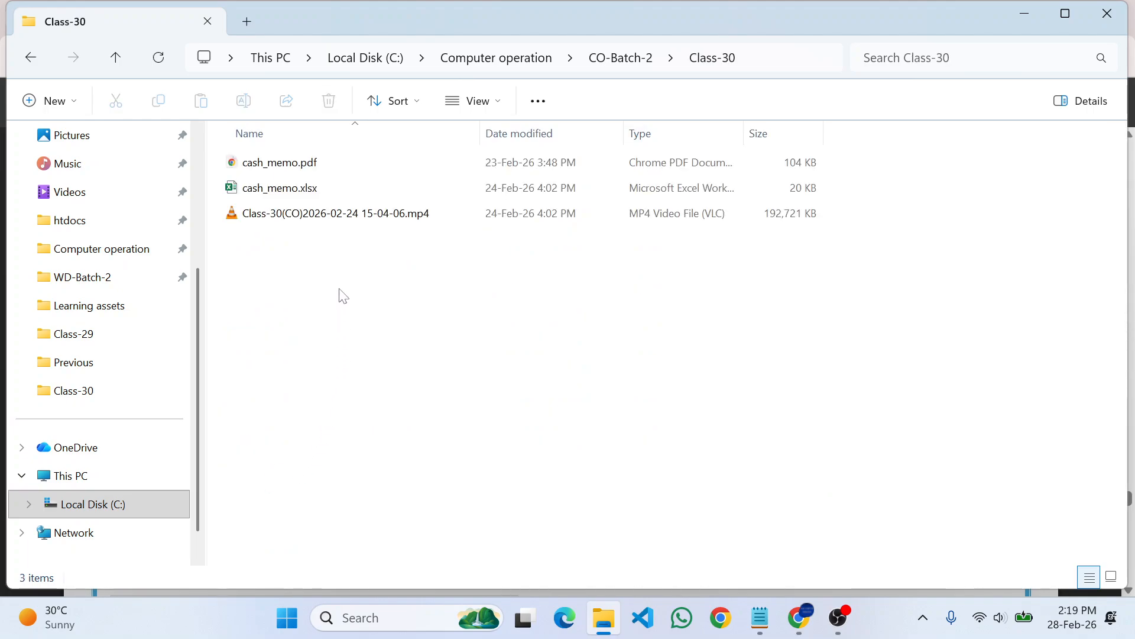
Step: Look at the contents of the Class-29 folder in CO-Batch-2, and return to CO-Batch-2
left_click(115, 57)
double_click(275, 443)
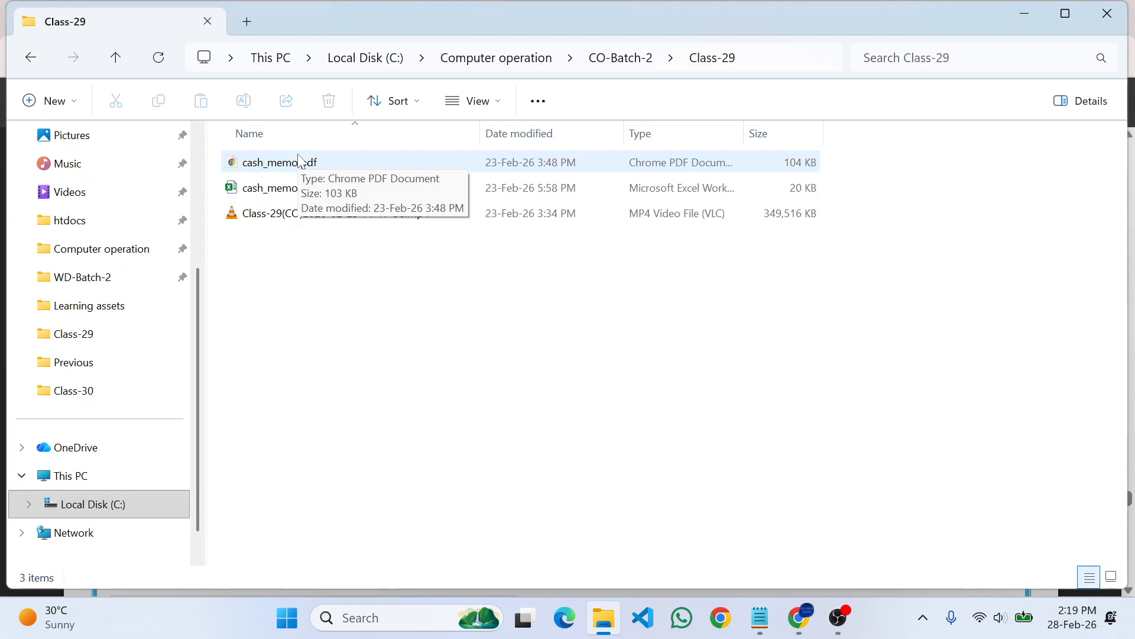
left_click(117, 59)
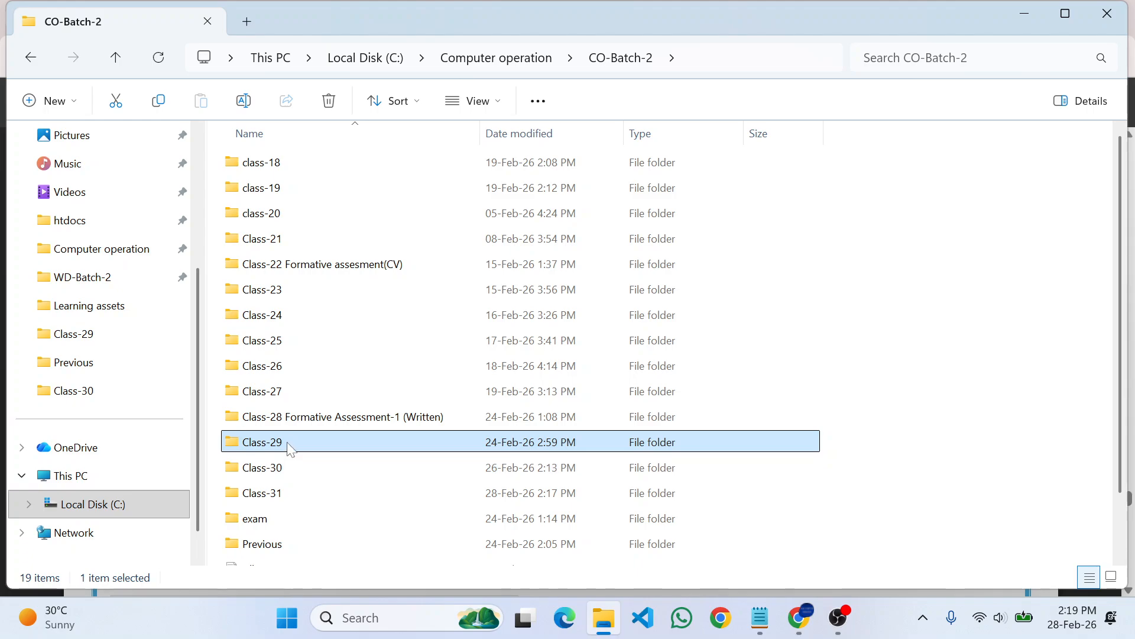
Step: Open the Class-31 folder in CO-Batch-2
left_click(281, 476)
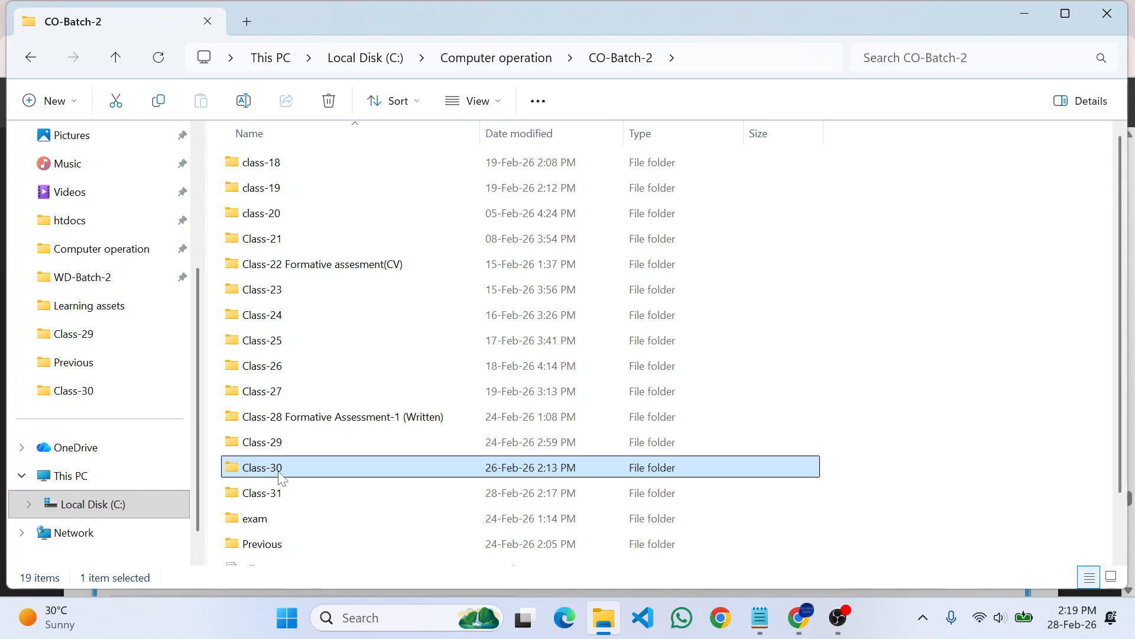
left_click(294, 500)
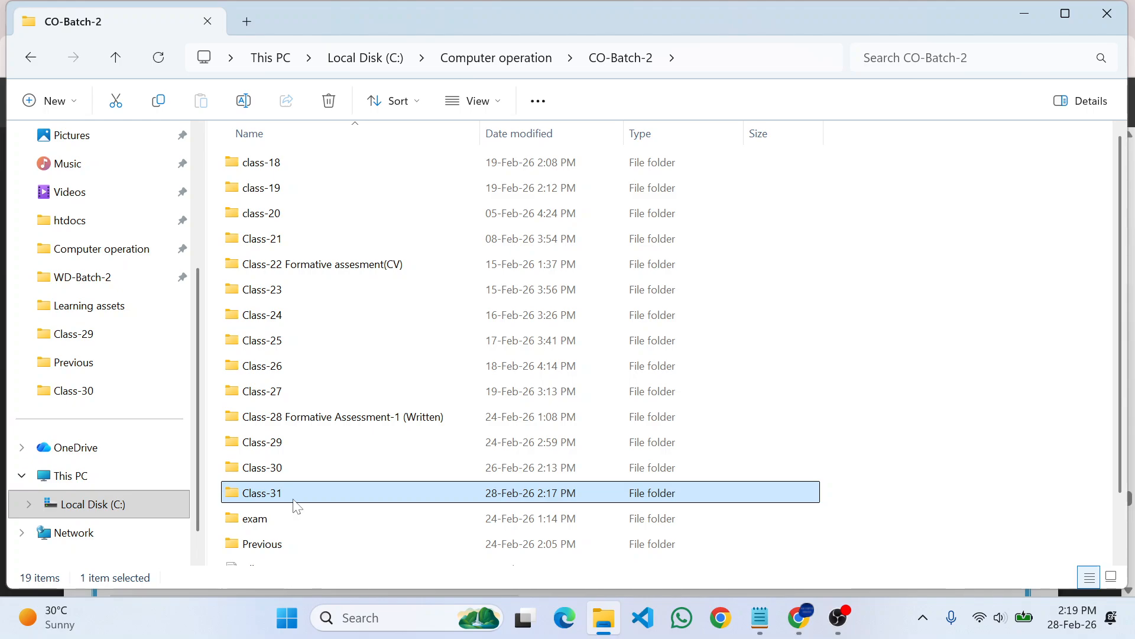
double_click(304, 500)
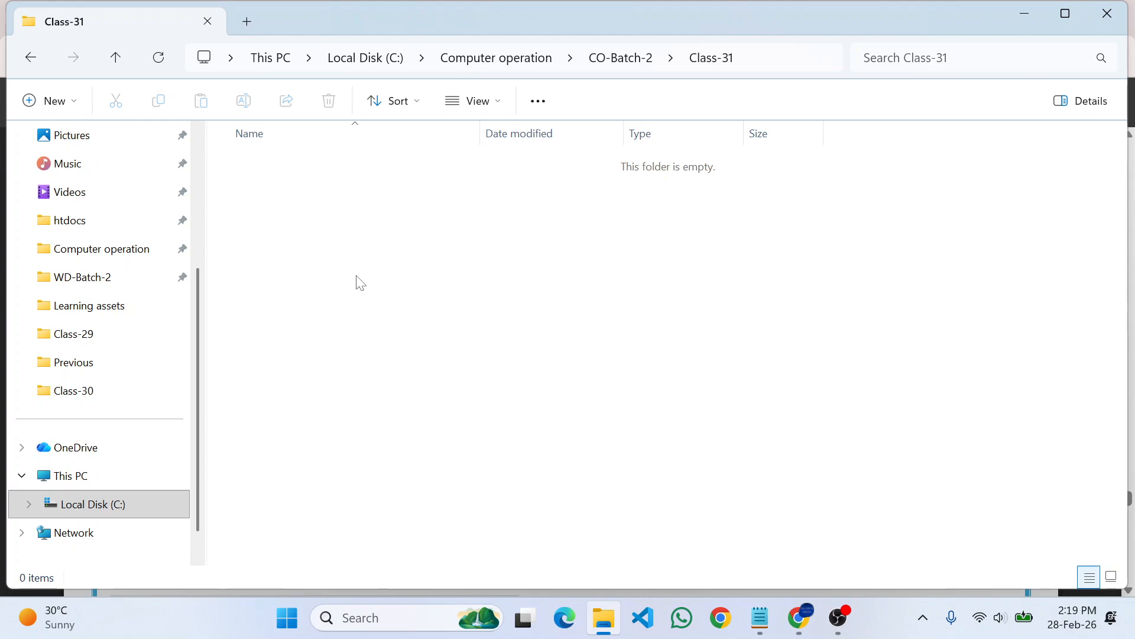
Step: Create a new Microsoft Excel Worksheet in the Class-31 folder and name it with a person's first name
right_click(350, 236)
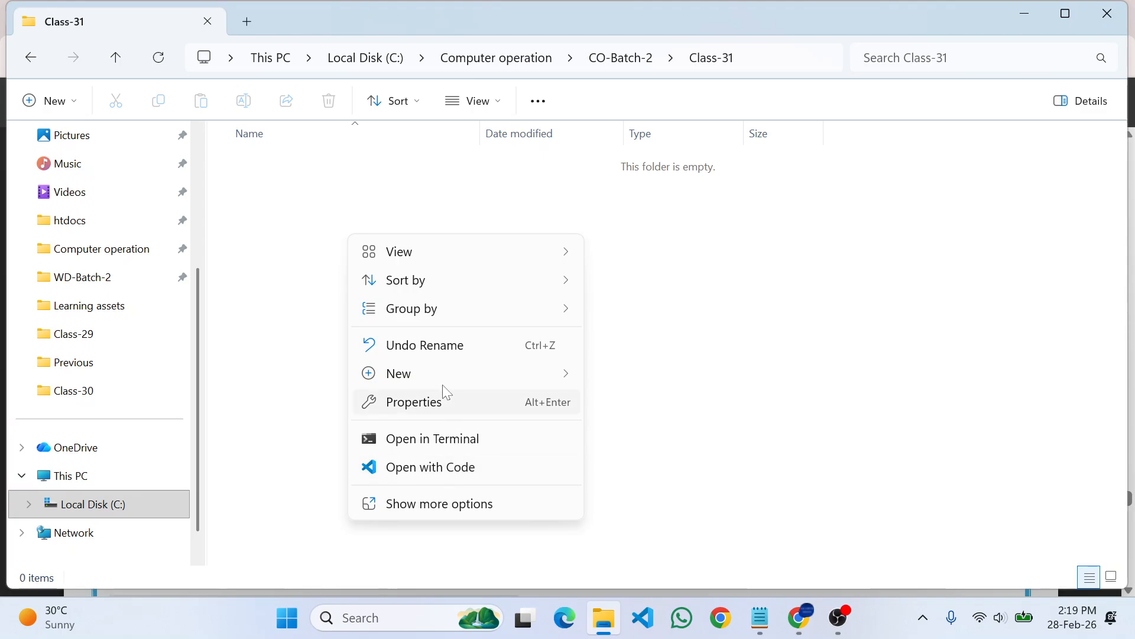
mouse_move(445, 388)
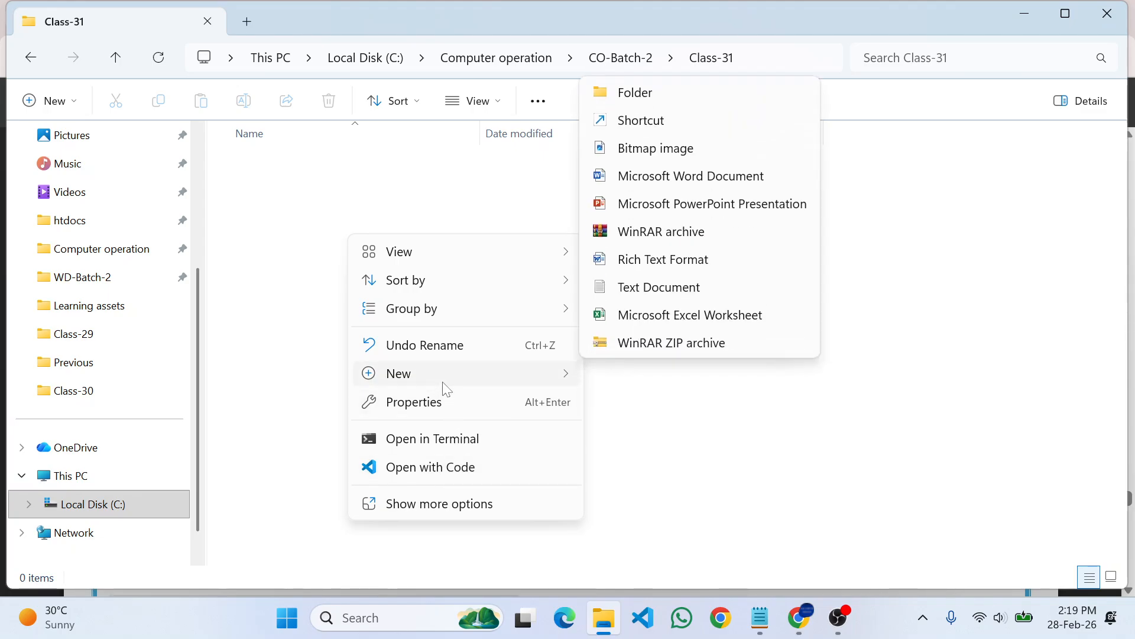
left_click(742, 314)
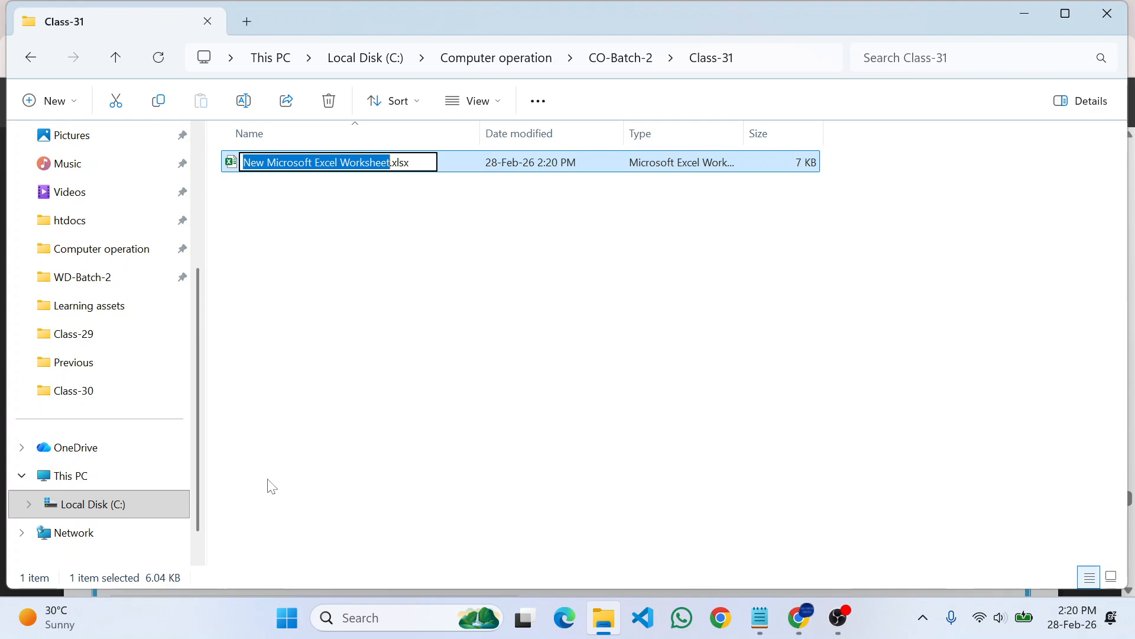
type("r")
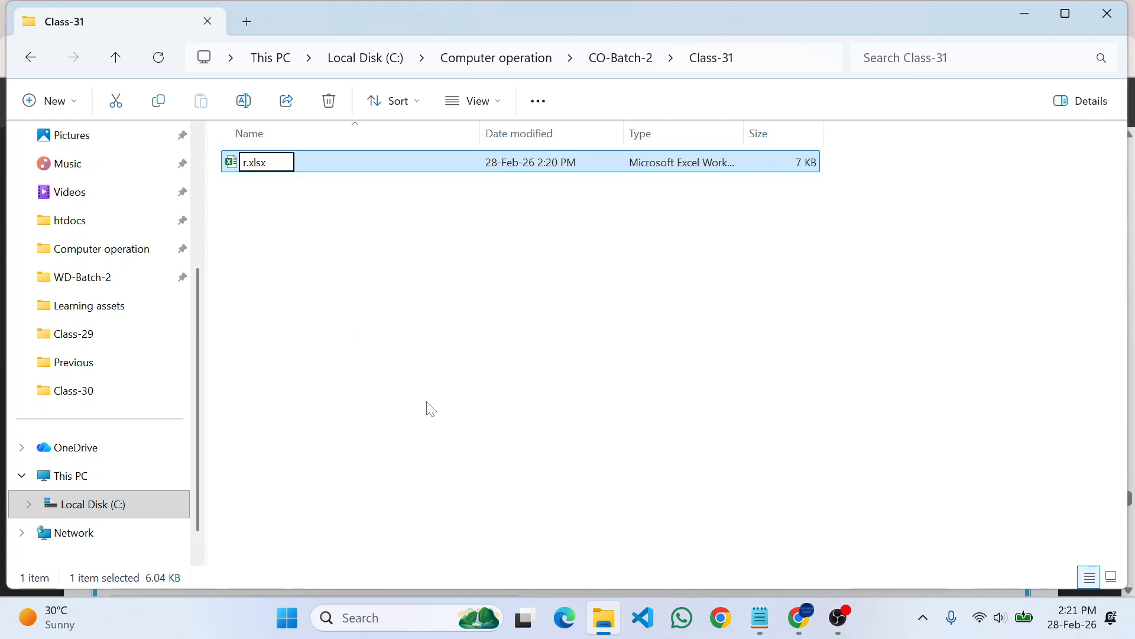
key("BackSpace")
type("mehedi")
key("Return")
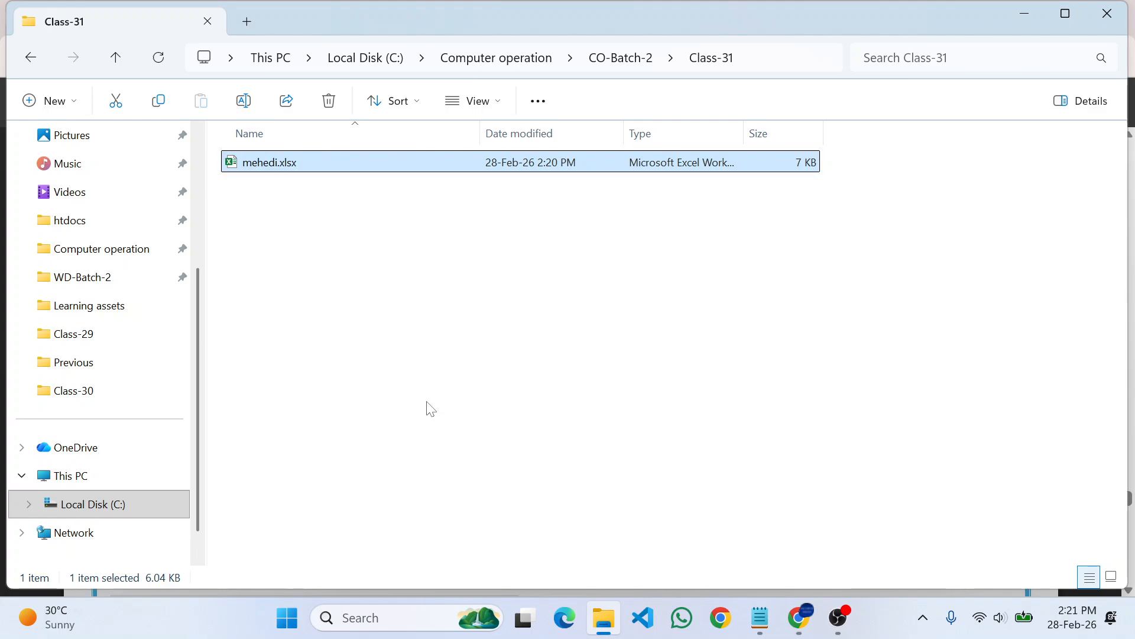
left_click(267, 207)
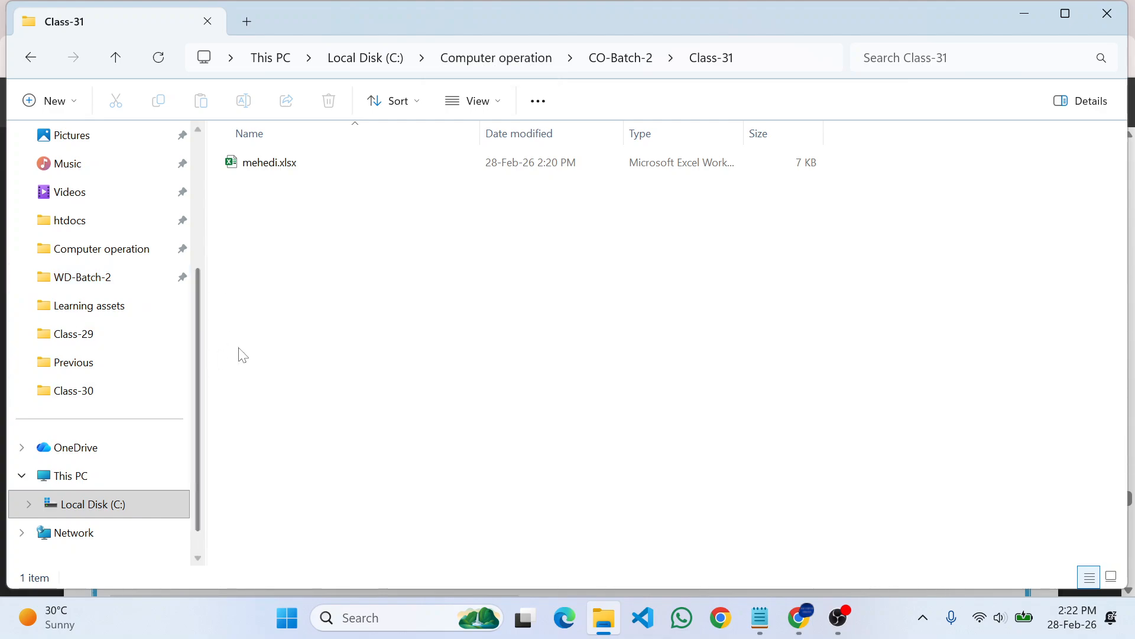
Step: Turn off the display of file name extensions from This PC and return to the Class-31 folder
left_click(72, 476)
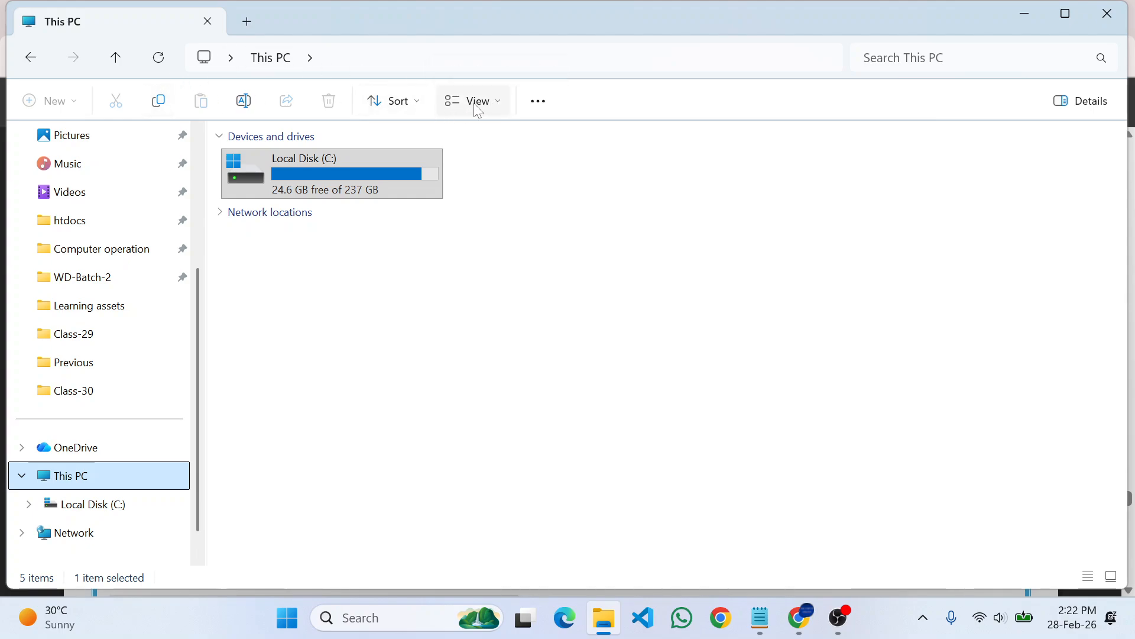
left_click(500, 104)
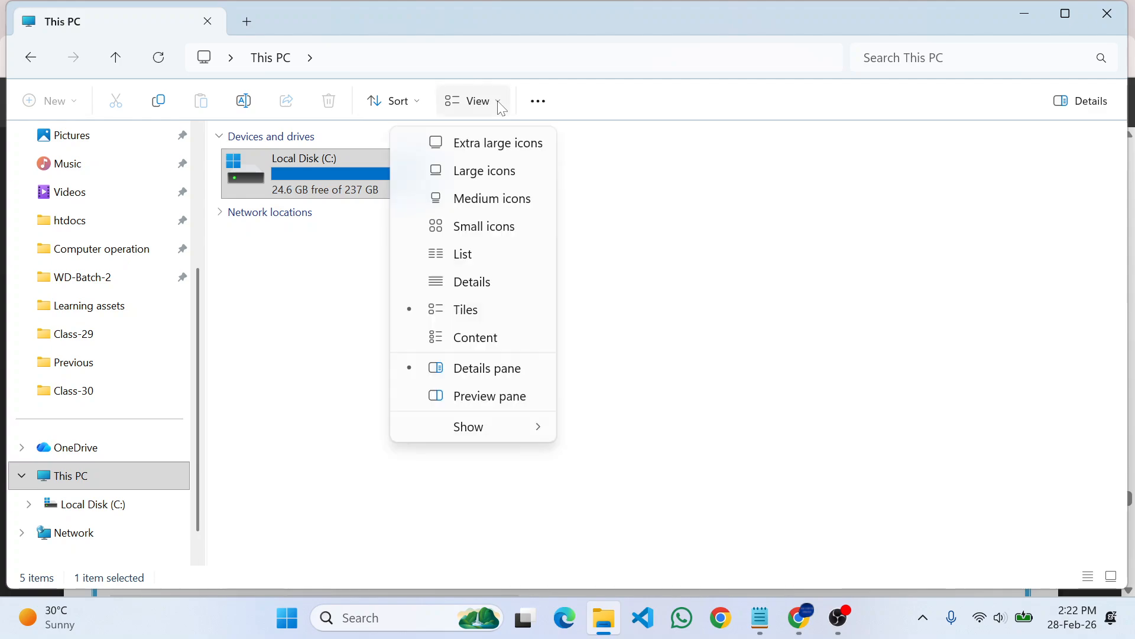
mouse_move(484, 429)
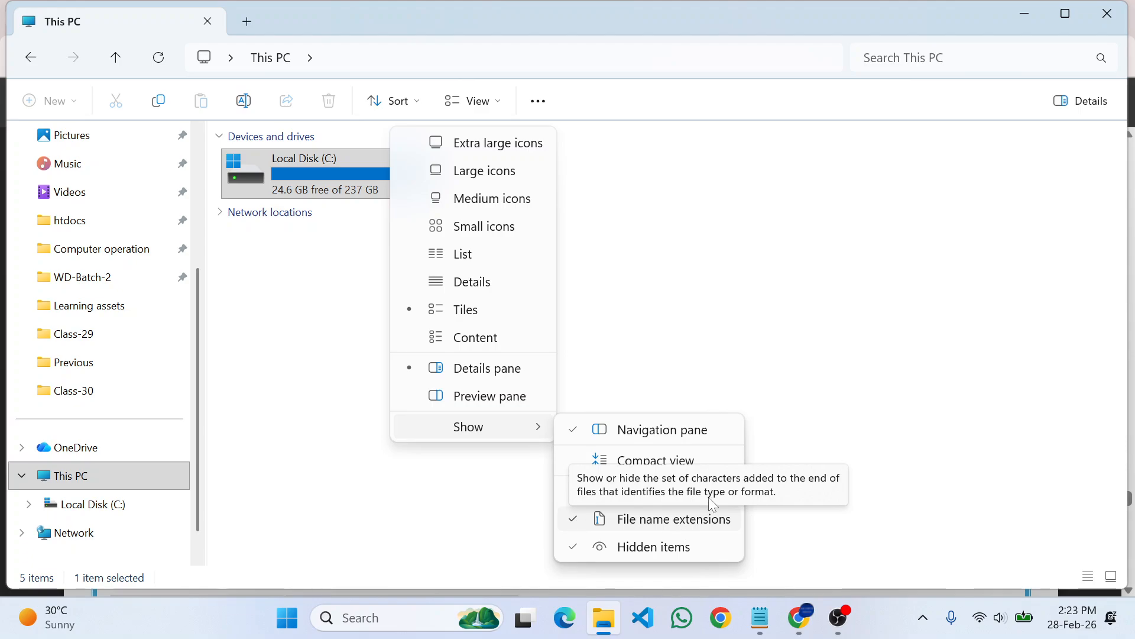
left_click(583, 523)
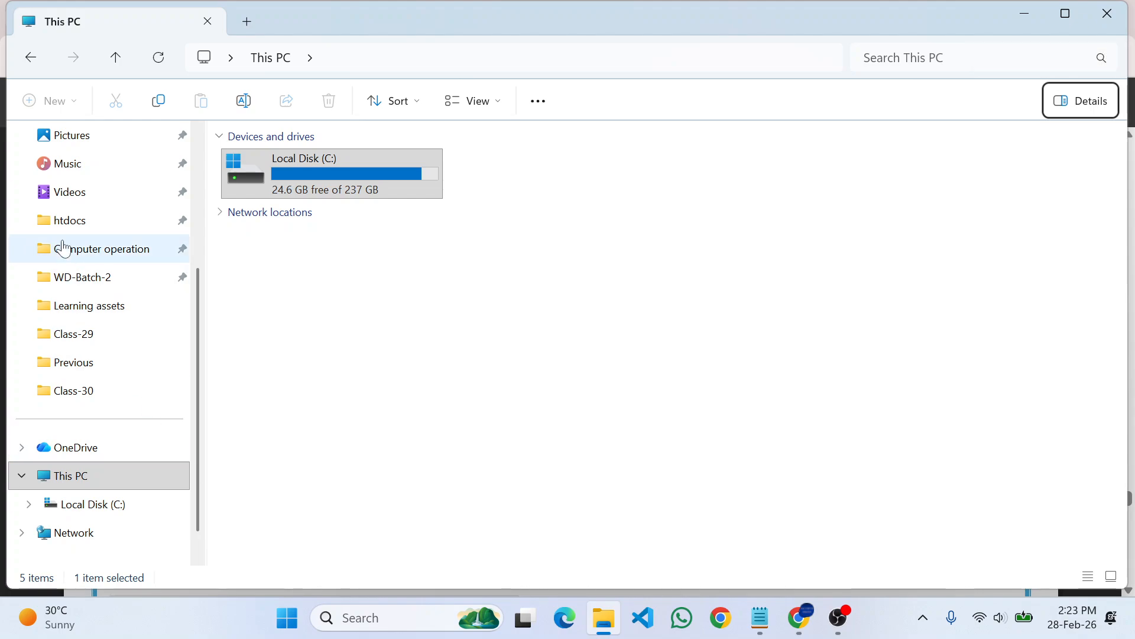
left_click(31, 57)
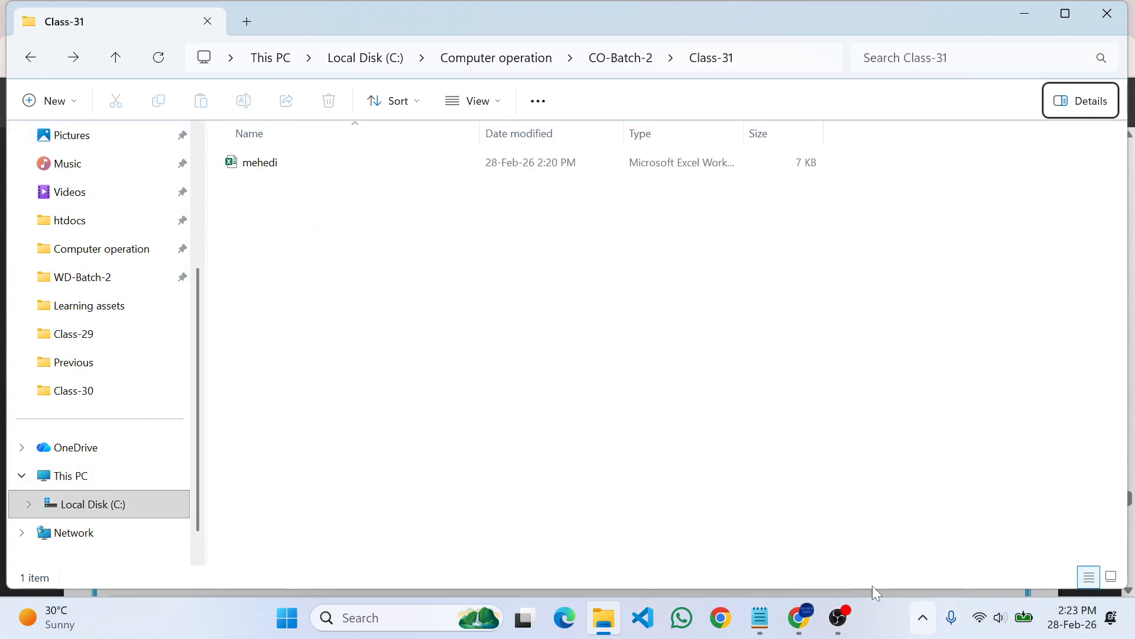
Step: Turn the display of file name extensions back on while in the Class-31 folder
left_click(274, 170)
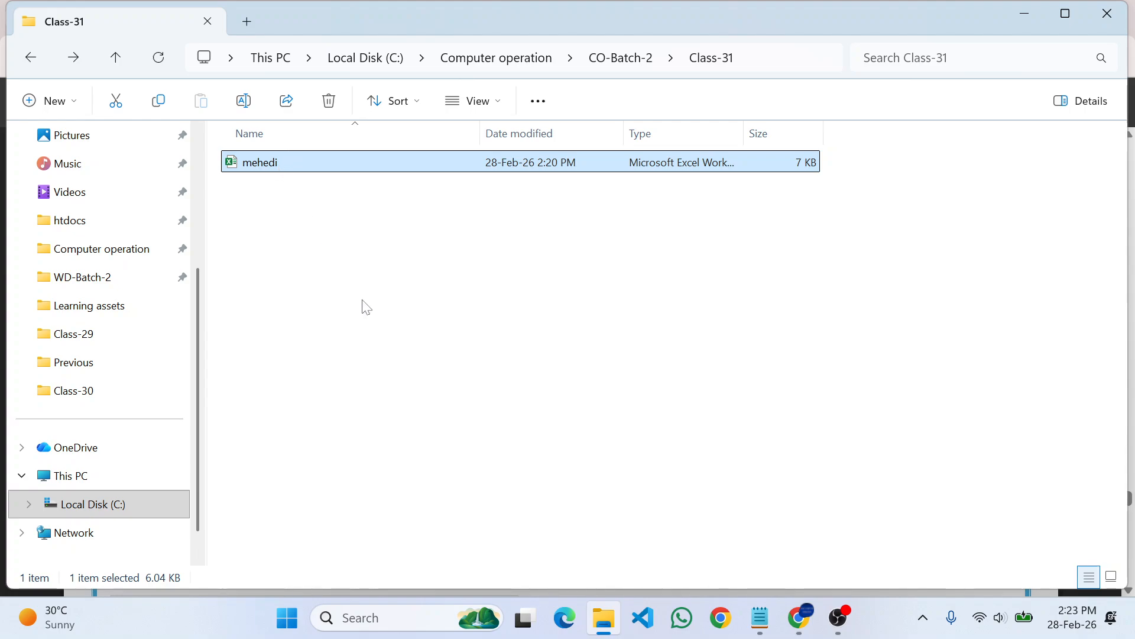
mouse_move(234, 165)
mouse_move(335, 166)
left_click(484, 110)
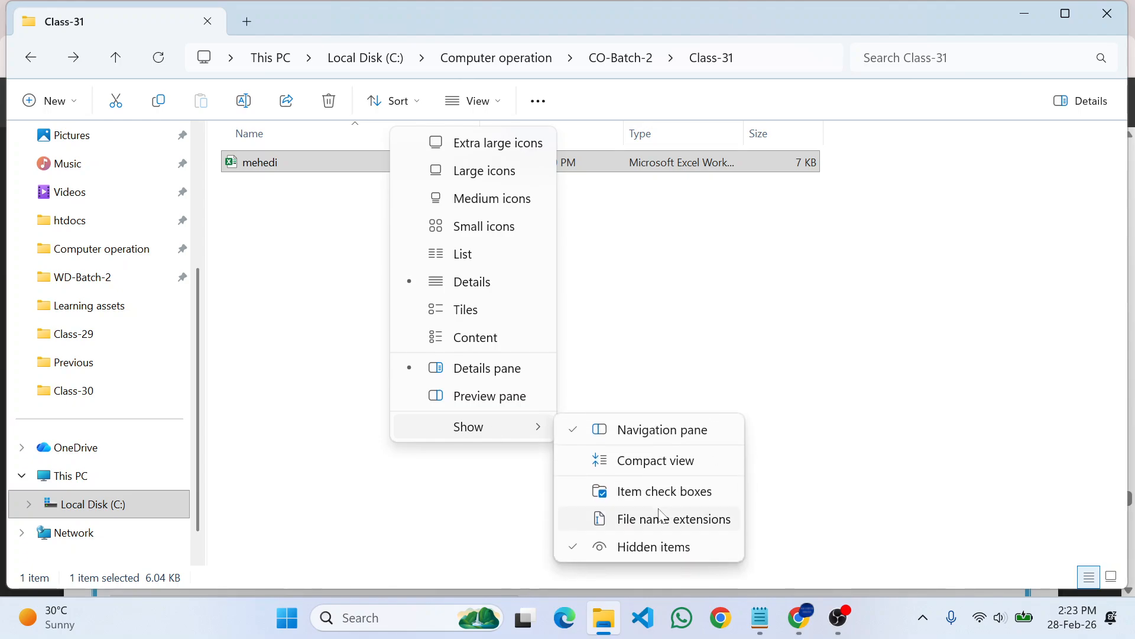
left_click(585, 521)
left_click(278, 161)
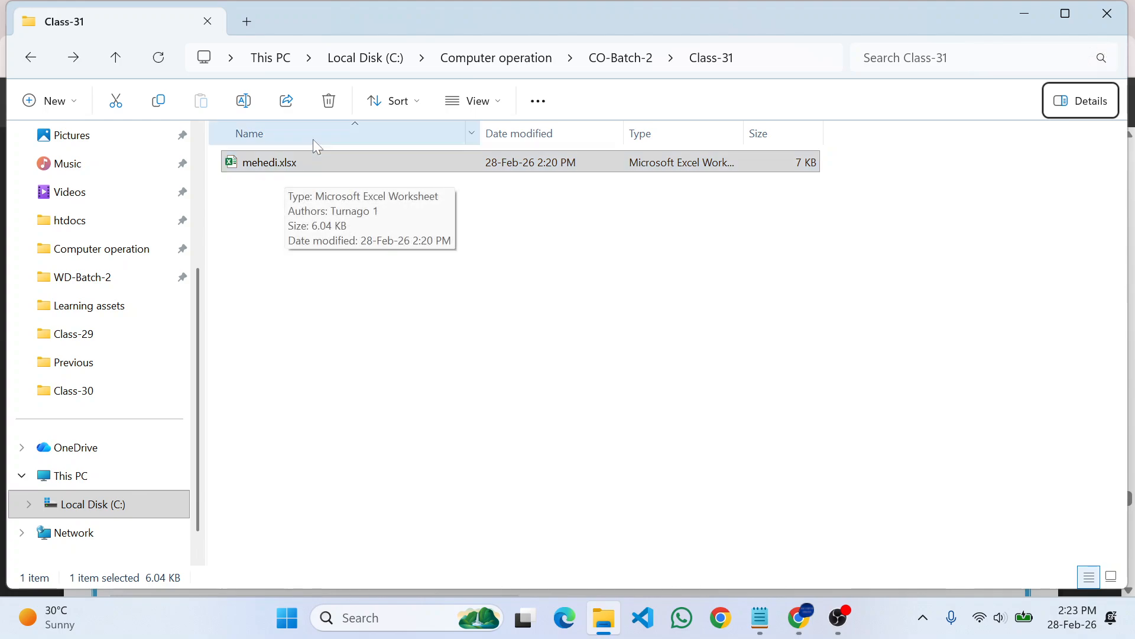
left_click(328, 273)
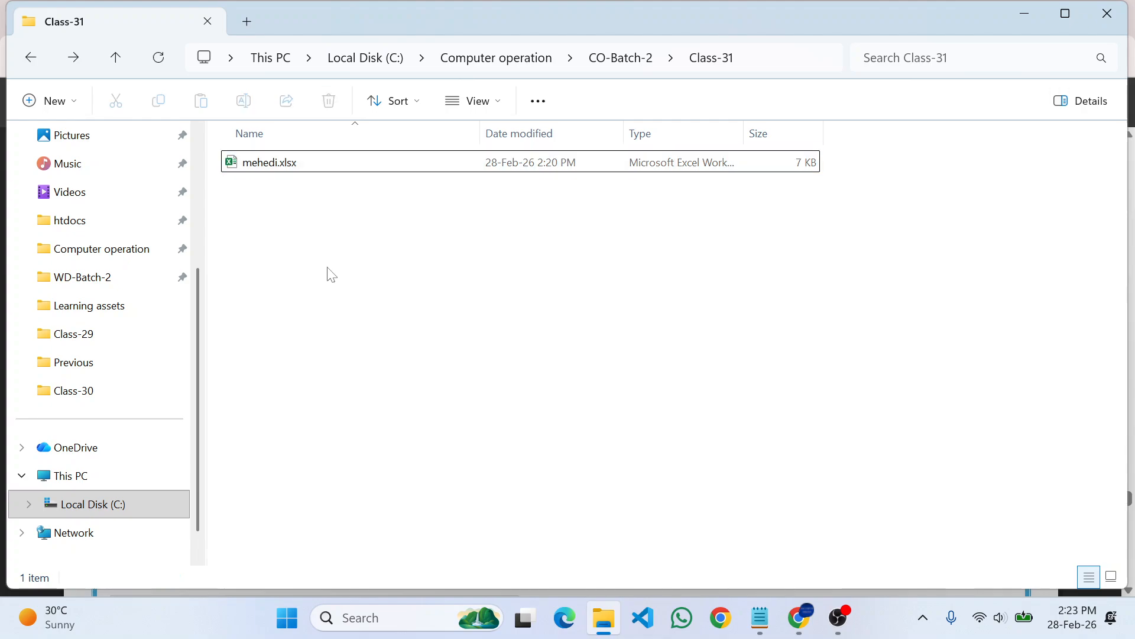
right_click(304, 236)
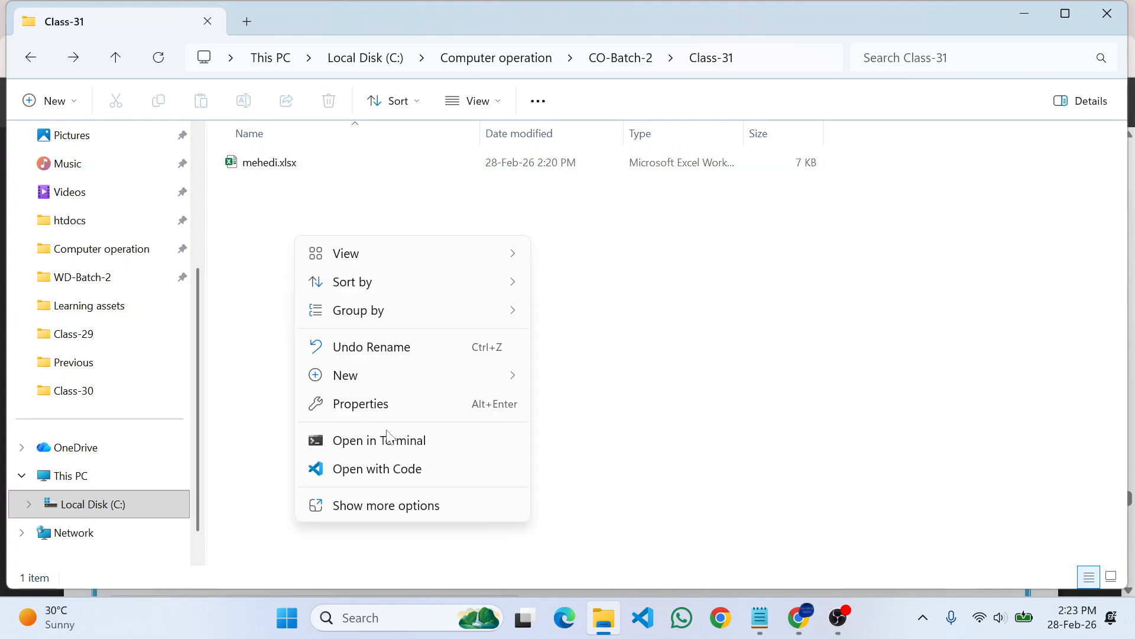
mouse_move(429, 384)
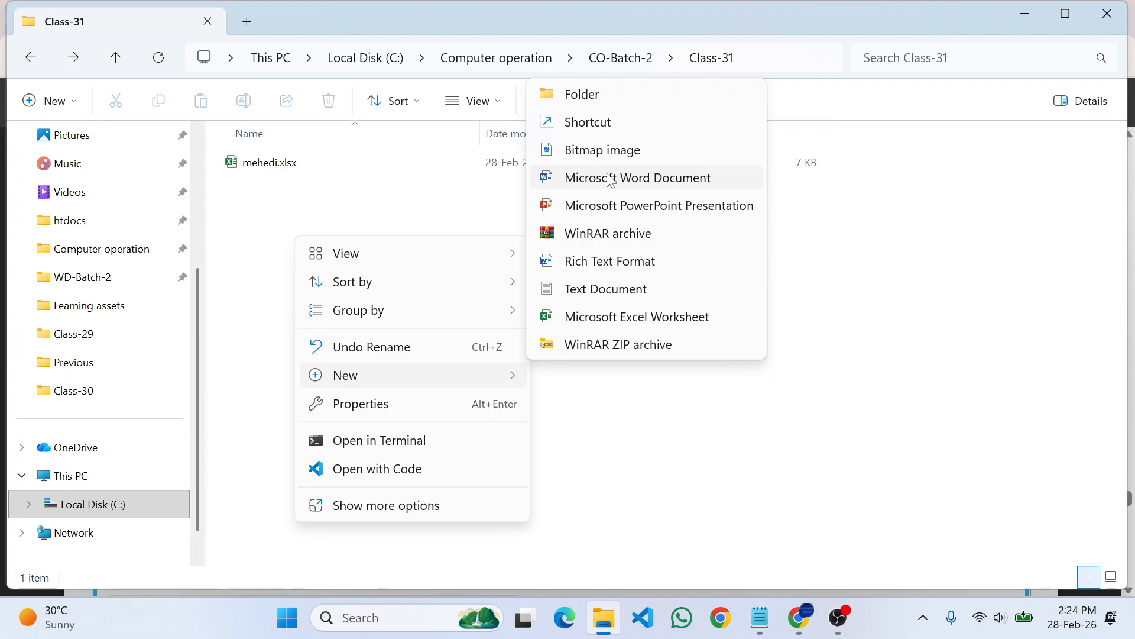
left_click(836, 421)
Step: Permanently delete the Excel worksheet from the Class-31 folder
left_click(252, 166)
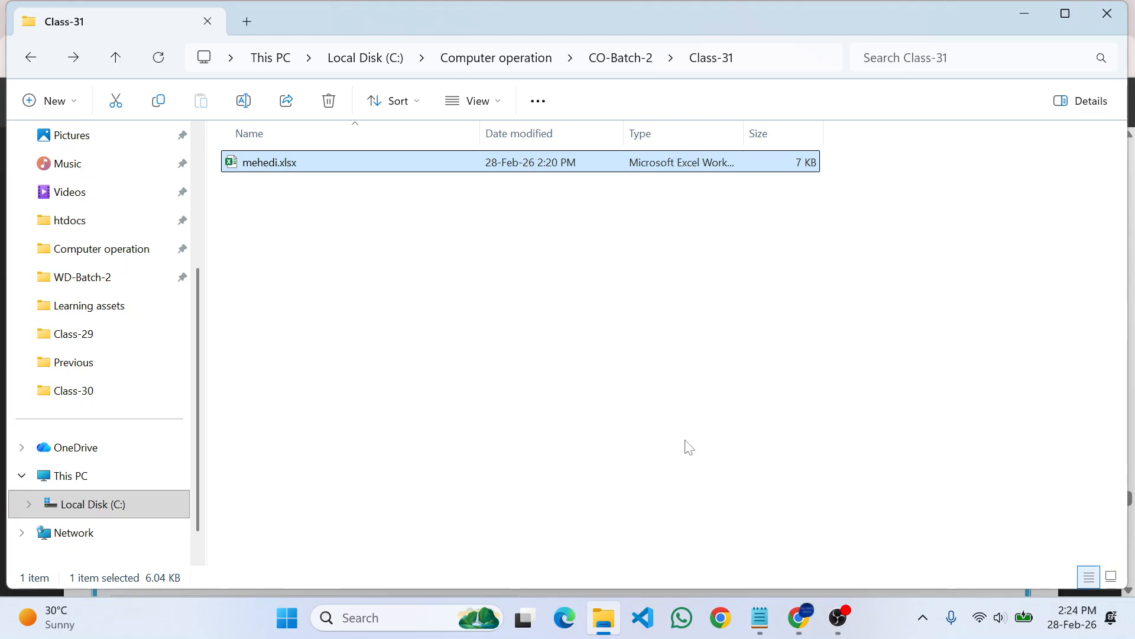
key("shift+Delete")
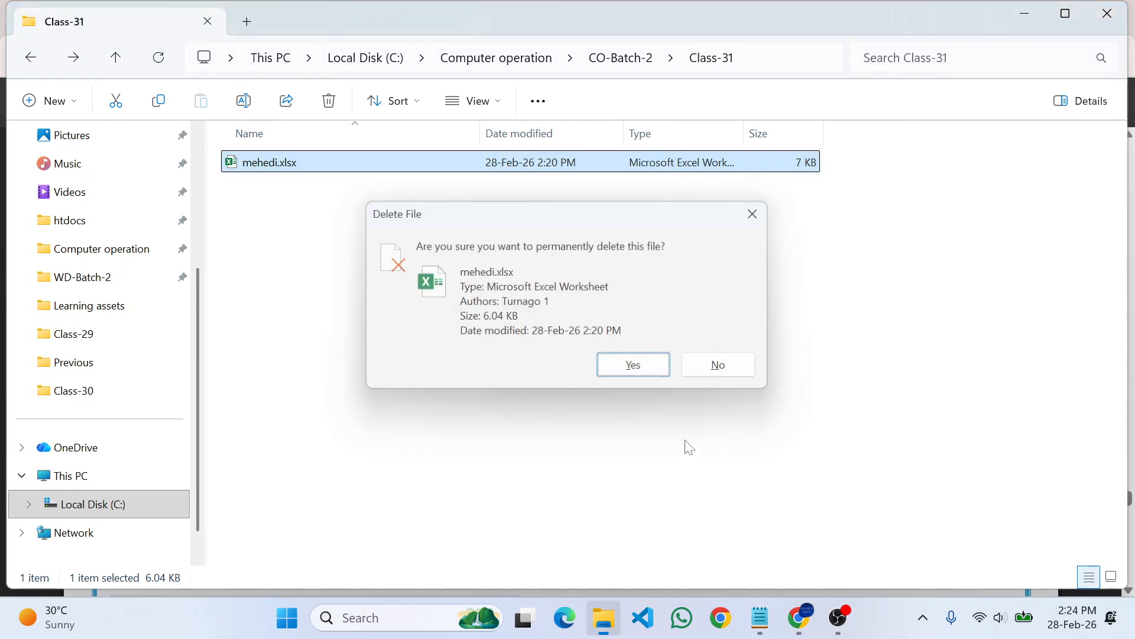
key("Return")
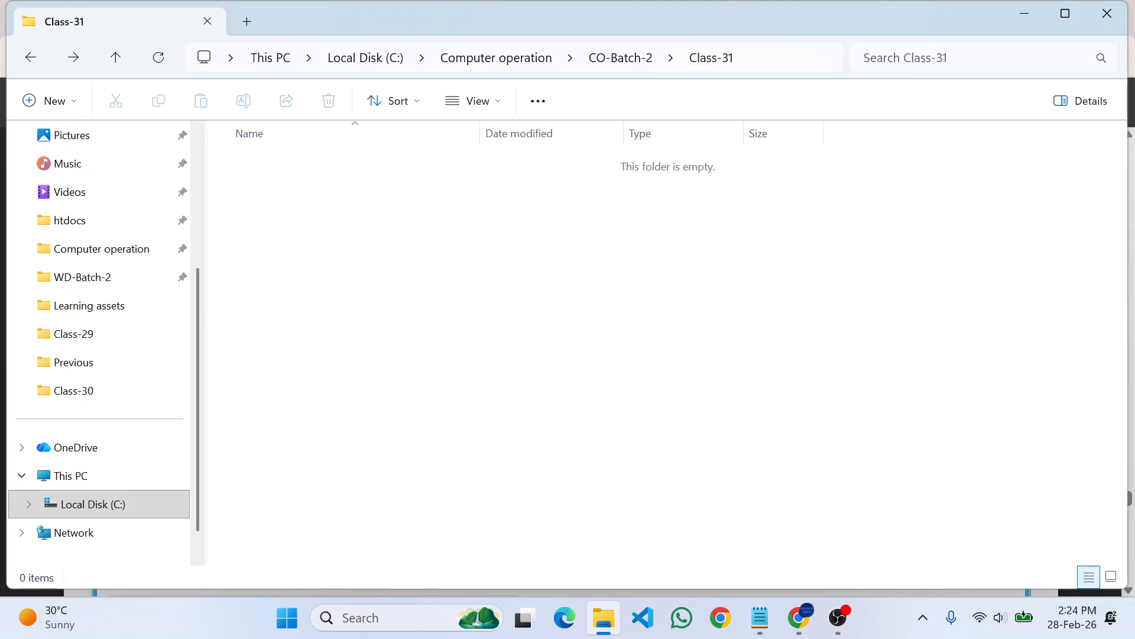
Step: Launch Excel and create a blank workbook
left_click(390, 622)
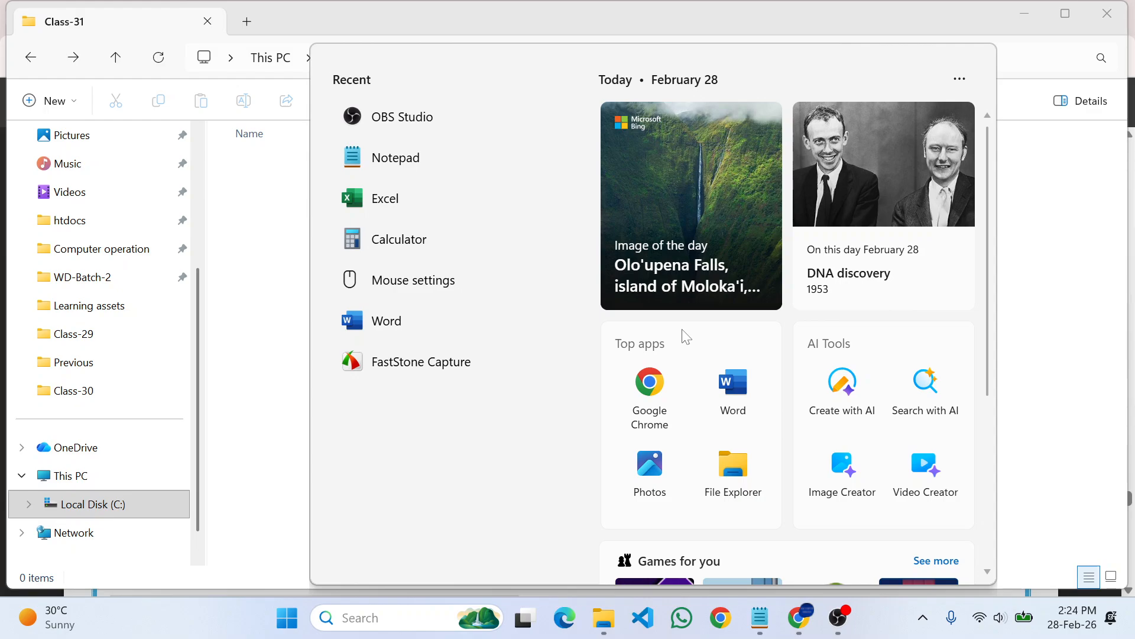
type("ex")
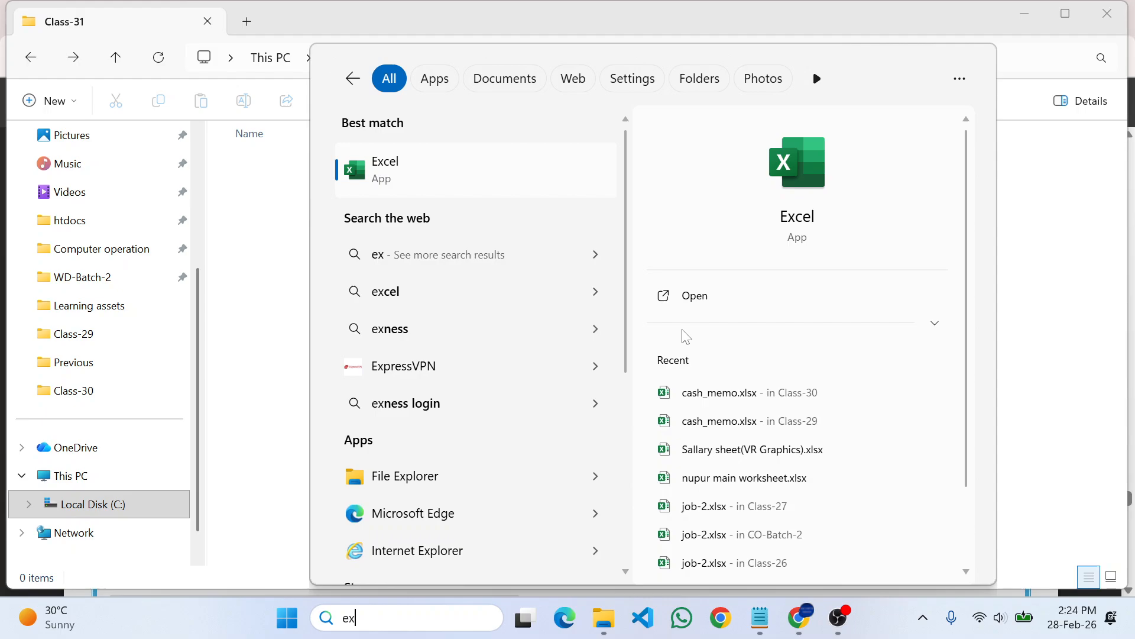
key("Return")
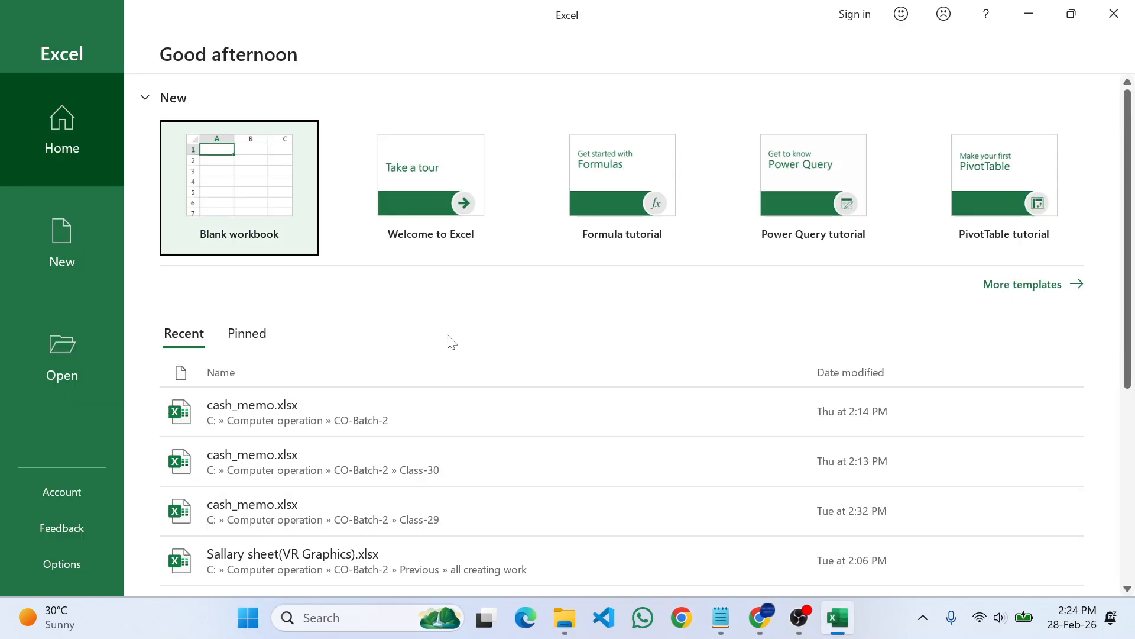
left_click(253, 203)
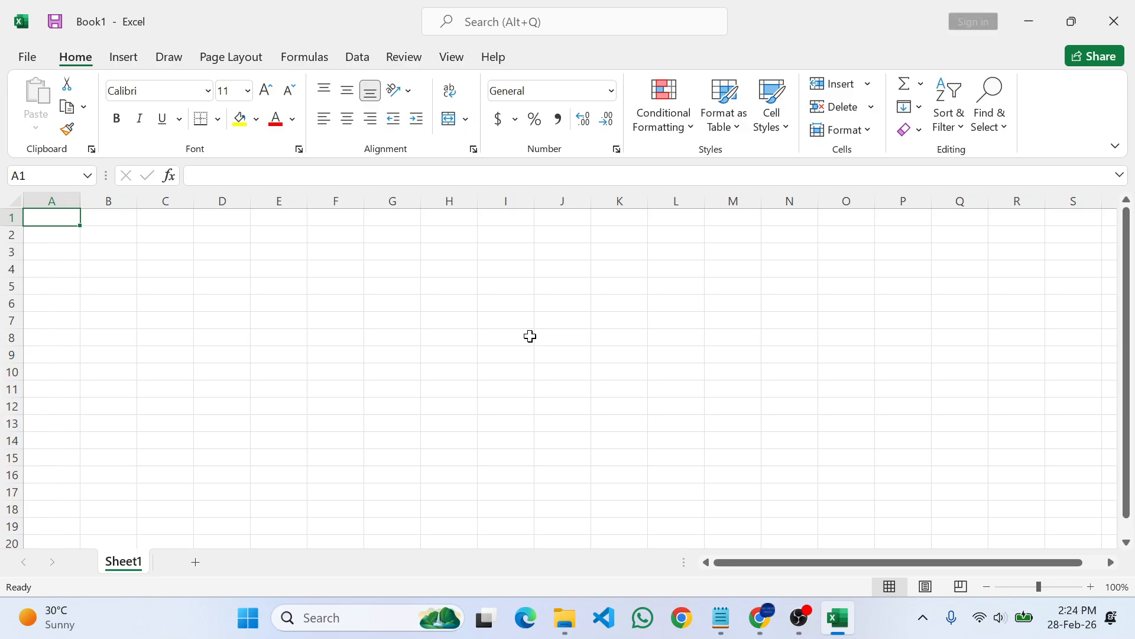
left_click(389, 334)
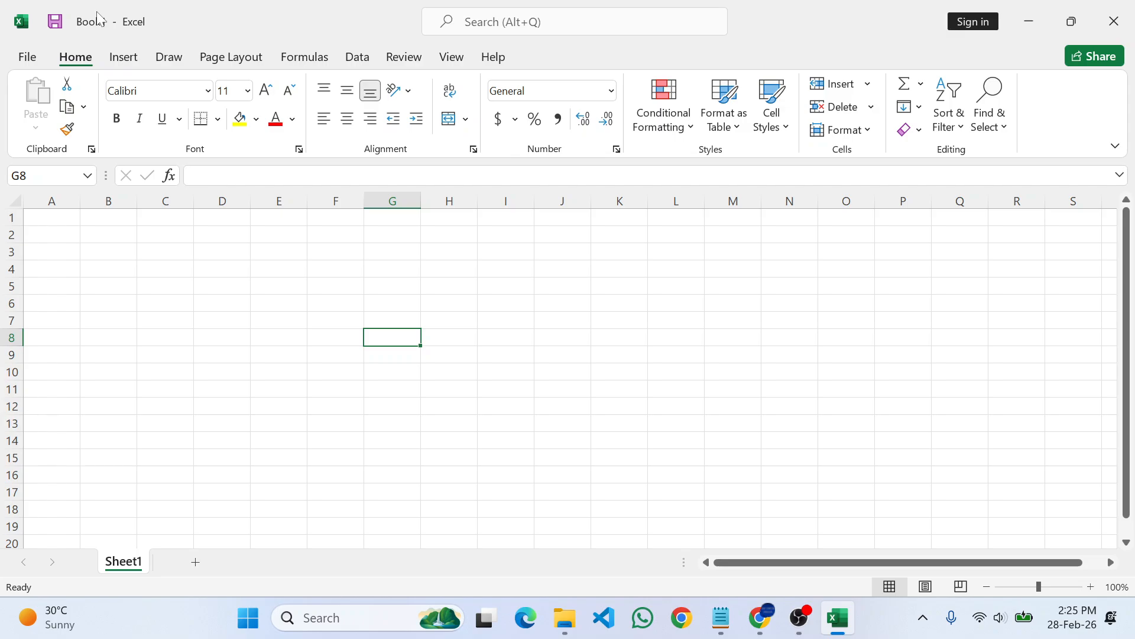
Step: Start saving the workbook under a new name on this computer, with alam as the file name
left_click(27, 57)
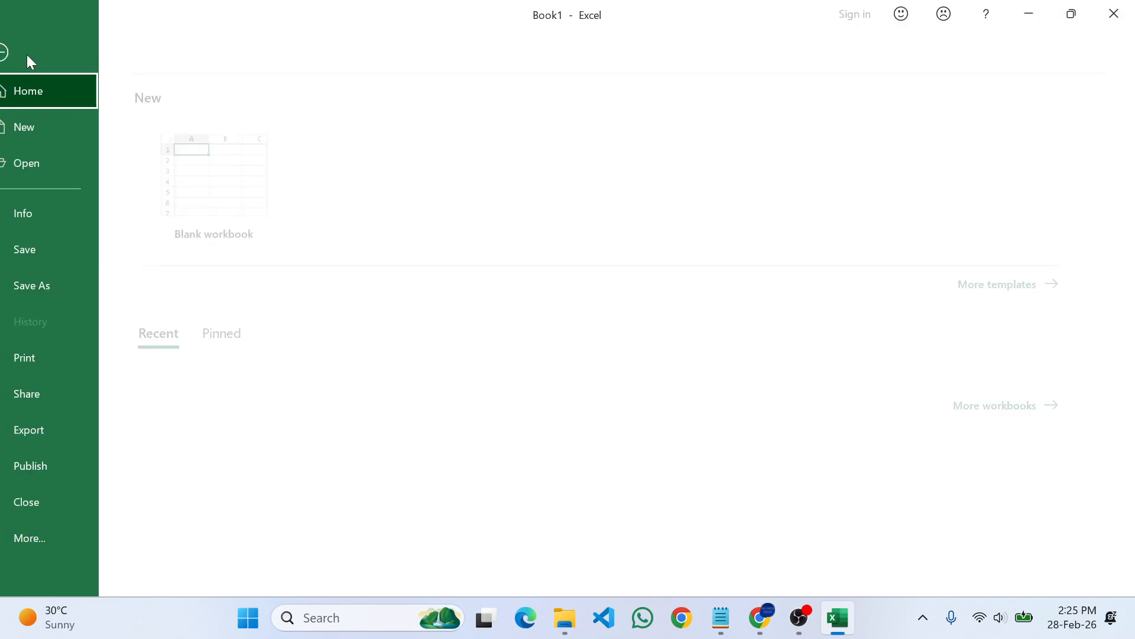
left_click(54, 298)
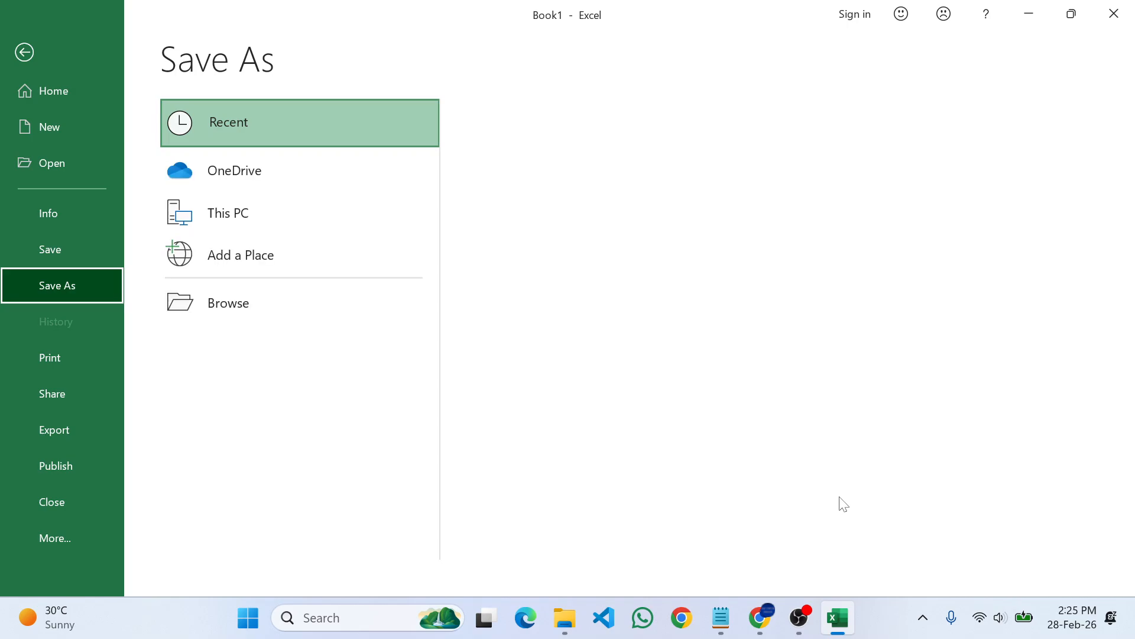
left_click(264, 228)
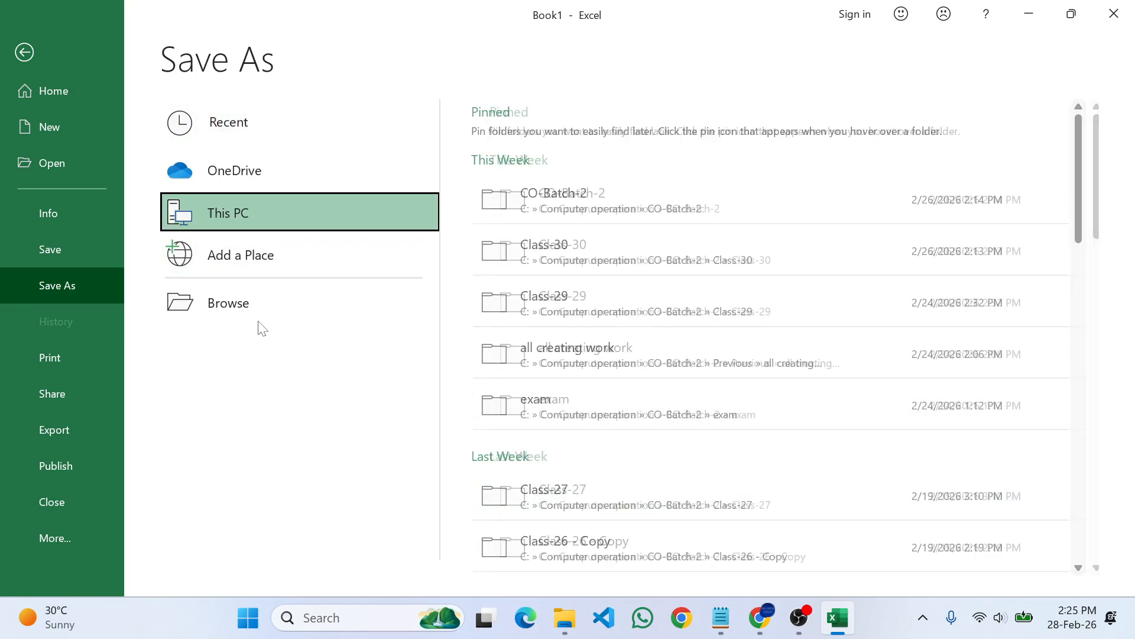
left_click(252, 316)
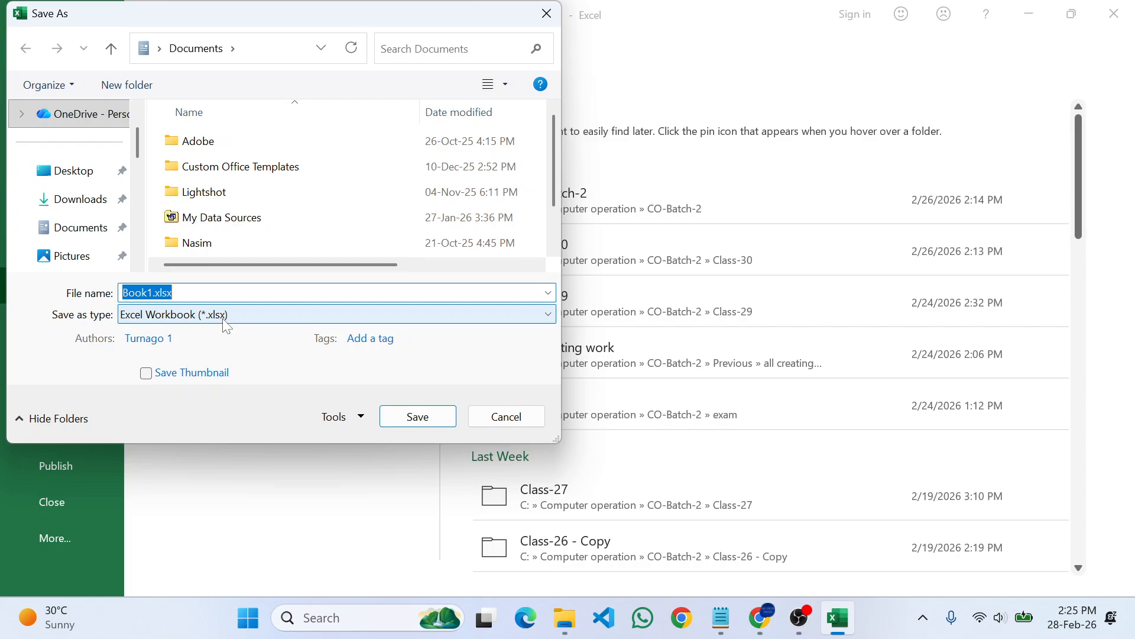
type("alam")
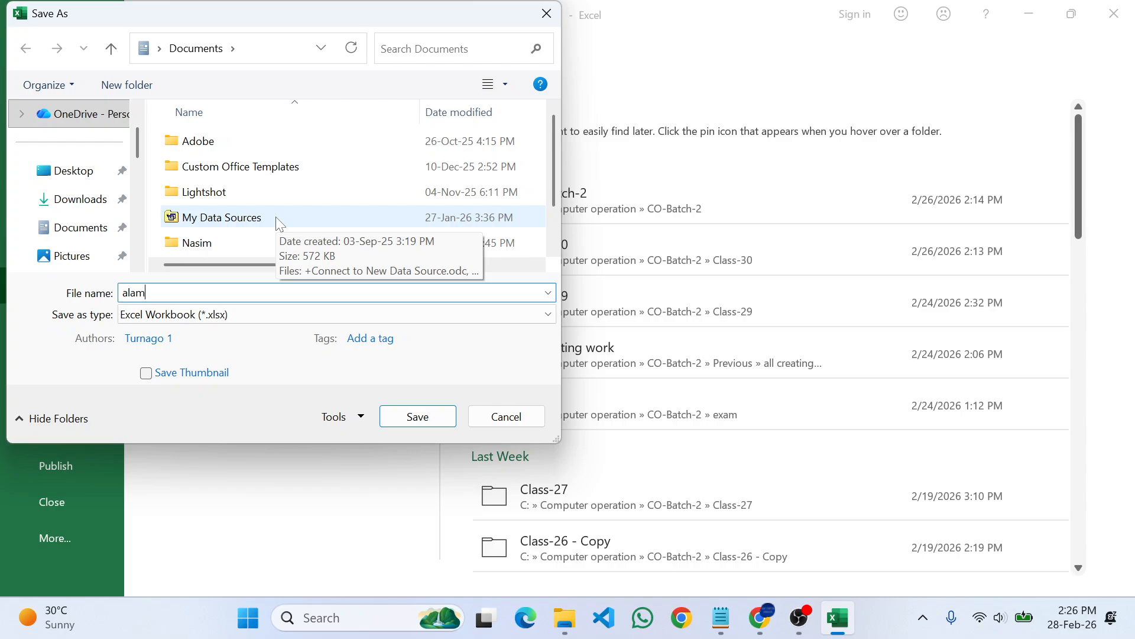
Step: Set the save location to the Class-31 folder inside Computer operation > CO-Batch-2 on Local Disk (C:)
scroll(81, 205, "down", 5)
scroll(81, 205, "up", 2)
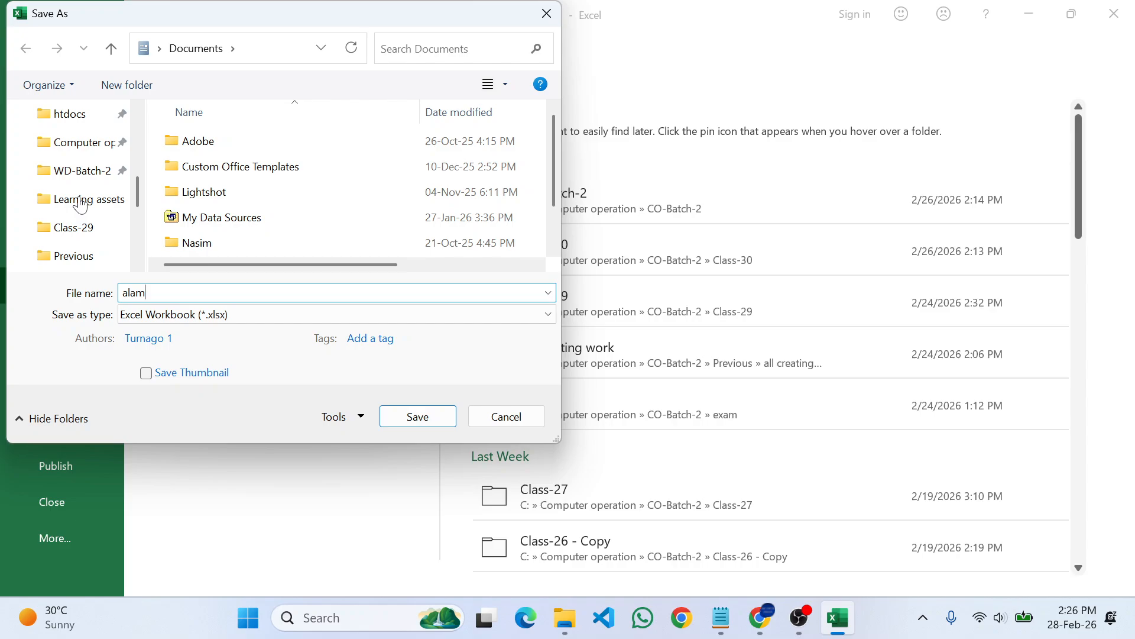
scroll(81, 204, "down", 3)
left_click(89, 123)
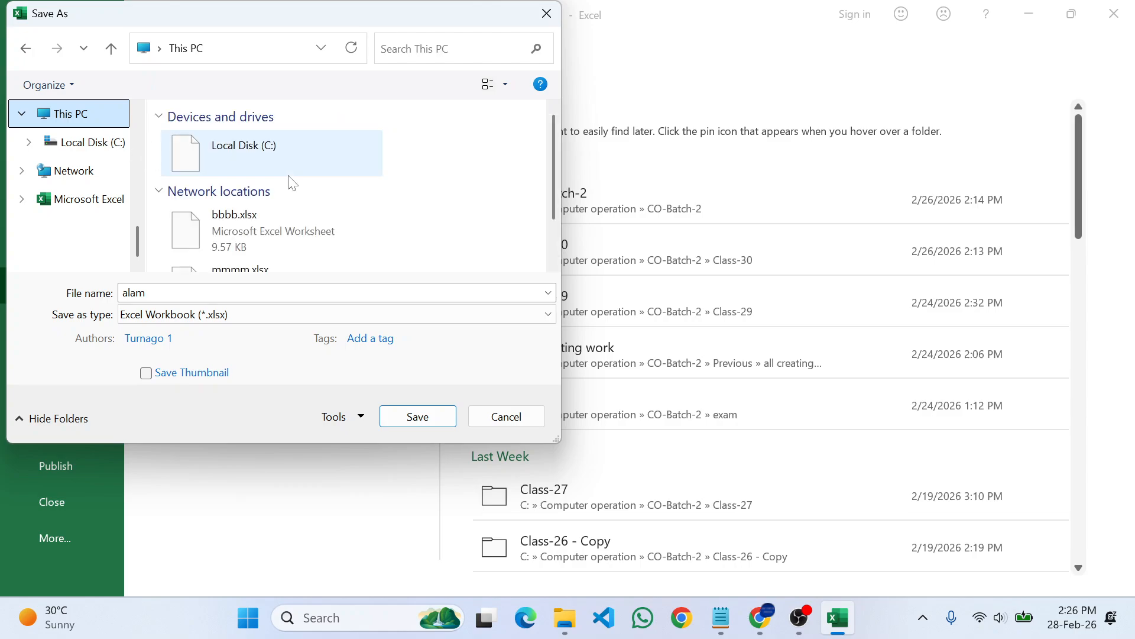
double_click(307, 168)
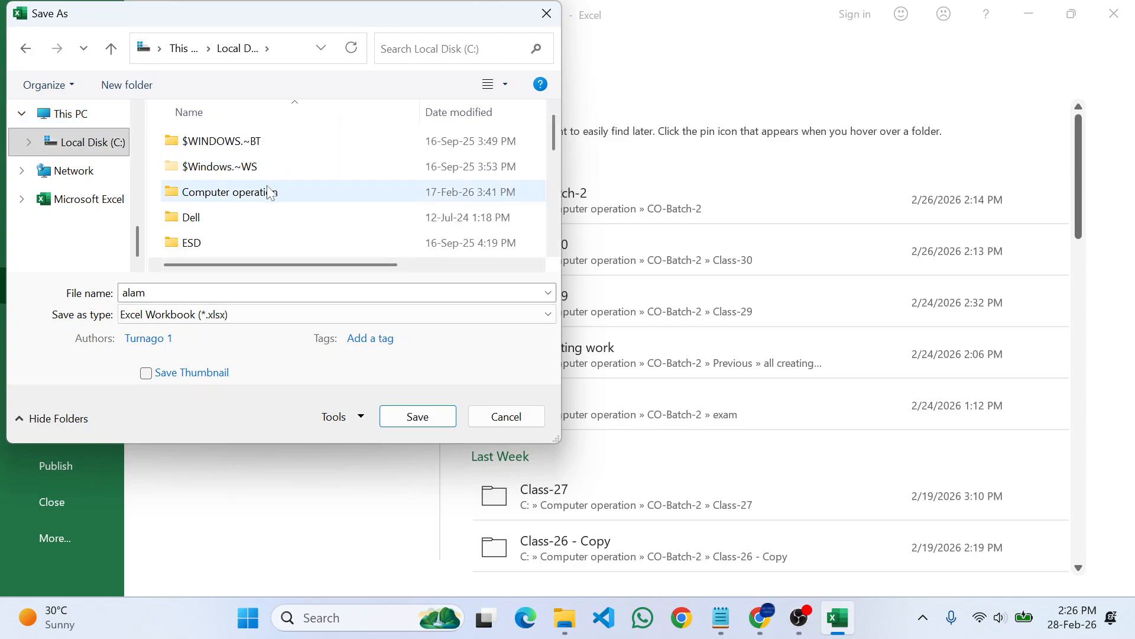
left_click(229, 197)
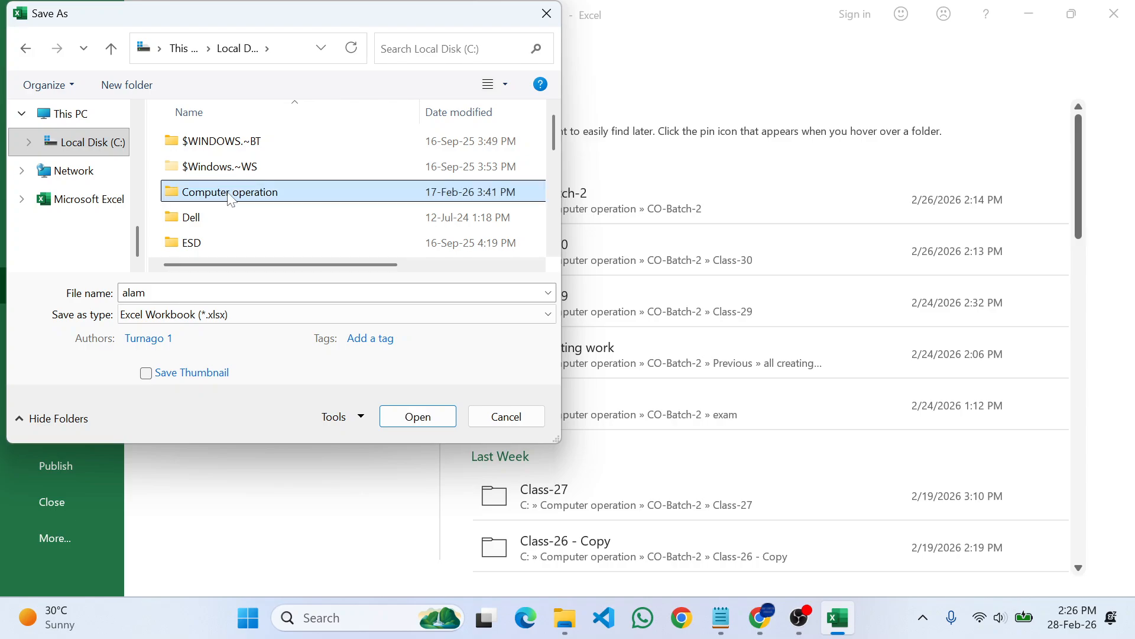
double_click(230, 197)
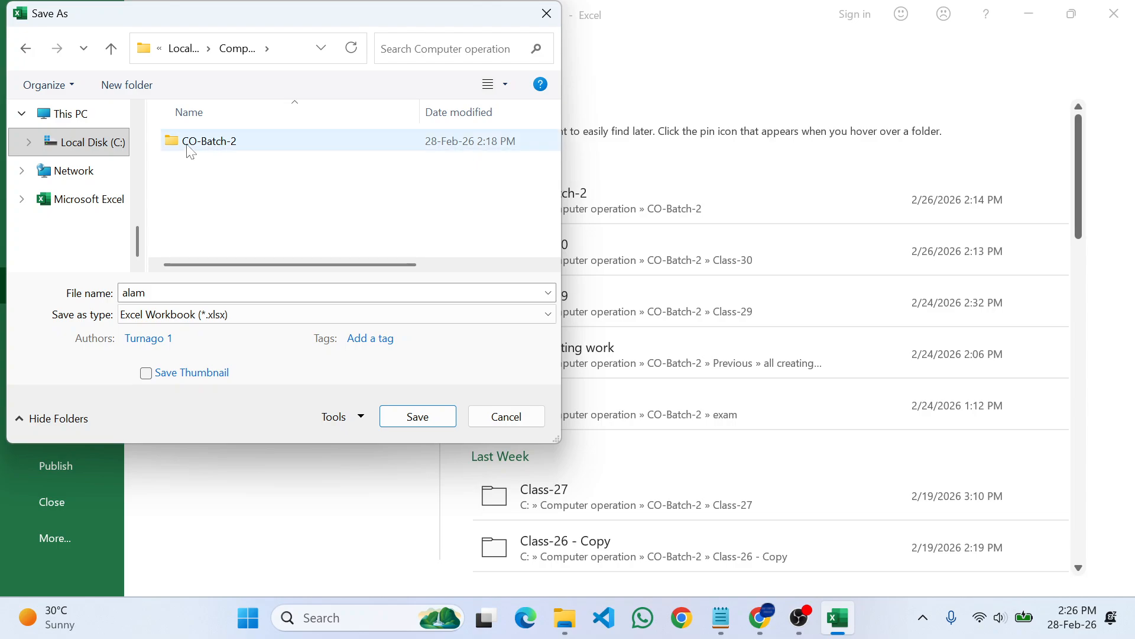
left_click(231, 145)
double_click(232, 144)
scroll(237, 153, "down", 1)
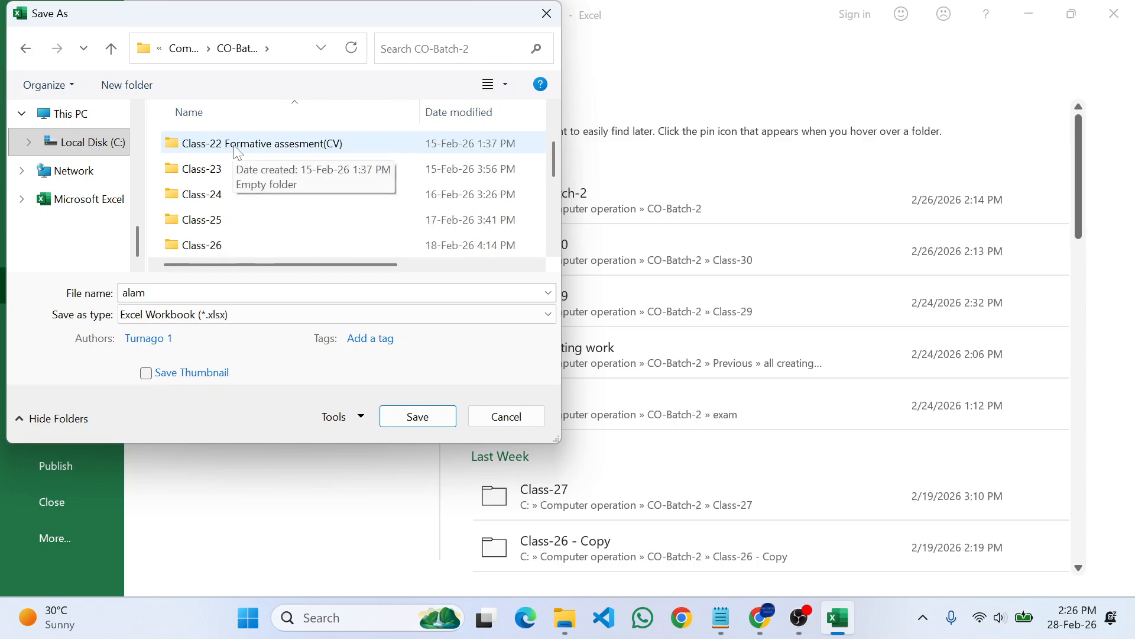
scroll(373, 193, "down", 3)
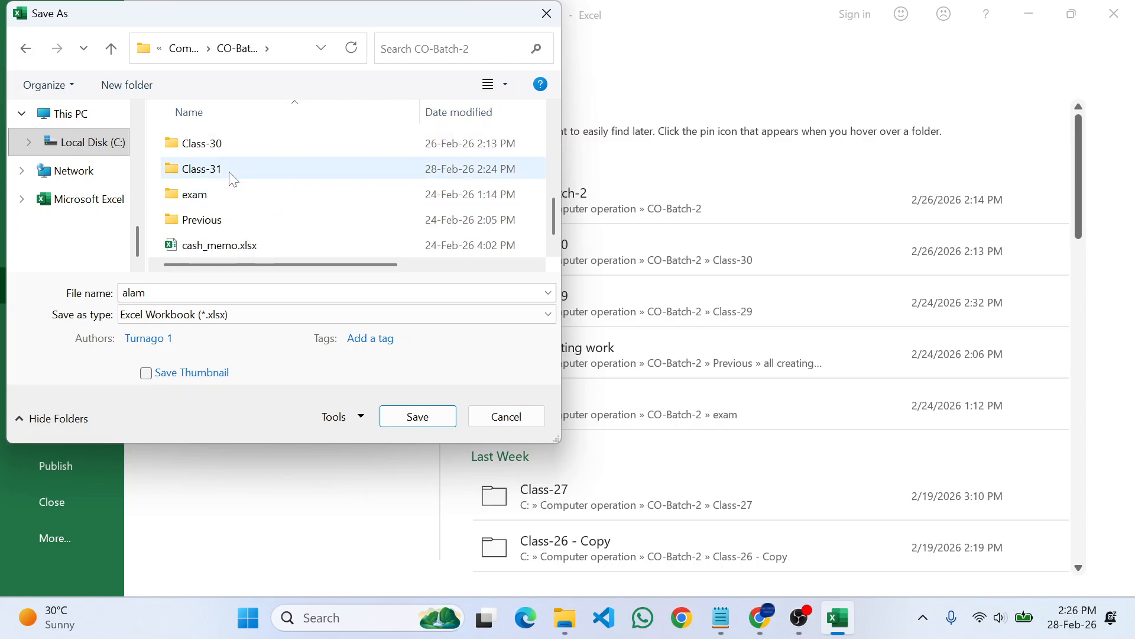
double_click(195, 176)
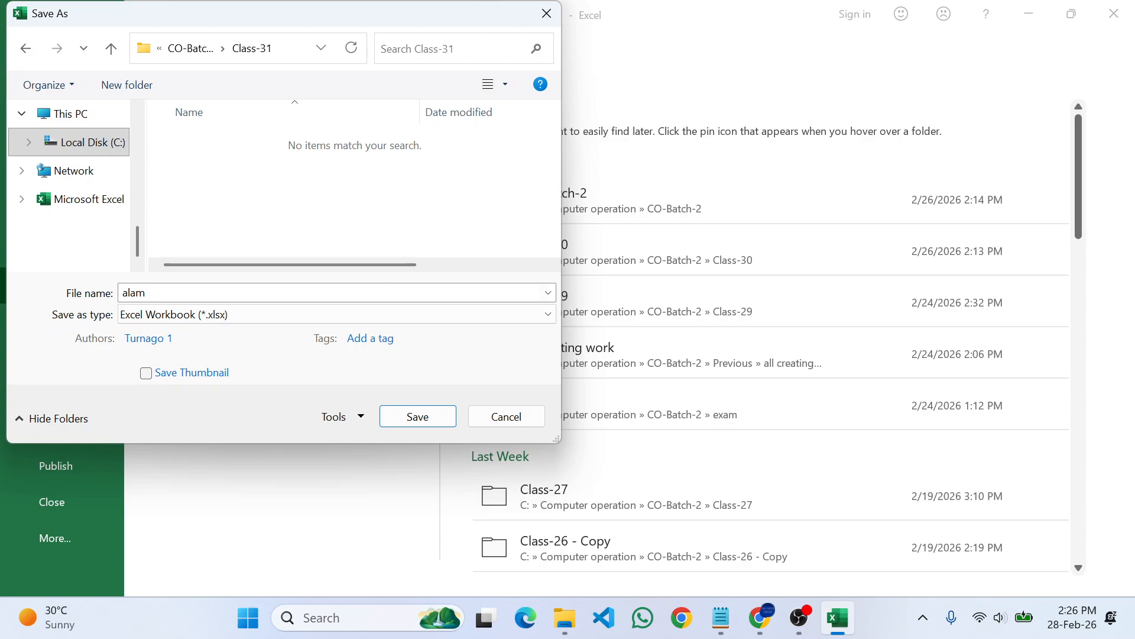
Step: Keep alam as the file name and save the workbook as an Excel Workbook in Class-31
left_click(166, 293)
left_click(201, 293)
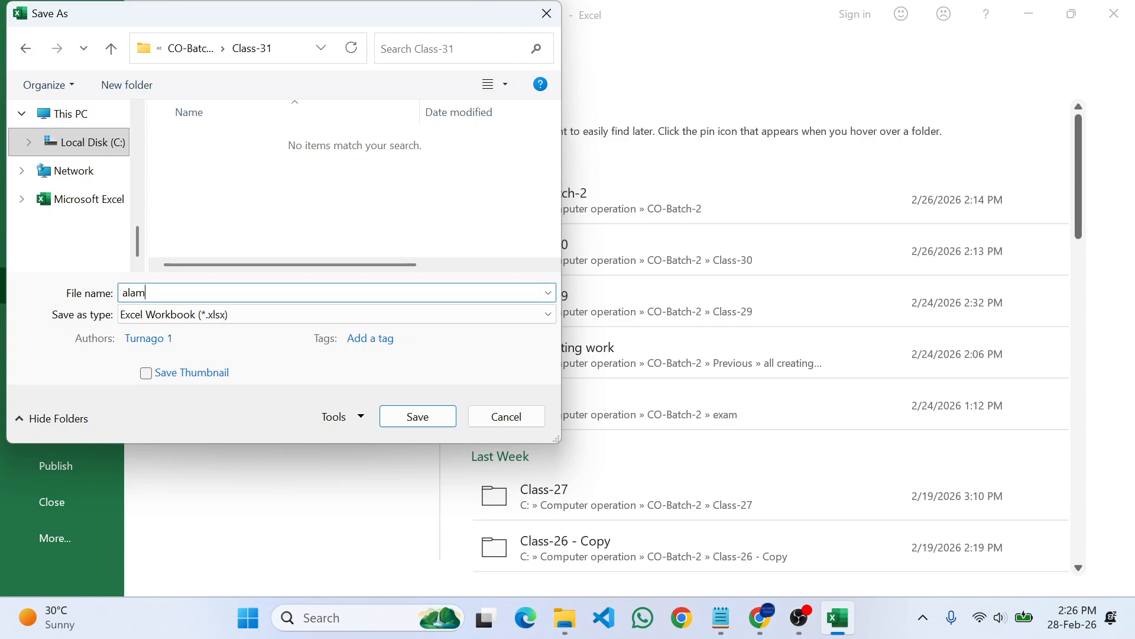
left_click(417, 417)
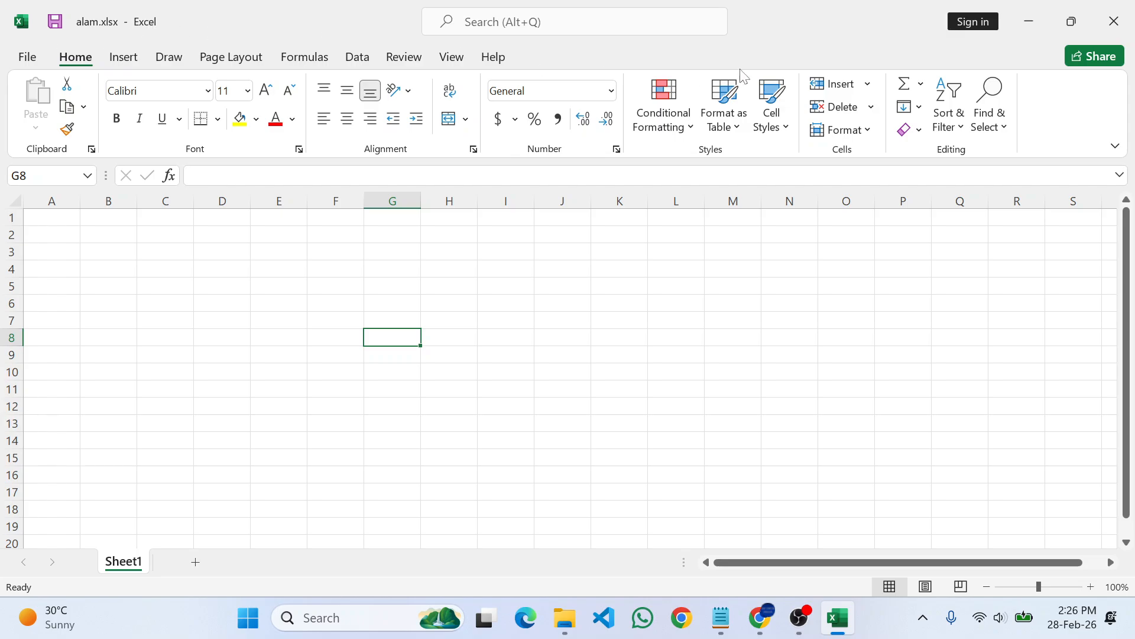
Step: Minimize the workbook and check the saved alam.xlsx file in the Class-31 folder
left_click(1059, 21)
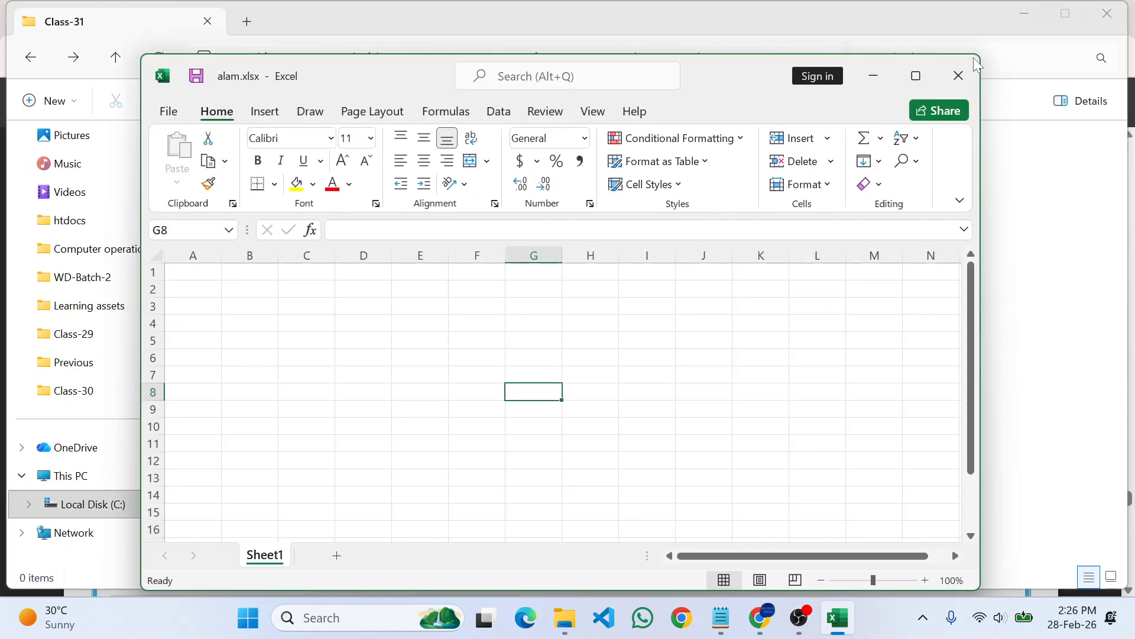
left_click(912, 73)
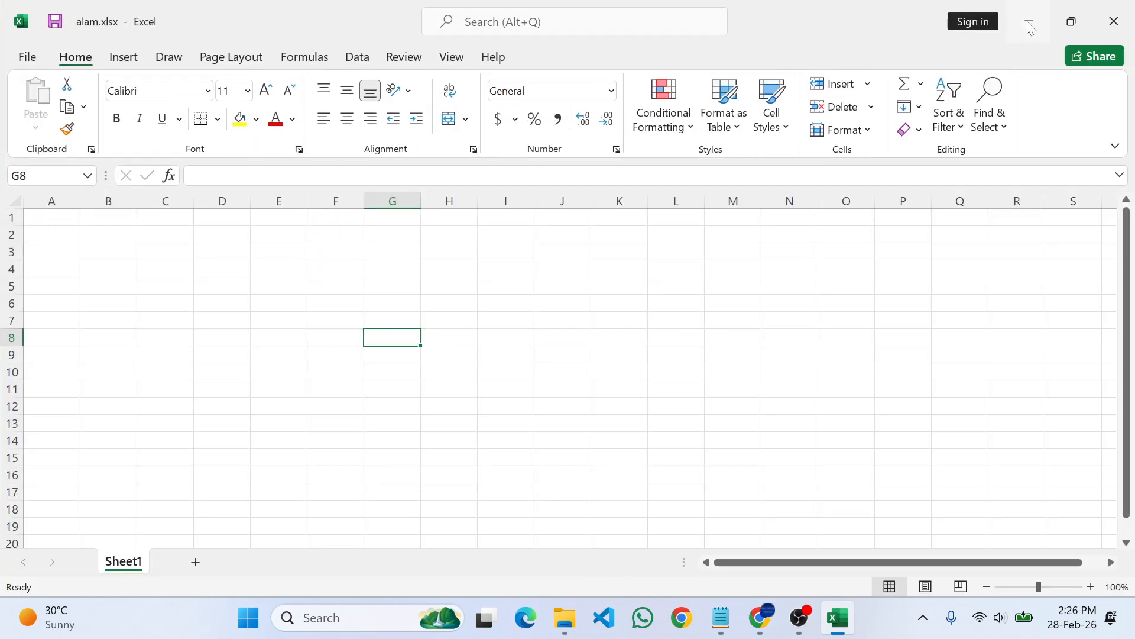
left_click(1029, 27)
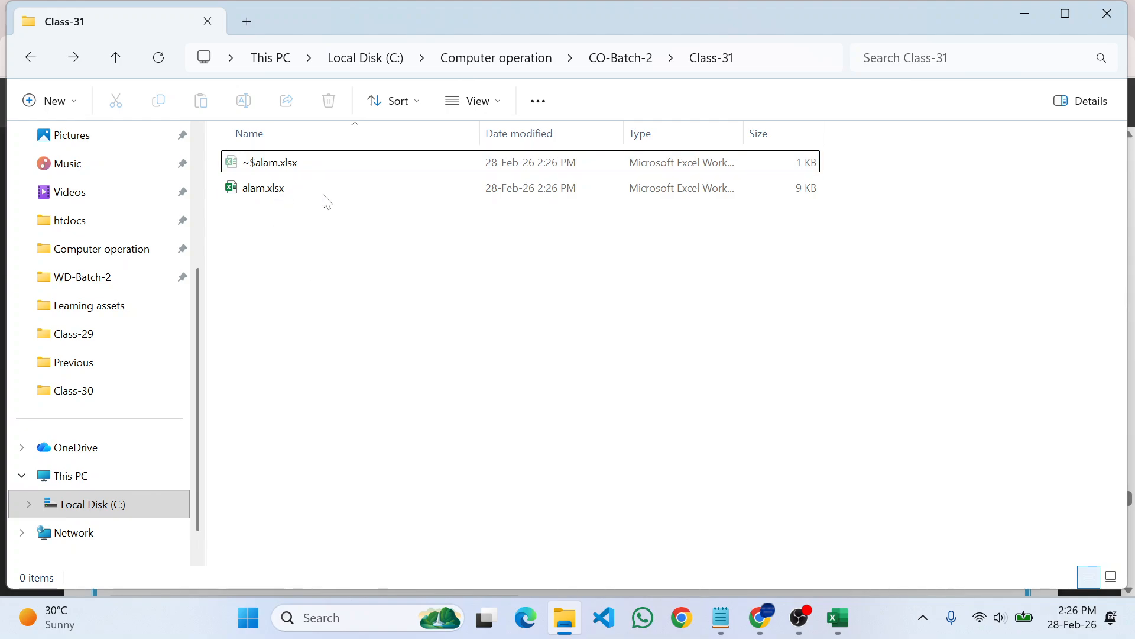
left_click(302, 195)
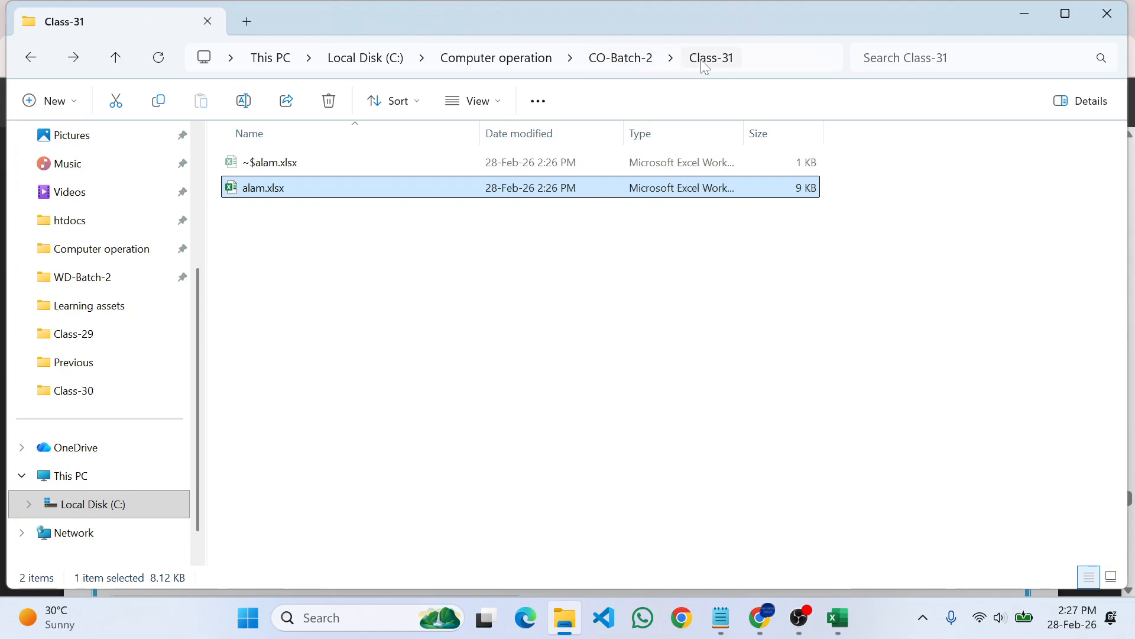
left_click(363, 341)
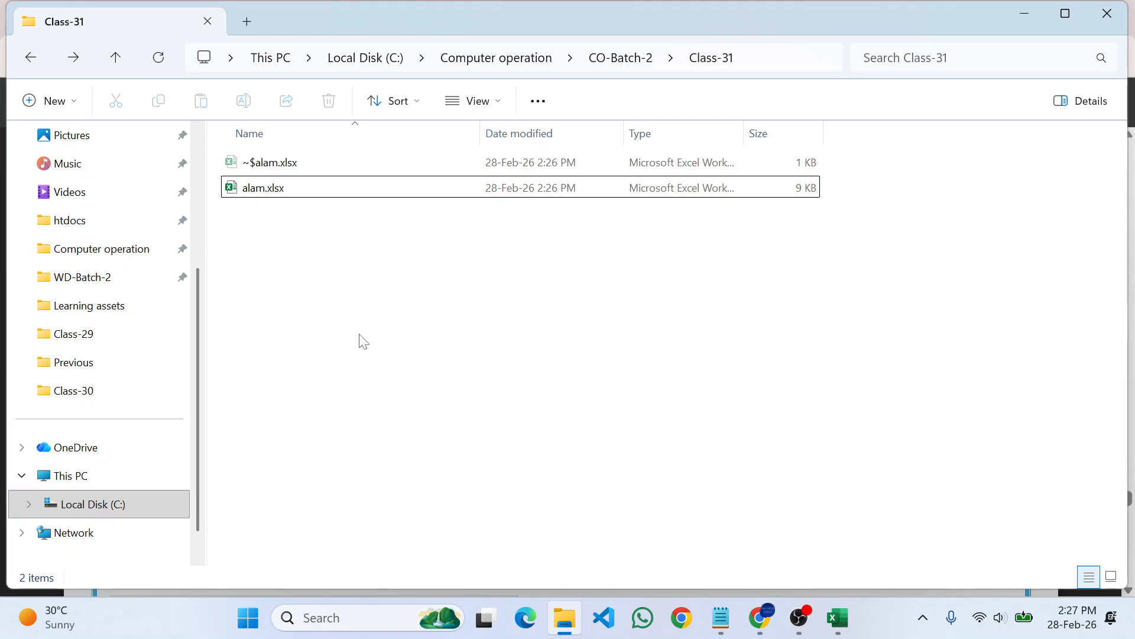
Step: Return to the alam.xlsx workbook and enter the sample text eripoktgsd;l, [gol' and dfkl; in cells E7 to E9
left_click(838, 617)
left_click(304, 319)
type("eripoktgsd;l")
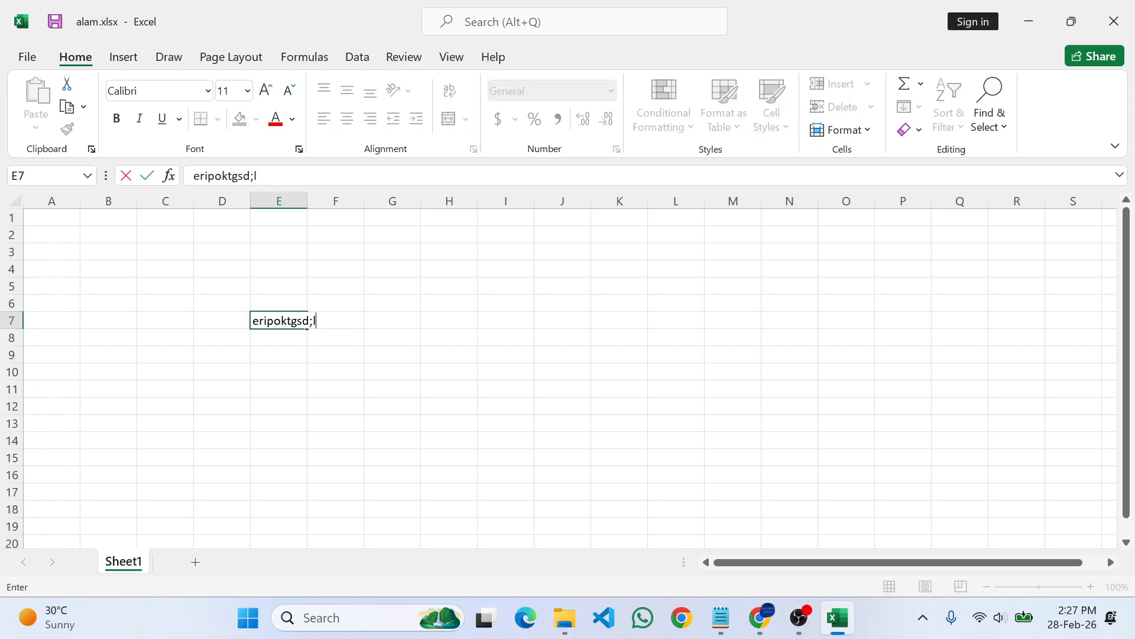
key("Return")
type("[gol'")
key("Return")
type("dfkl;")
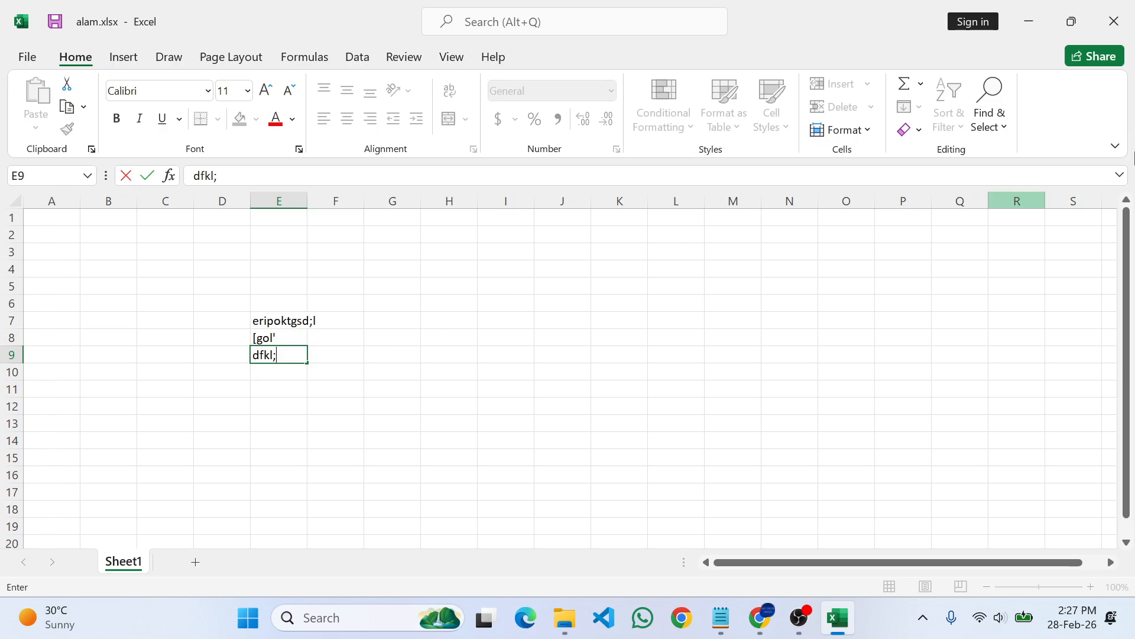
Step: Close the workbook with its changes saved, and reopen alam.xlsx from the Class-31 folder
left_click(1114, 21)
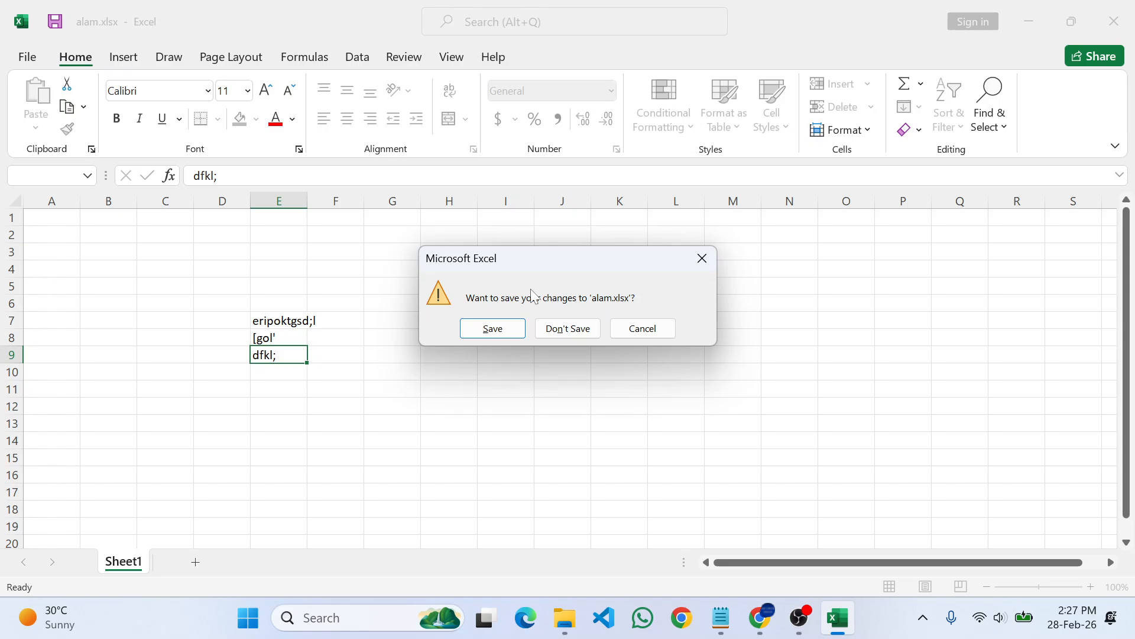
left_click(490, 330)
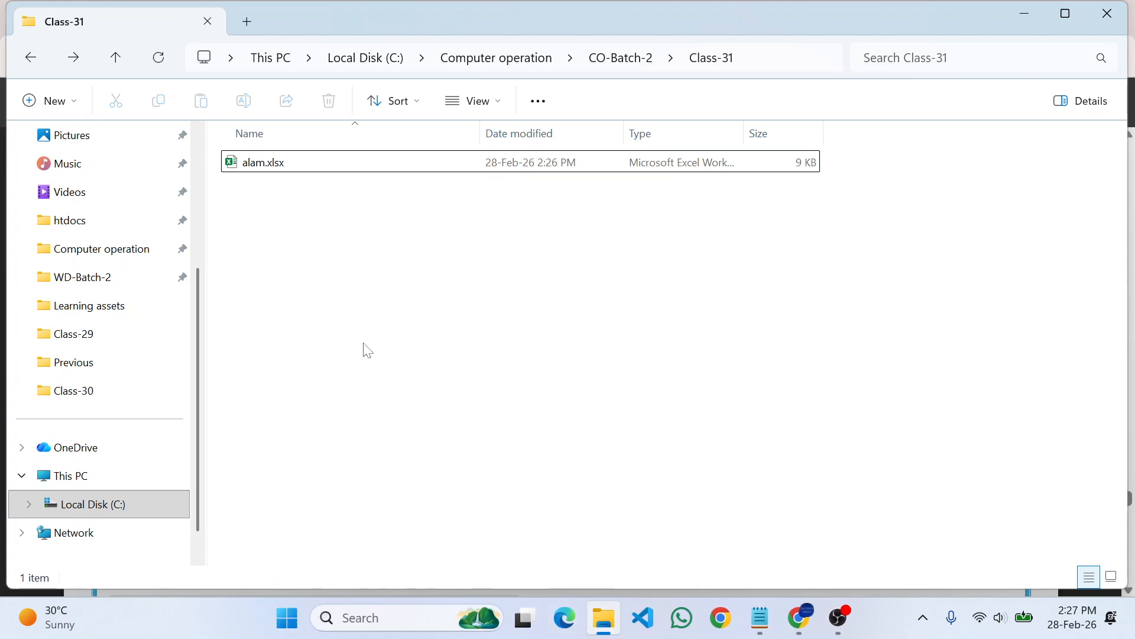
left_click(272, 168)
double_click(272, 169)
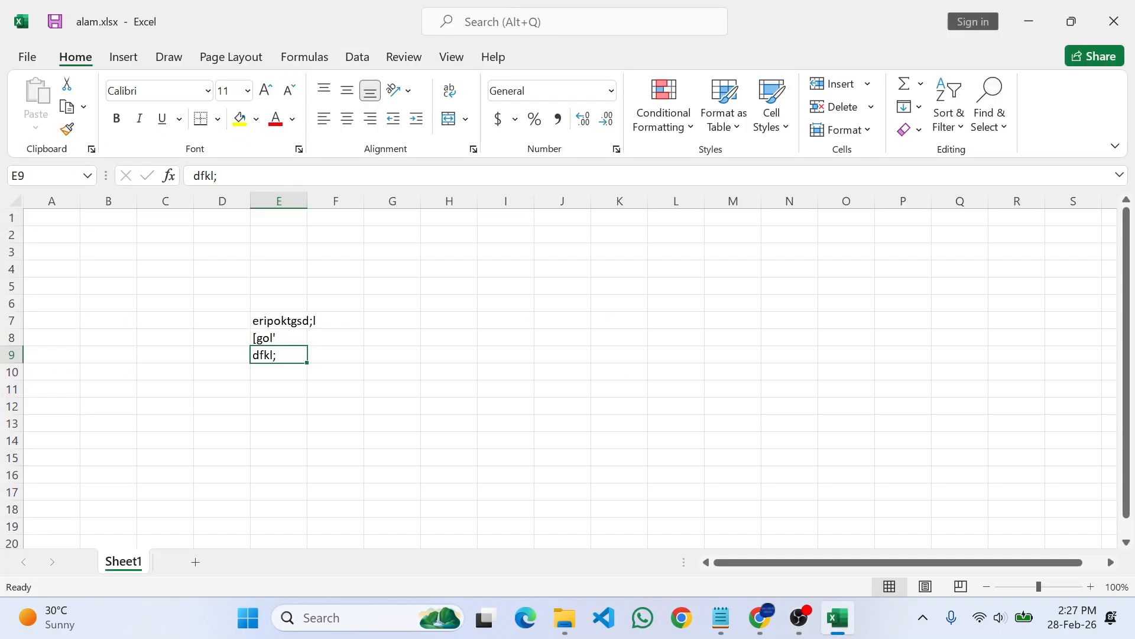
Step: Check the sample text in cells E7 to E9 and save the workbook under its existing name
left_click(312, 321)
left_click(272, 324)
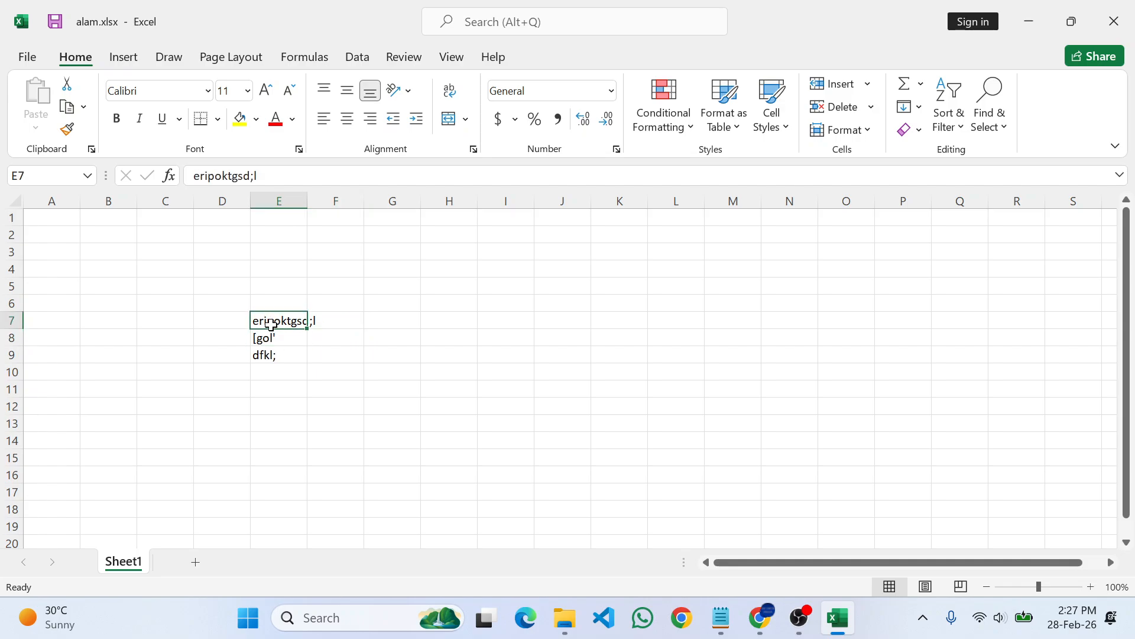
left_click(272, 369)
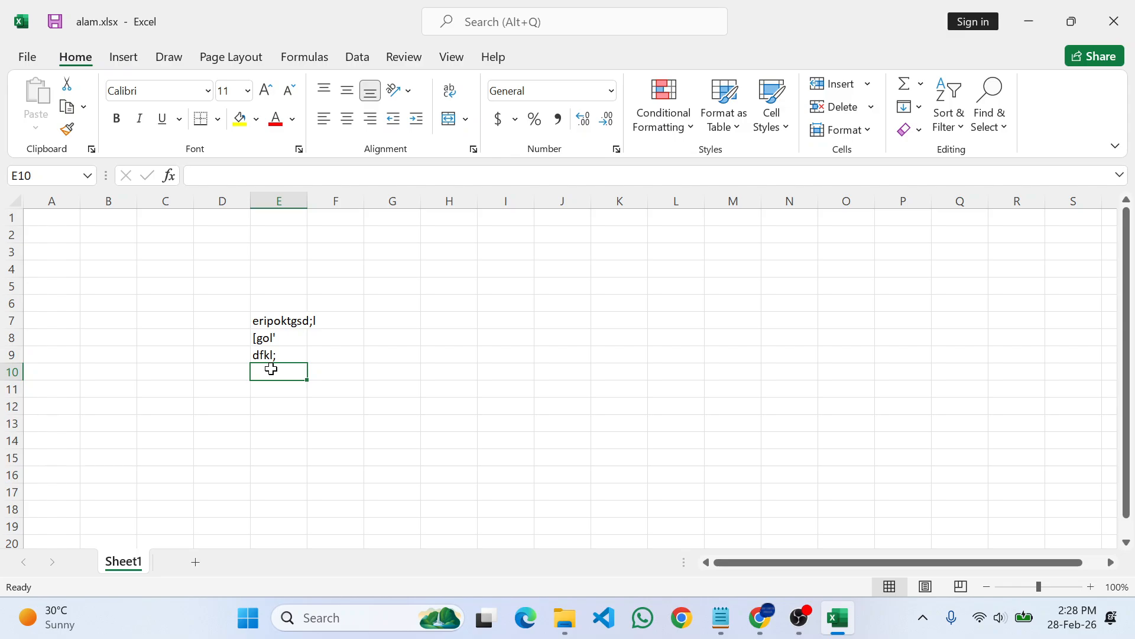
left_click(390, 386)
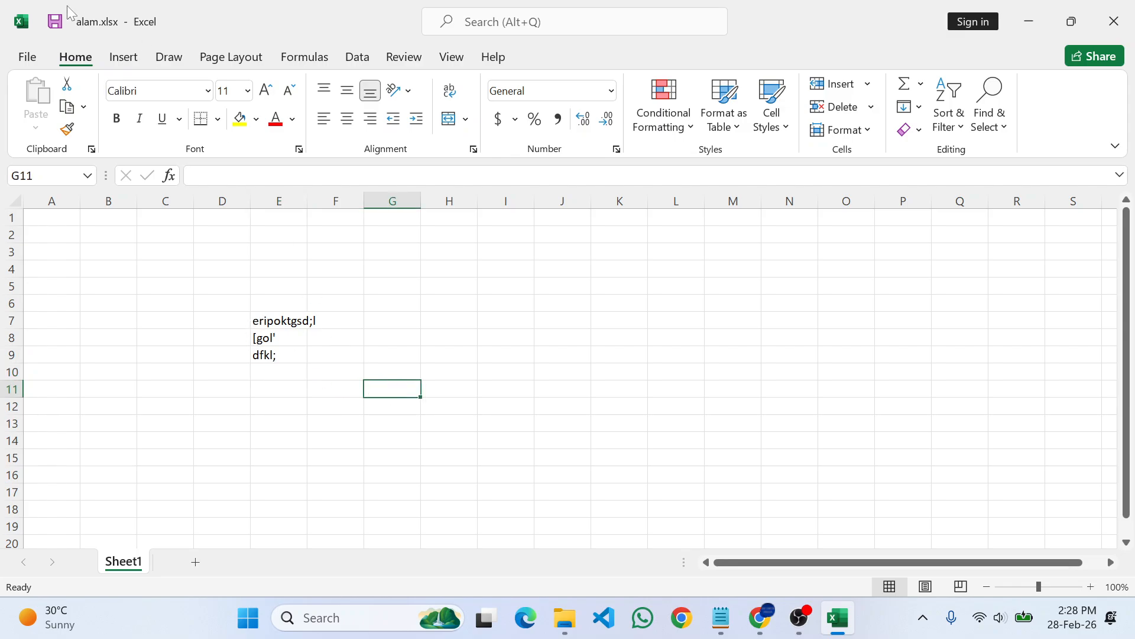
left_click(406, 350)
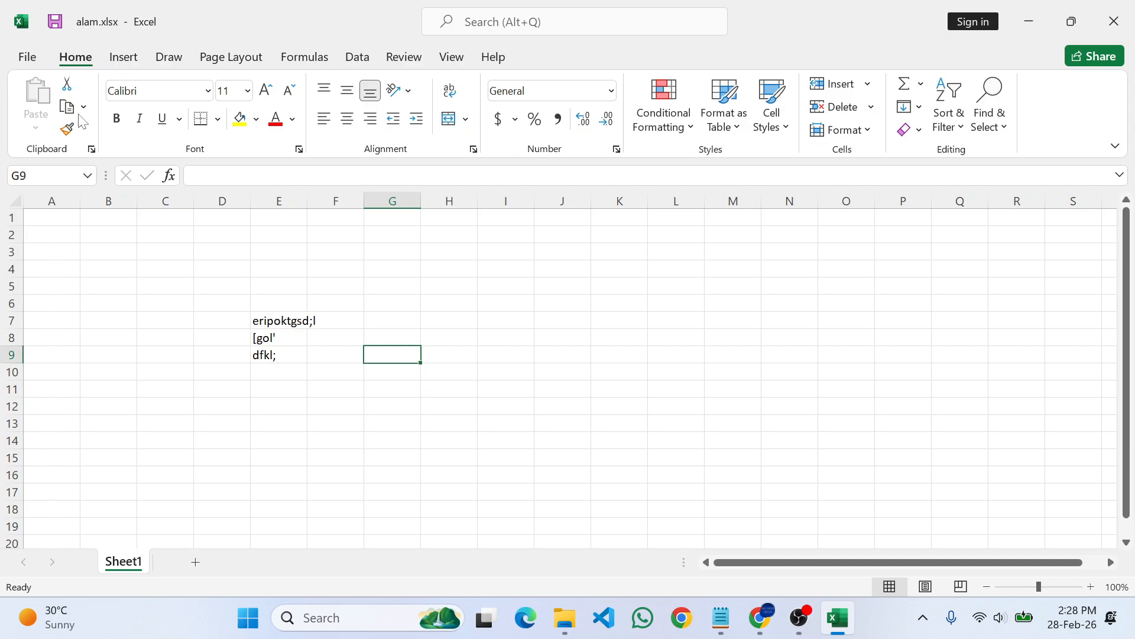
left_click(27, 59)
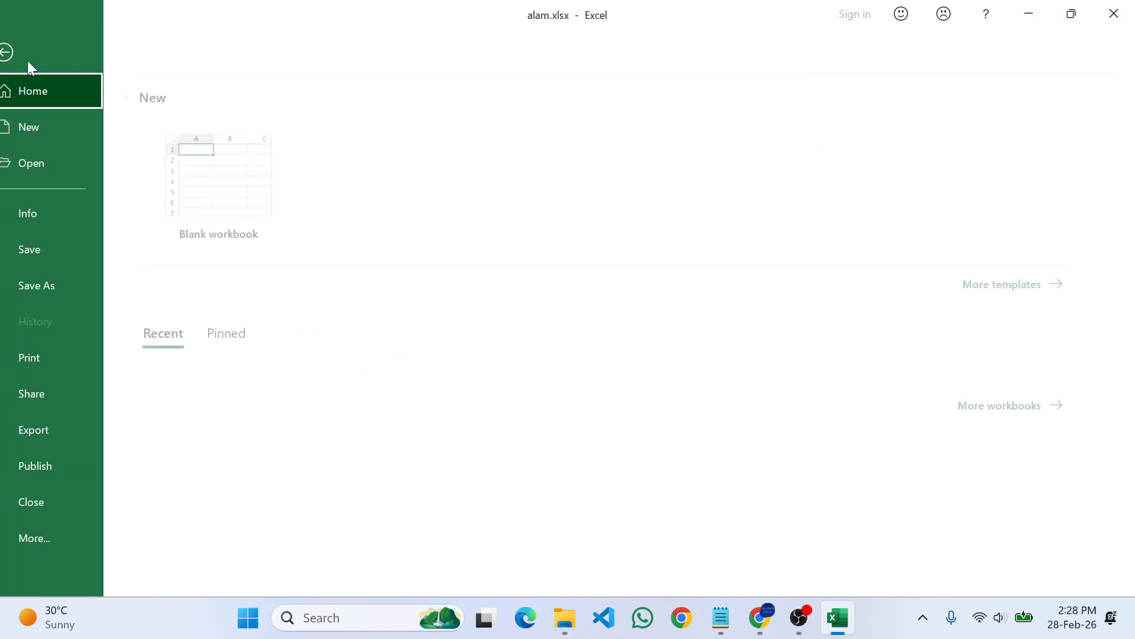
left_click(62, 254)
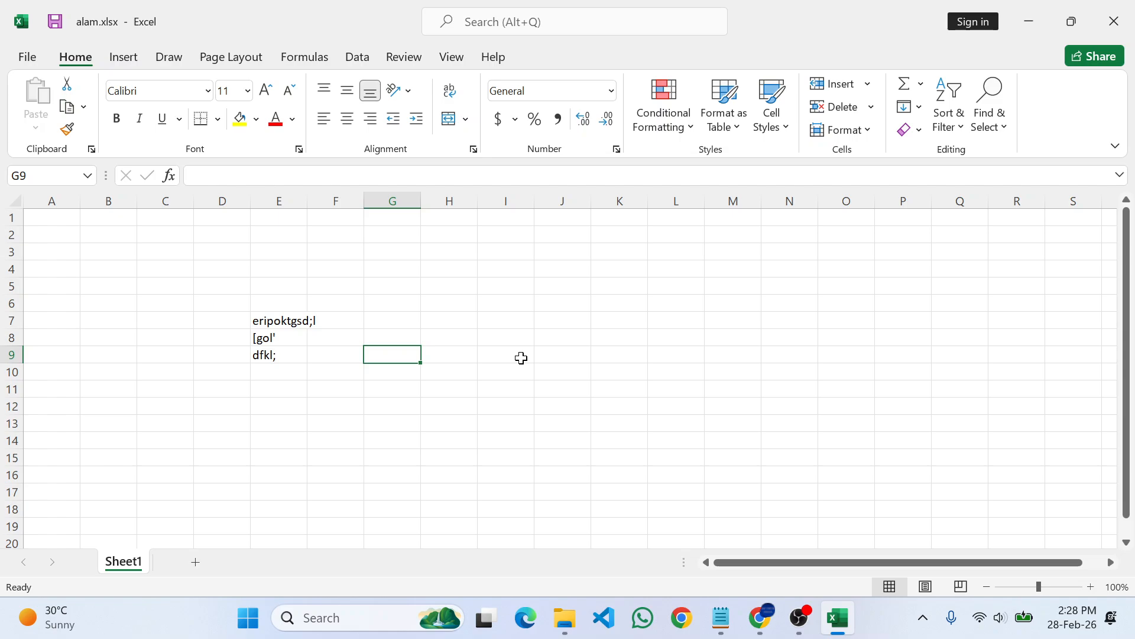
Step: Close the workbook and permanently delete alam.xlsx from the Class-31 folder
left_click(1114, 21)
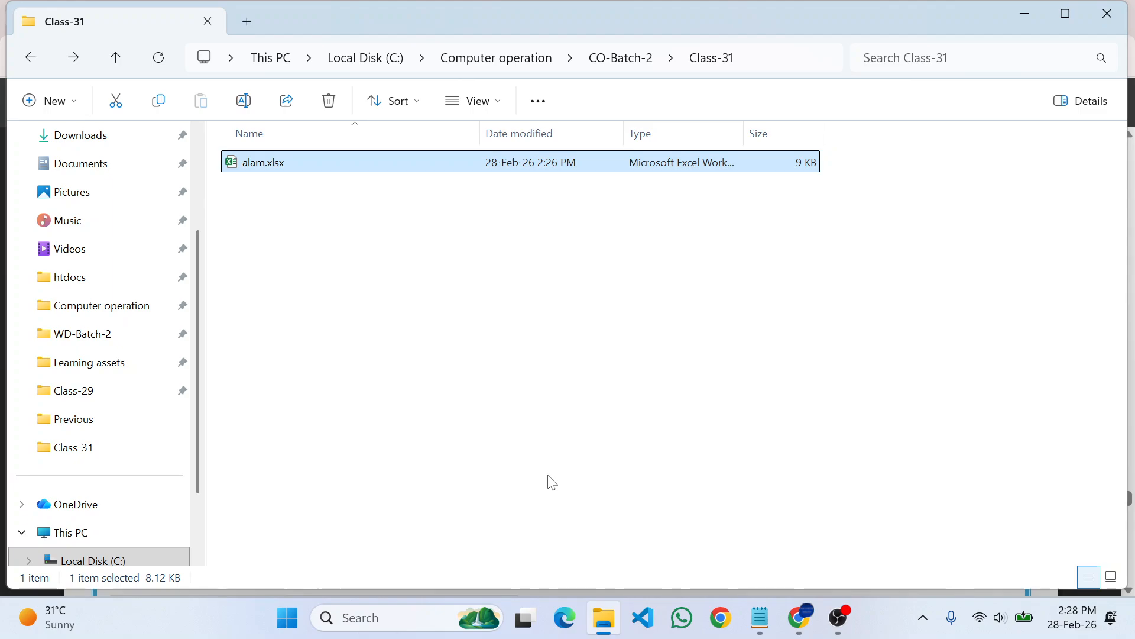
key("shift+Delete")
key("Return")
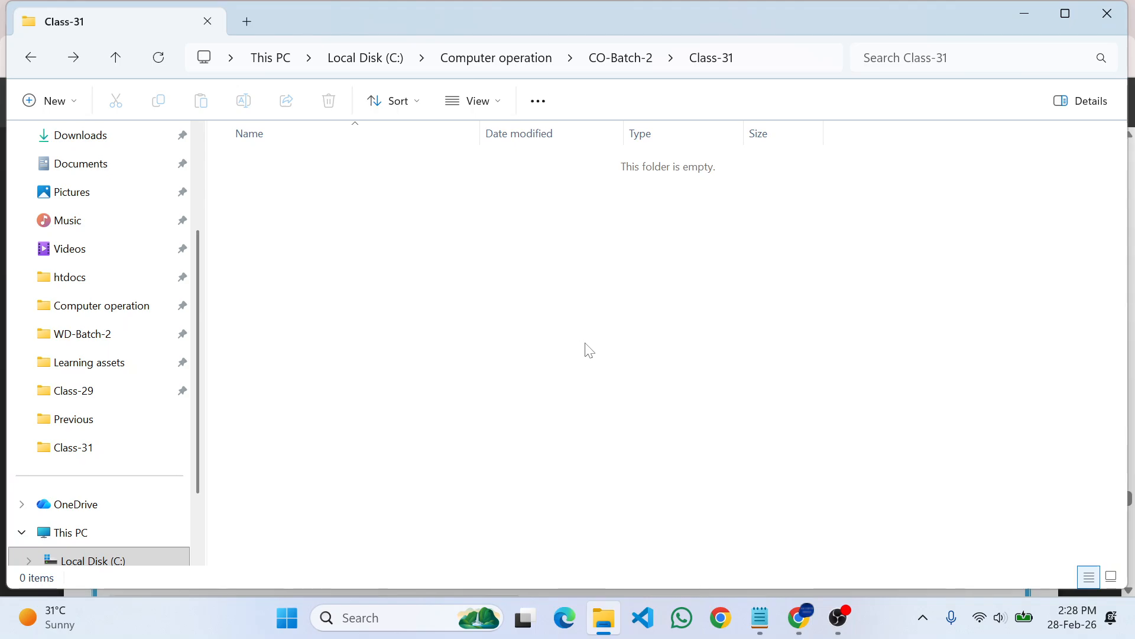
Step: Switch to Excel.pdf in Chrome to view the Student Result Sheet table, and return to the Class-31 folder
left_click(792, 619)
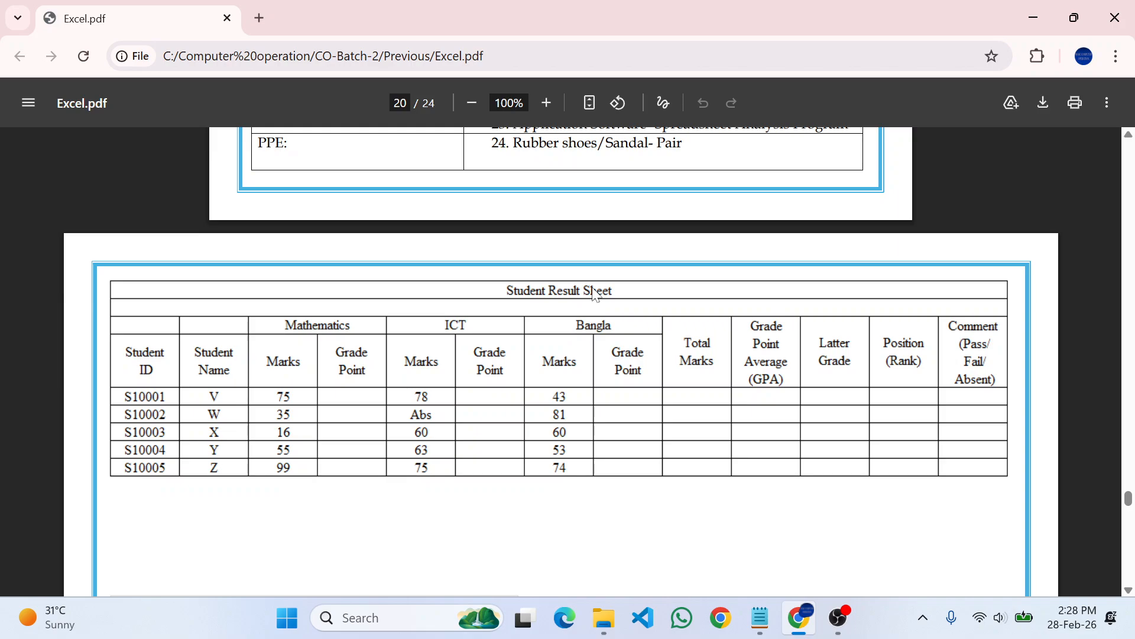
left_click(593, 630)
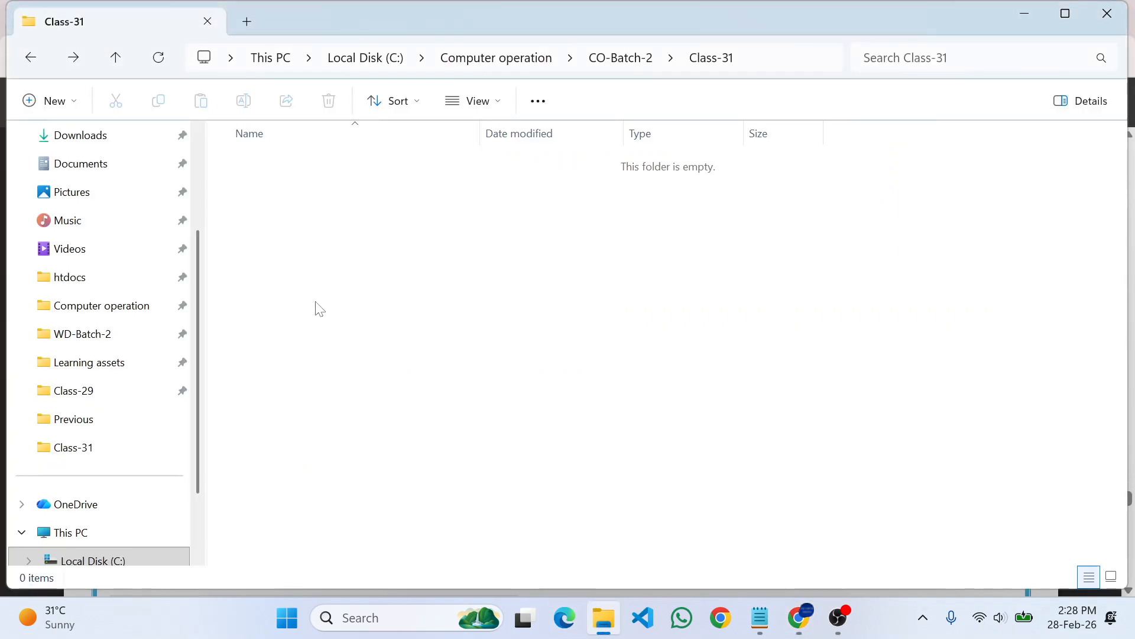
Step: Create an Excel workbook named student result sheet.xlsx in the Class-31 folder and open it
right_click(316, 199)
mouse_move(372, 331)
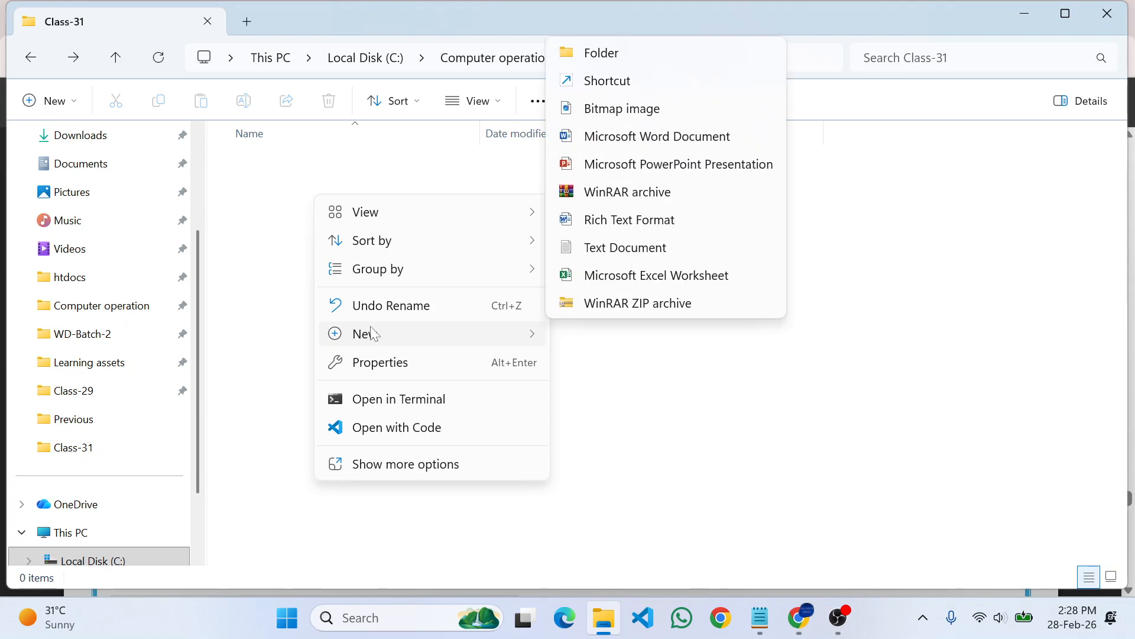
left_click(688, 285)
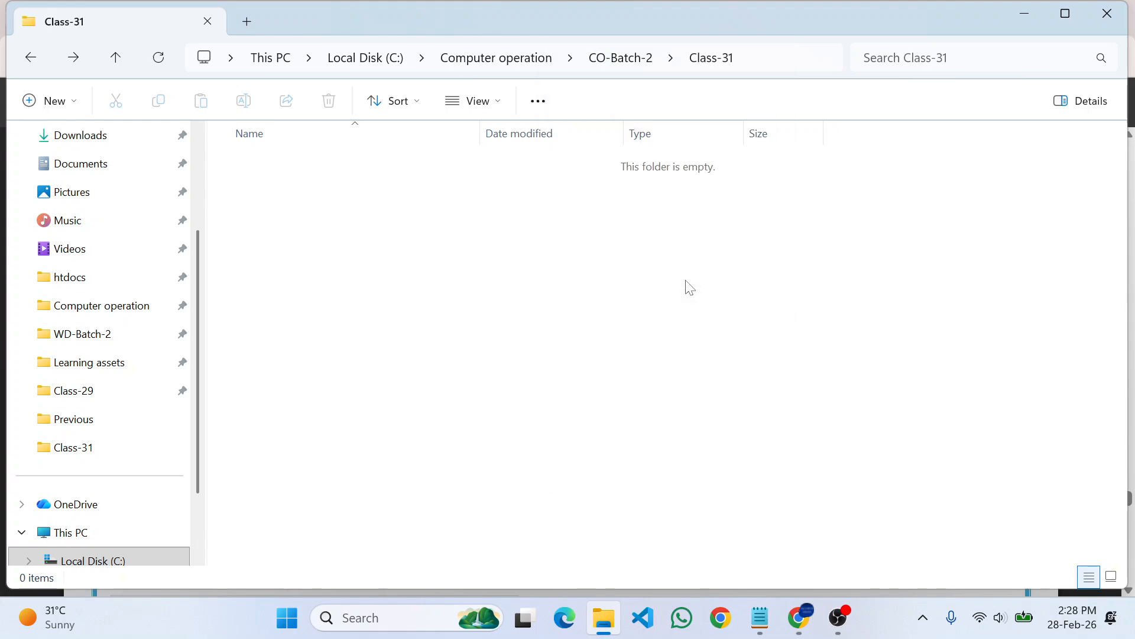
type("student")
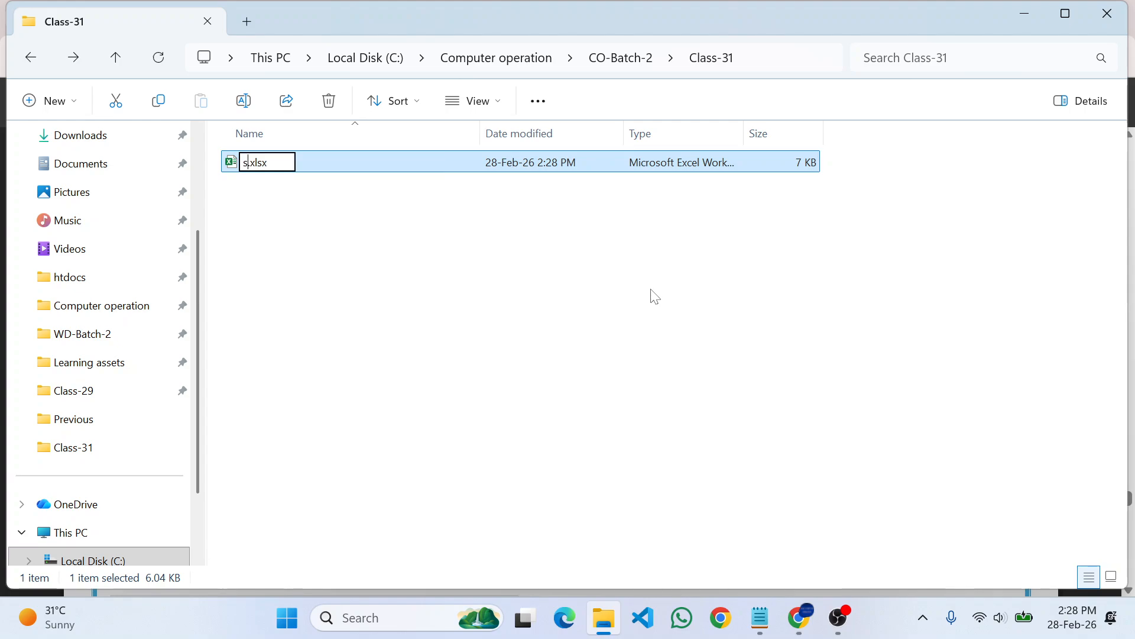
type(" result sheet")
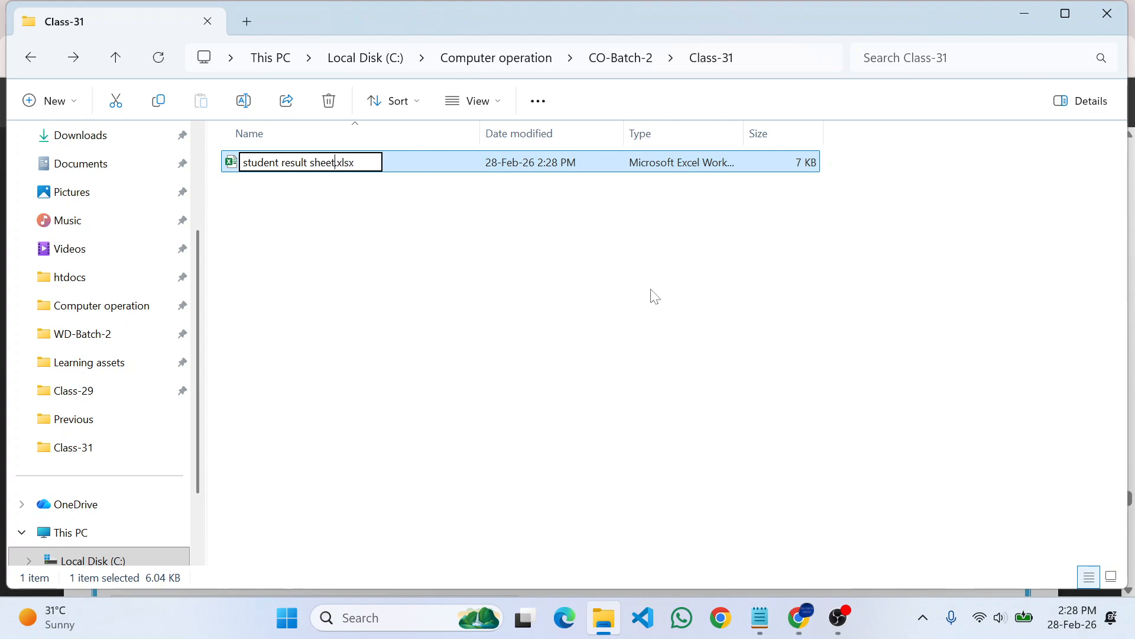
key("Return")
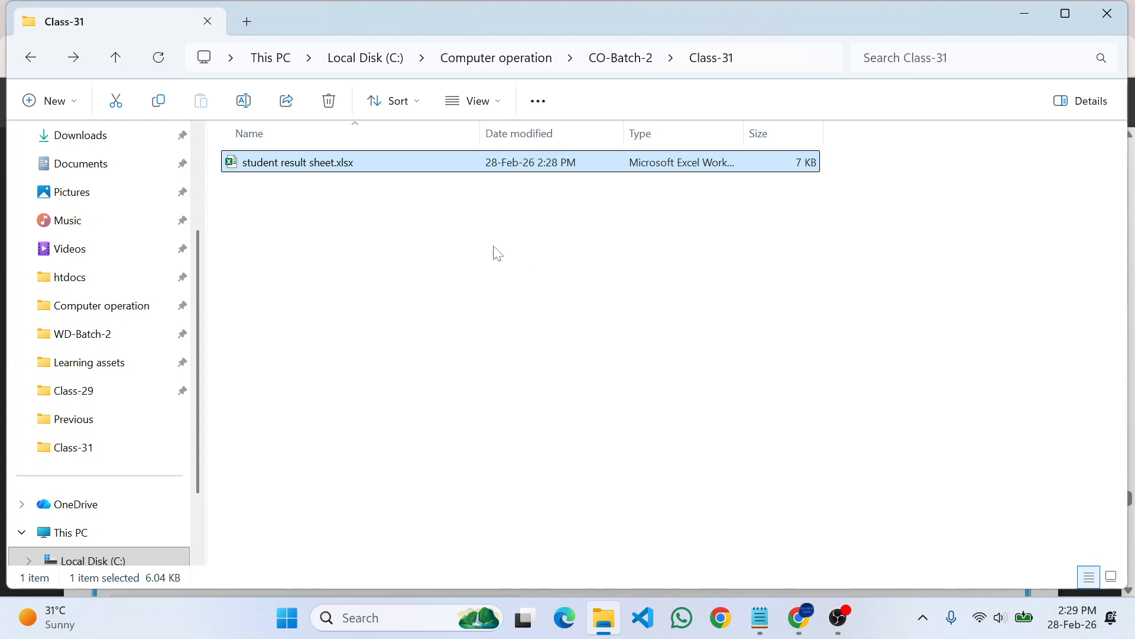
double_click(299, 163)
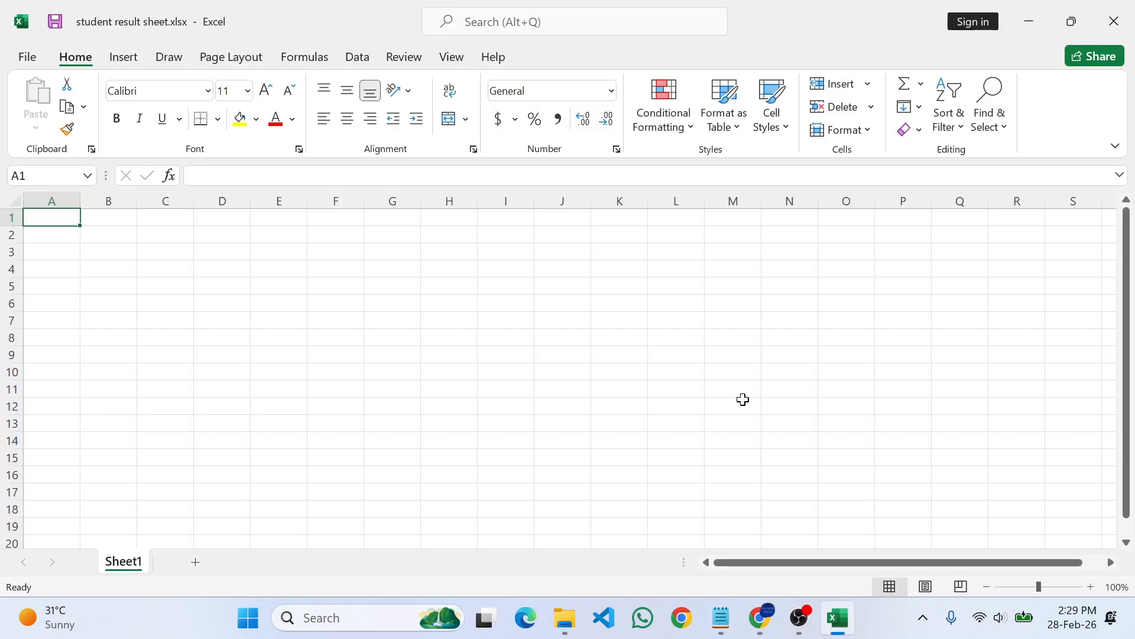
Step: Examine the Student Result Sheet table layout in Excel.pdf in Chrome and return to cell A1 of the Excel workbook
left_click(761, 617)
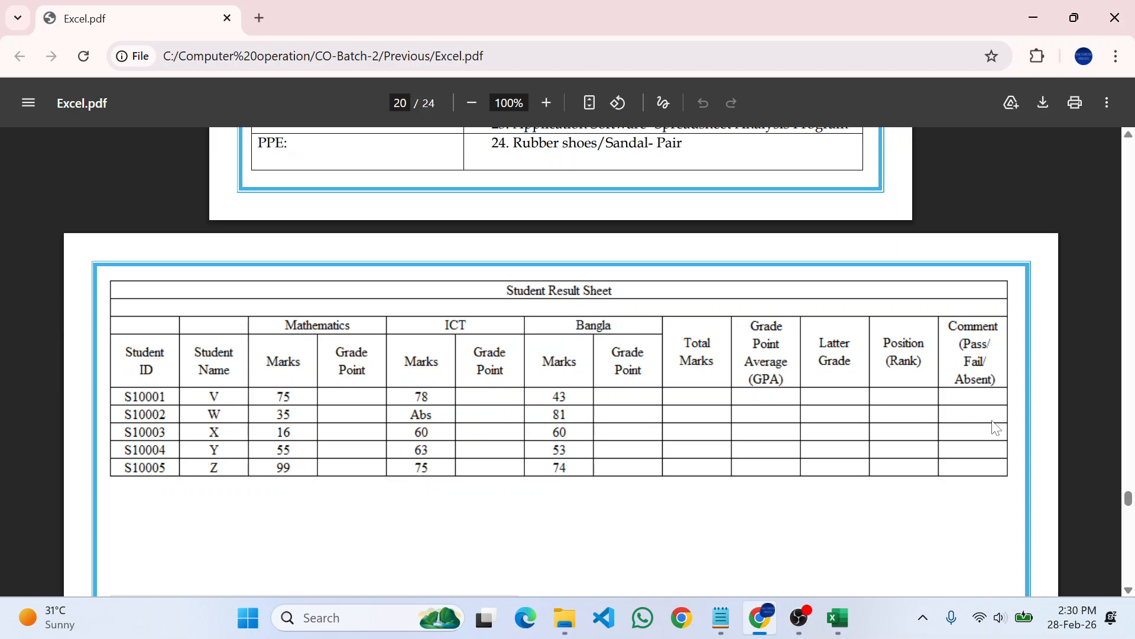
left_click(838, 618)
left_click(83, 268)
left_click(67, 218)
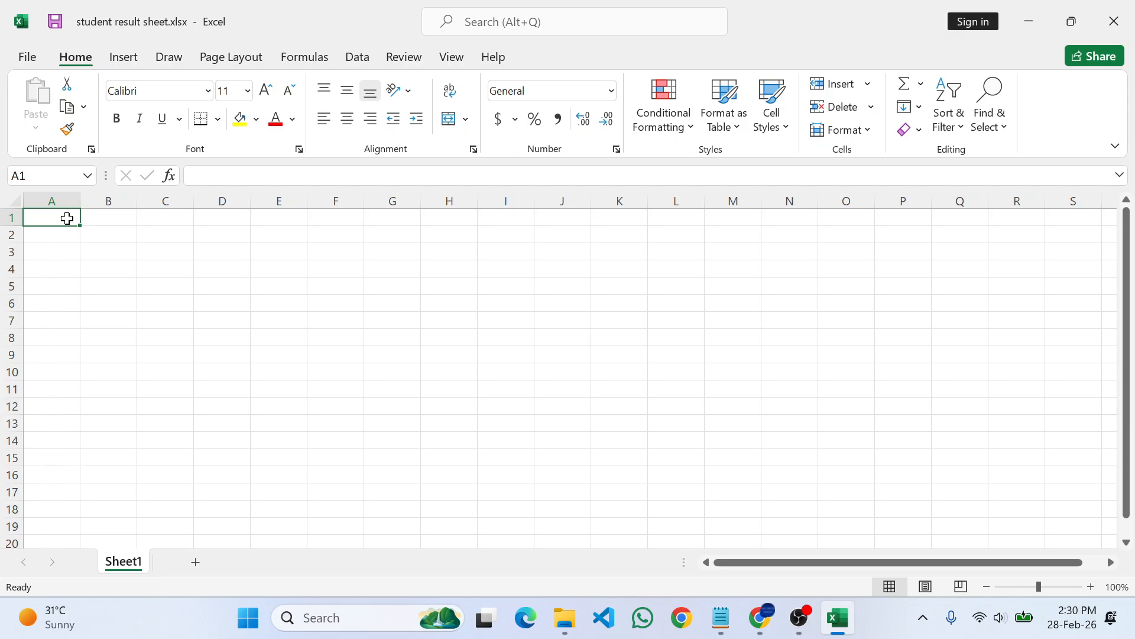
key("alt+Tab")
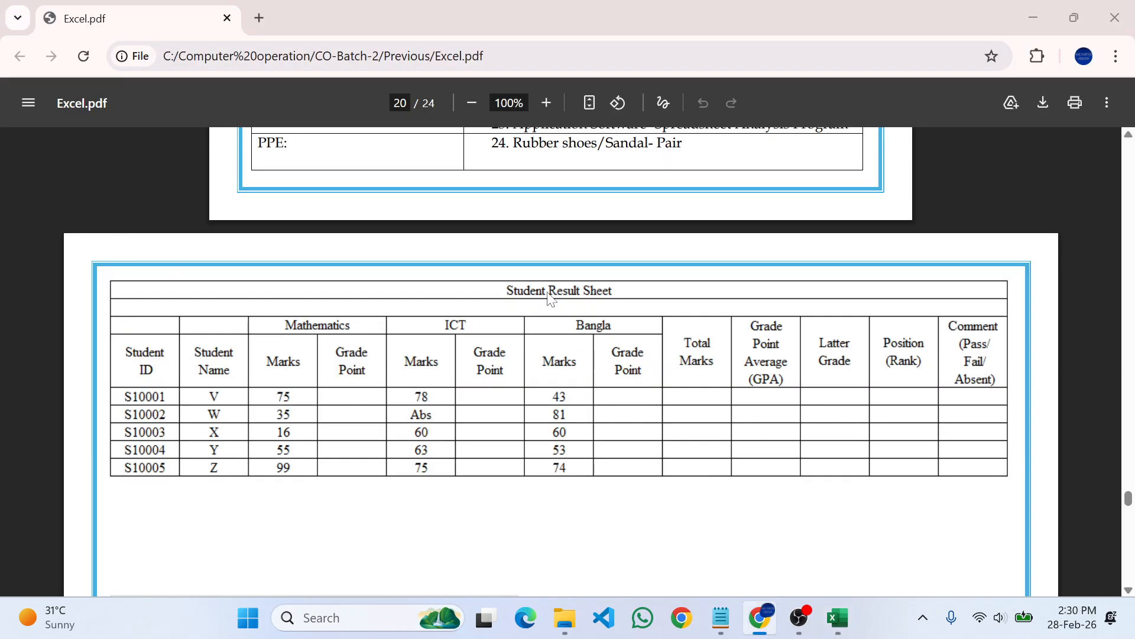
key("alt+Tab")
left_click(168, 336)
left_click(61, 224)
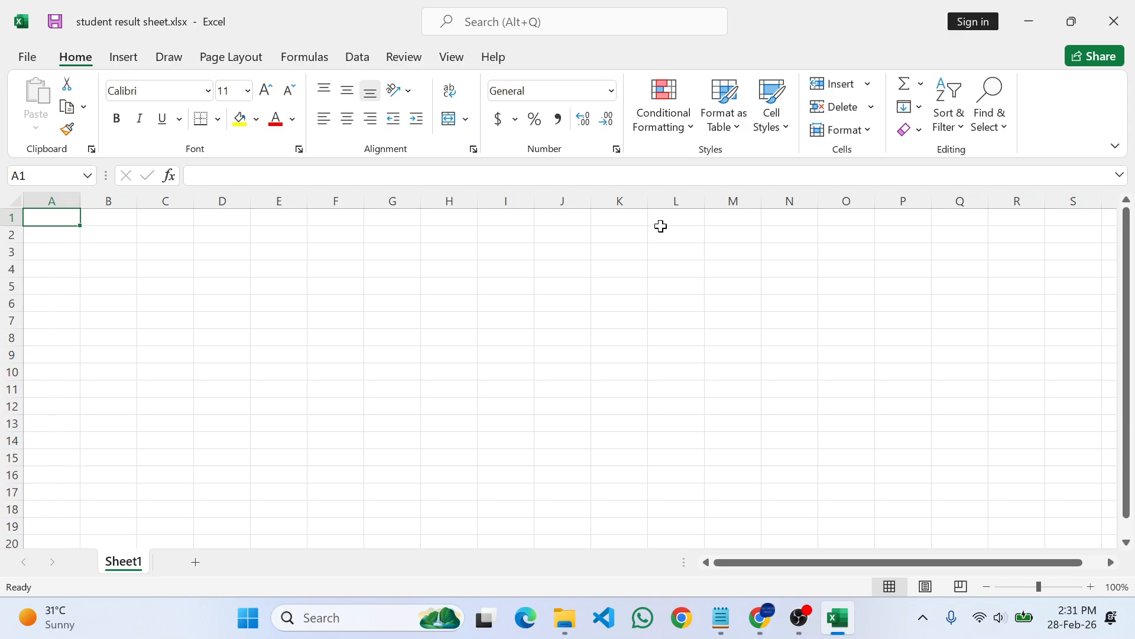
left_click(290, 283)
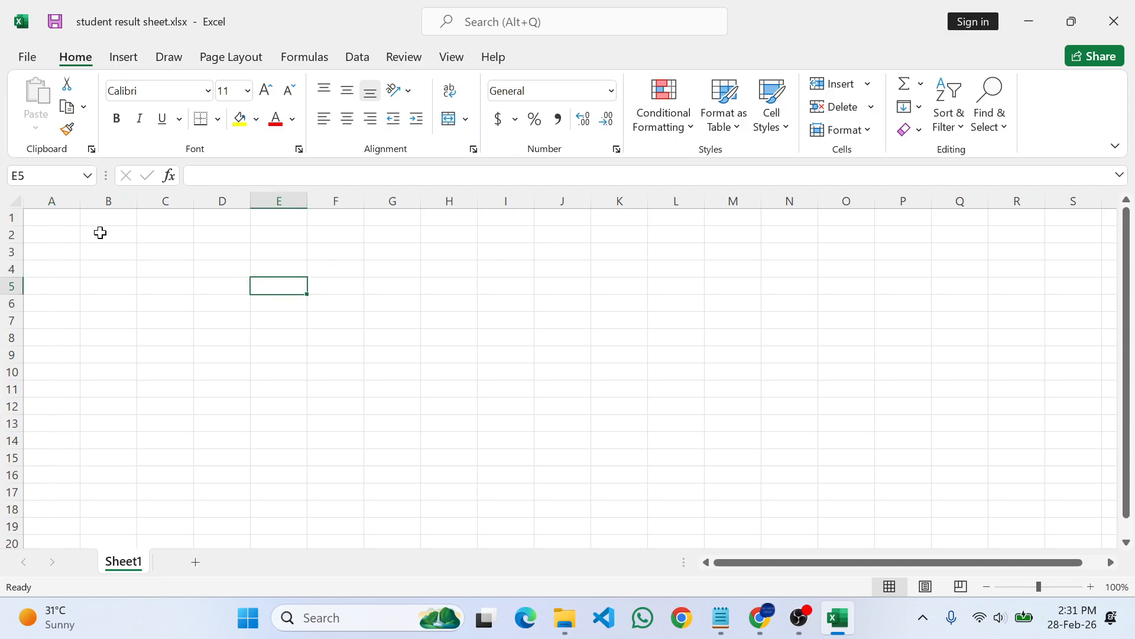
left_click(59, 218)
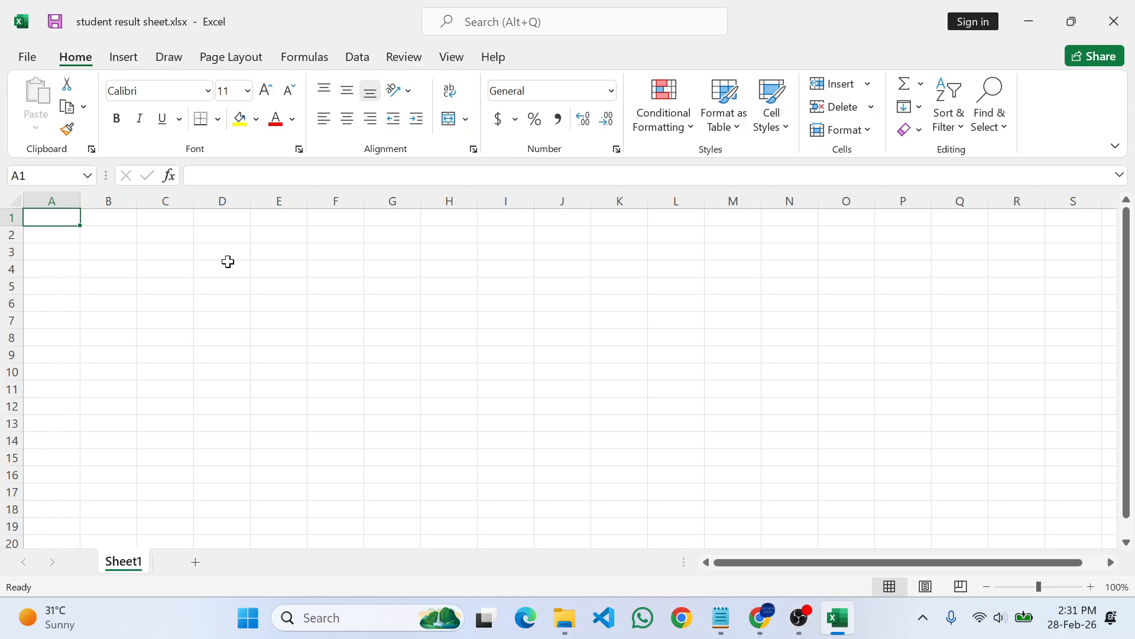
key("alt+Tab")
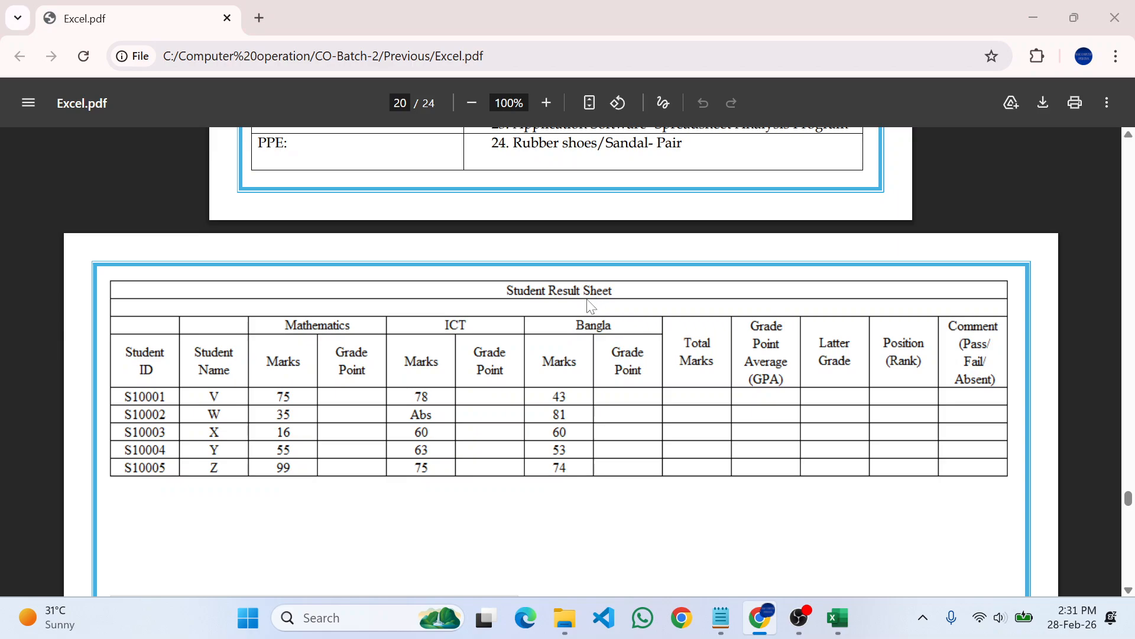
key("alt+Tab")
type("St")
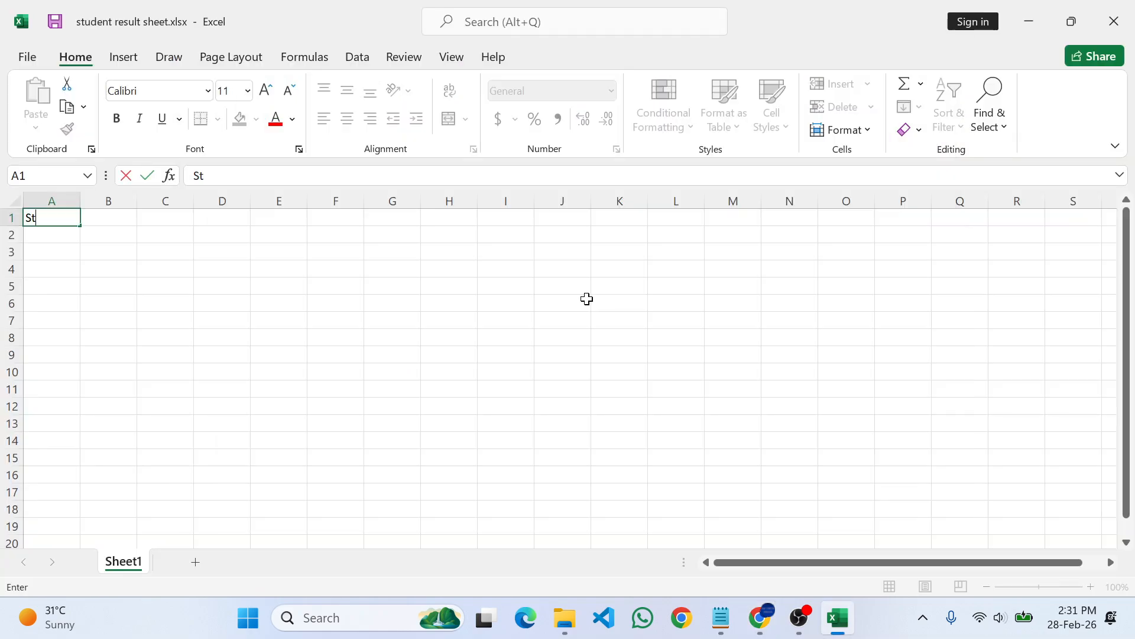
type("udent Result")
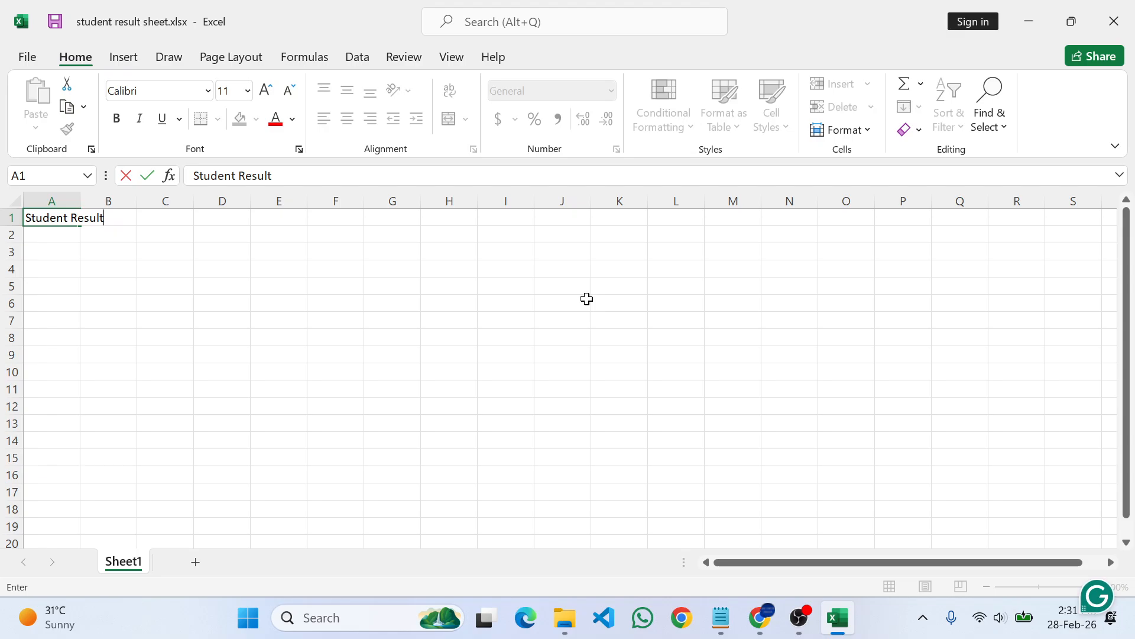
key("alt+Tab")
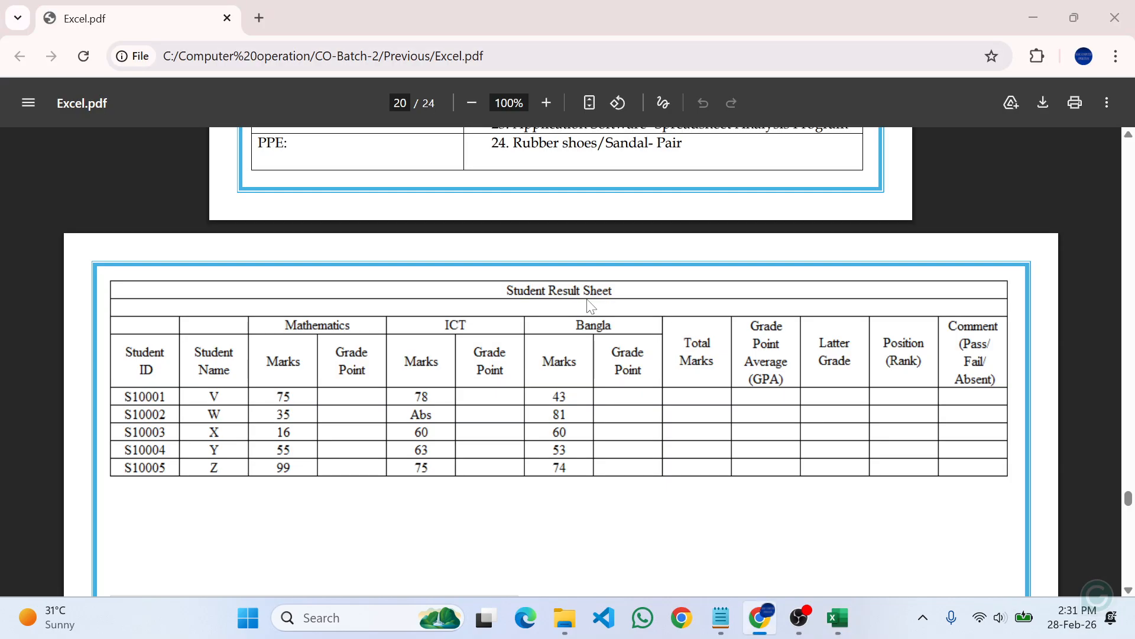
key("alt+Tab")
key("BackSpace")
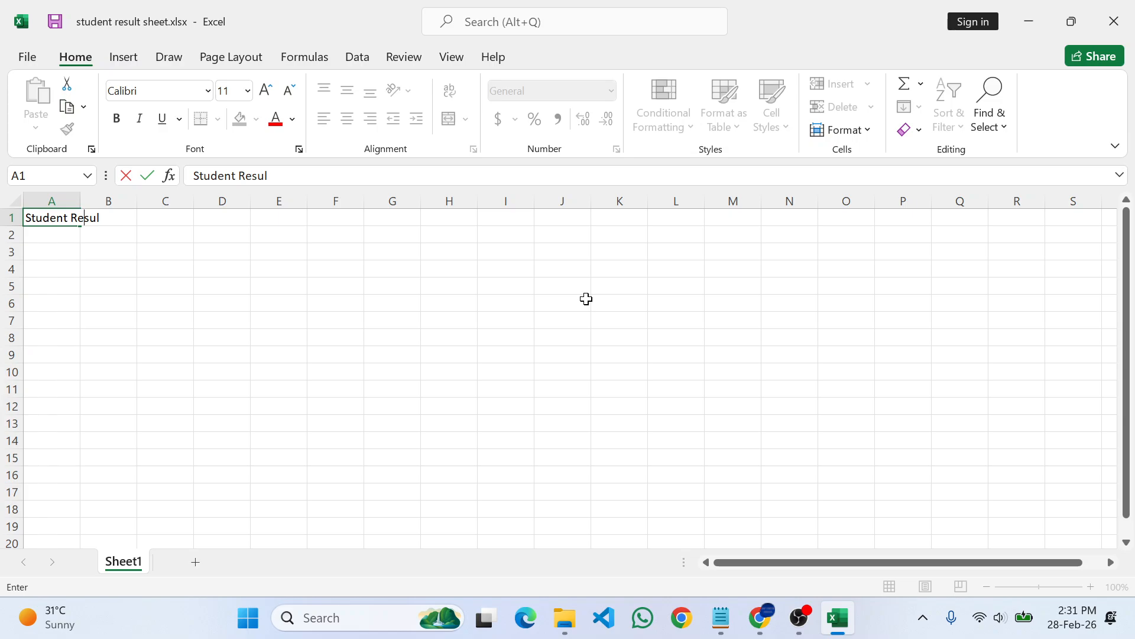
key("BackSpace")
key("BackSpace")
key("BackSpace")
key("BackSpace")
key("BackSpace")
key("BackSpace")
key("BackSpace")
key("BackSpace")
key("BackSpace")
key("BackSpace")
key("BackSpace")
key("BackSpace")
key("BackSpace")
Step: Enter the title "Student Result sheet" in cell A2
left_click(46, 236)
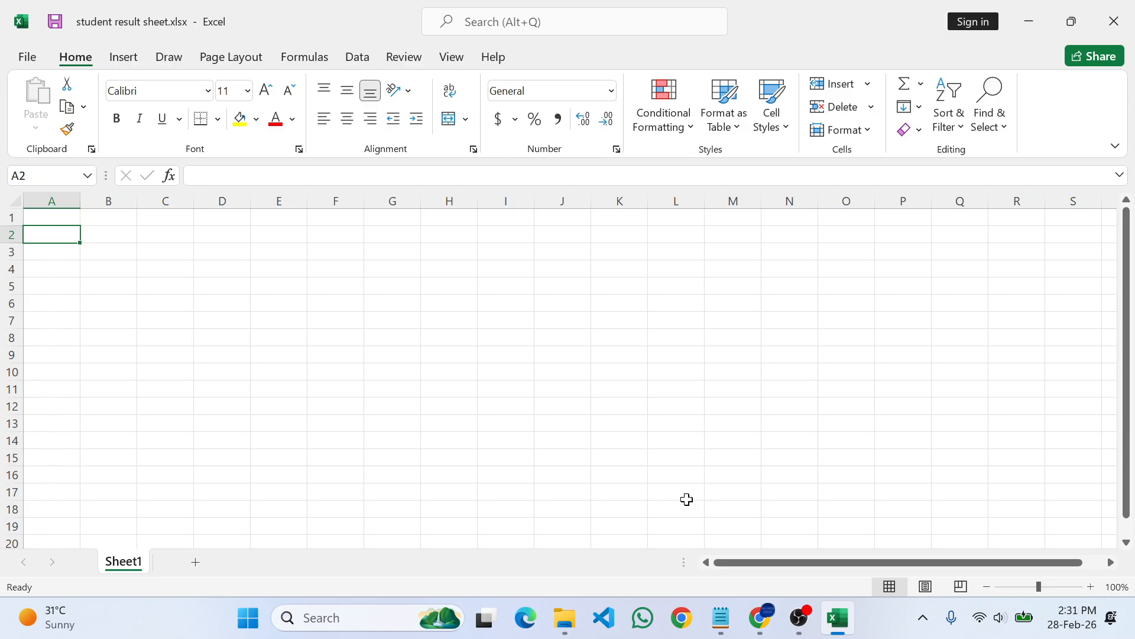
type("Studesnt6")
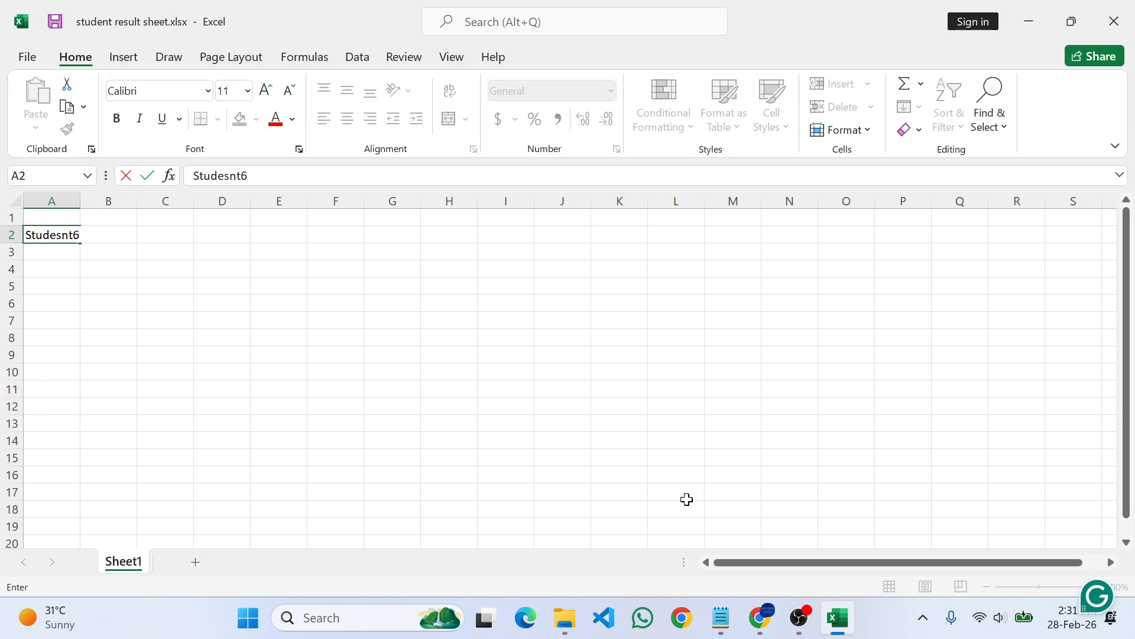
key("BackSpace")
key("BackSpace")
key("BackSpace")
key("BackSpace")
key("BackSpace")
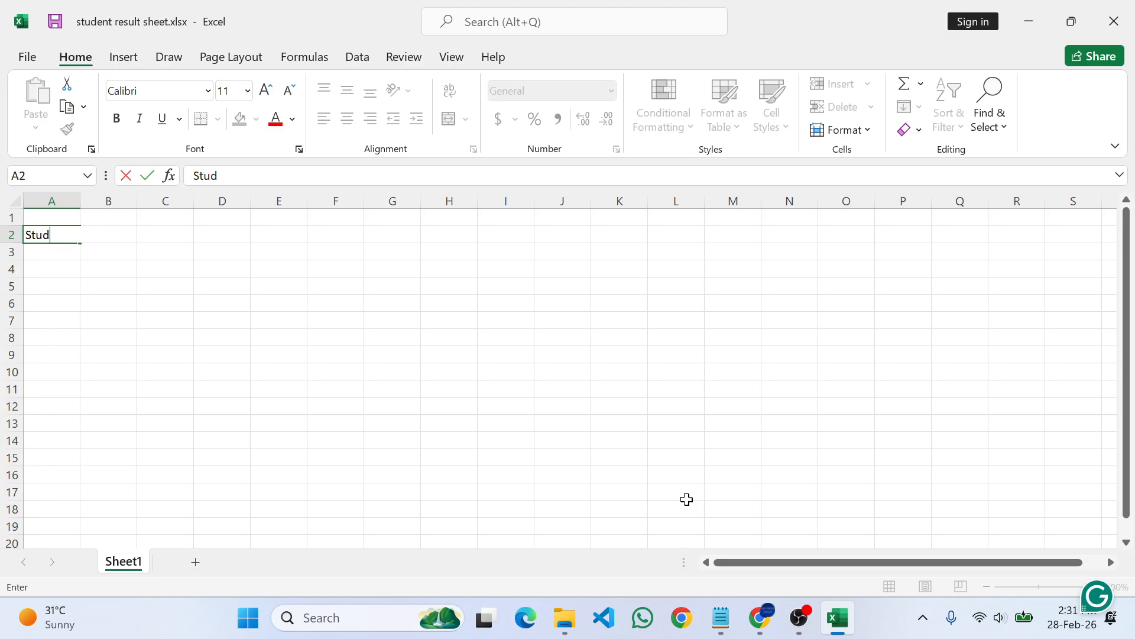
type("ent Resu")
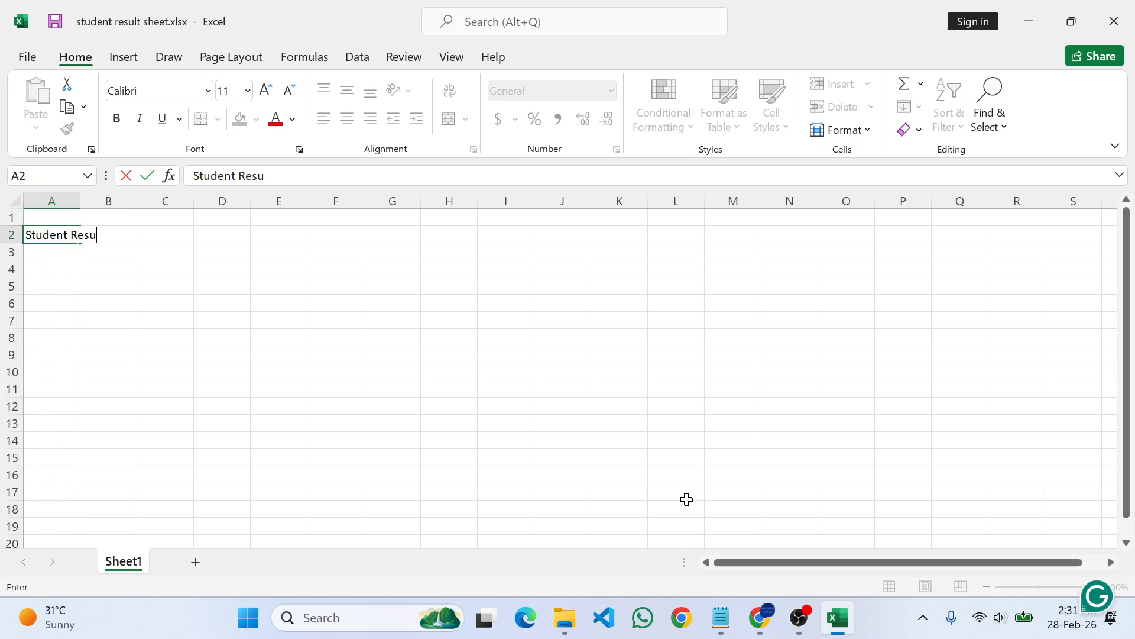
type("lt sheet")
key("Return")
left_click(31, 286)
left_click(46, 234)
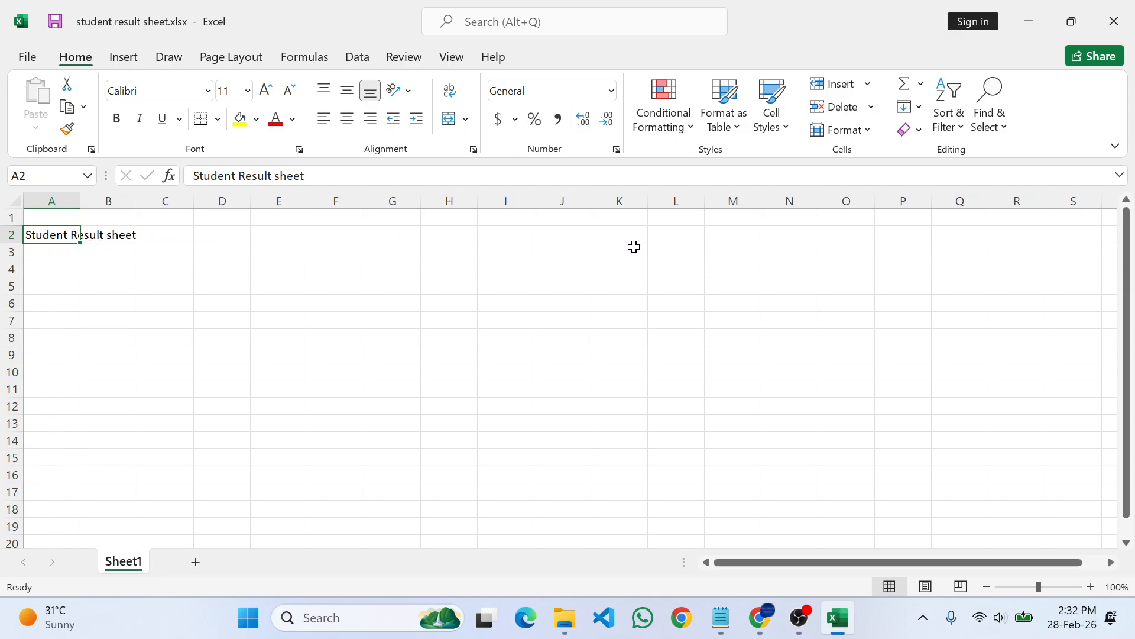
Step: Check the column headings in Excel.pdf in Chrome, and enter "Student ID" in cell A5 of the Excel workbook, split over two lines
key("alt+Tab")
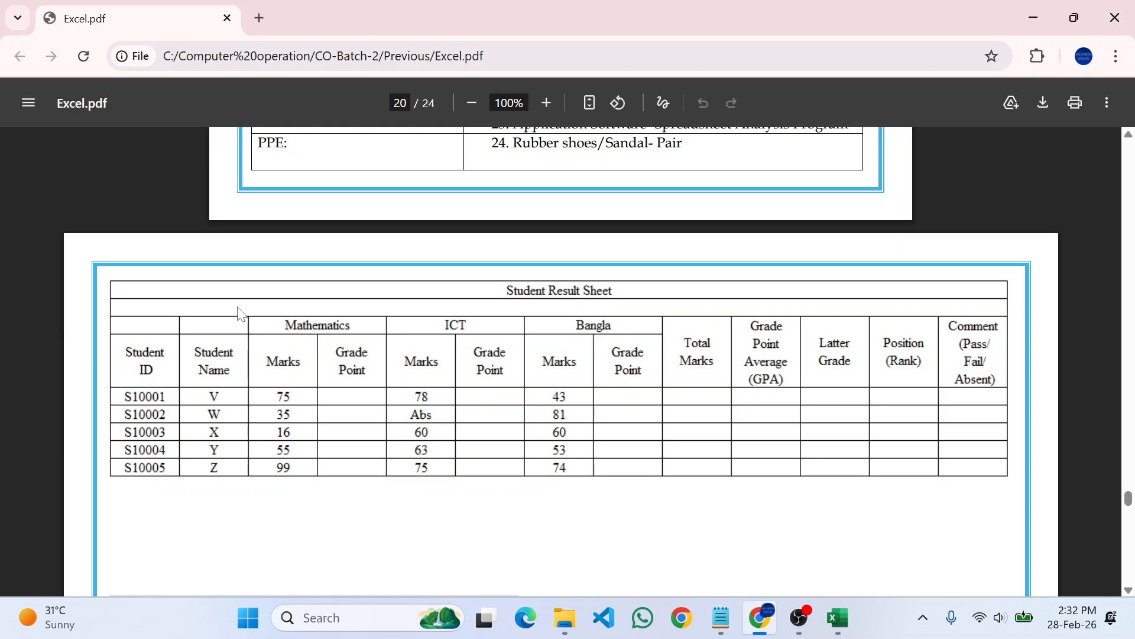
left_click(854, 631)
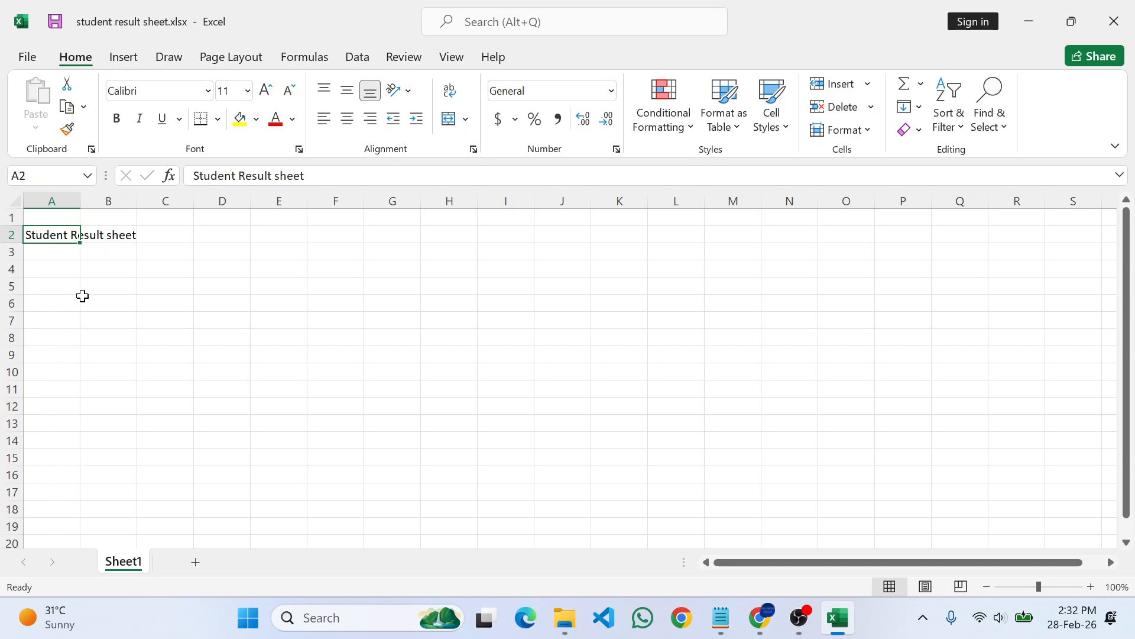
key("Down")
key("Down")
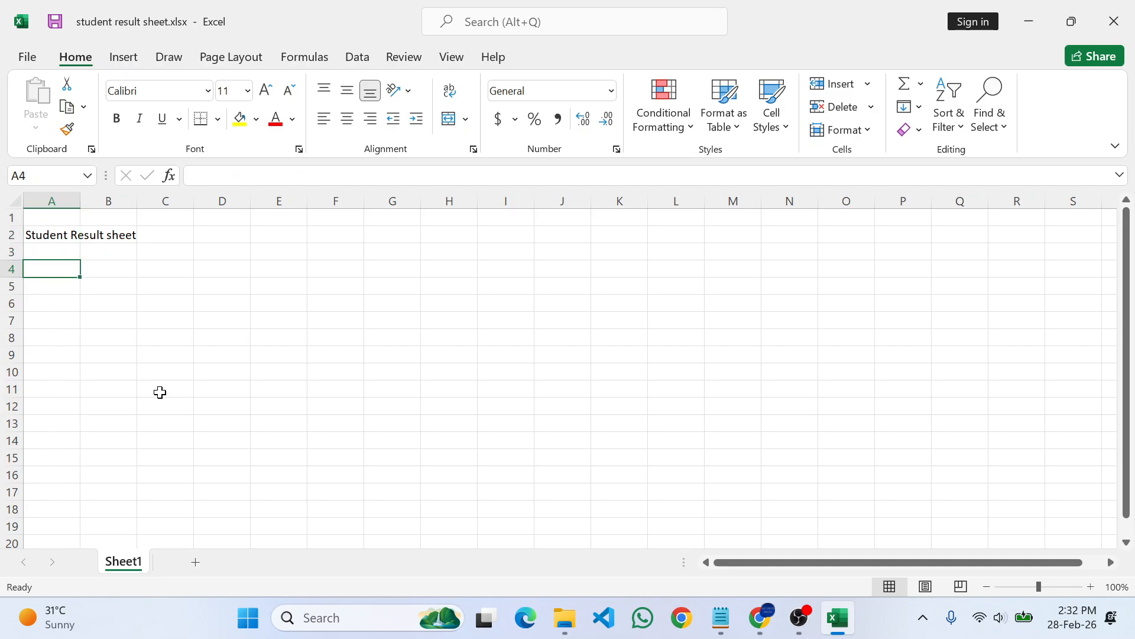
key("Down")
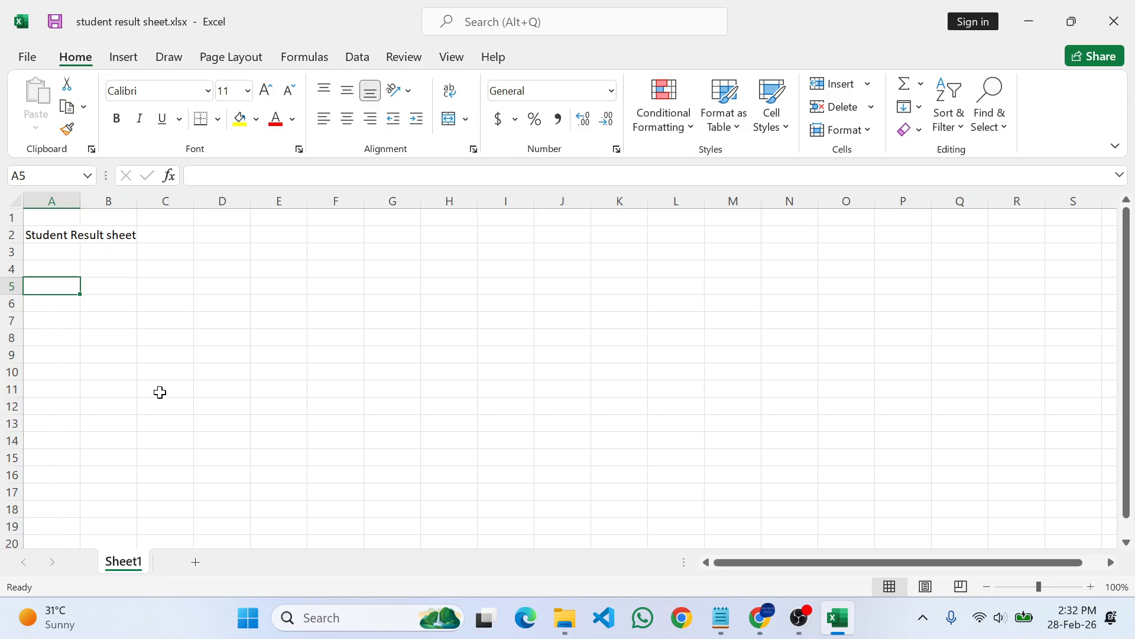
key("alt+Tab")
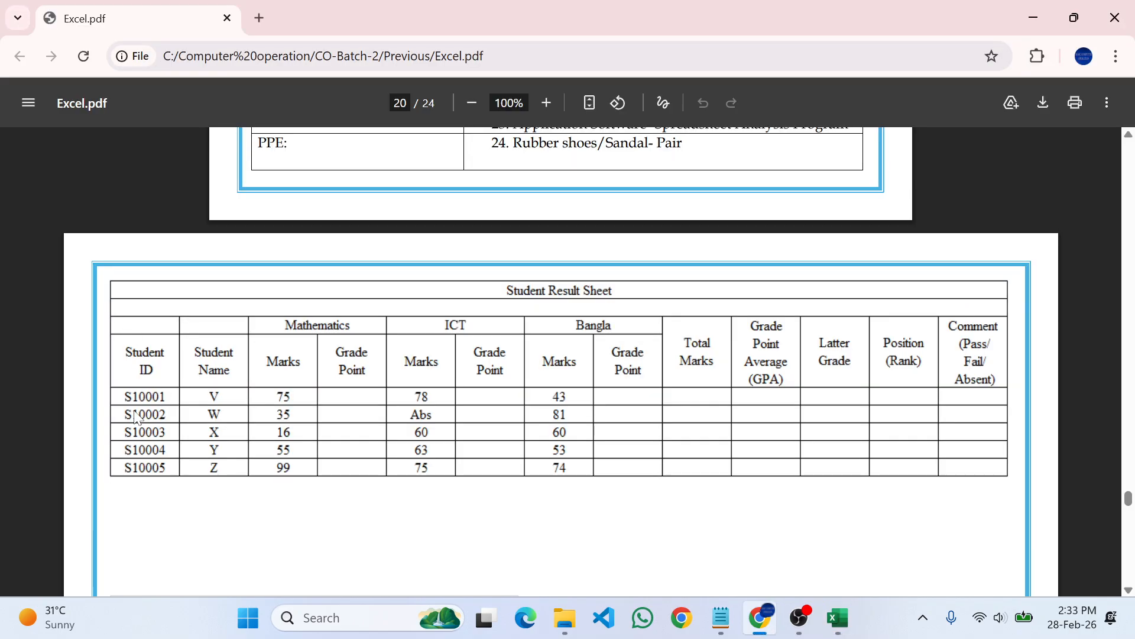
key("alt+Tab")
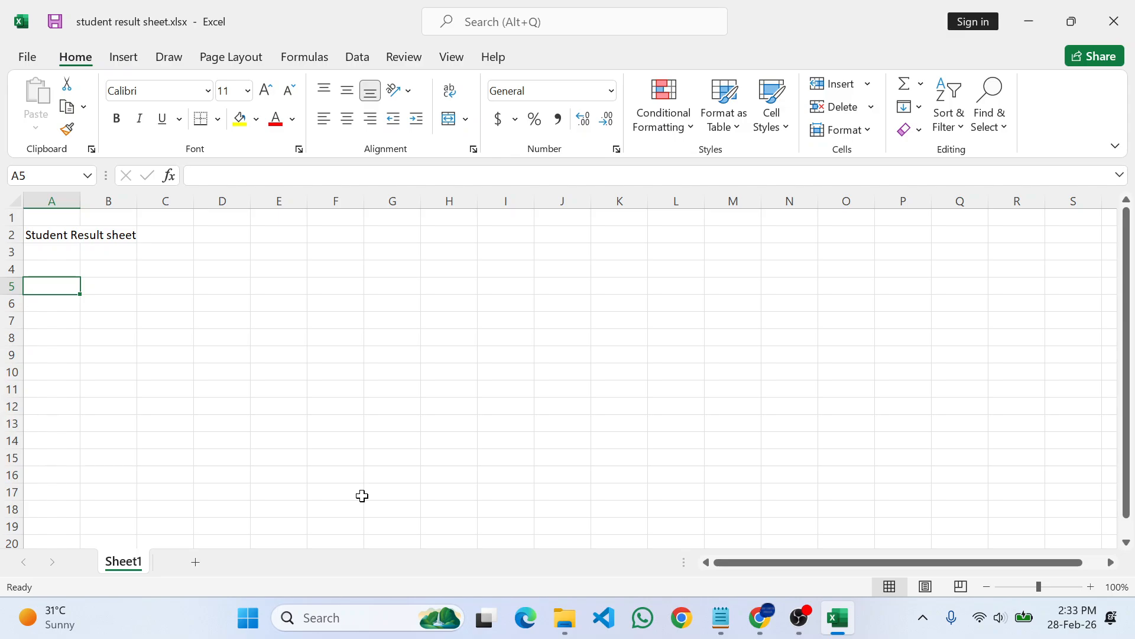
type("Student")
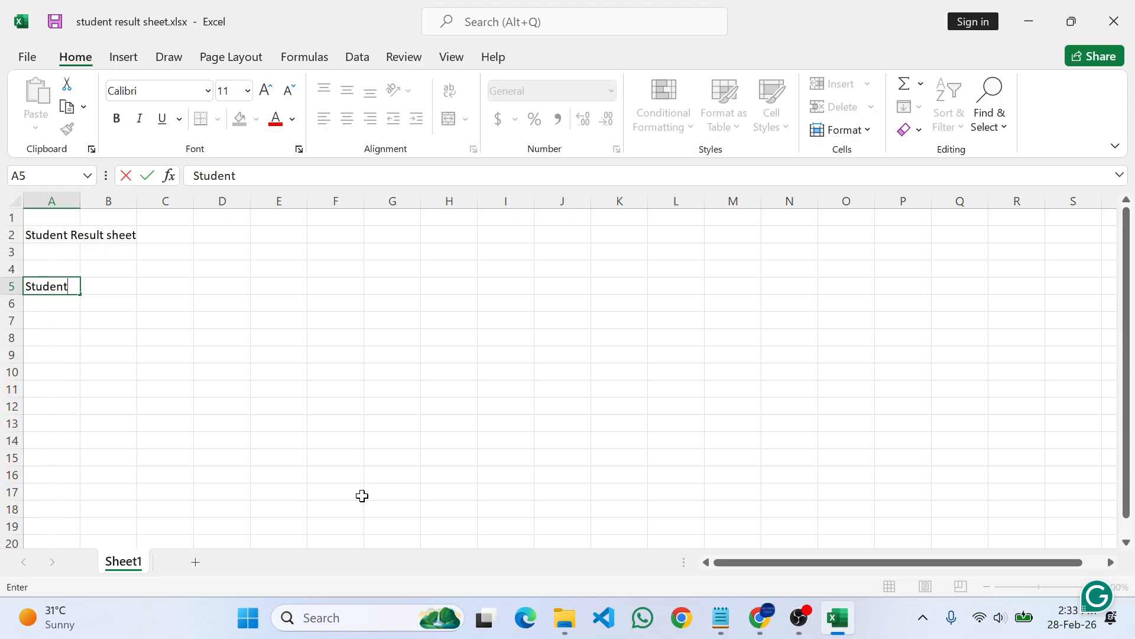
key("alt+Return")
type("ID")
key("Tab")
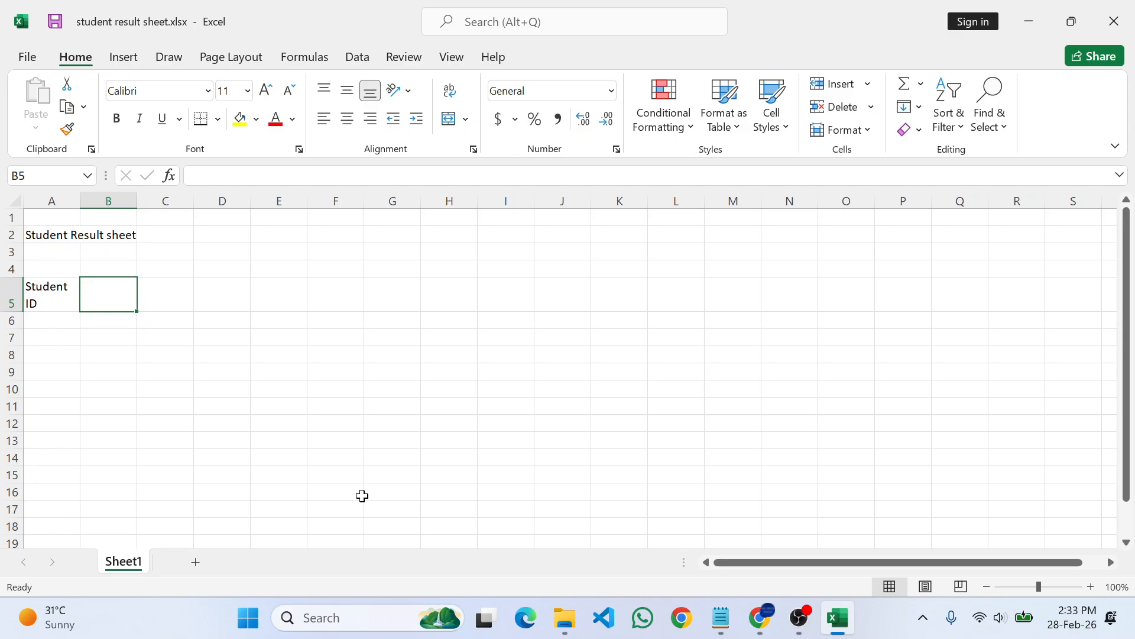
Step: Check the next heading in Excel.pdf, and enter "Student Name" in cell B5 with Name on a second line
key("alt+Tab")
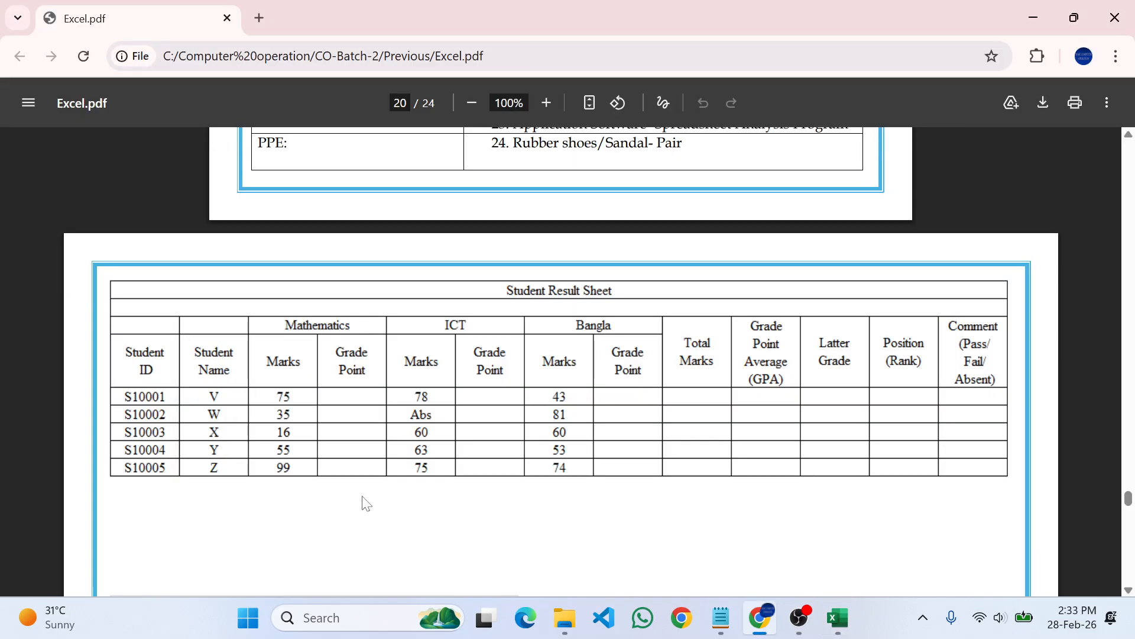
key("alt+Tab")
type("S")
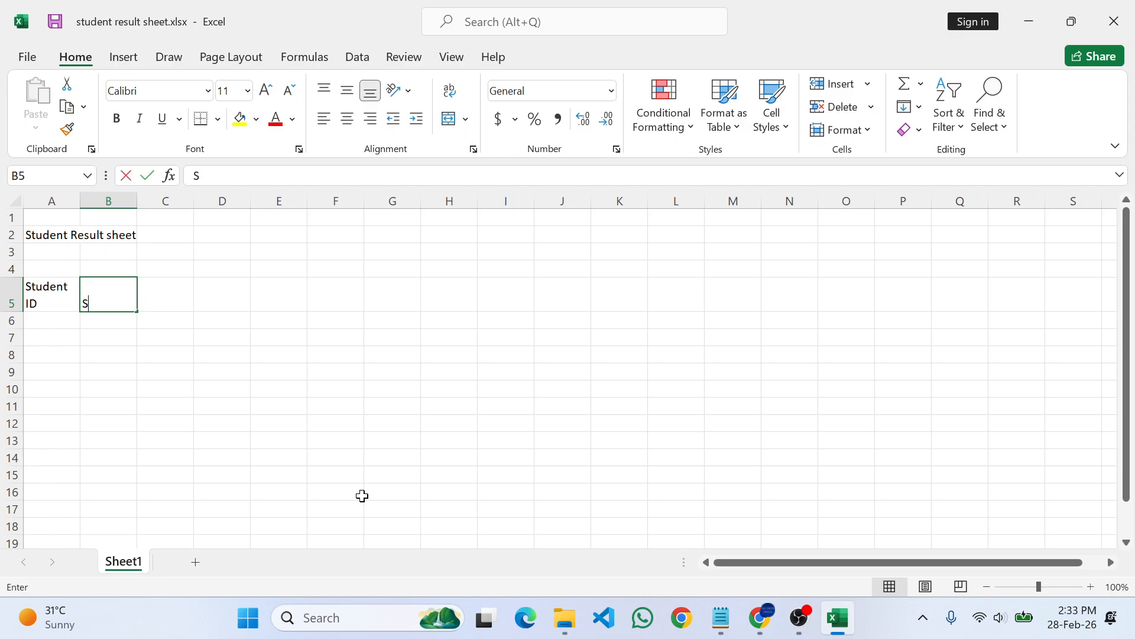
type("tudent")
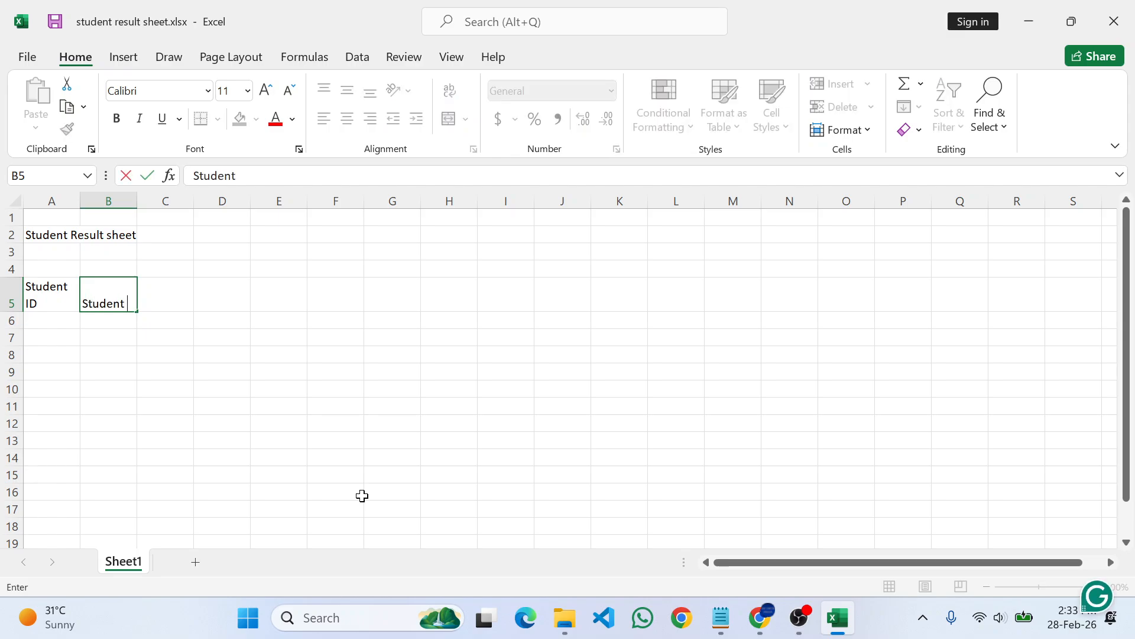
key("alt+Return")
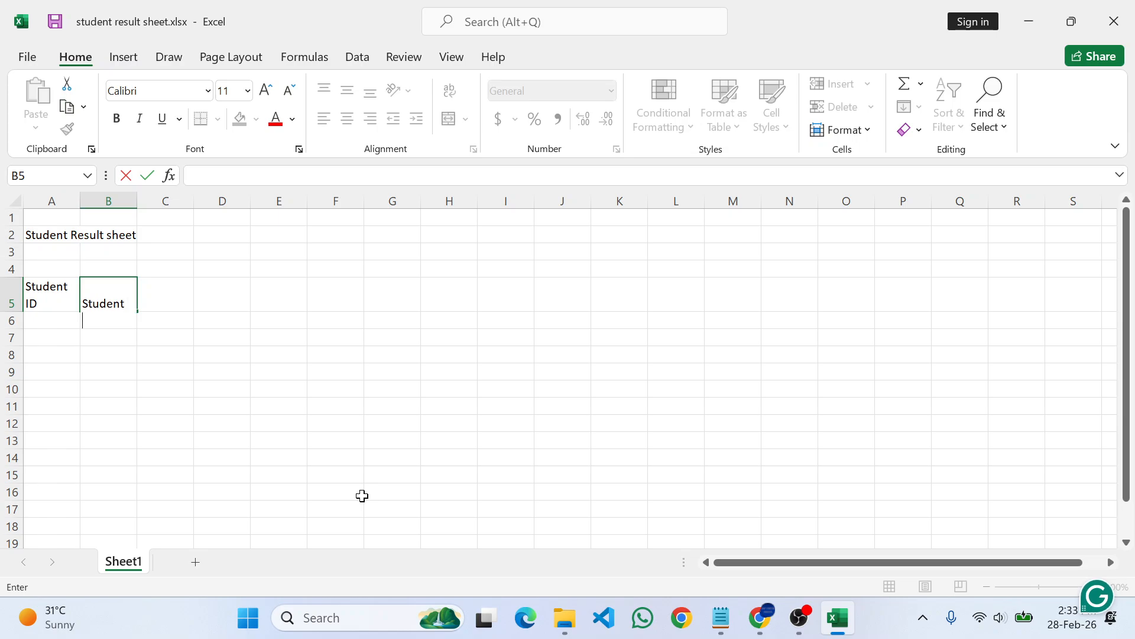
type("Name")
key("Tab")
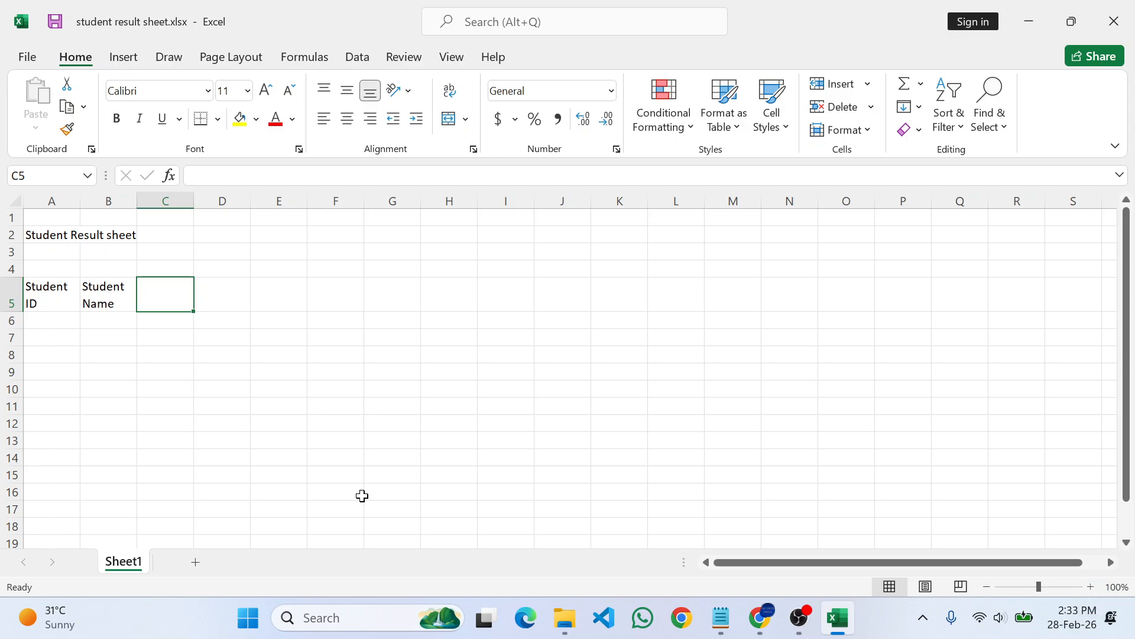
Step: Check the next headings in Excel.pdf in Chrome, and enter "Marks" in cell C5 and "Grade Point" in cell D5 of the Excel workbook
key("alt+Tab")
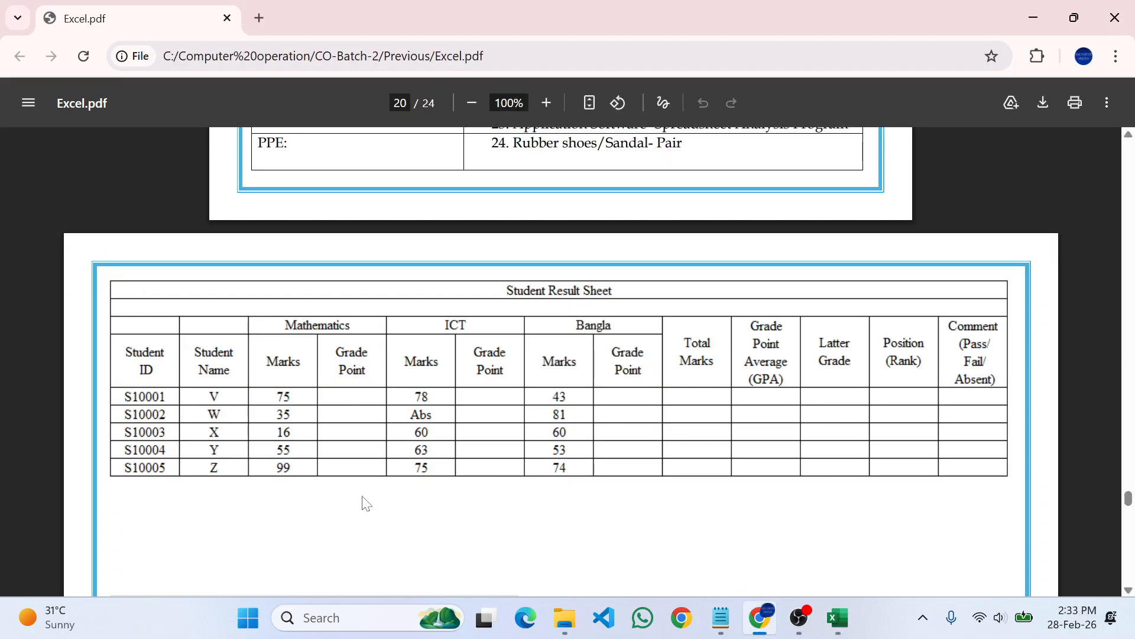
key("alt+Tab")
type("Ma")
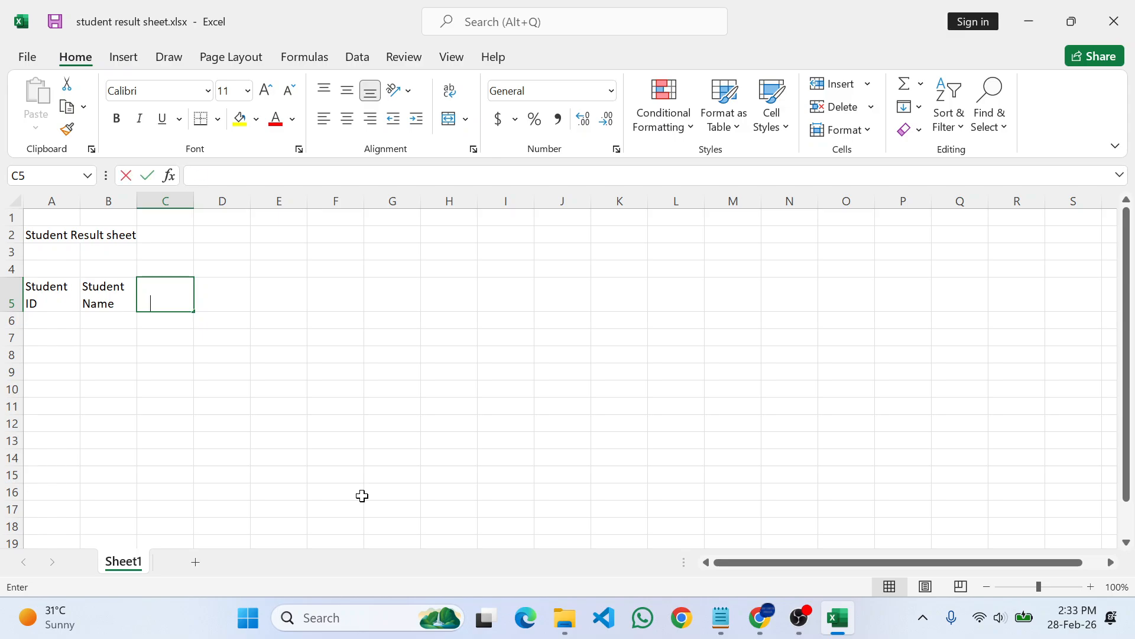
type("rks")
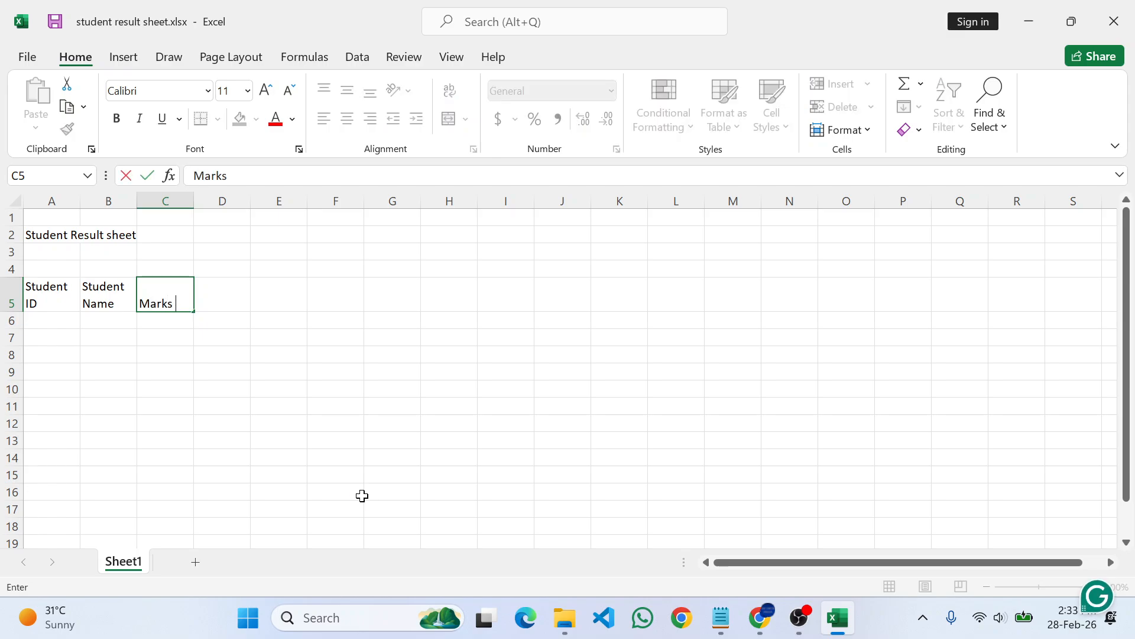
key("Tab")
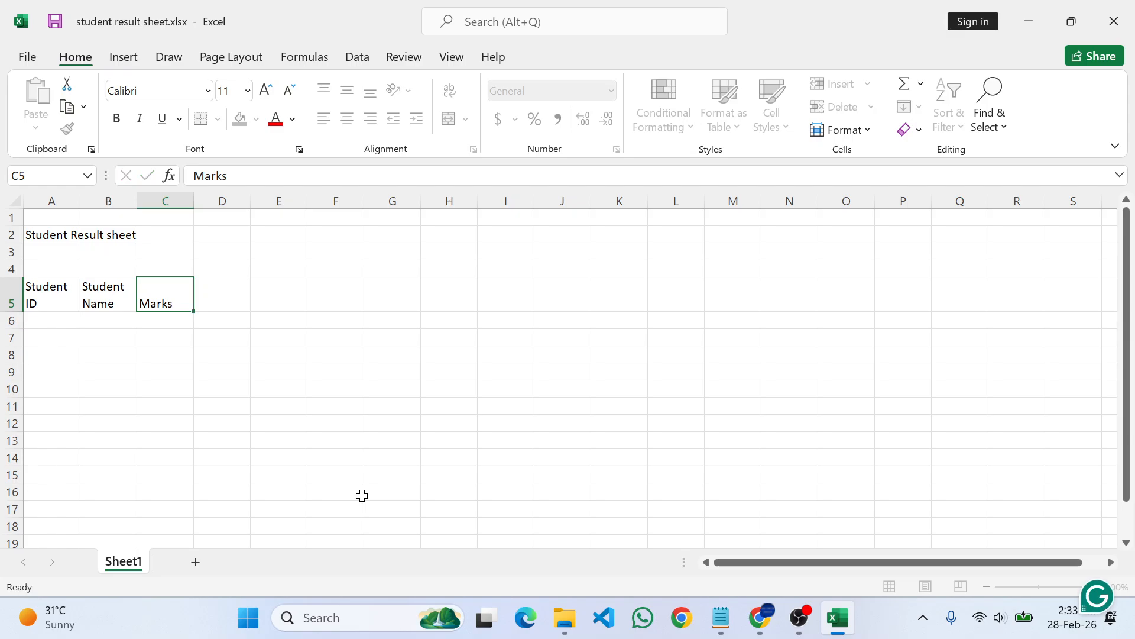
type("Grade ")
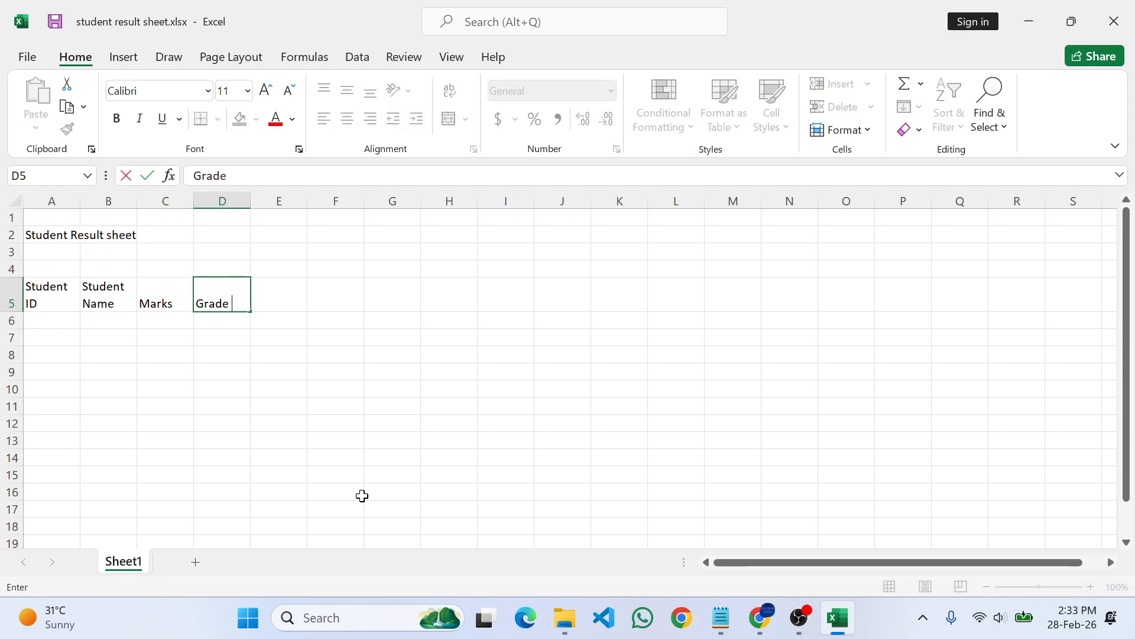
type("Point")
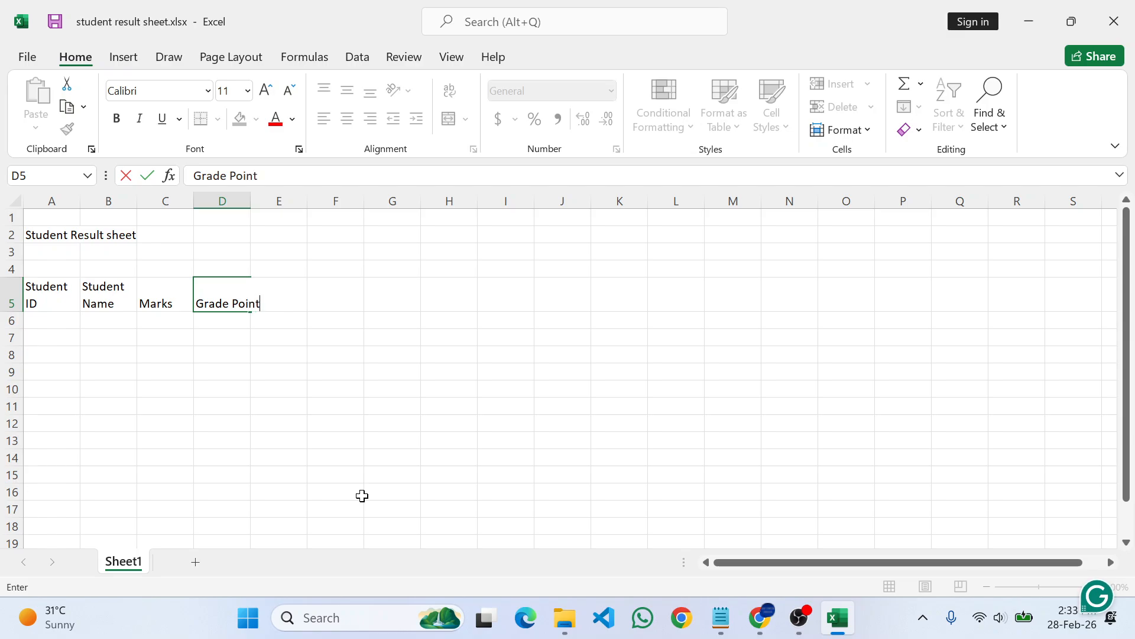
key("Tab")
Step: Compare the heading layout with Excel.pdf in Chrome, and split "Grade Point" in cell D5 of the Excel workbook over two lines
key("alt+Tab")
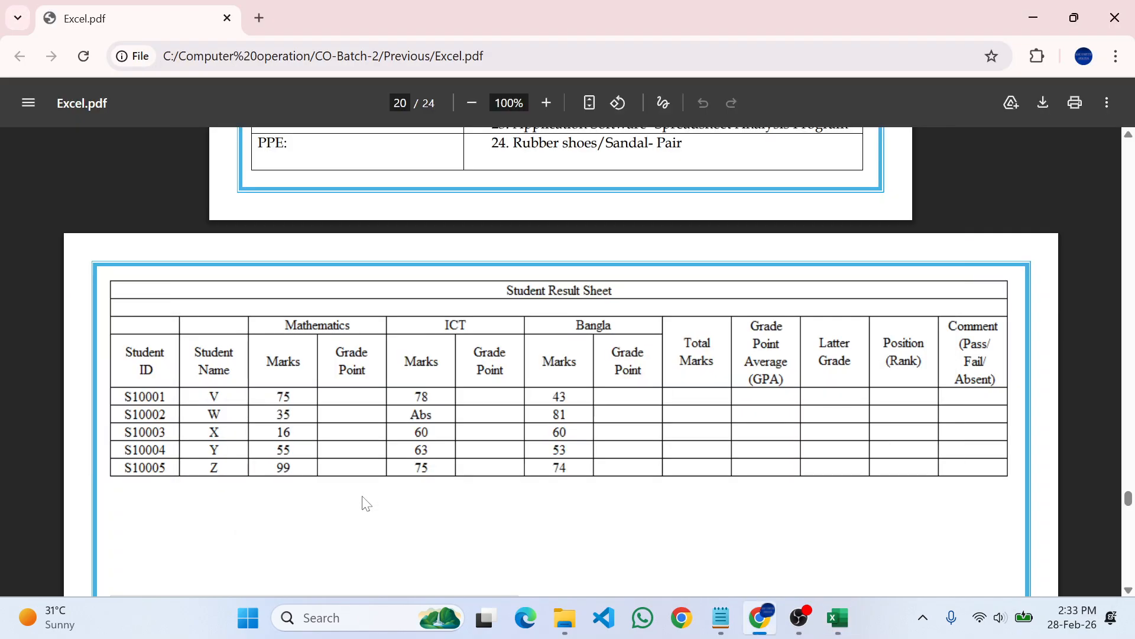
key("alt+Tab")
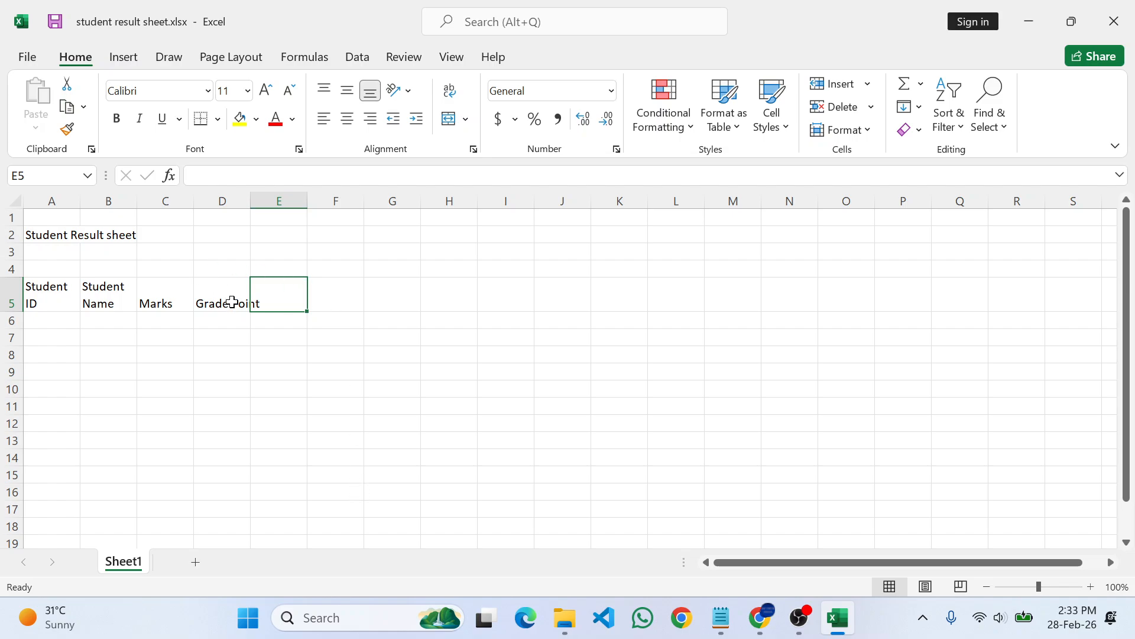
left_click(233, 303)
double_click(233, 303)
key("BackSpace")
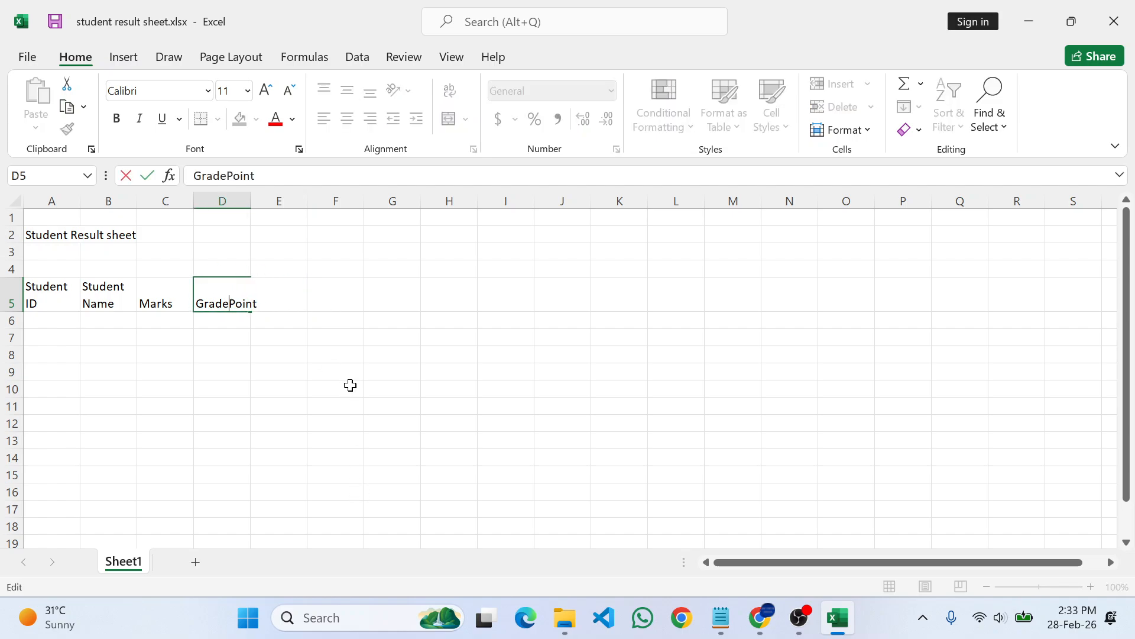
key("alt+Return")
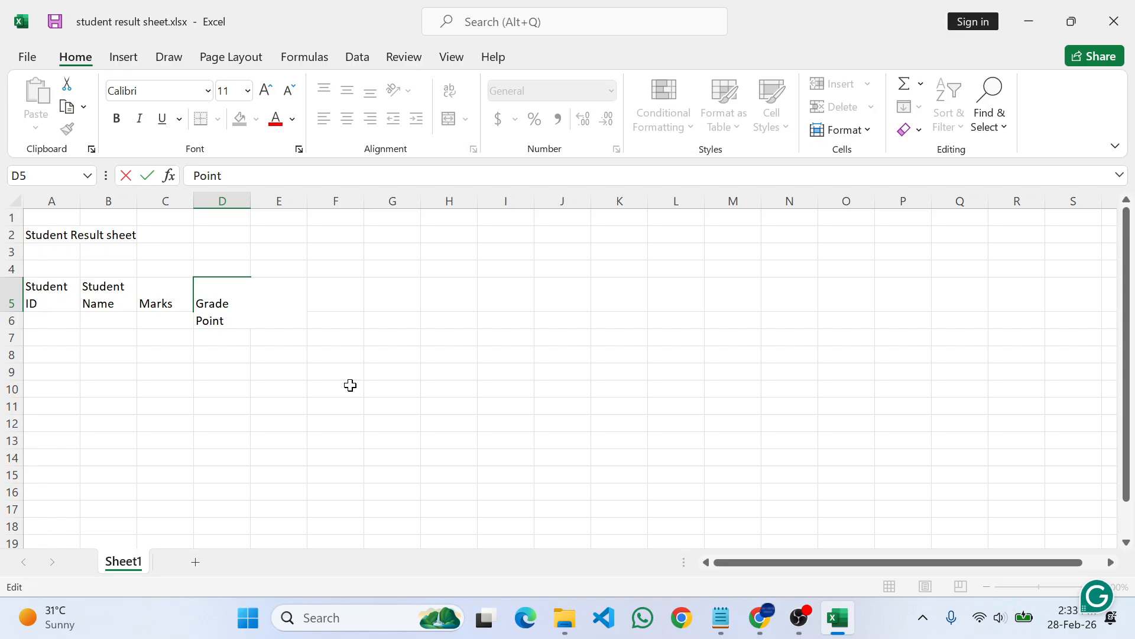
key("Tab")
Step: Check Excel.pdf in Chrome, and enter "Marks" in E5 and "Grade point" in F5 of the Excel workbook, with point on a second line
key("alt+Tab")
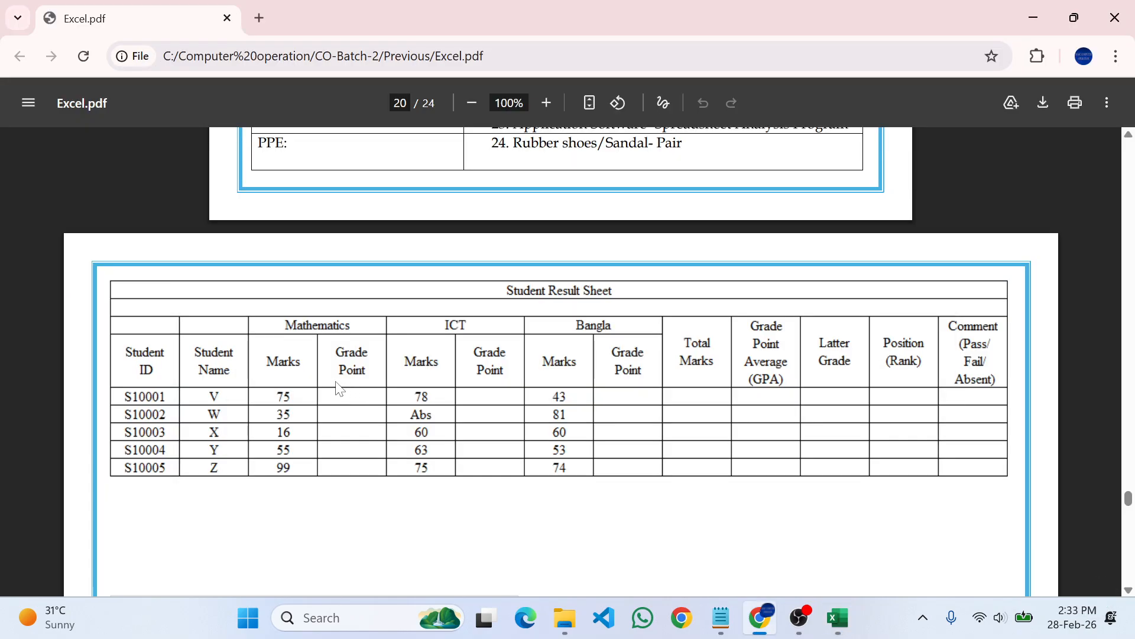
key("alt+Tab")
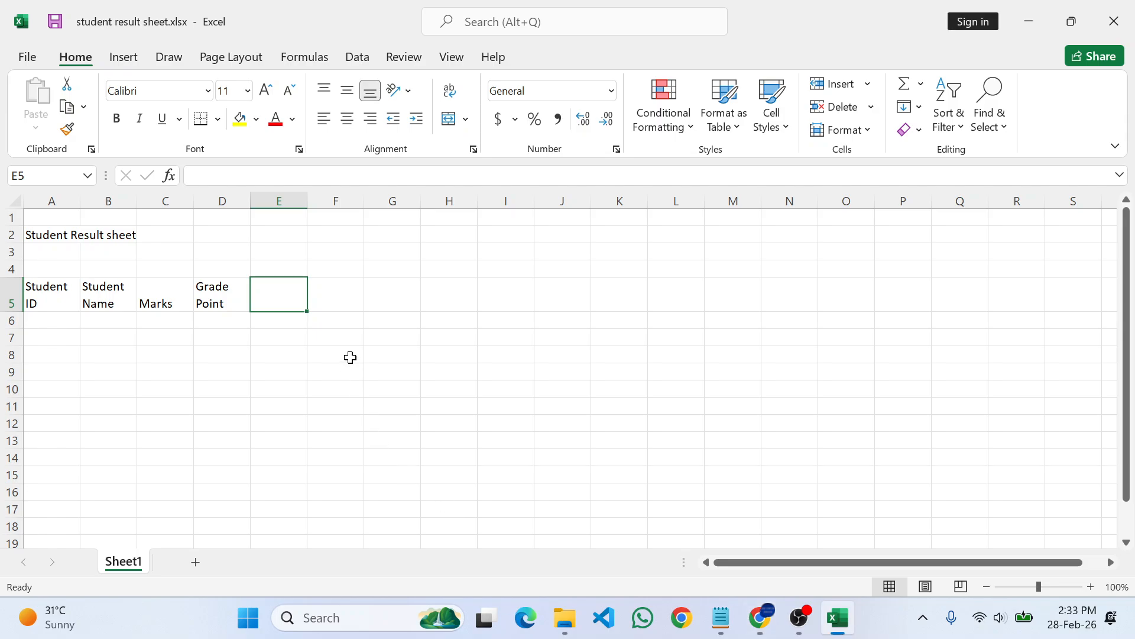
type("Markl")
key("BackSpace")
type("s")
key("Tab")
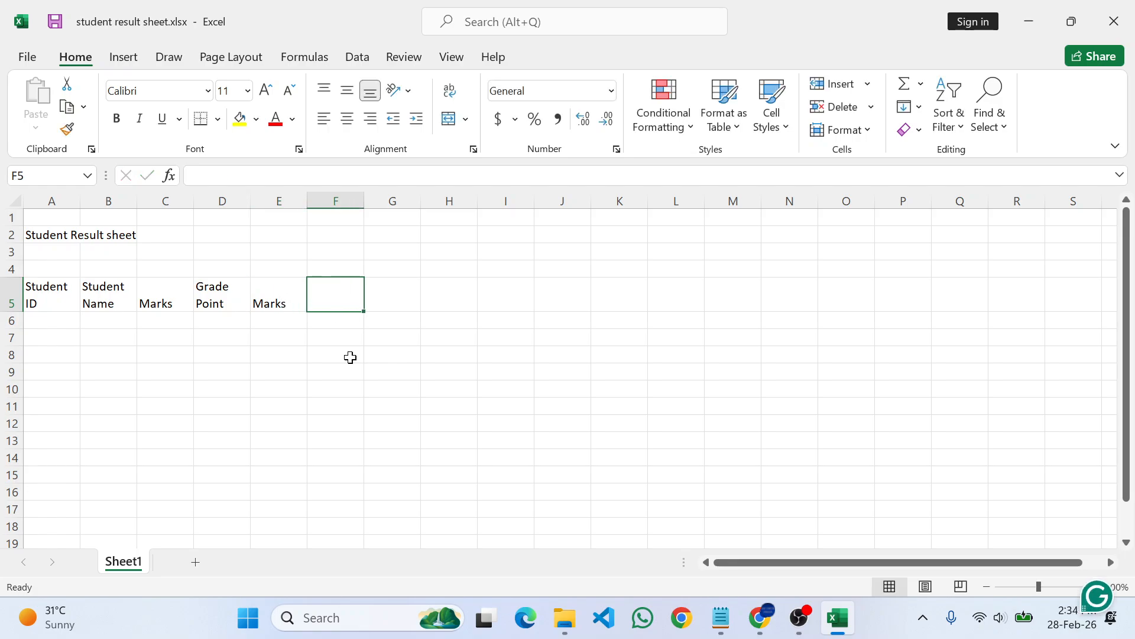
type("Grade")
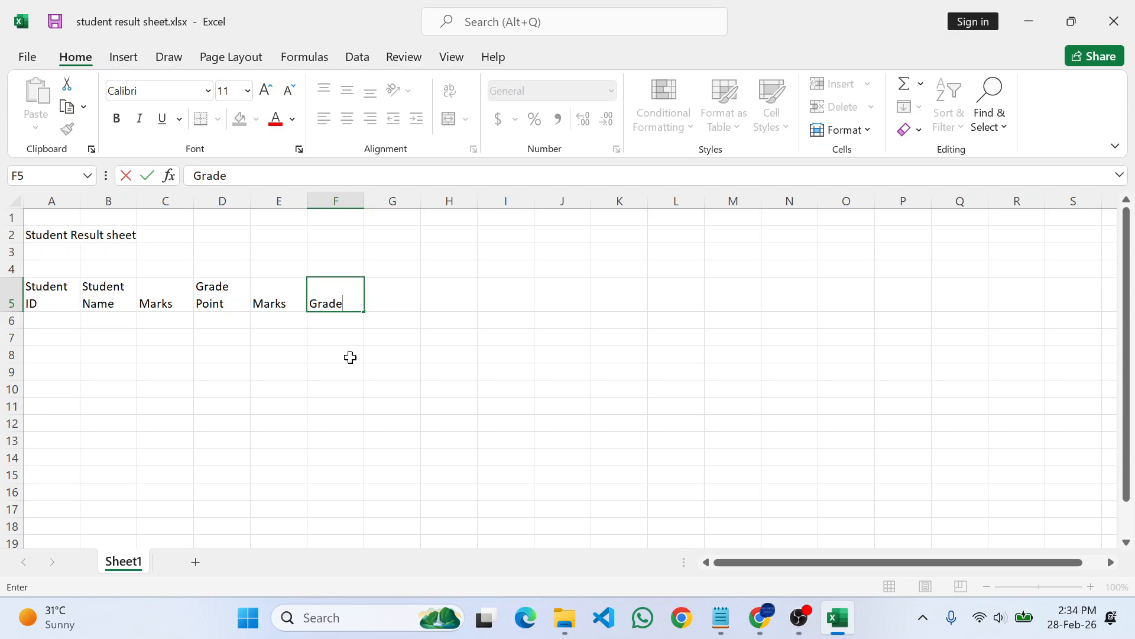
key("alt+Return")
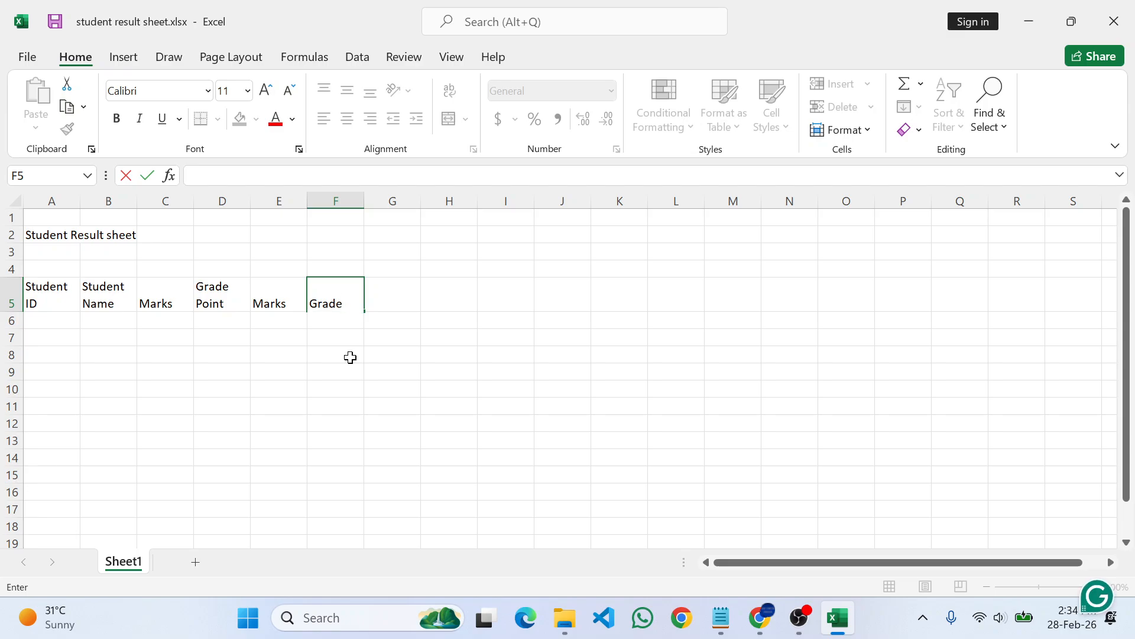
type("point")
key("Tab")
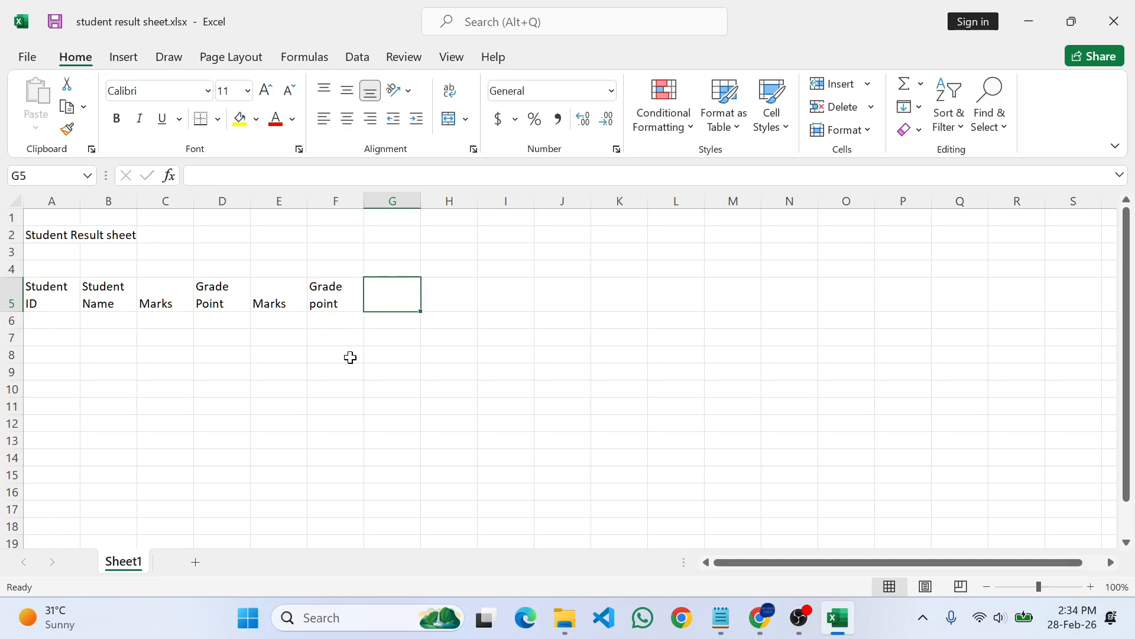
Step: Enter "Marks" in cell G5 and "Grade point" in cell H5, with point on a second line
type("Marks")
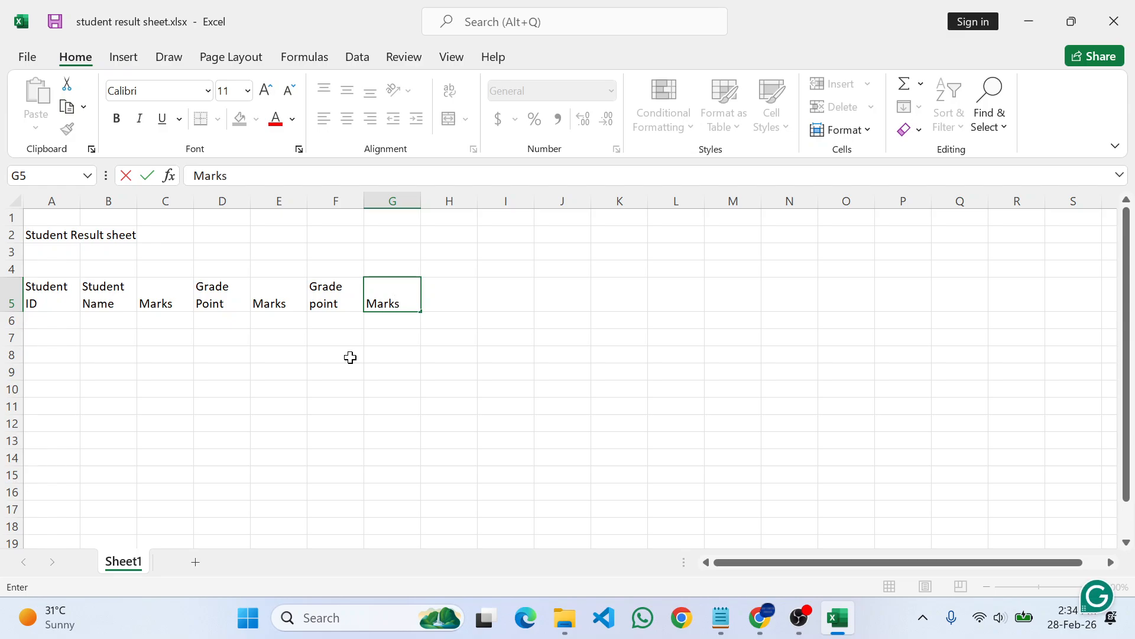
key("Tab")
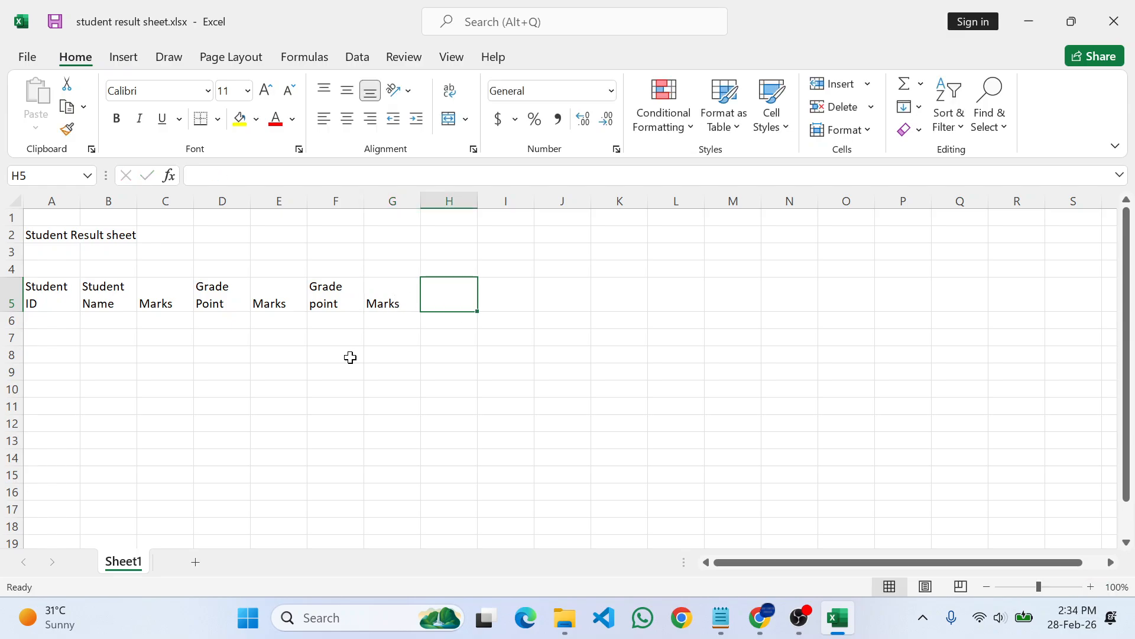
type("Grade")
key("alt+Return")
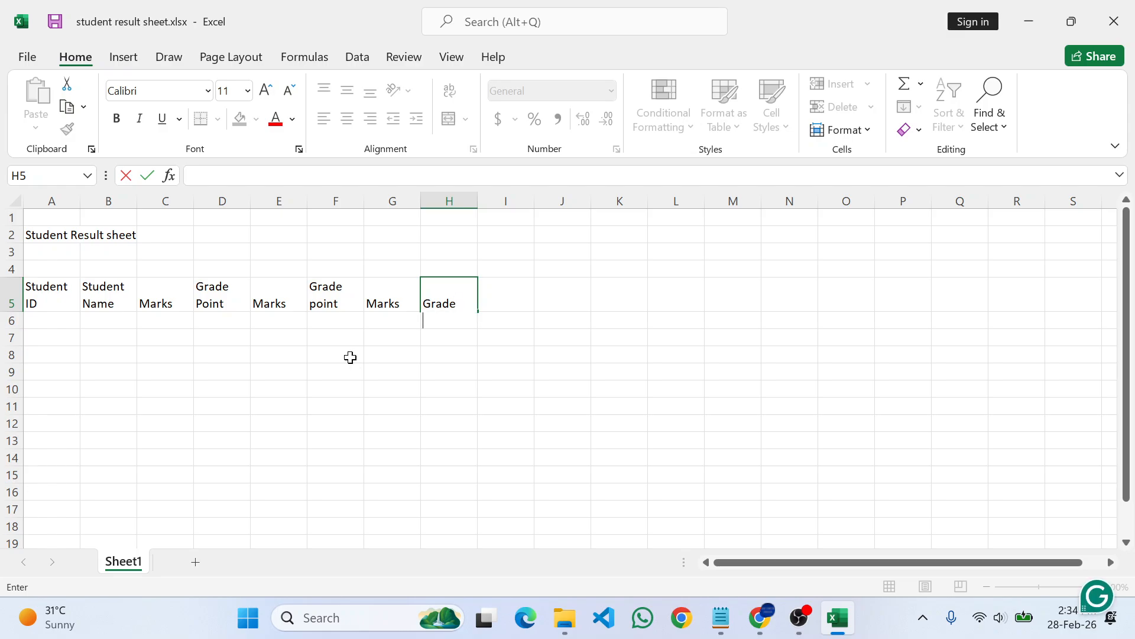
type("point")
key("Tab")
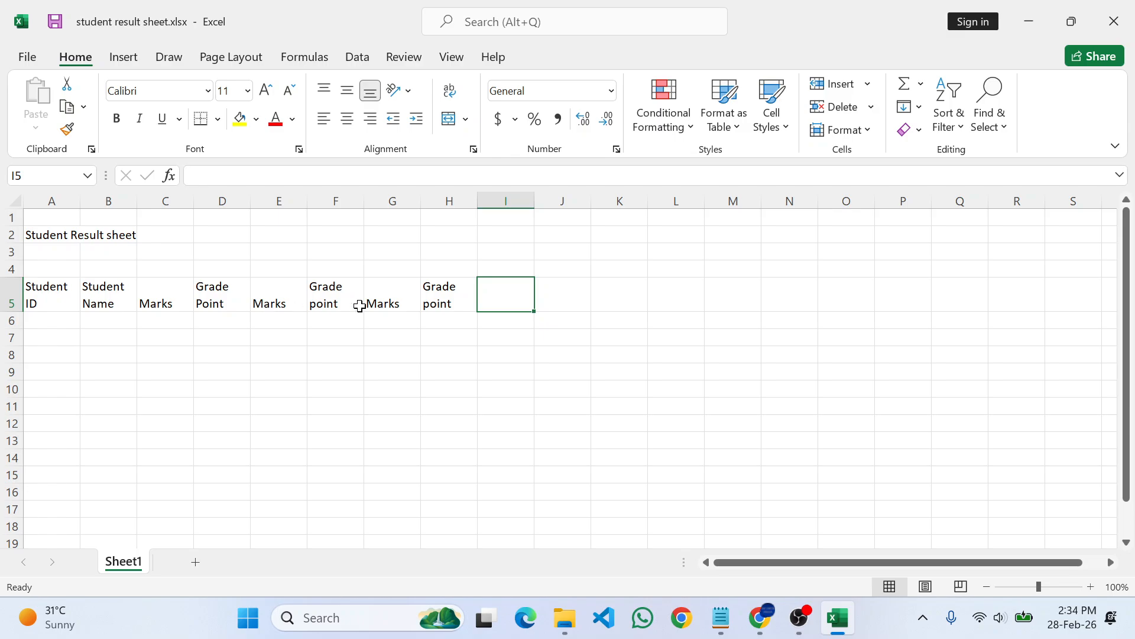
Step: Check the remaining headings in Excel.pdf in Chrome, and enter "Total Marks" in cell I5 of the Excel workbook, split over two lines
key("alt+Tab")
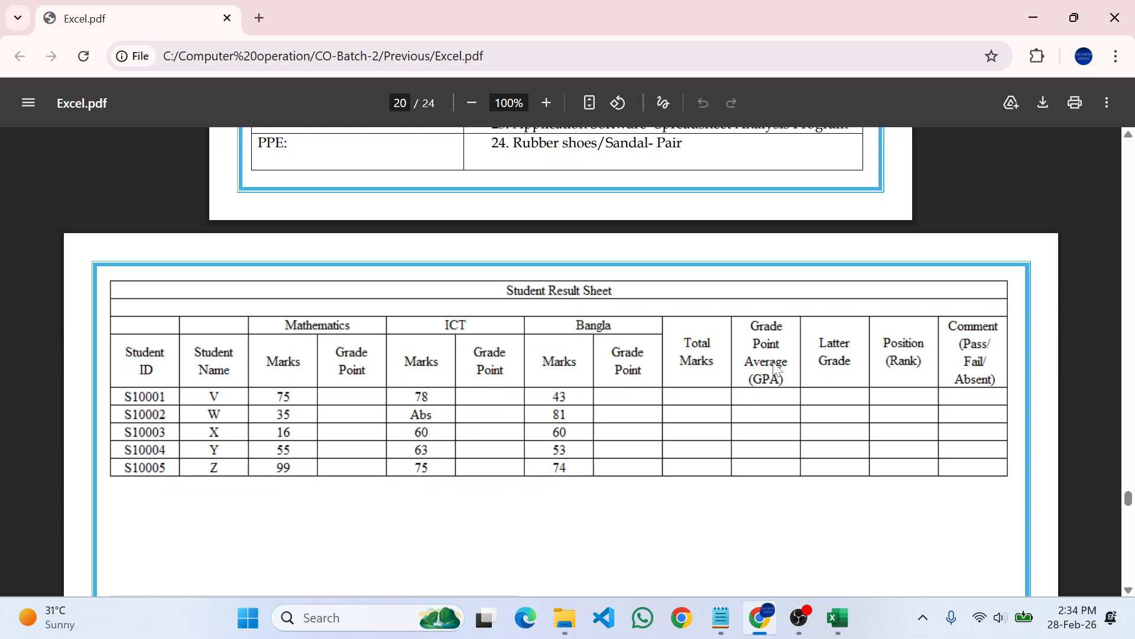
key("alt+Tab")
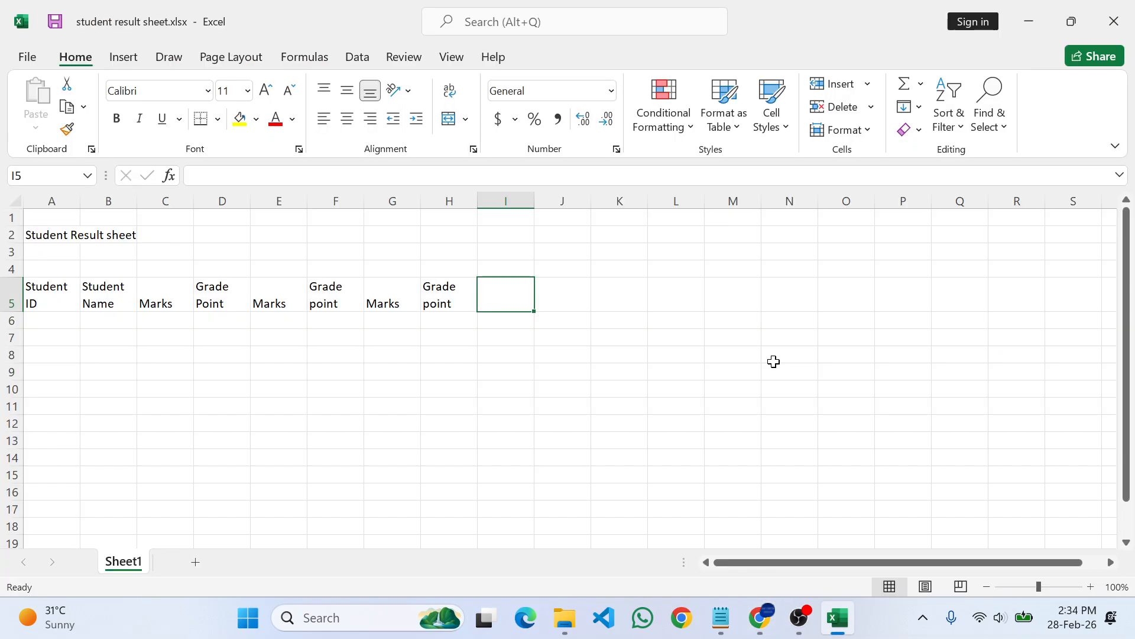
type("Toyta")
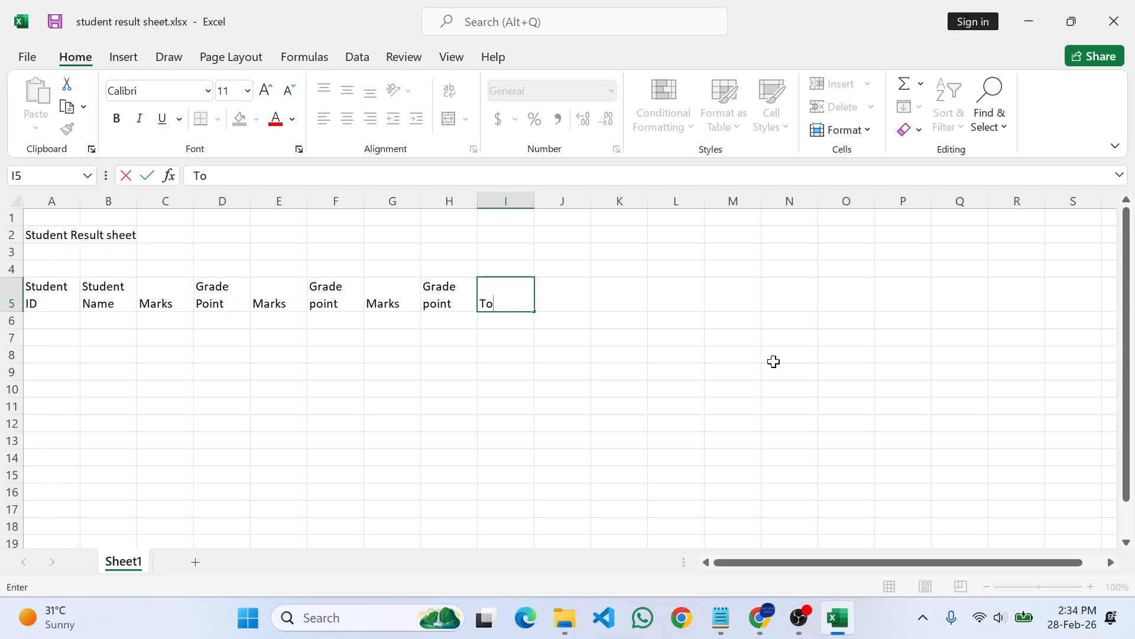
key("BackSpace")
key("BackSpace")
key("BackSpace")
type("ty")
key("BackSpace")
type("al")
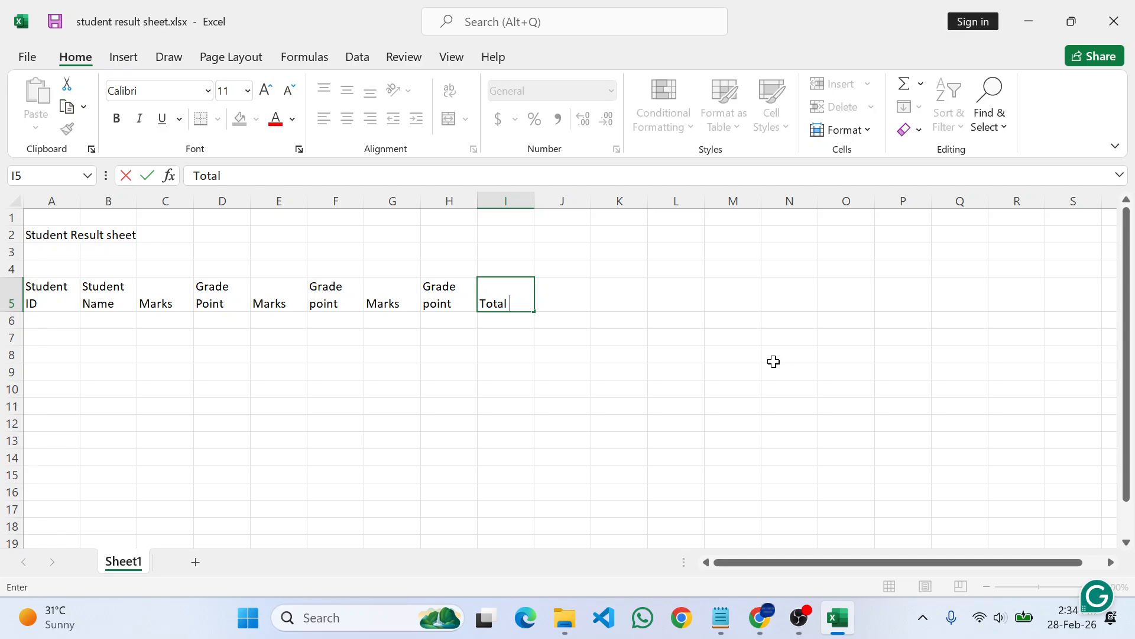
key("alt+Return")
type("Marks")
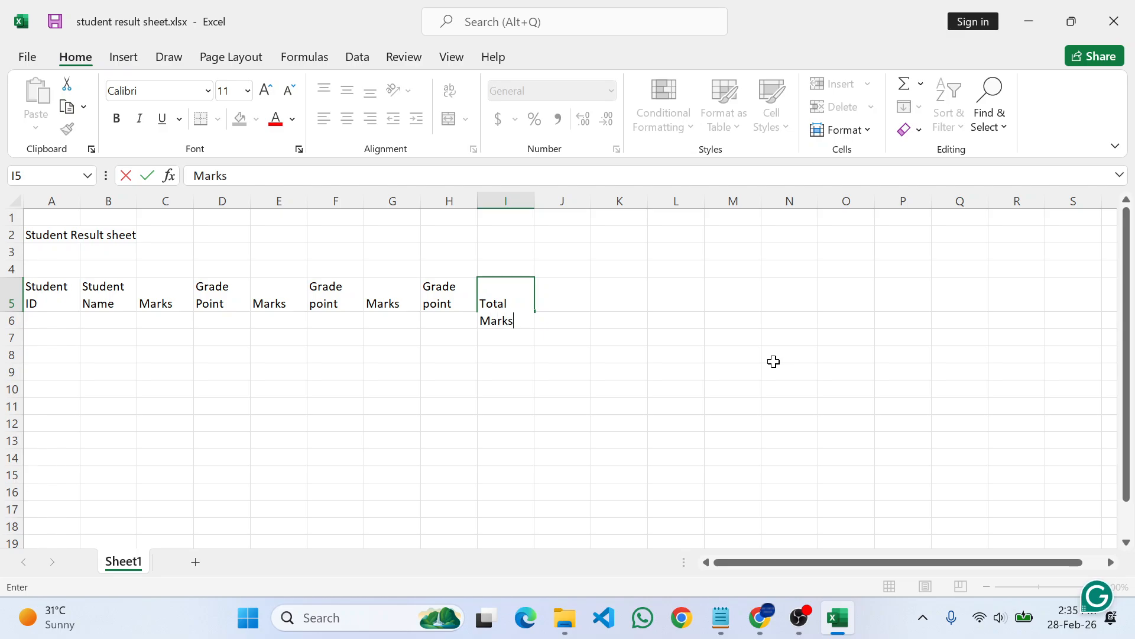
key("Tab")
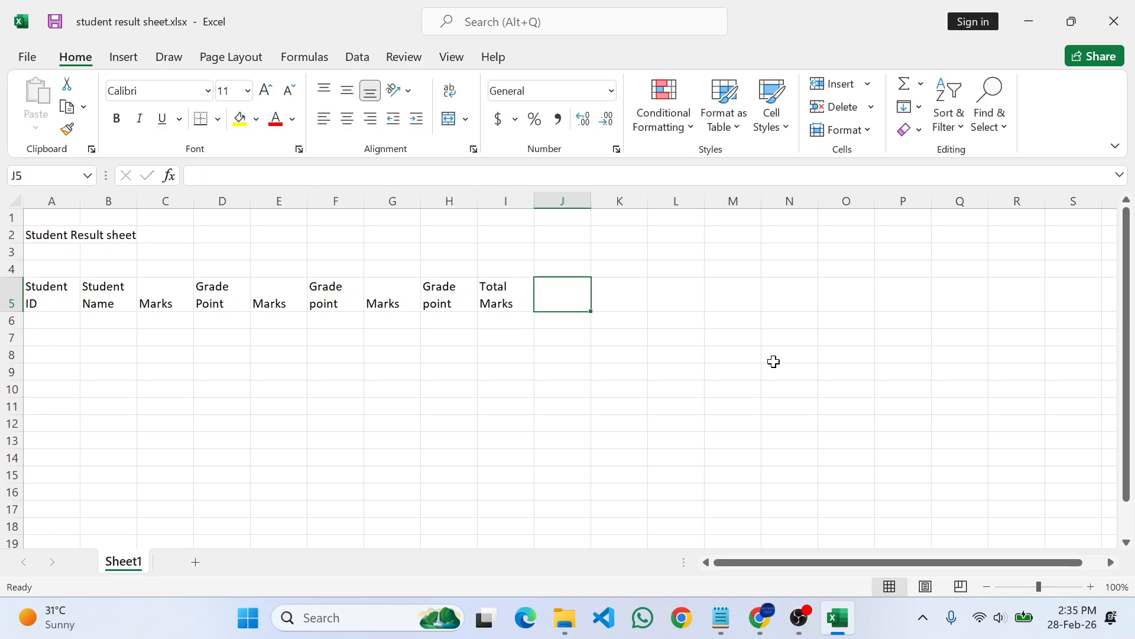
Step: Enter "Grade Point Avarage (GPA)" in cell J5, with line breaks before Avarage and before (GPA)
type("Grak")
key("BackSpace")
type("de Point")
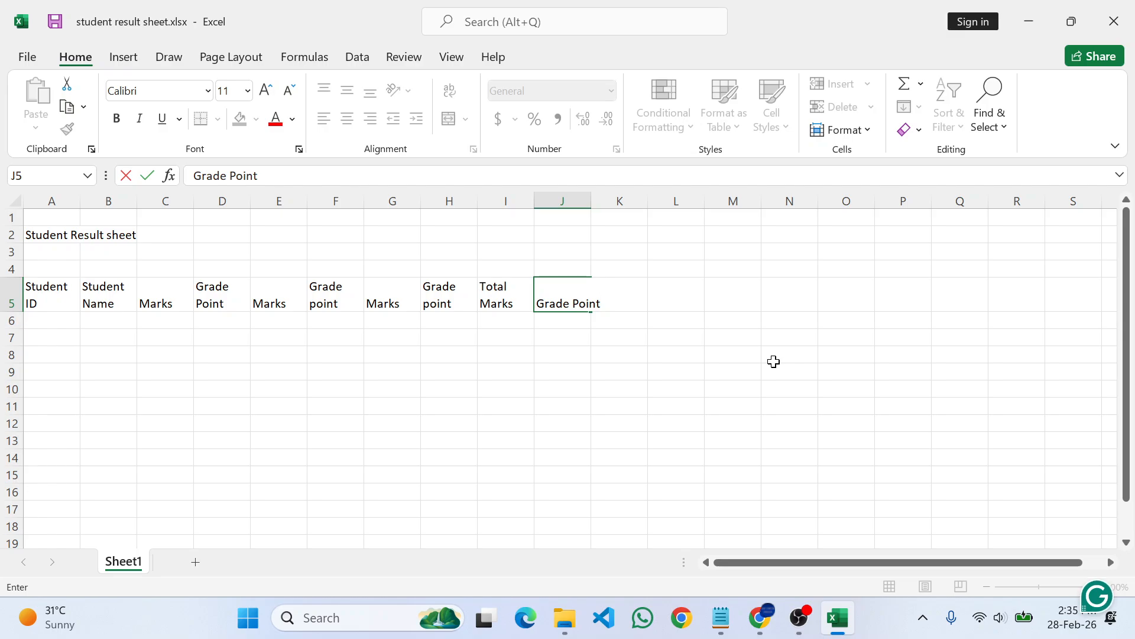
key("alt+Return")
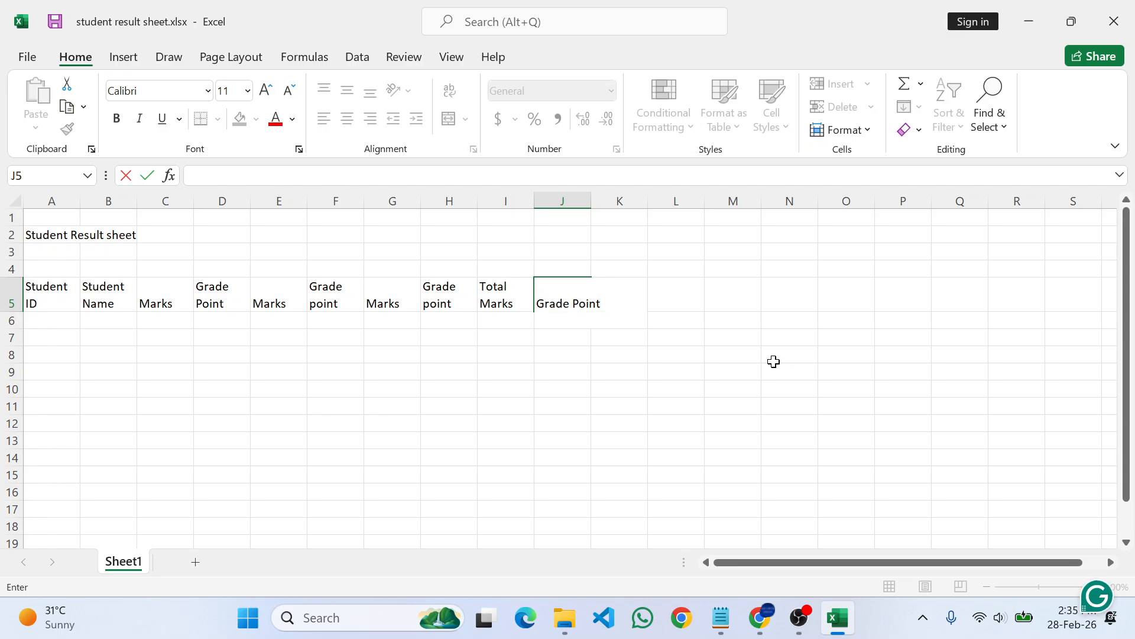
type("Avarage")
key("alt+Return")
type("(GP")
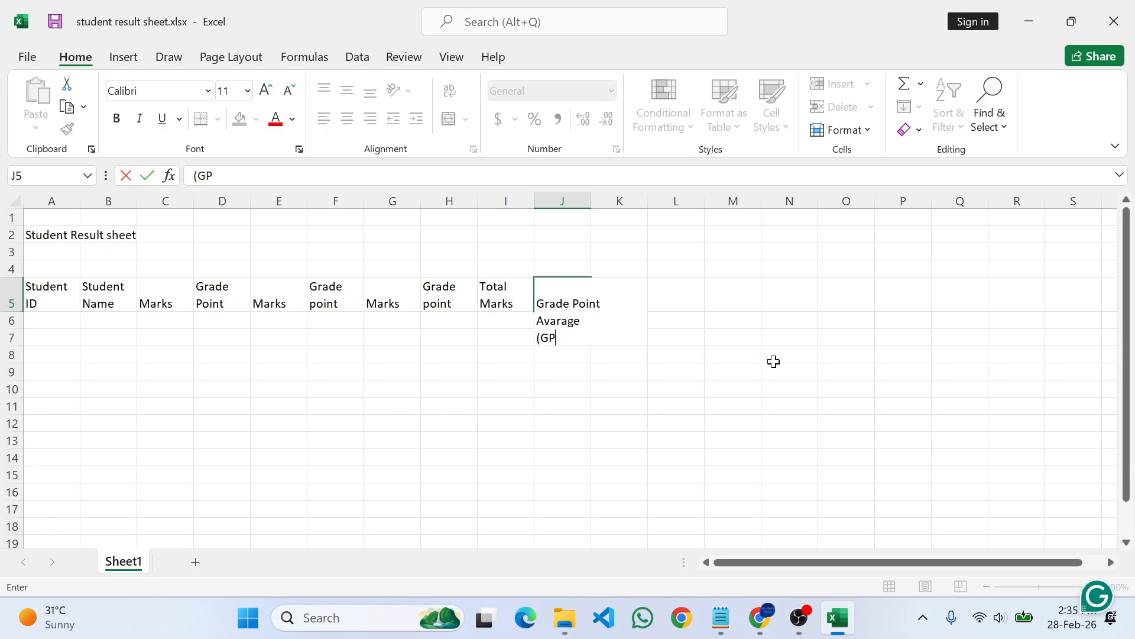
type("A)")
key("Tab")
Step: Check the next heading in Excel.pdf in Chrome, and enter "Latter Grade" in cell K5 of the Excel workbook with Grade on a second line
key("alt+Tab")
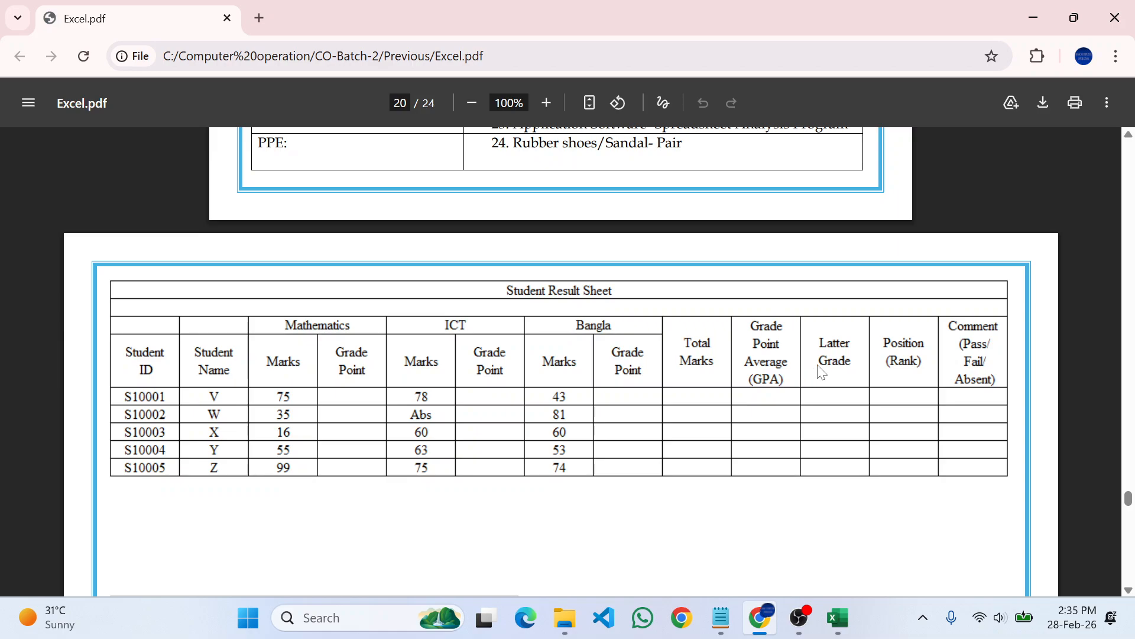
key("alt+Tab")
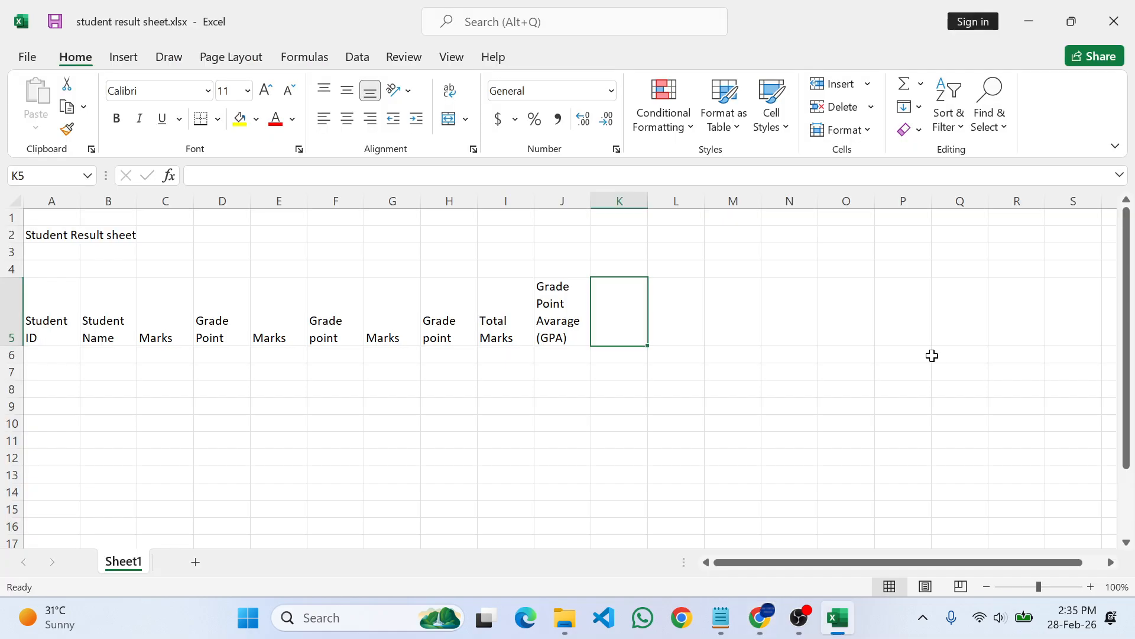
type("Latte")
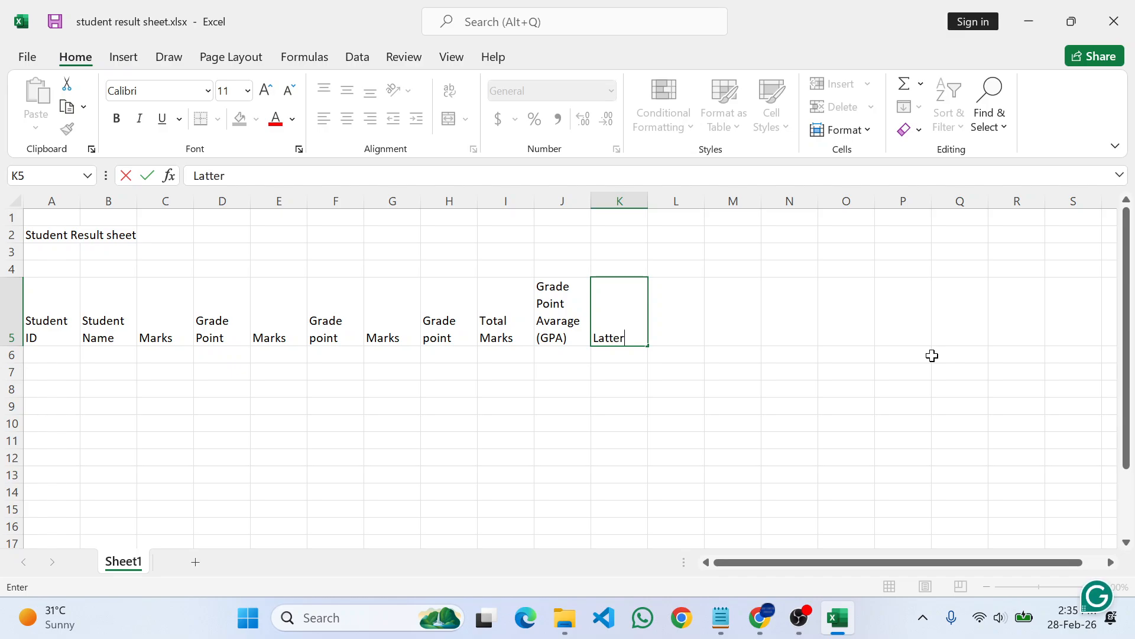
type("r")
key("alt+Return")
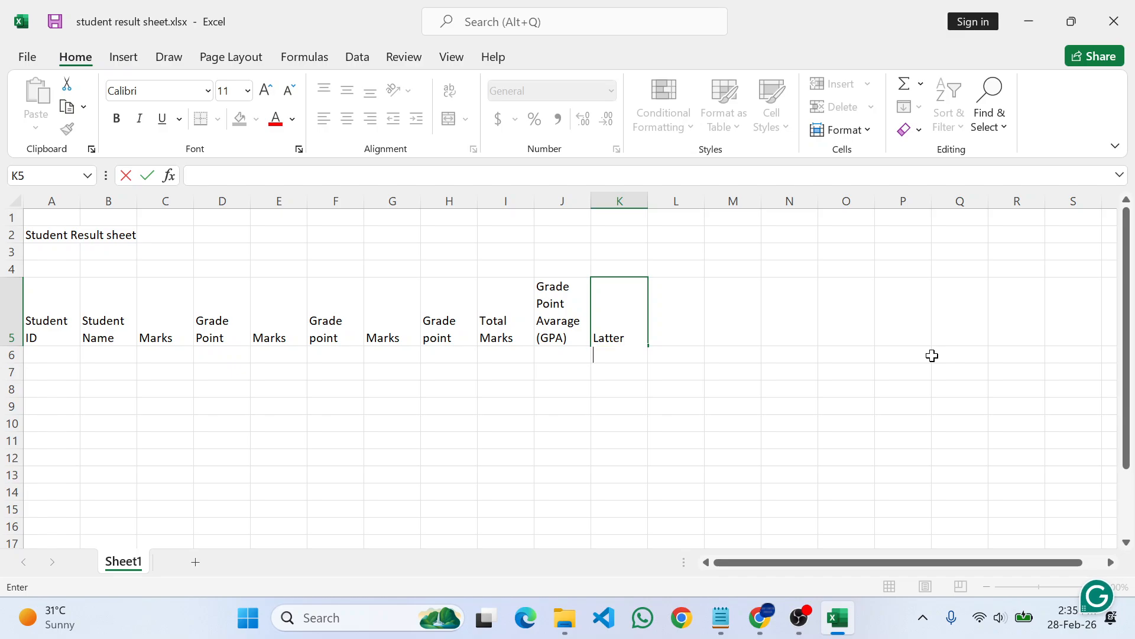
type("Grade")
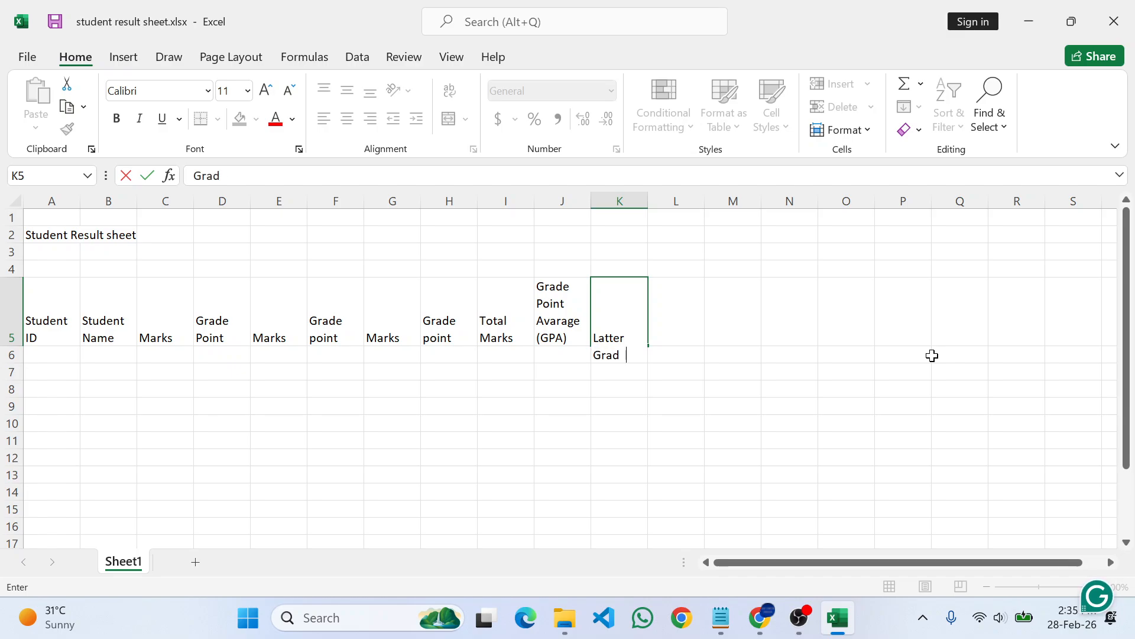
key("Tab")
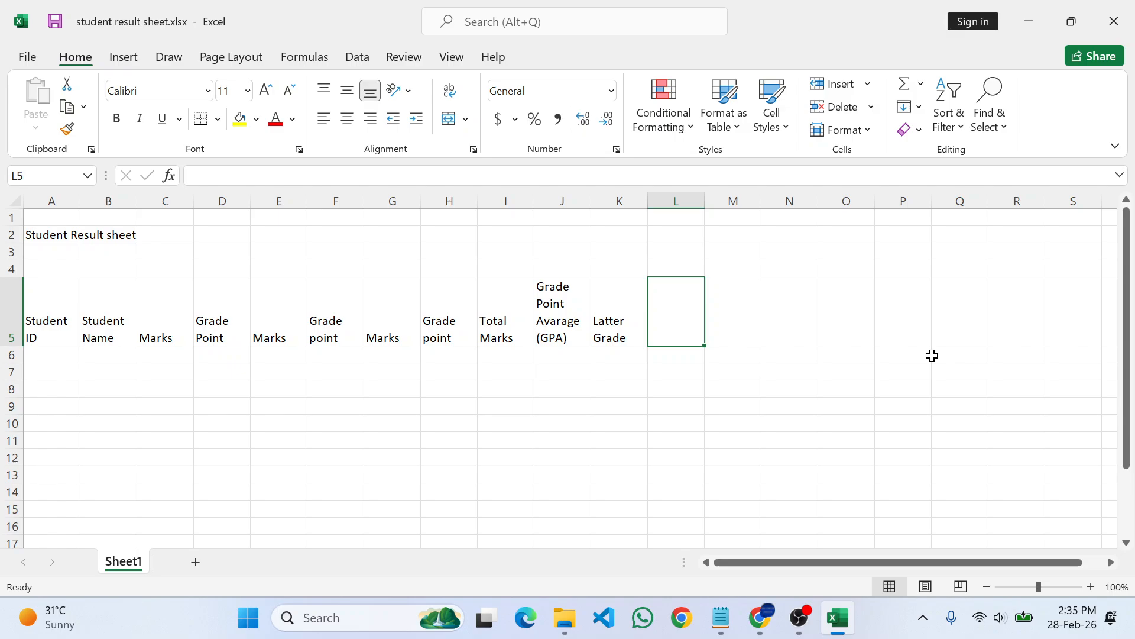
Step: Check the next heading in Excel.pdf in Chrome, and enter "Position Rank" in cell L5 of the Excel workbook with Rank on a second line
key("alt+Tab")
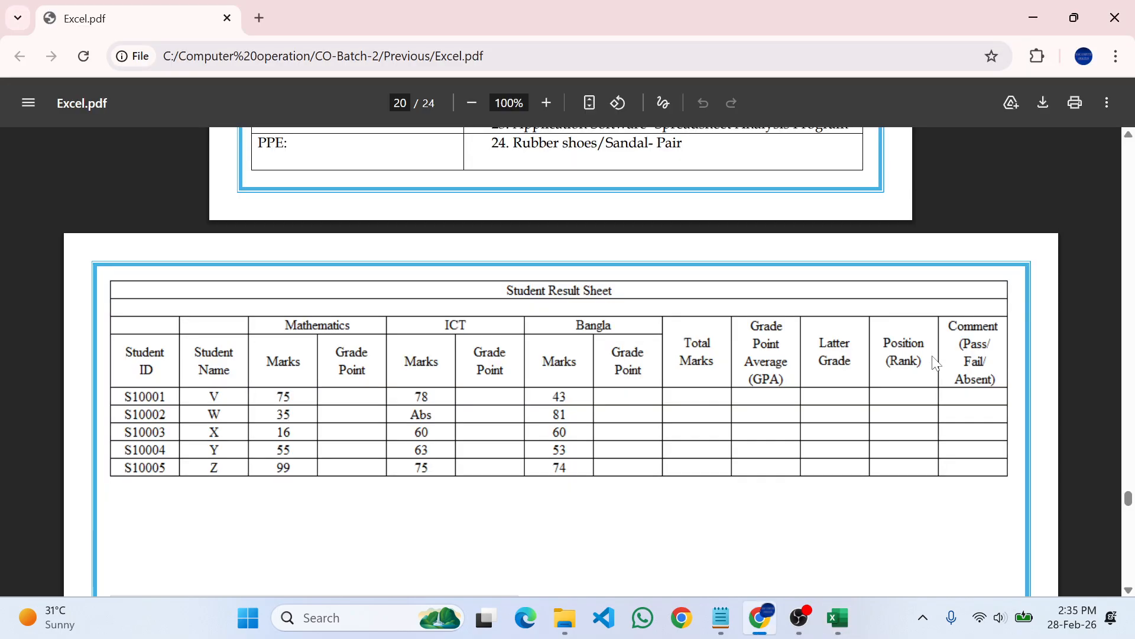
key("alt+Tab")
type("Pos ")
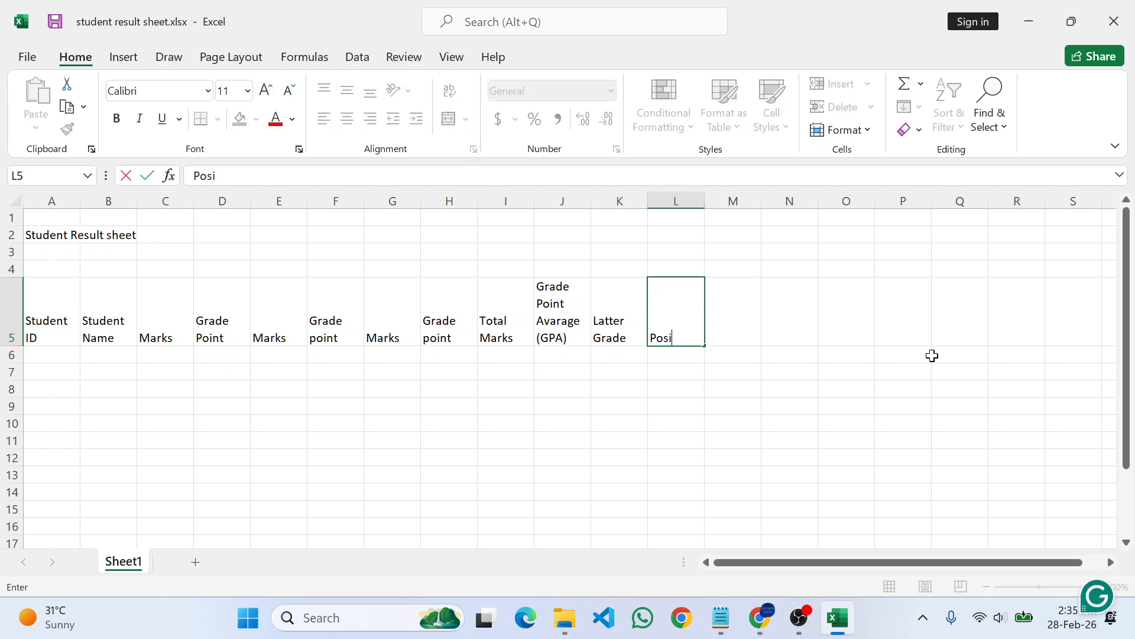
type("ition")
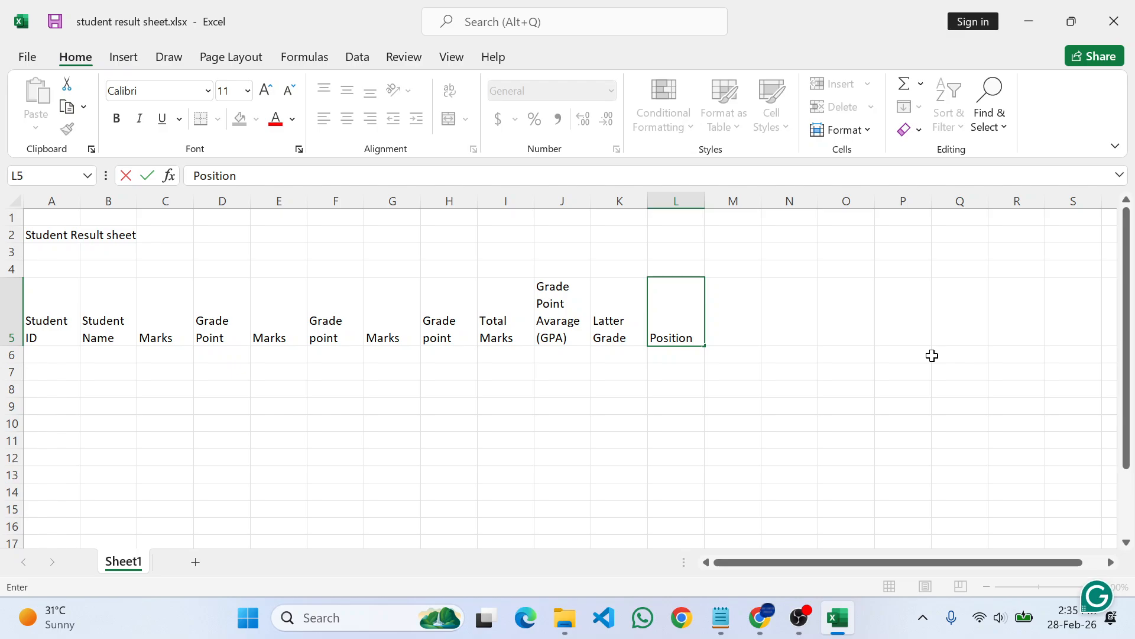
key("alt+Return")
type("Rank")
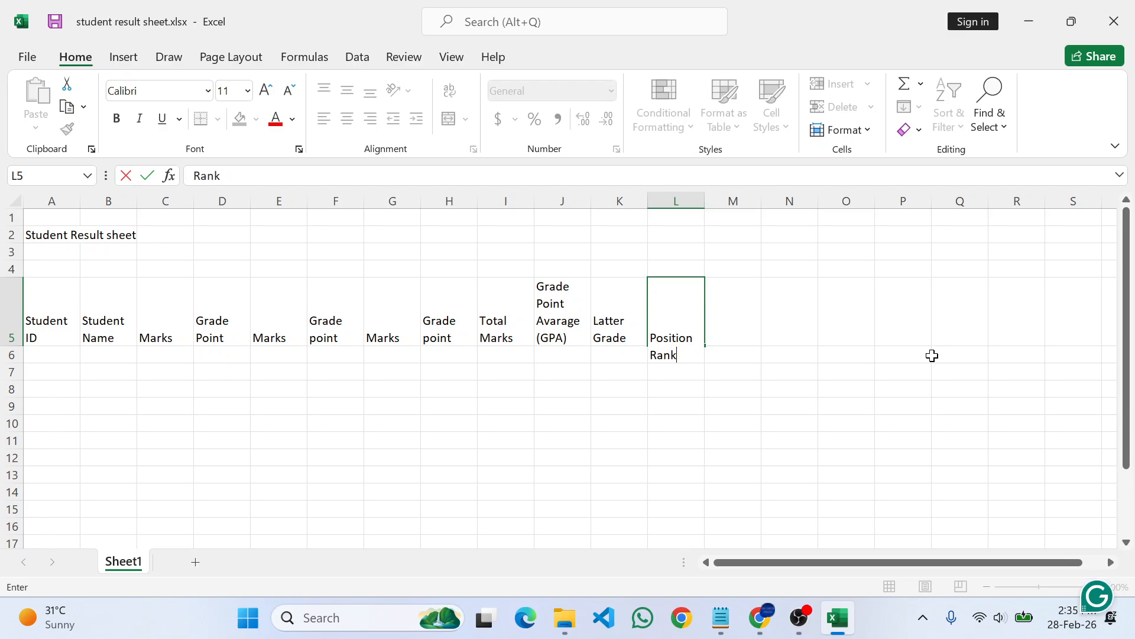
key("Tab")
Step: Check the last heading in Excel.pdf in Chrome, and enter "Comment" followed by a line break in cell M5 of the Excel workbook
key("alt+Tab")
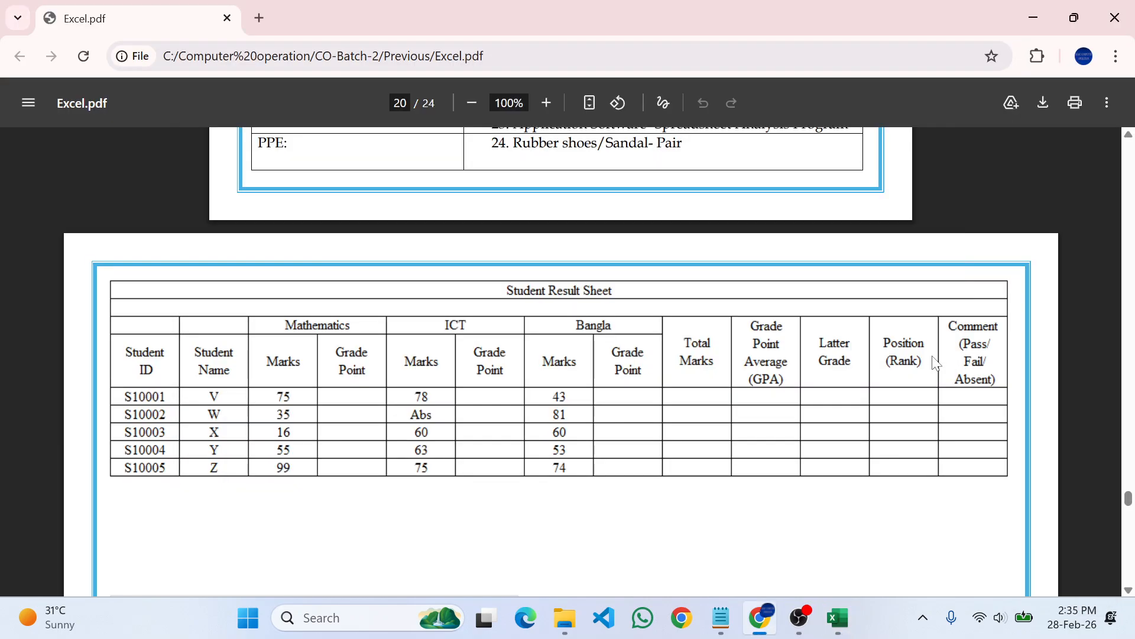
key("alt+Tab")
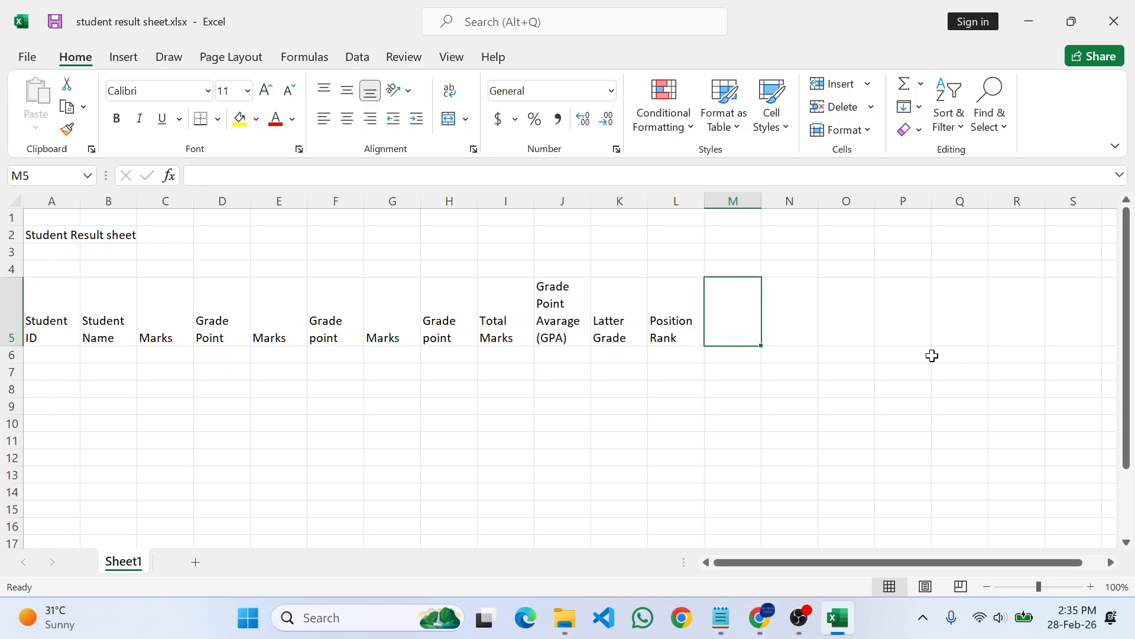
type("Comme")
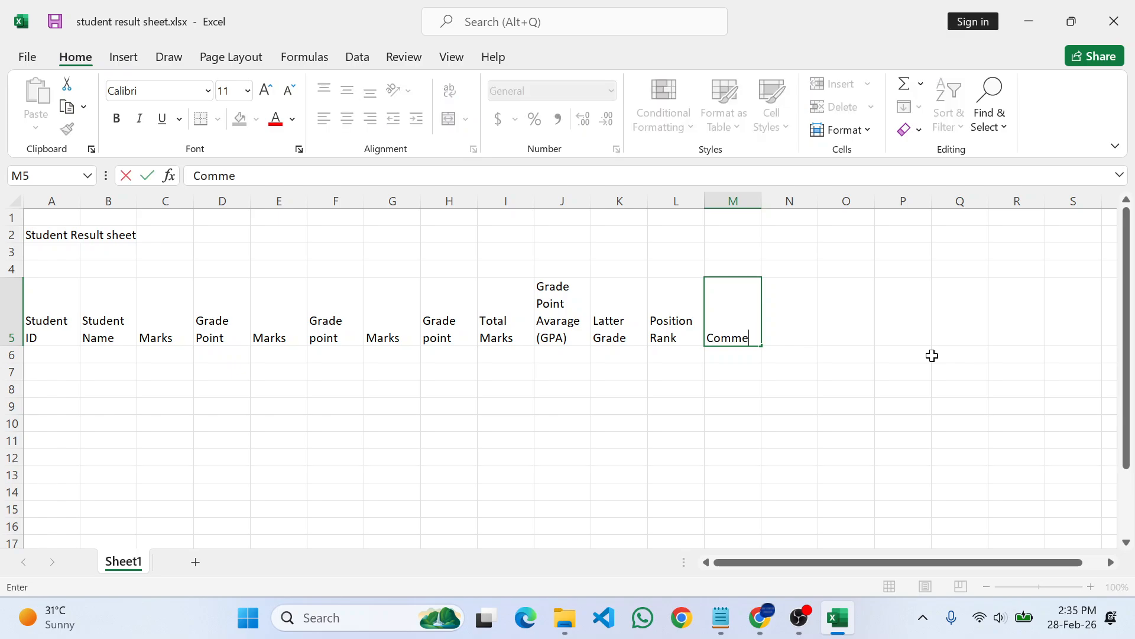
type("nt")
key("alt+Return")
type("p")
key("BackSpace")
key("alt")
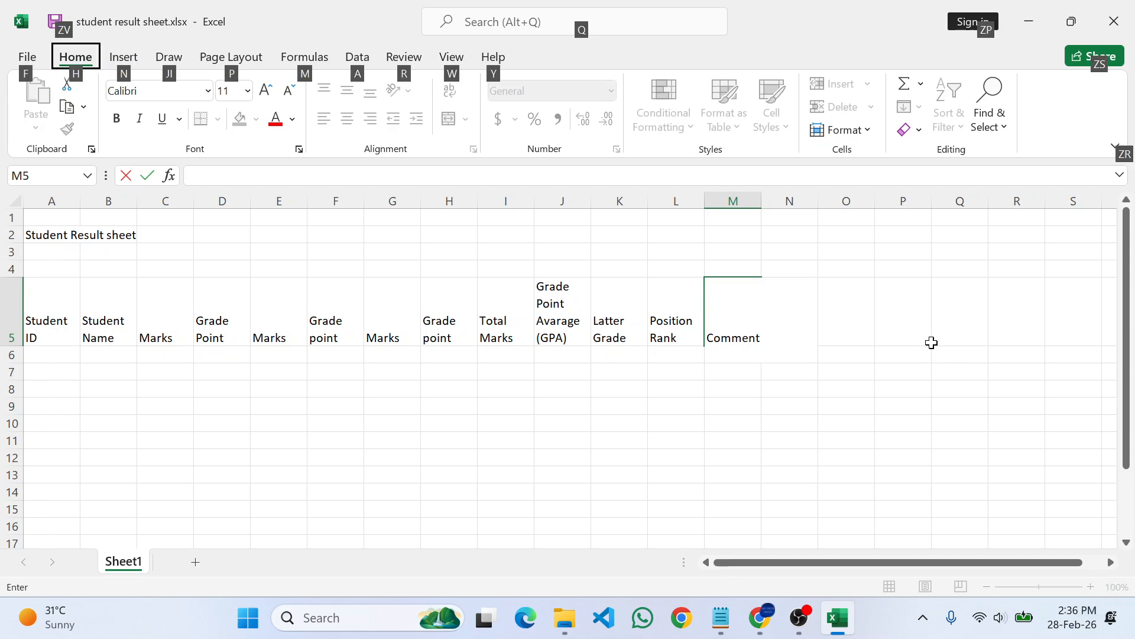
left_click(650, 454)
Step: Add "(Pass,Fail>" below Comment in cell M5, with "Absent)" on a new line after it
left_click(738, 323)
key("F2")
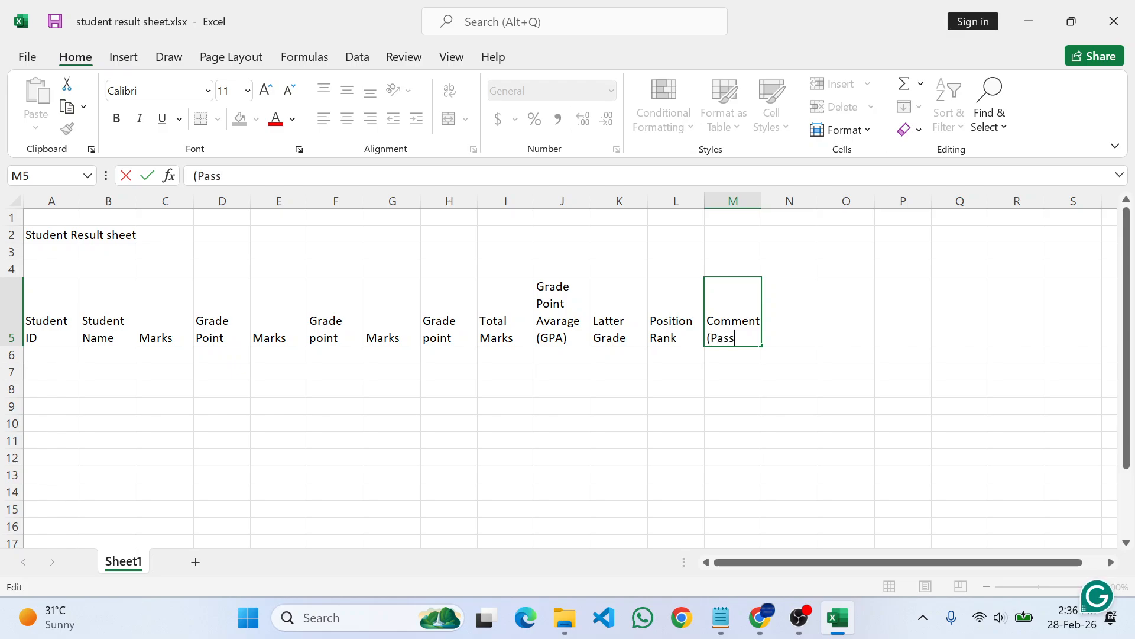
type("(Pass,FAil")
key("BackSpace")
key("BackSpace")
type("ail<")
key("BackSpace")
type(">")
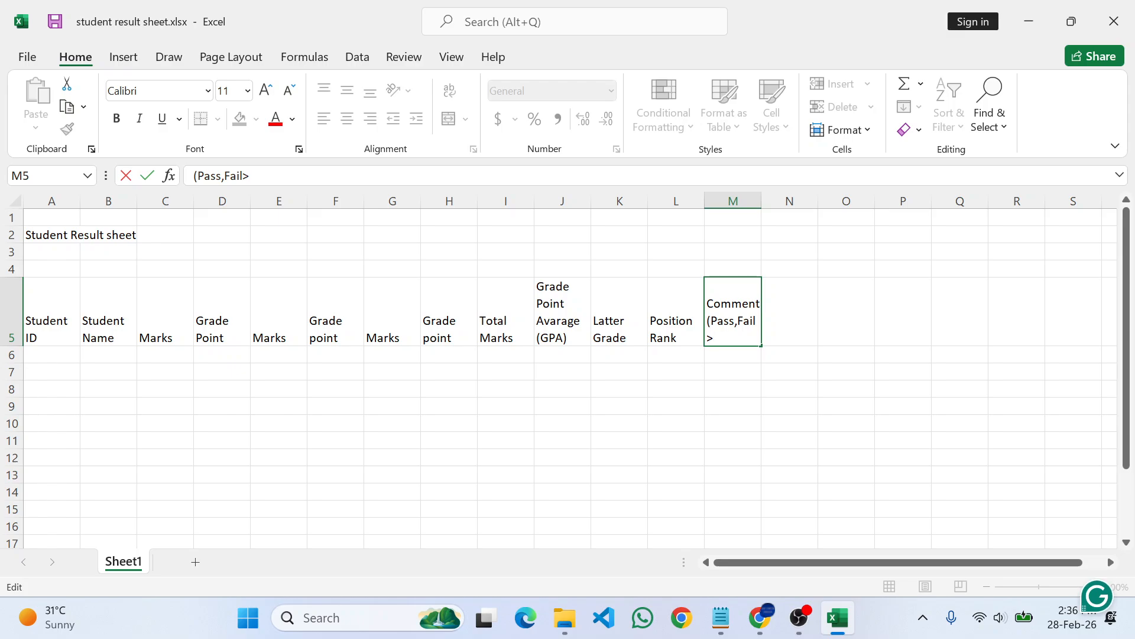
key("alt+Return")
type("Abse")
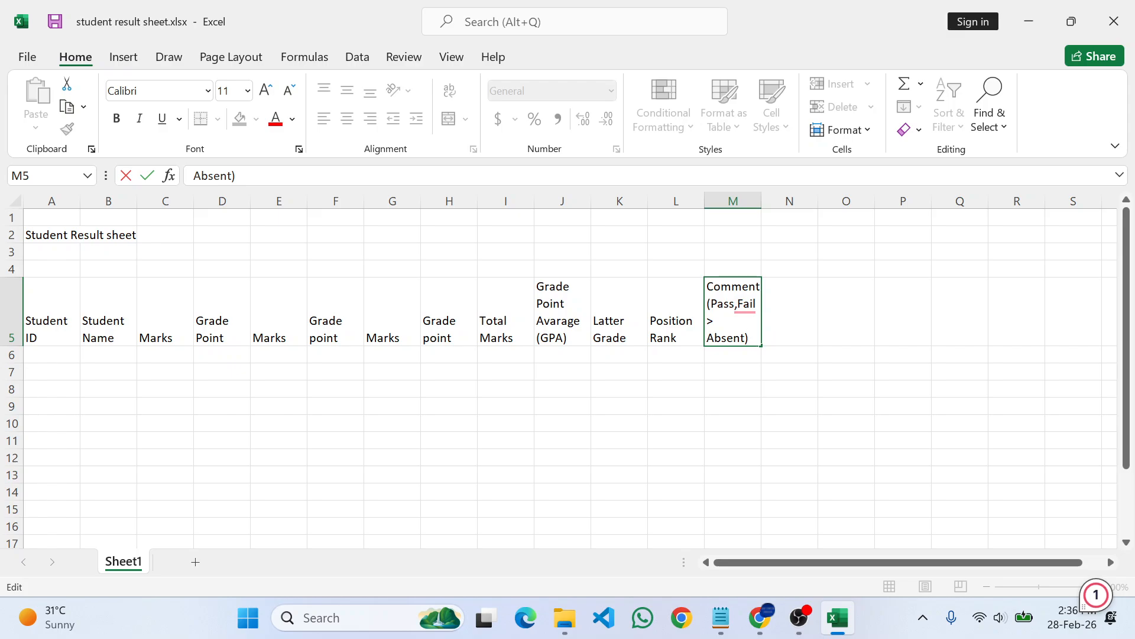
type("nt)")
key("Return")
Step: Replace the > sign after Fail in cell M5 with a comma
double_click(727, 336)
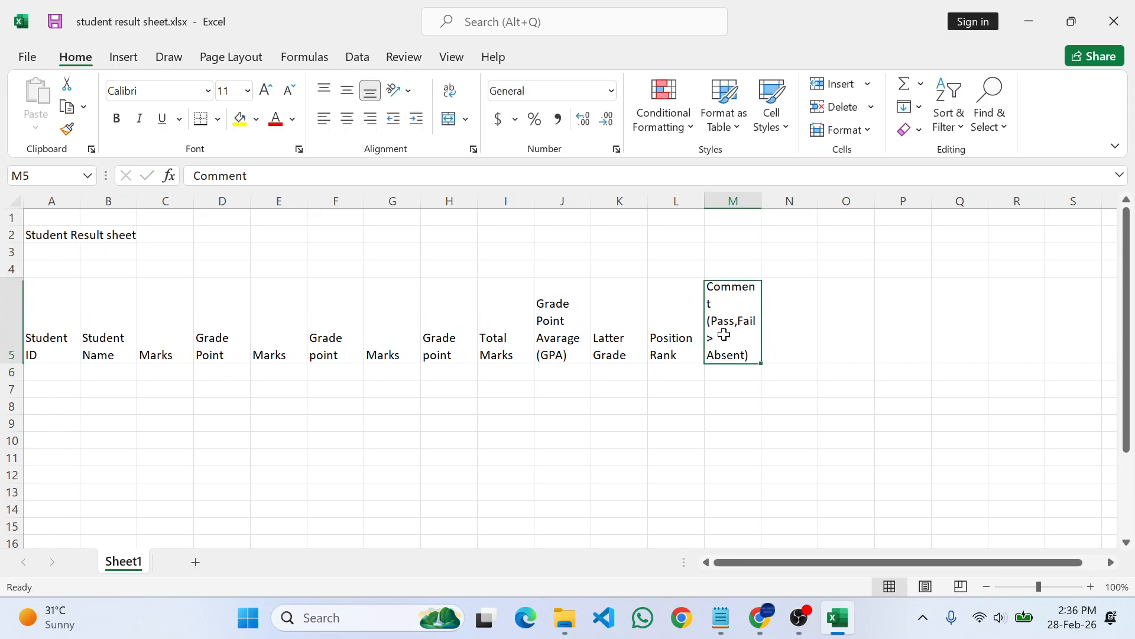
key("BackSpace")
key("BackSpace")
type(",")
key("Return")
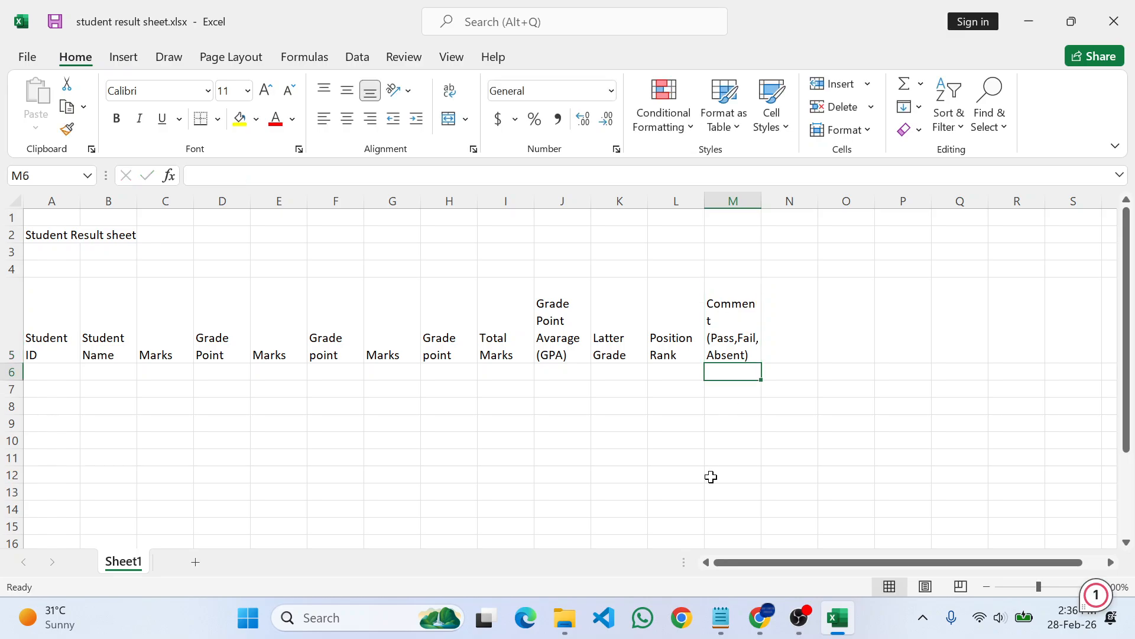
Step: Check the subject headings in Excel.pdf in Chrome, and enter "Mathematics" in cell C4 of the Excel workbook
key("alt+Tab")
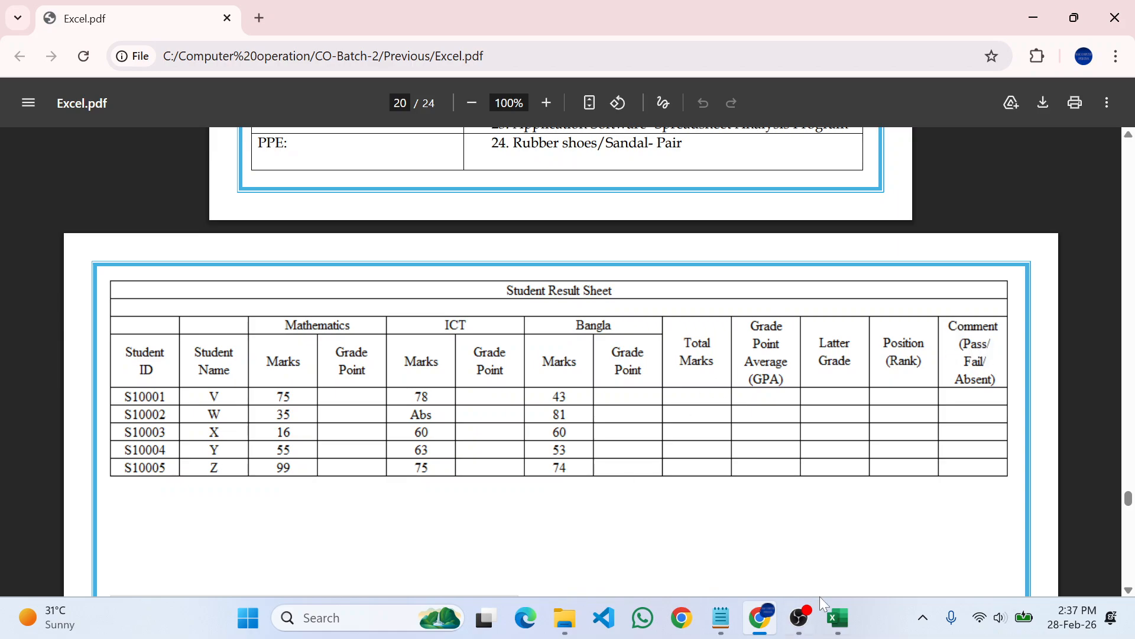
left_click(838, 629)
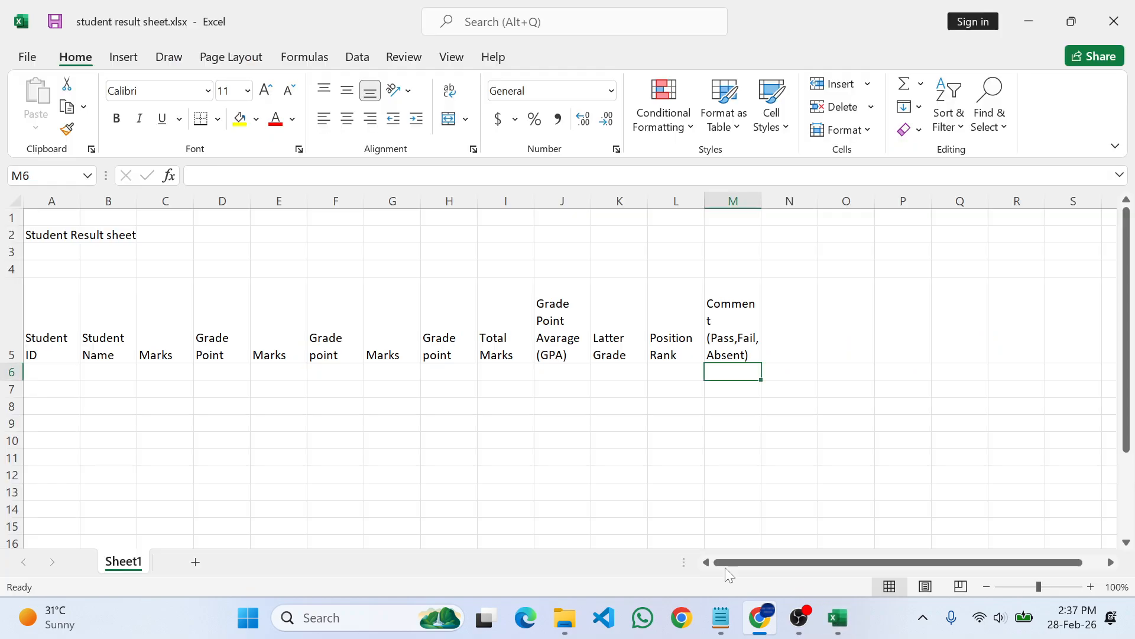
left_click(153, 271)
left_click_drag(208, 269, 214, 268)
left_click(176, 269)
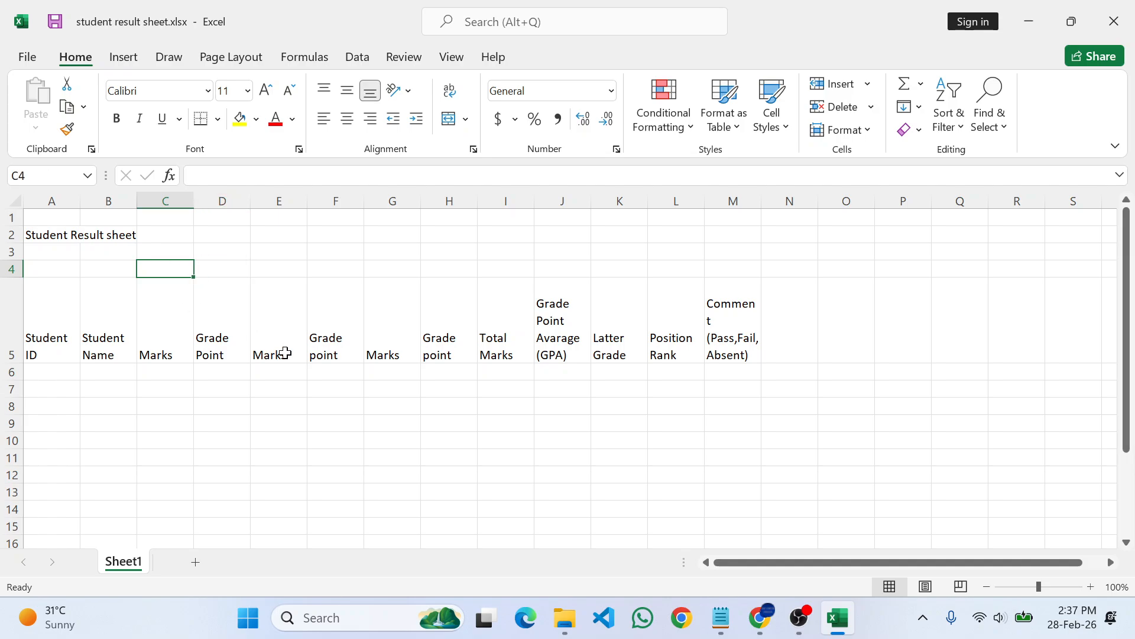
type("Ma")
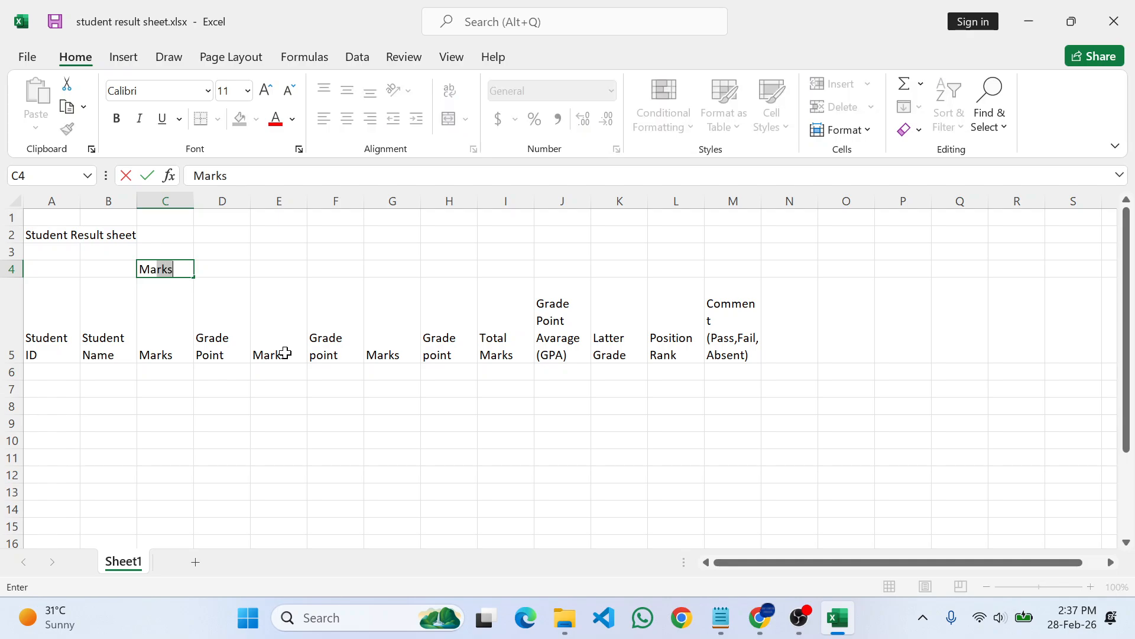
type("thematics")
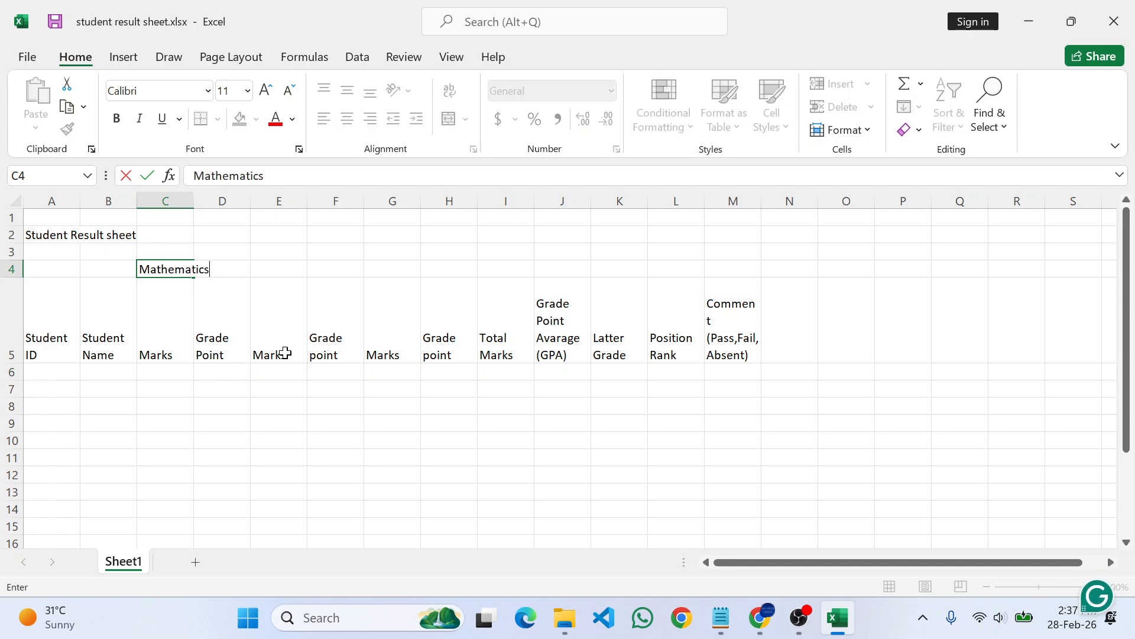
key("Tab")
key("Tab")
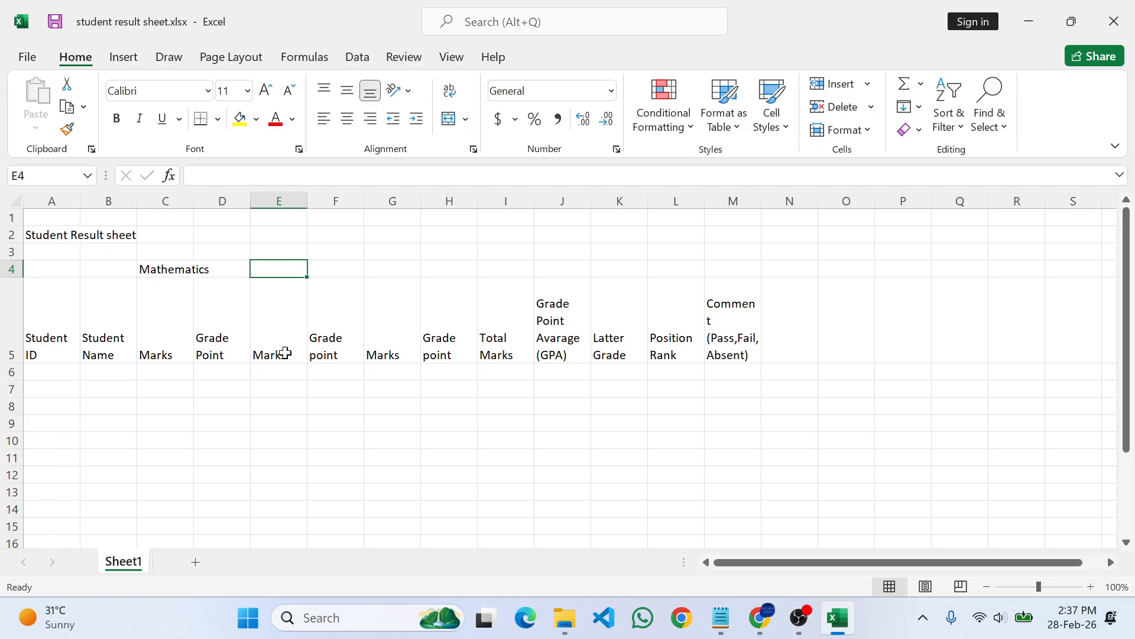
Step: Enter "ICT" in cell E4 and, after checking Excel.pdf in Chrome, "Bangla" in cell G4 of the Excel workbook
type("ICT")
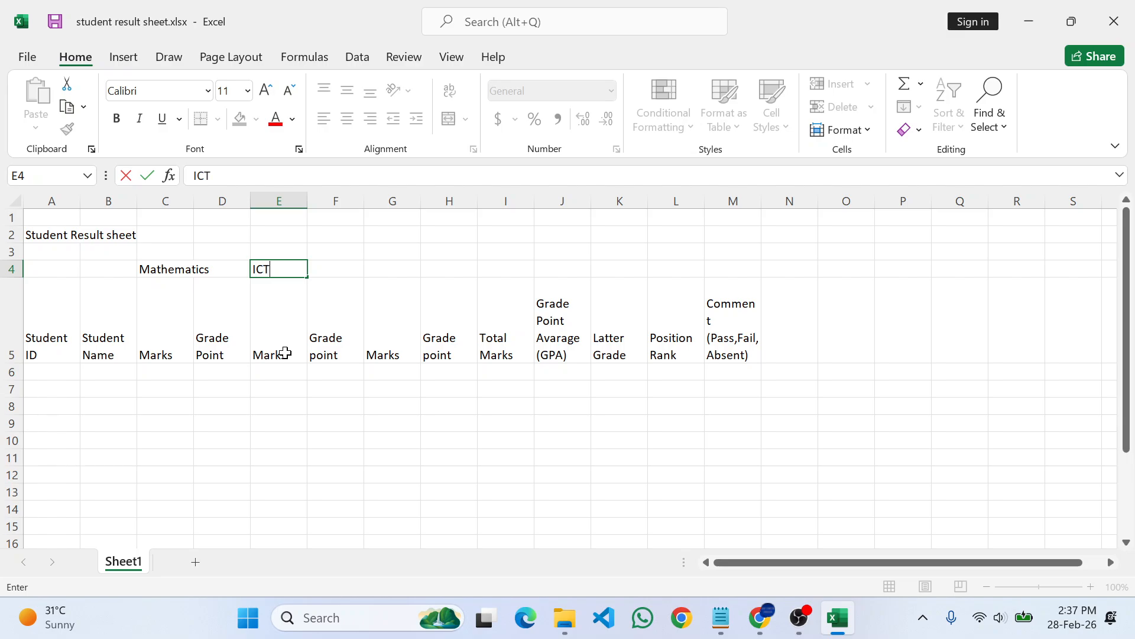
key("Tab")
key("Tab")
key("alt+Tab")
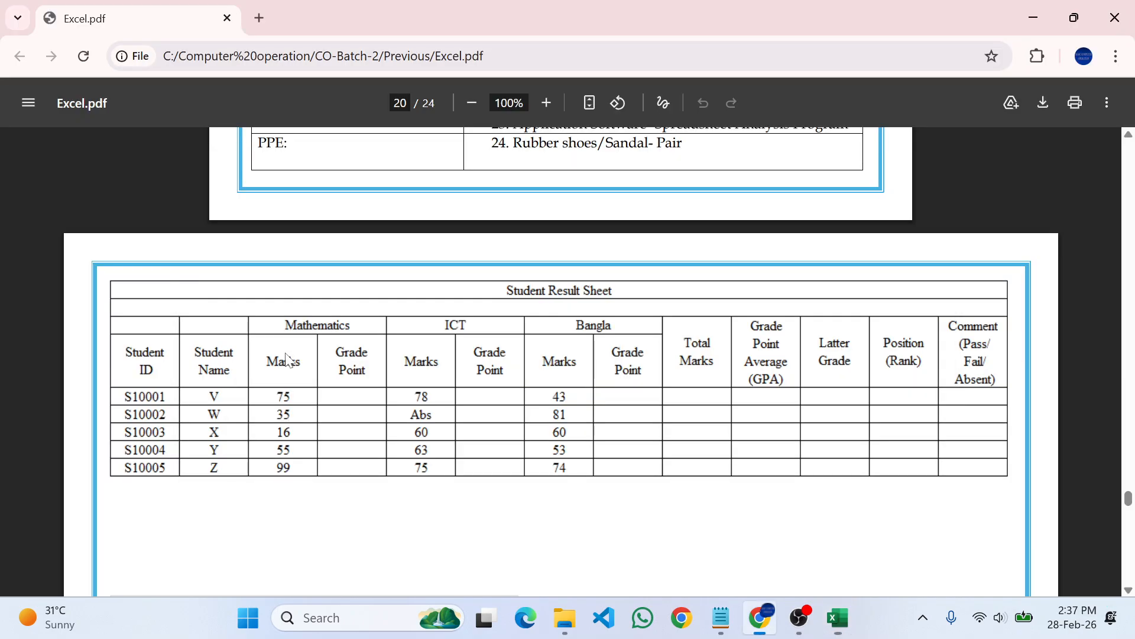
key("alt+Tab")
type("Bangla")
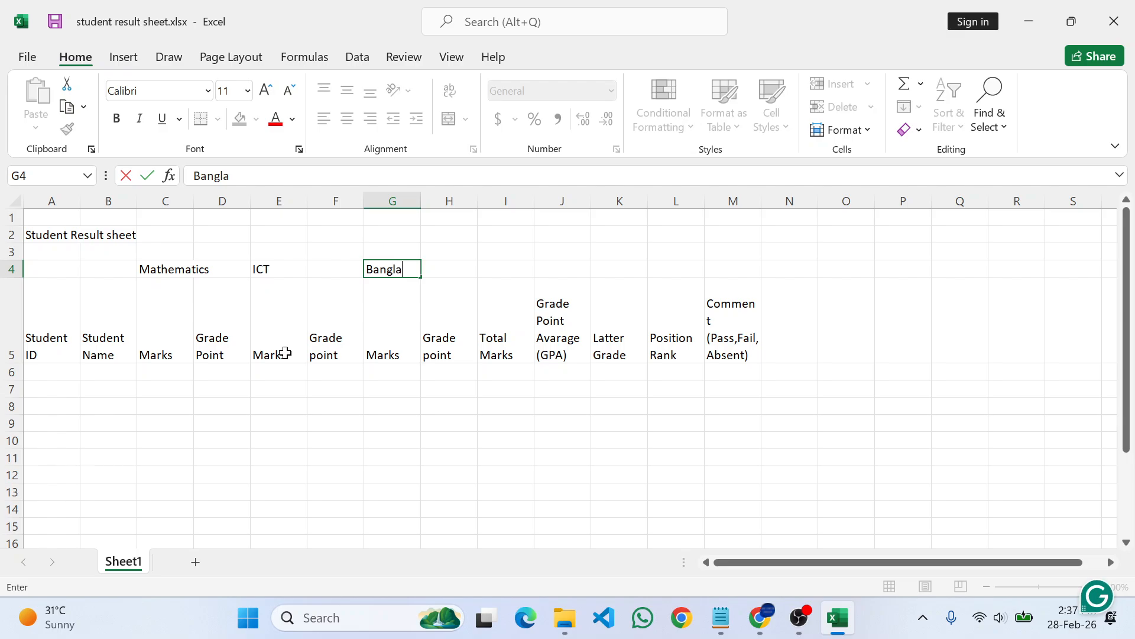
key("Tab")
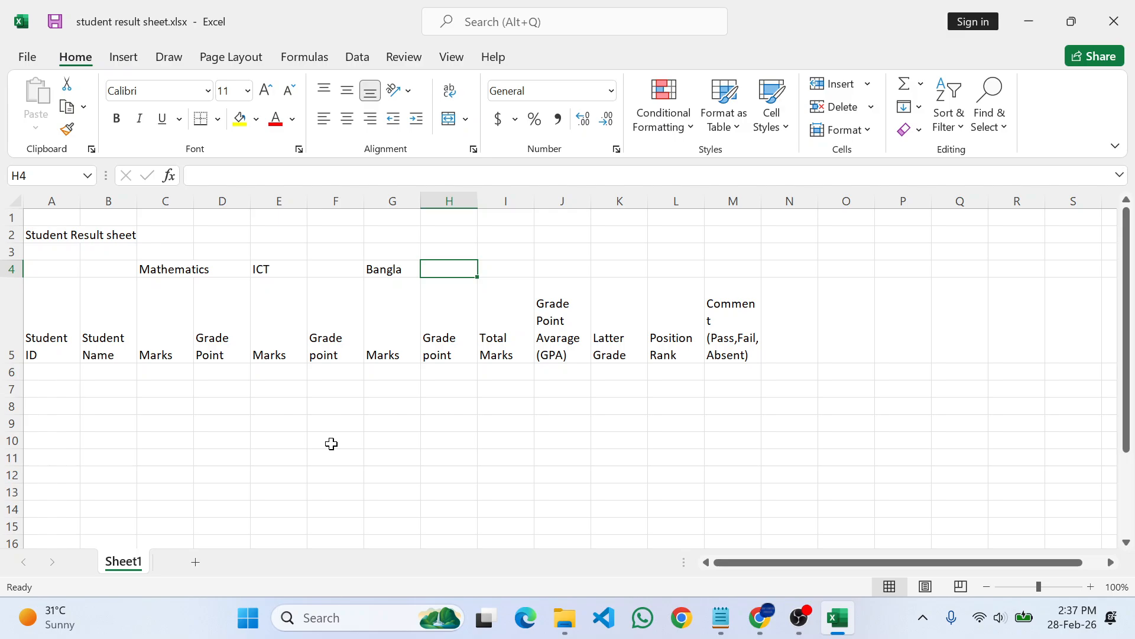
Step: Compare the subject header layout with Excel.pdf in Chrome, and merge and center Mathematics across C4:D4 in the Excel workbook
left_click(170, 271)
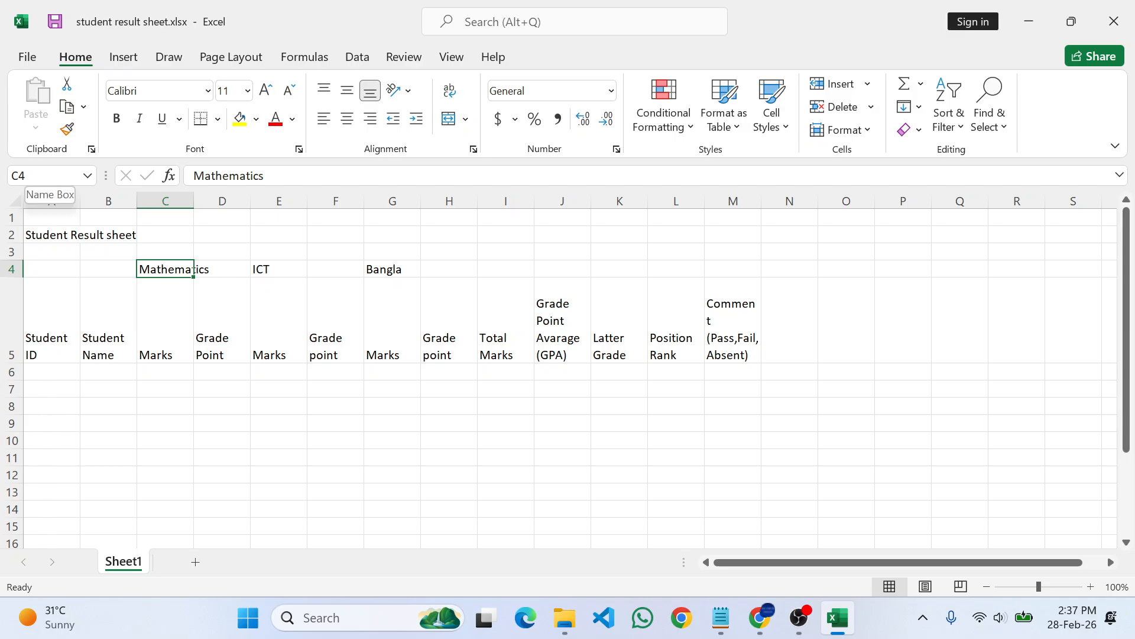
key("alt+Tab")
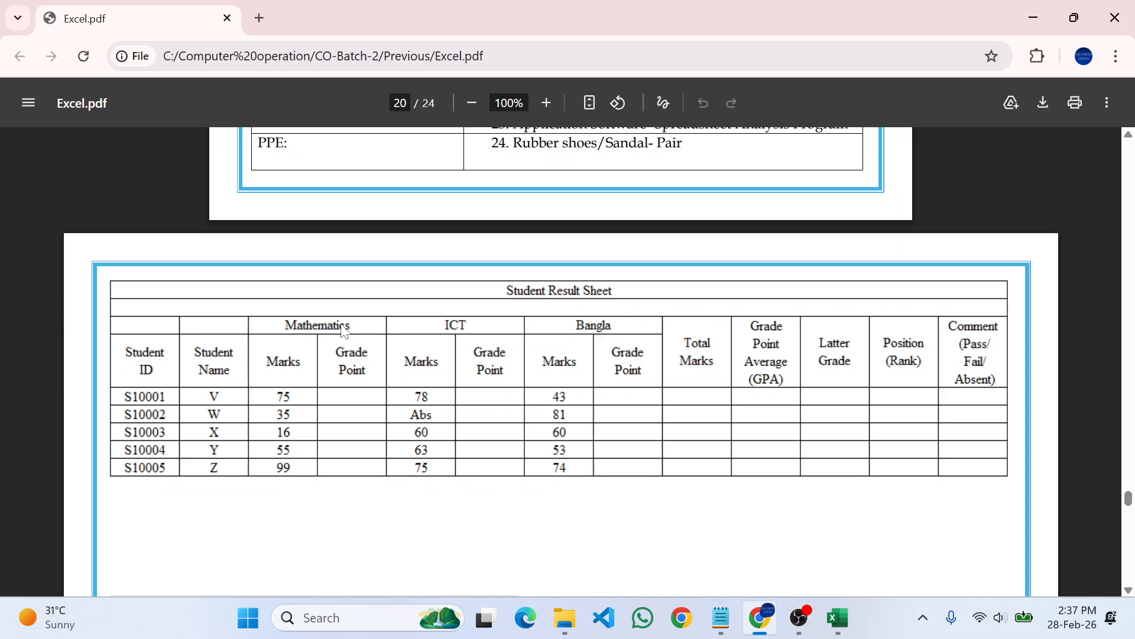
key("alt+Tab")
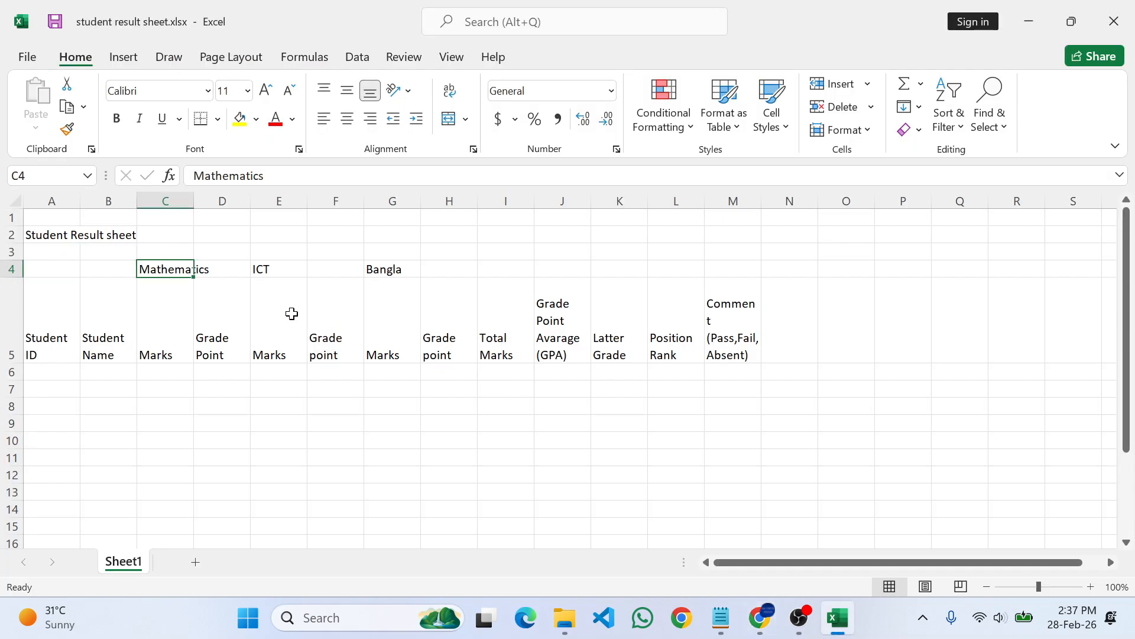
left_click(228, 296)
left_click_drag(180, 266, 216, 271)
left_click(448, 118)
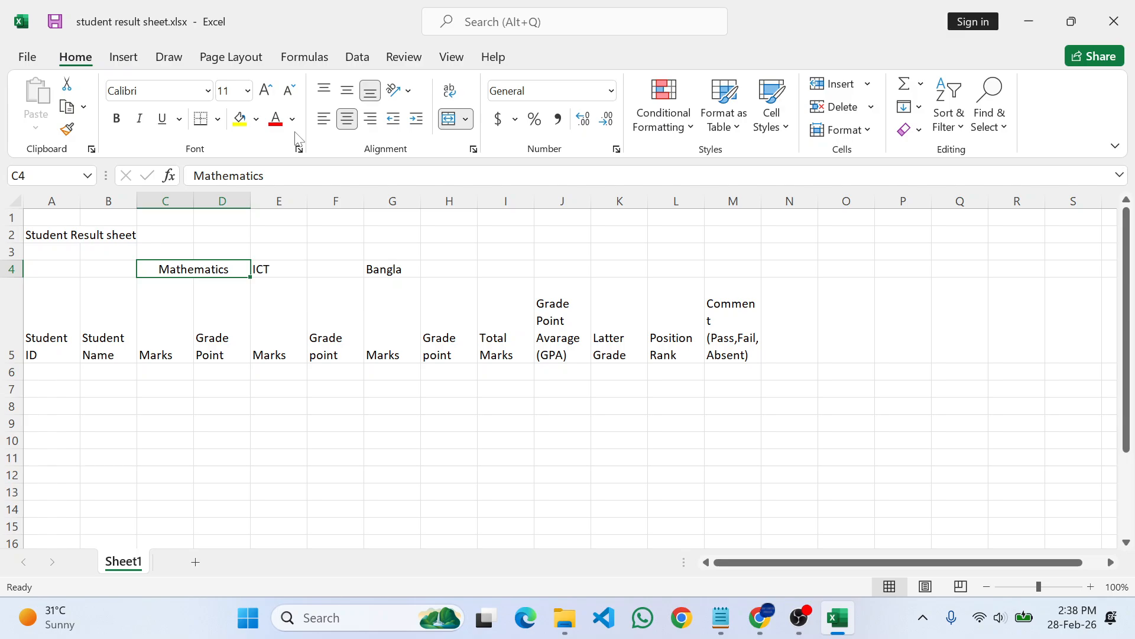
Step: Merge and center the ICT heading across cells E4:F4
left_click(271, 268)
left_click_drag(270, 267, 320, 269)
left_click(449, 118)
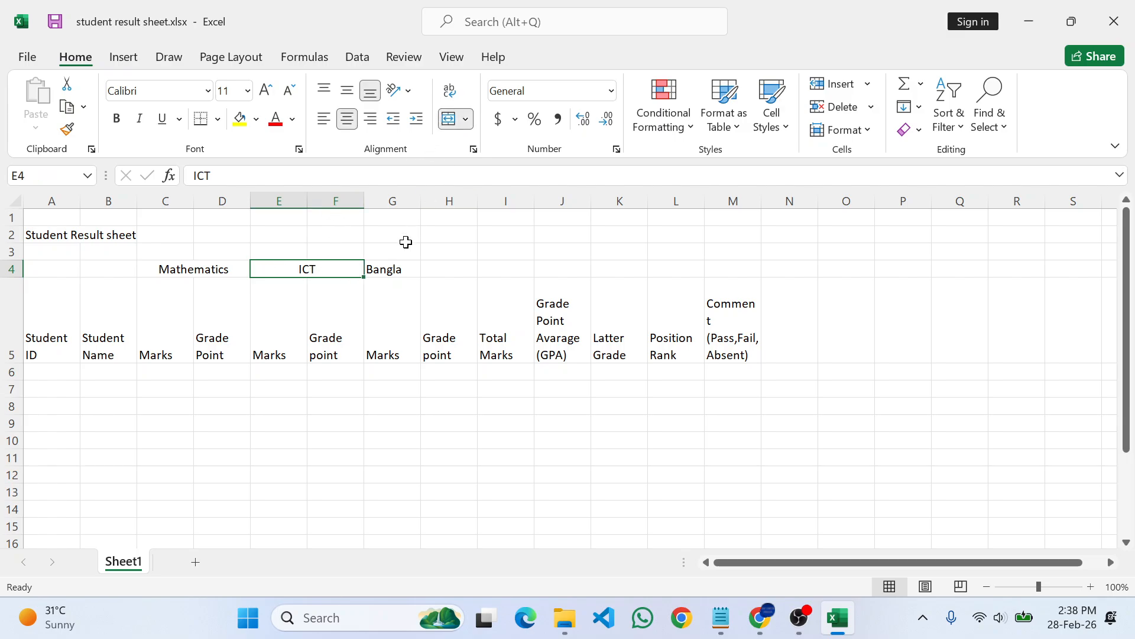
Step: Merge and center the Bangla heading across cells G4:H4
double_click(390, 268)
left_click(398, 297)
double_click(395, 271)
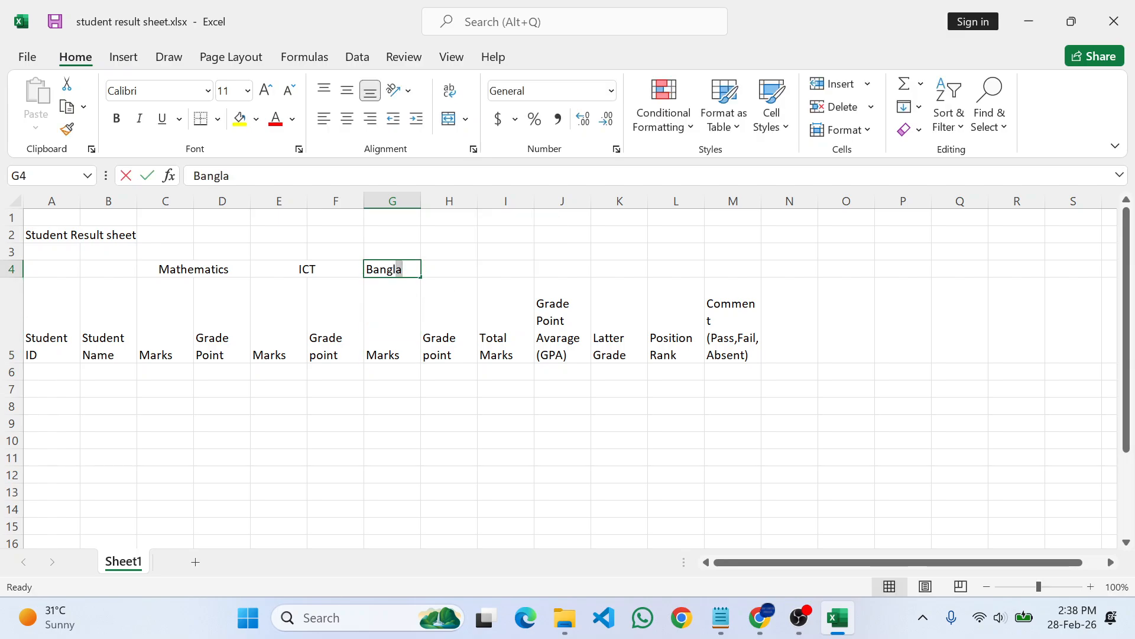
key("Tab")
left_click(400, 405)
left_click(418, 275)
left_click_drag(411, 266, 451, 268)
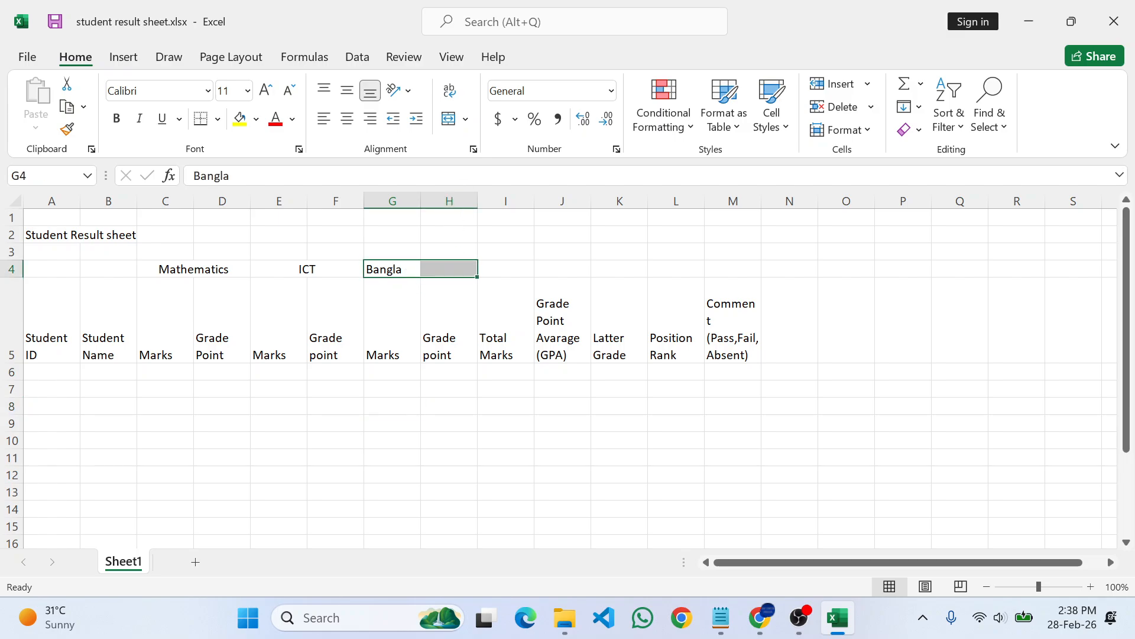
left_click(452, 122)
left_click(464, 490)
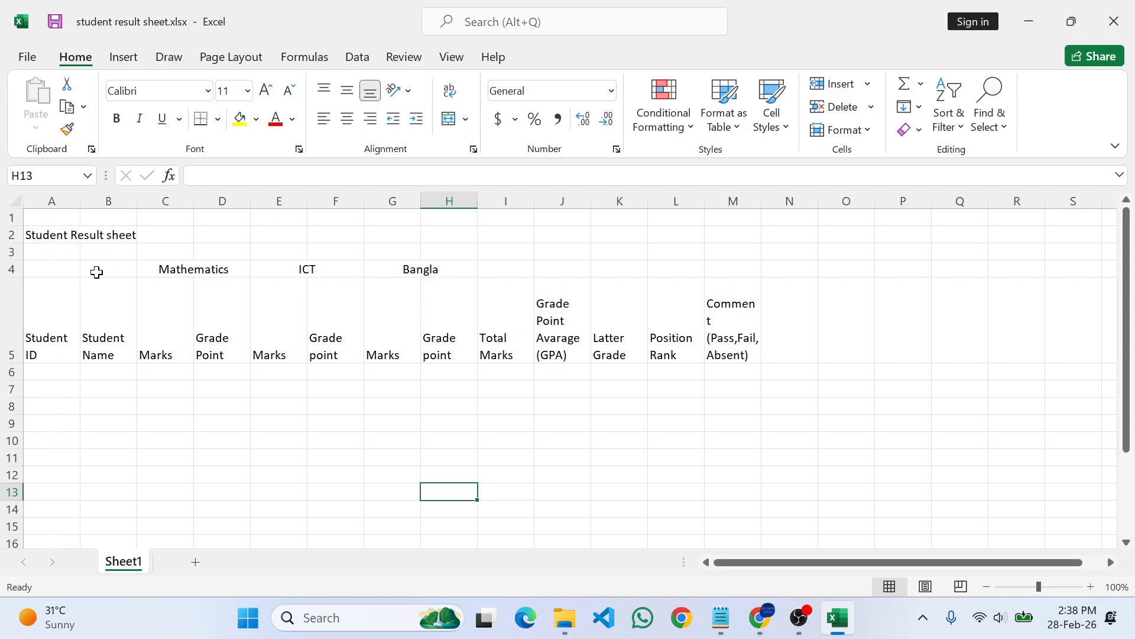
Step: Check the header layout in Excel.pdf in Chrome, and merge and center Total Marks over cells I4:I5 in the Excel workbook
key("alt+Tab")
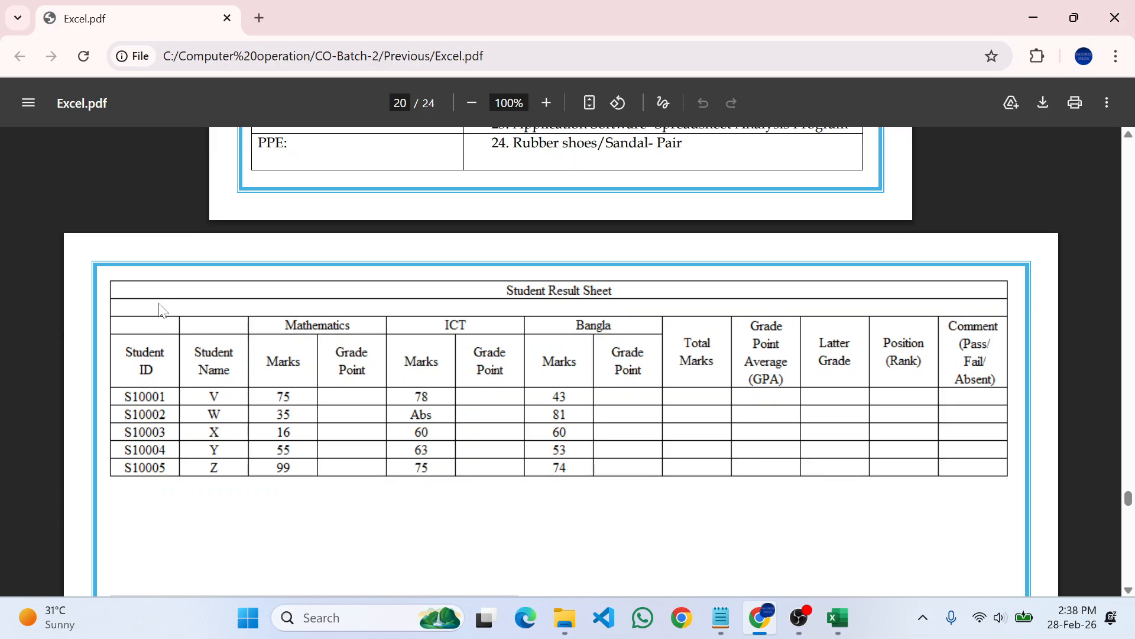
key("alt+Tab")
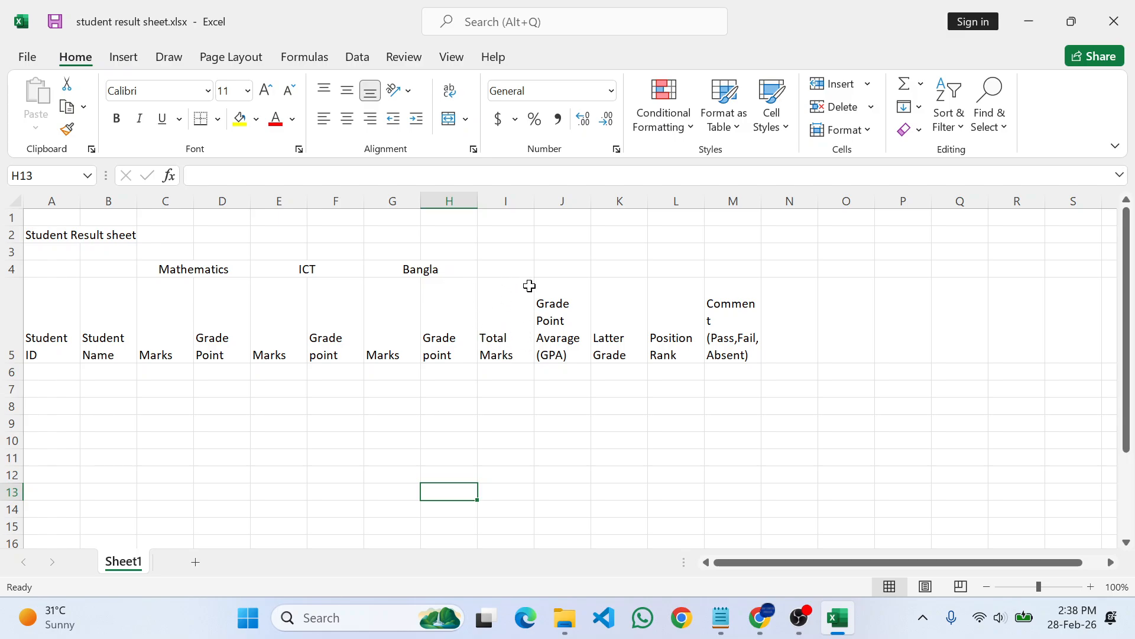
left_click_drag(503, 310, 503, 268)
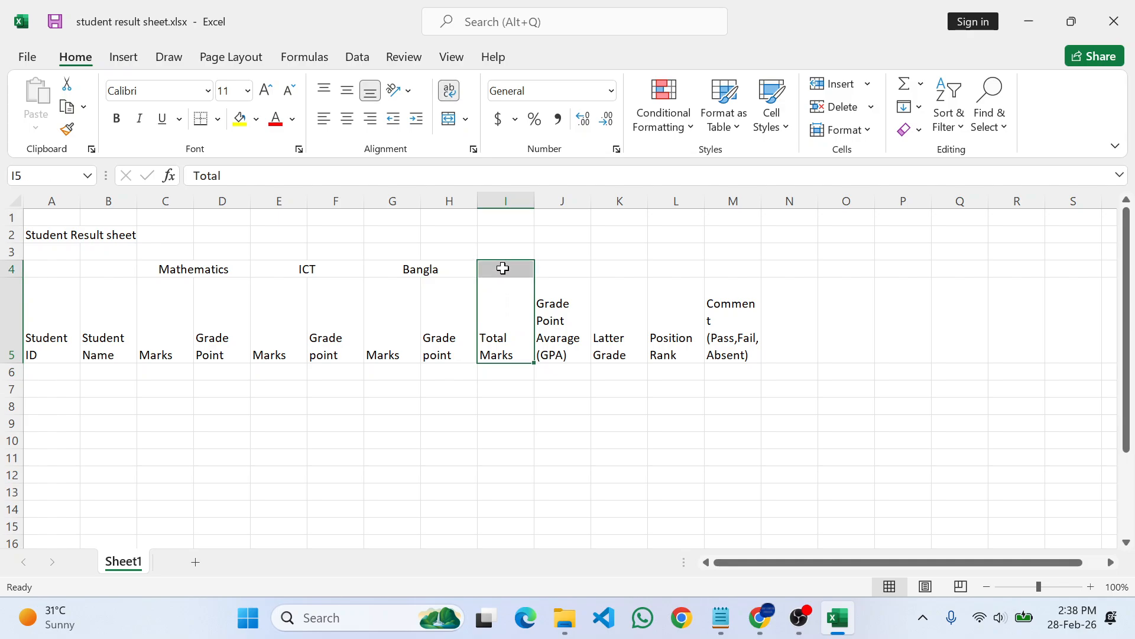
left_click(449, 118)
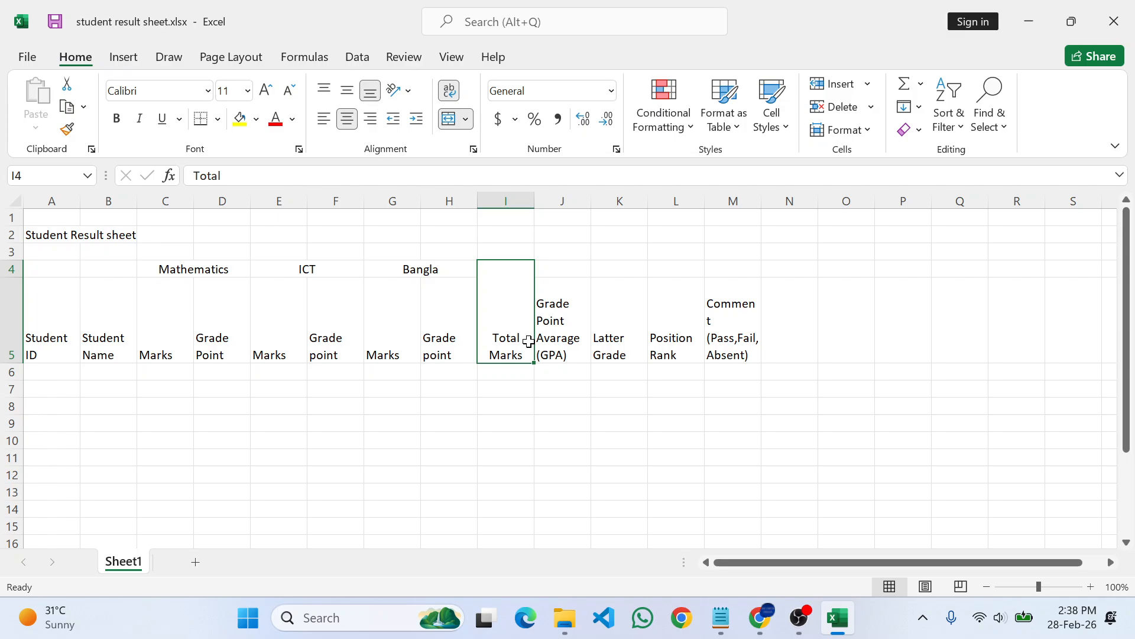
Step: Merge and center the Grade Point Avarage (GPA) heading over J4:J5 and the Latter Grade heading over K4:K5
left_click_drag(560, 322, 562, 272)
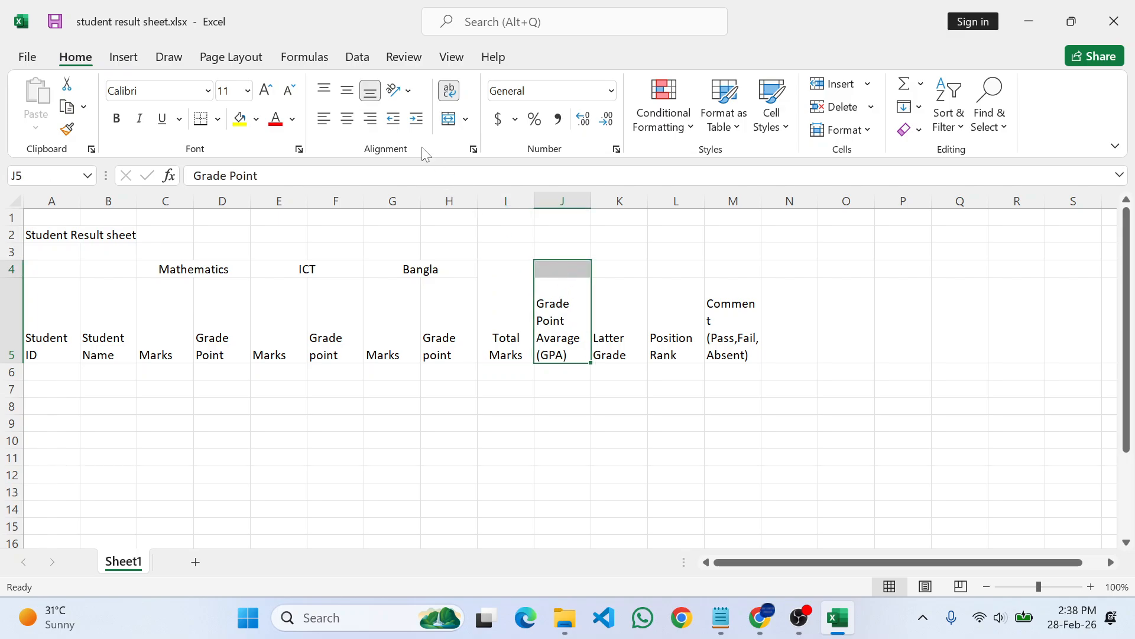
left_click(449, 122)
left_click(610, 331)
left_click_drag(610, 297, 608, 271)
left_click(456, 122)
Step: Merge and center the Position Rank heading over L4:L5 and the Comment (Pass,Fail,Absent) heading over M4:M5
left_click(665, 353)
left_click_drag(670, 332, 674, 276)
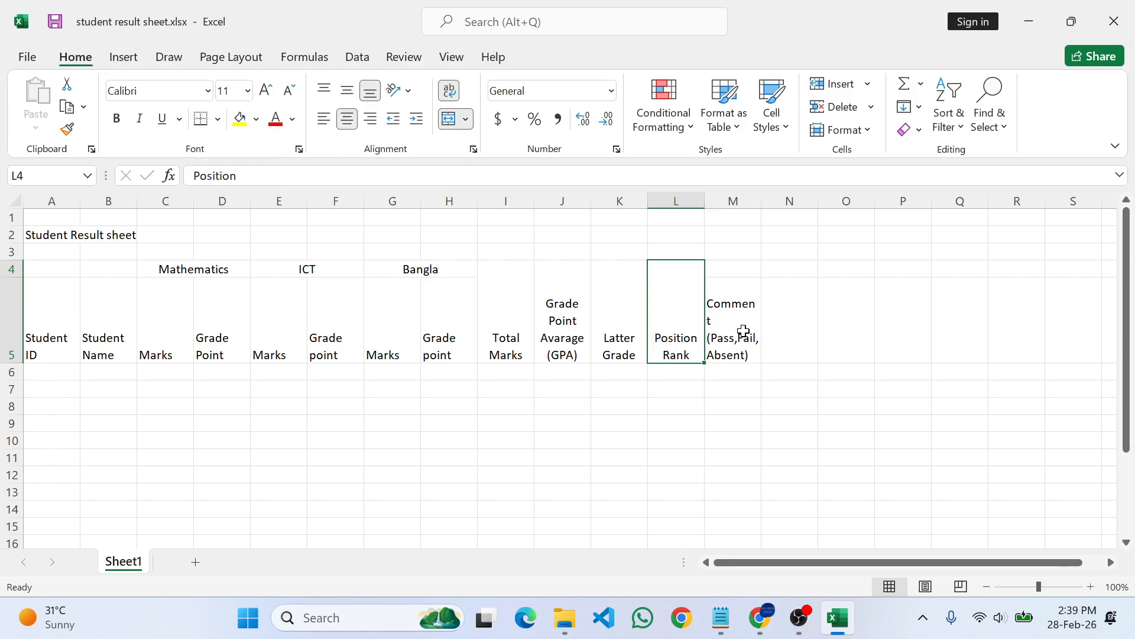
left_click(737, 322)
left_click_drag(742, 282, 740, 271)
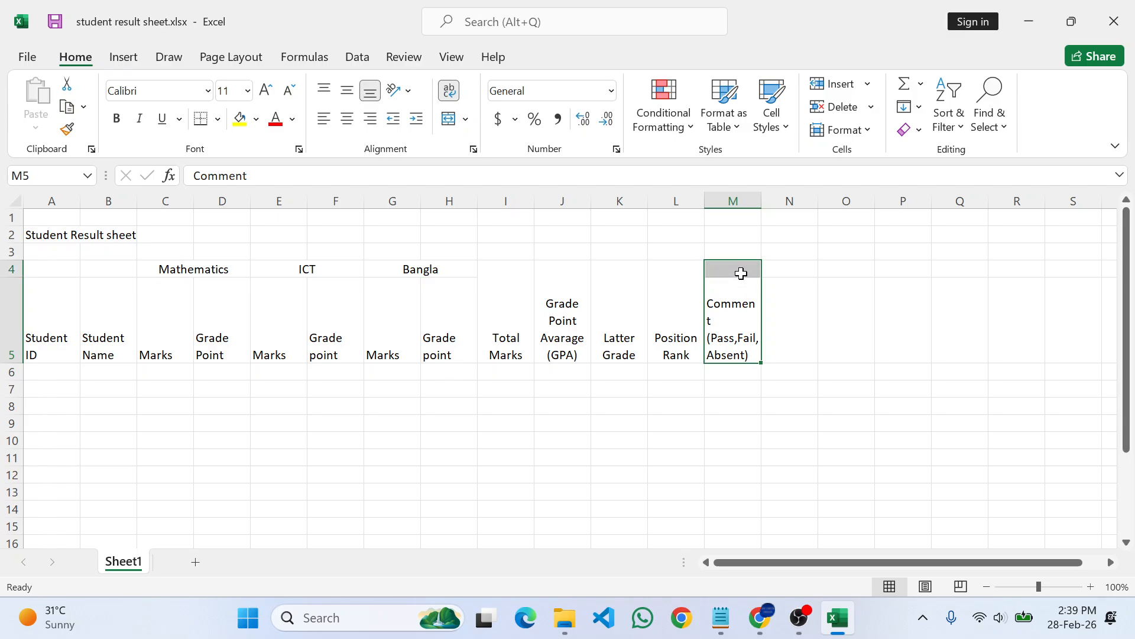
left_click(449, 119)
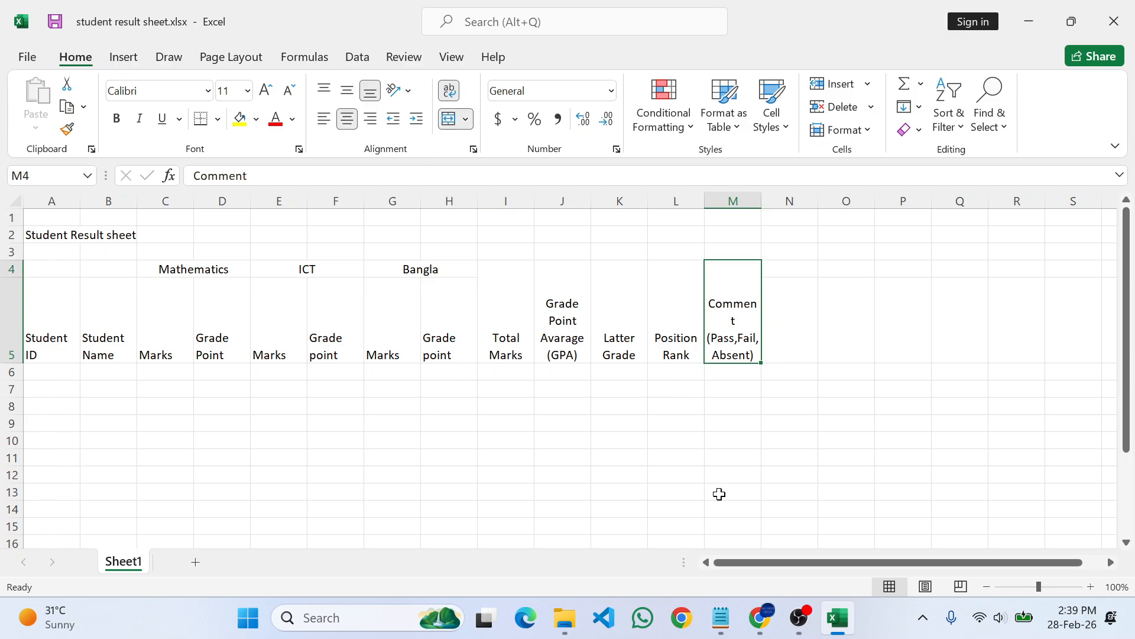
left_click(505, 441)
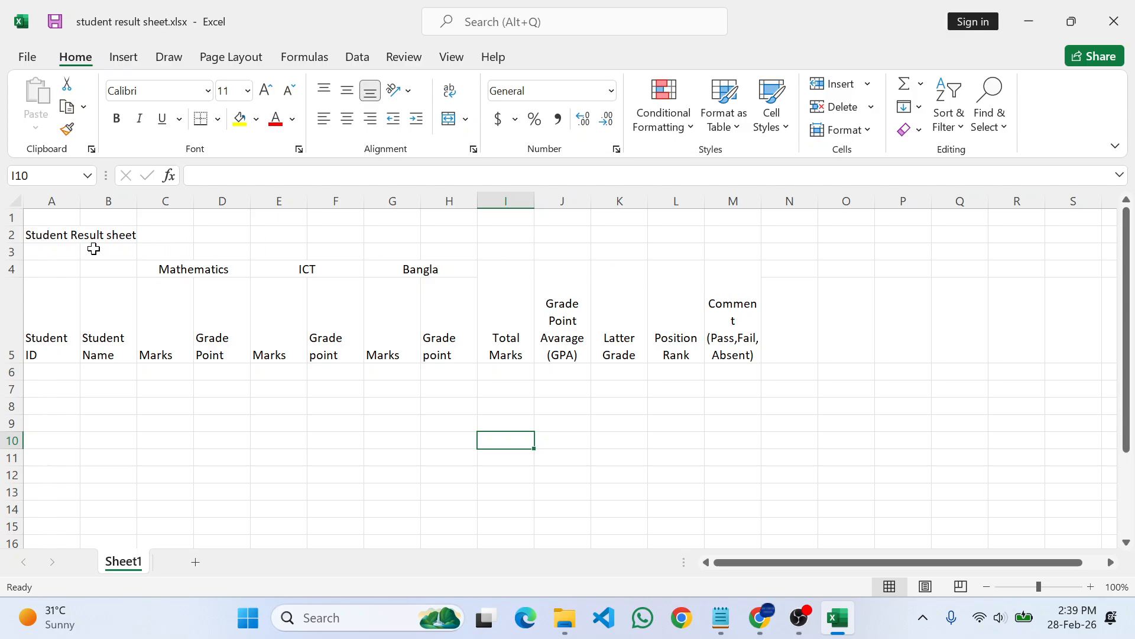
Step: Check the Student Result Sheet title layout in Excel.pdf in Chrome, and return to the Excel workbook
left_click(62, 222)
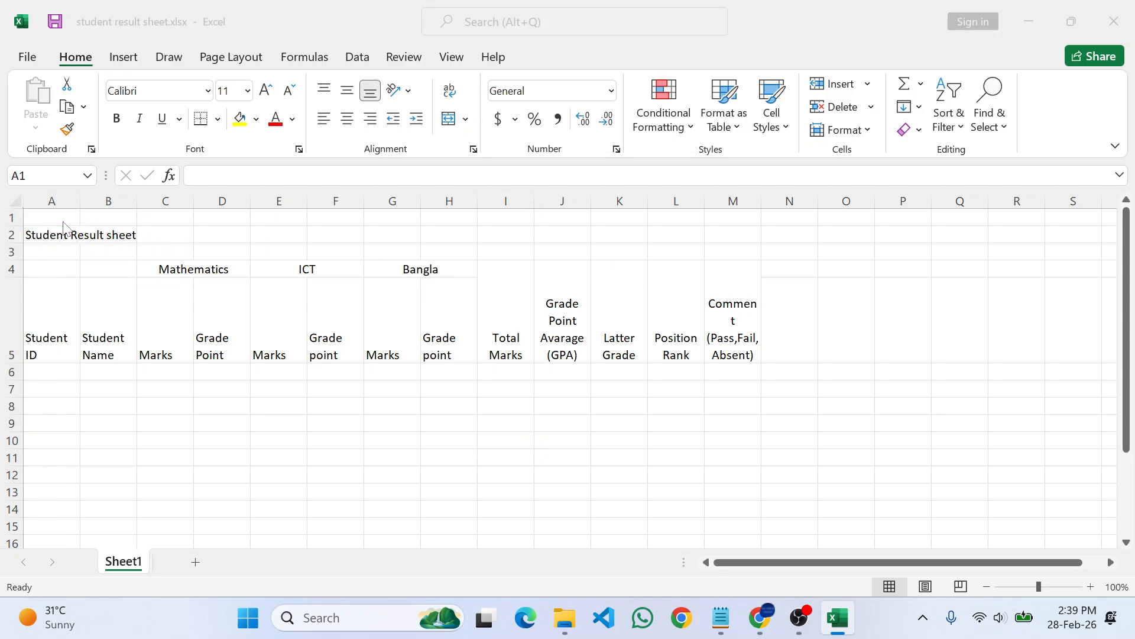
key("alt+Tab")
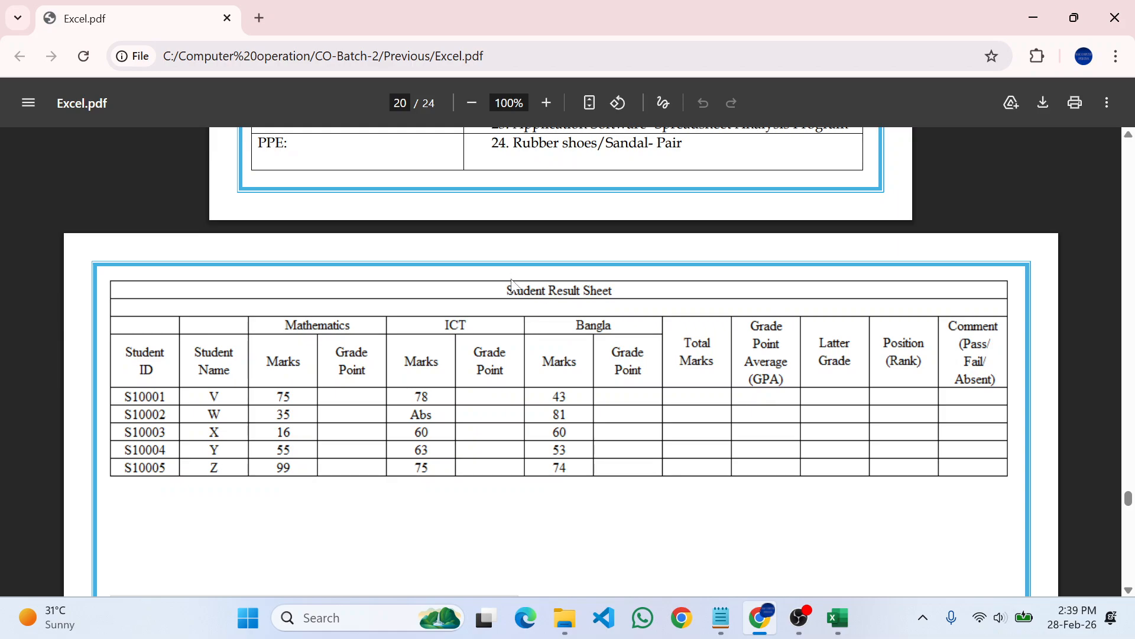
key("alt+Tab")
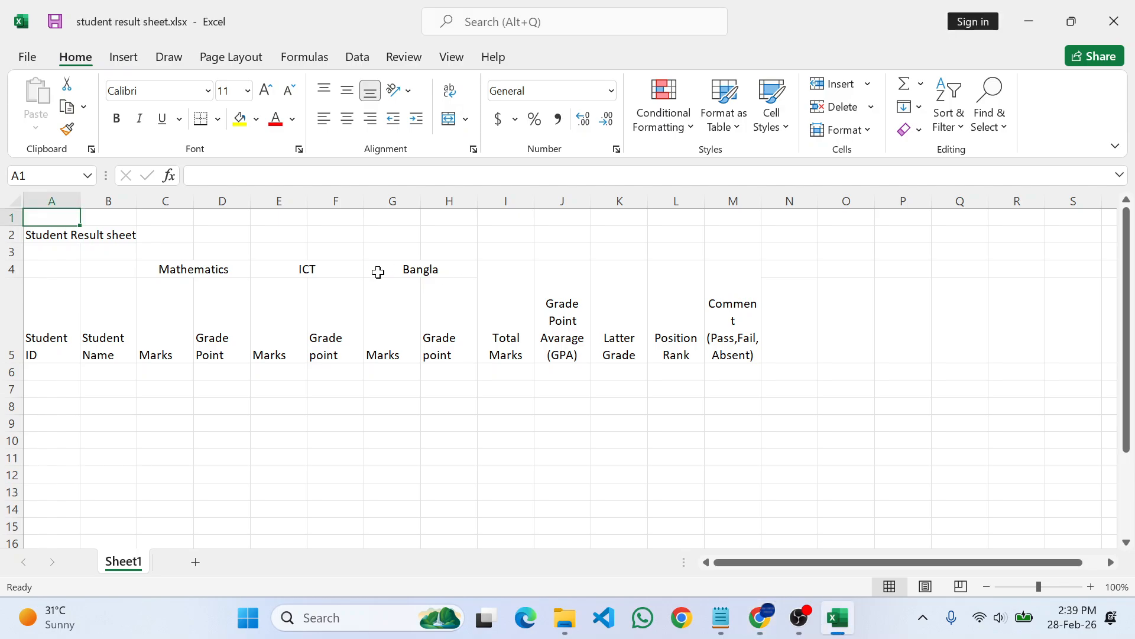
left_click(10, 215)
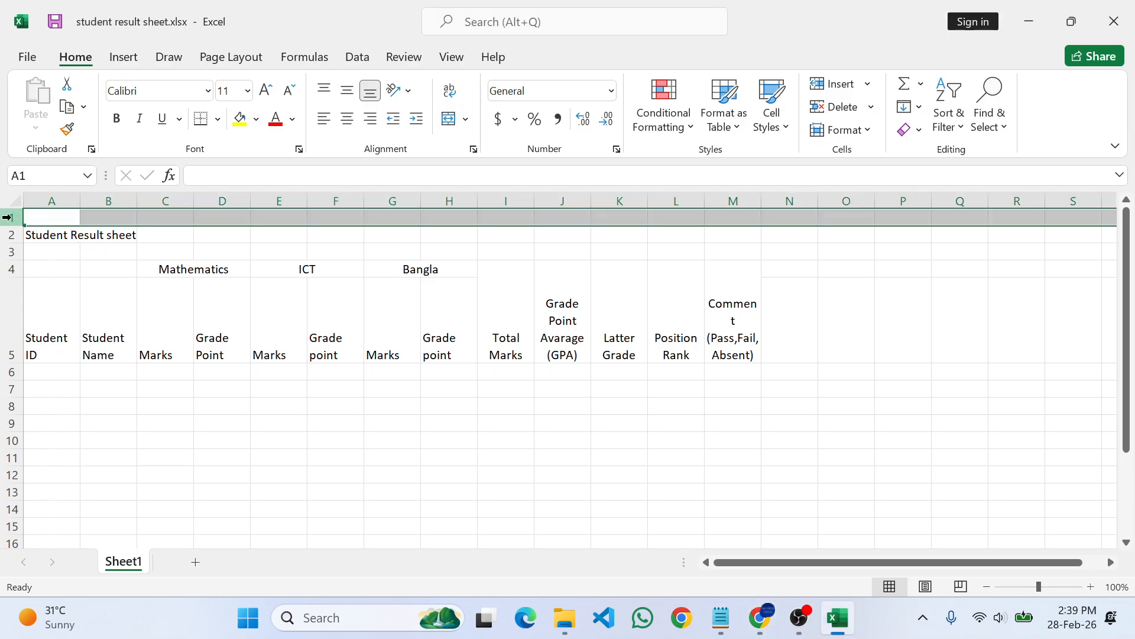
right_click(12, 217)
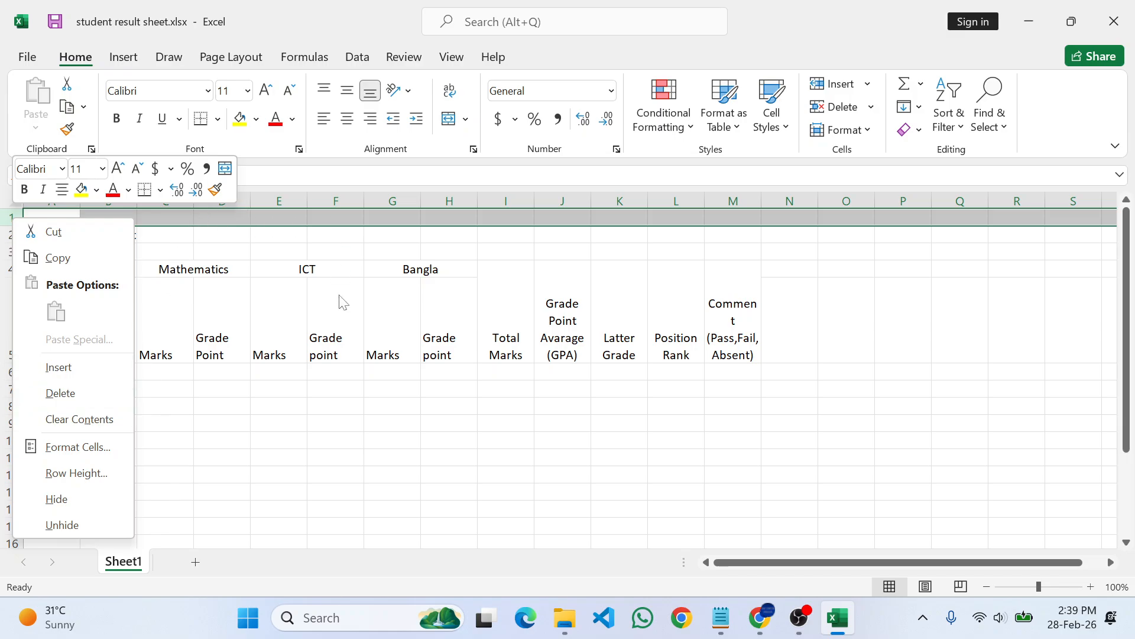
key("Escape")
left_click(294, 475)
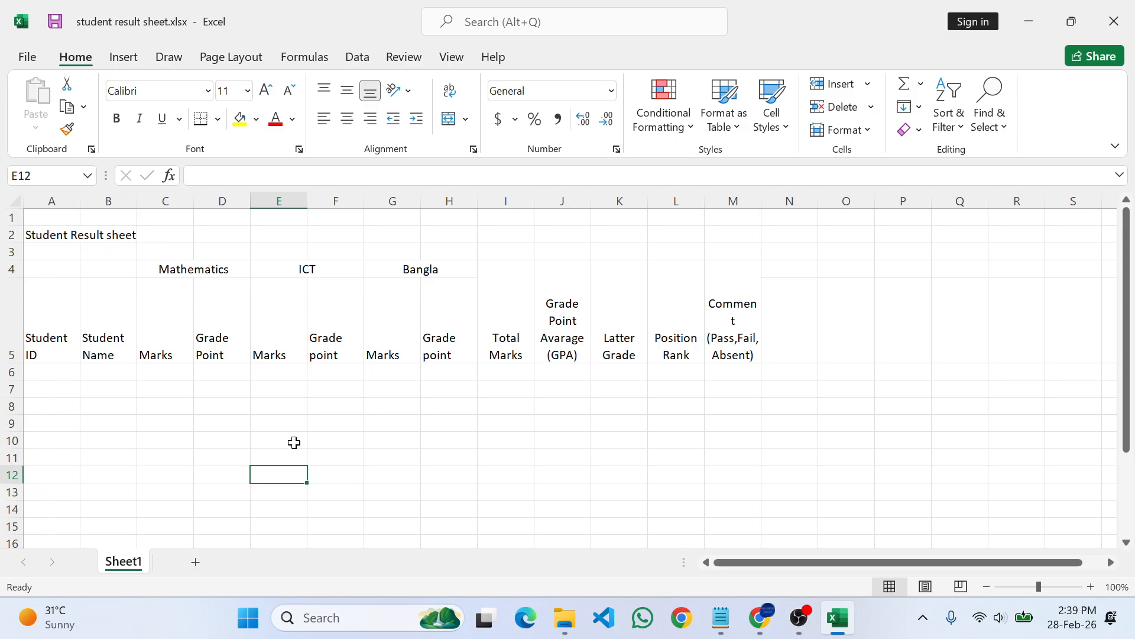
left_click_drag(60, 221, 707, 231)
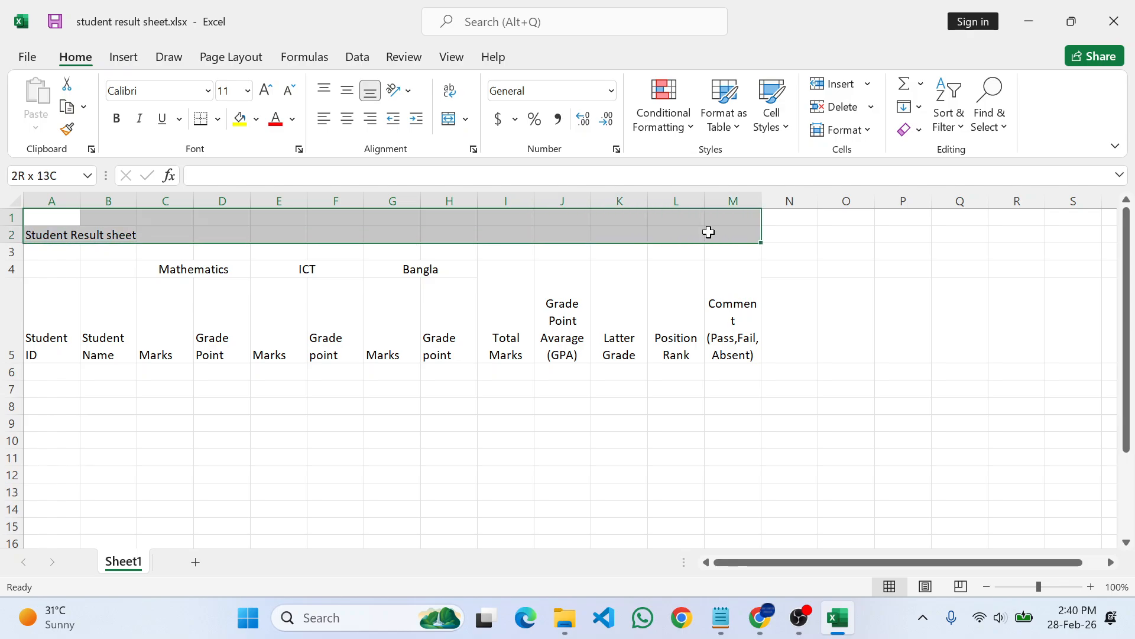
left_click(482, 473)
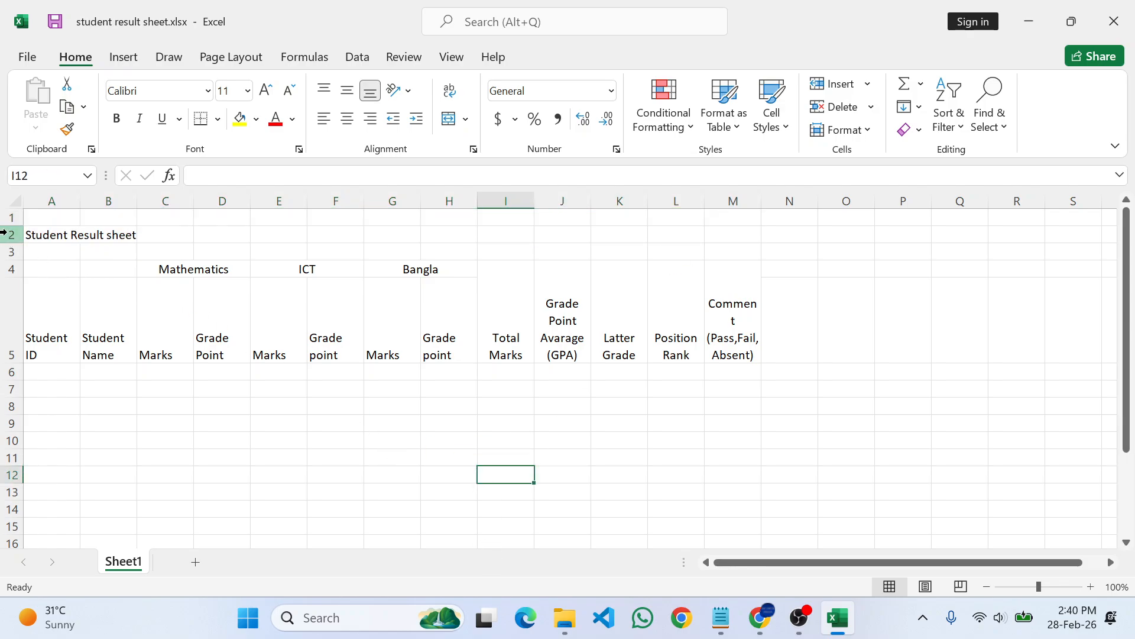
left_click(8, 217)
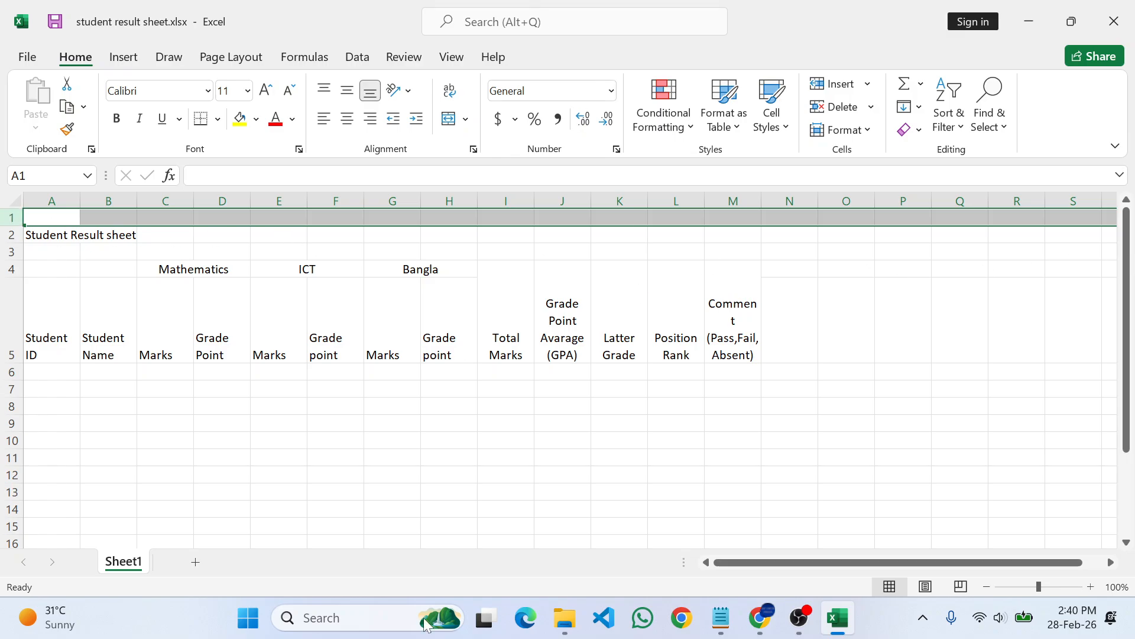
left_click(828, 424)
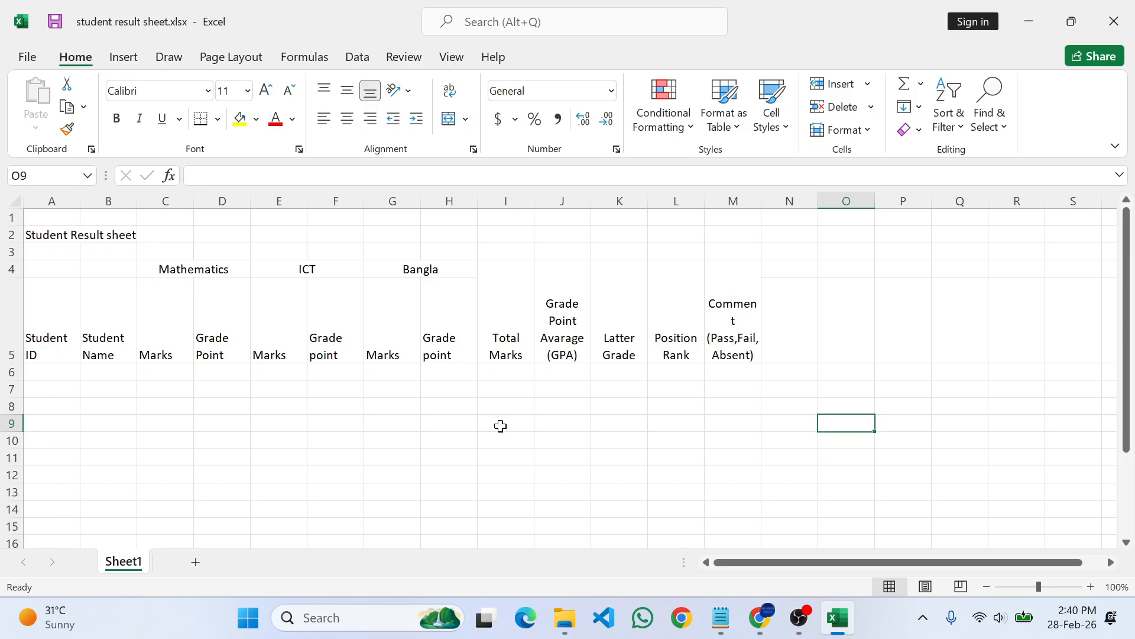
left_click(799, 439)
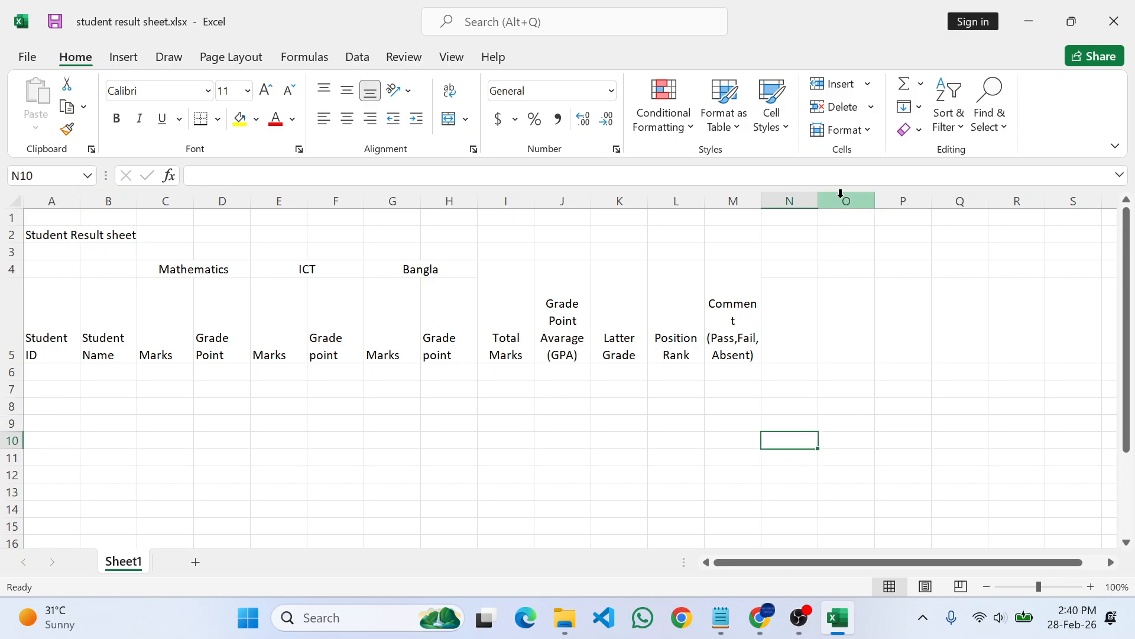
left_click(842, 200)
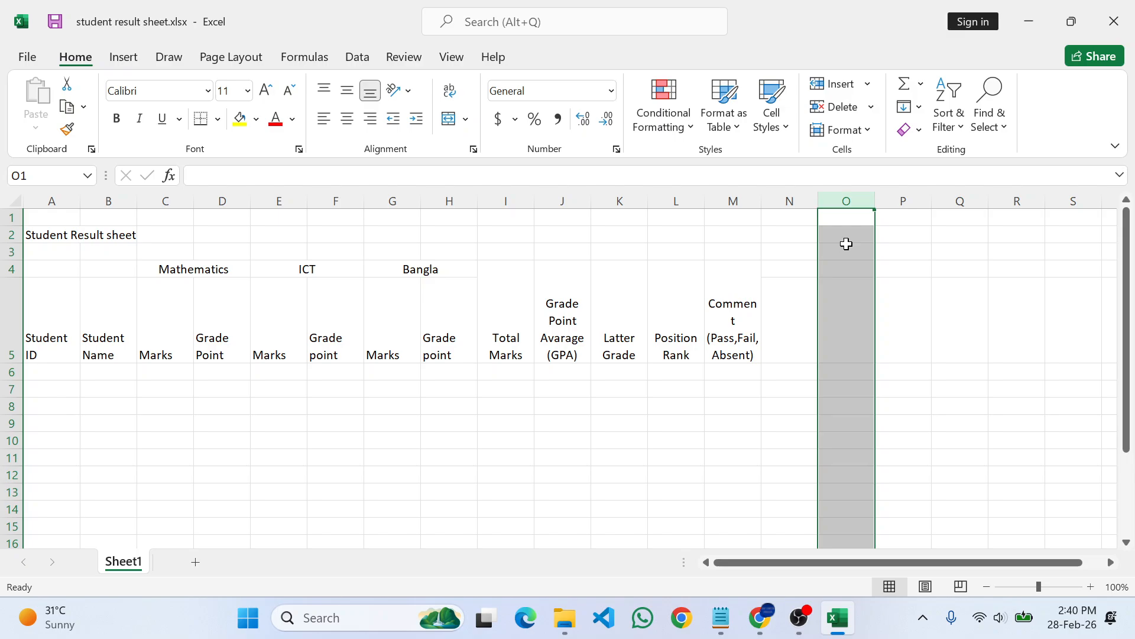
left_click(3, 219)
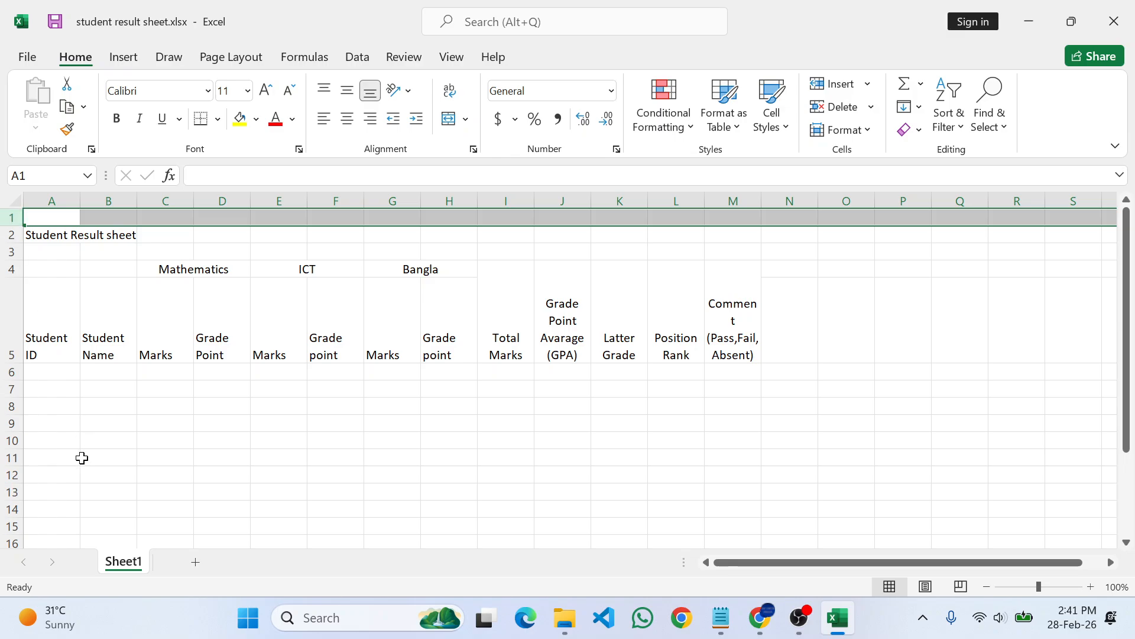
left_click(799, 617)
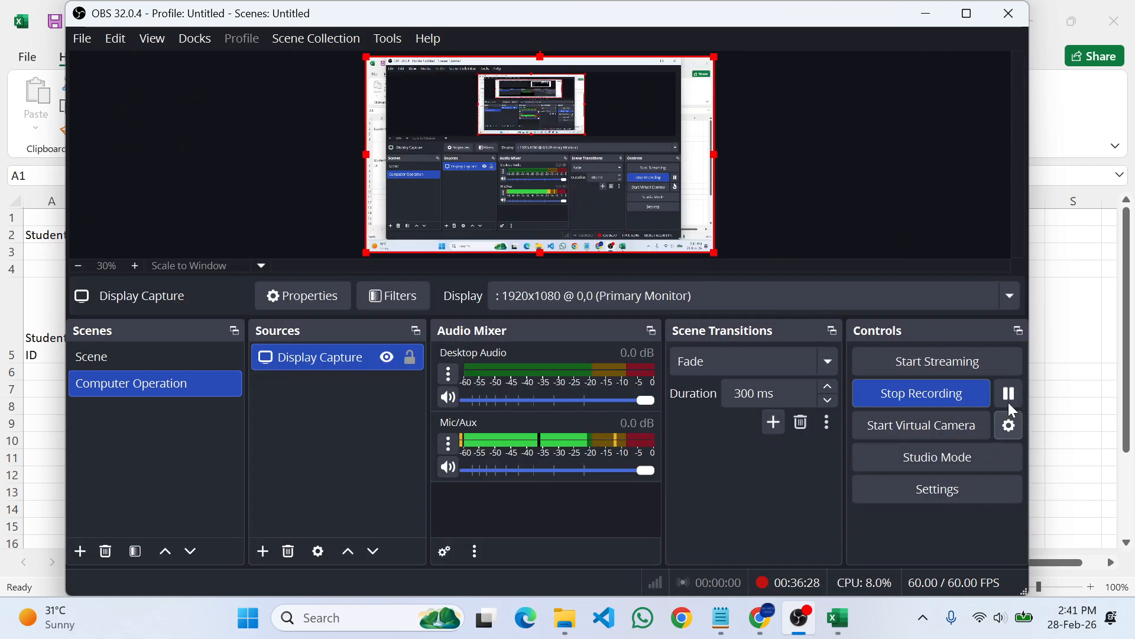
left_click(932, 19)
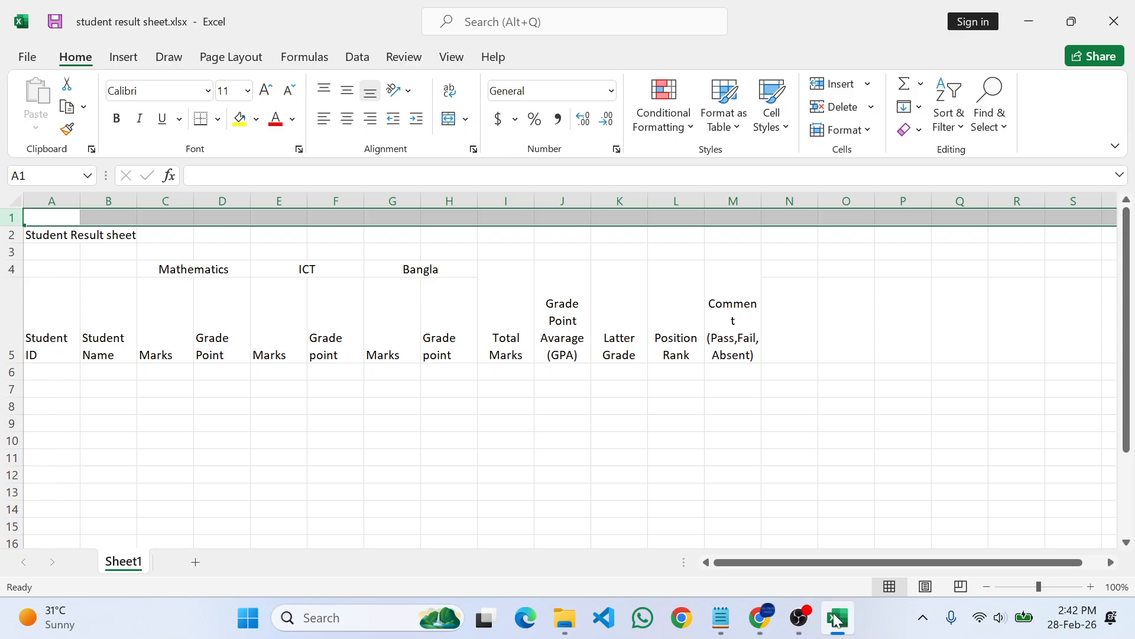
left_click(811, 630)
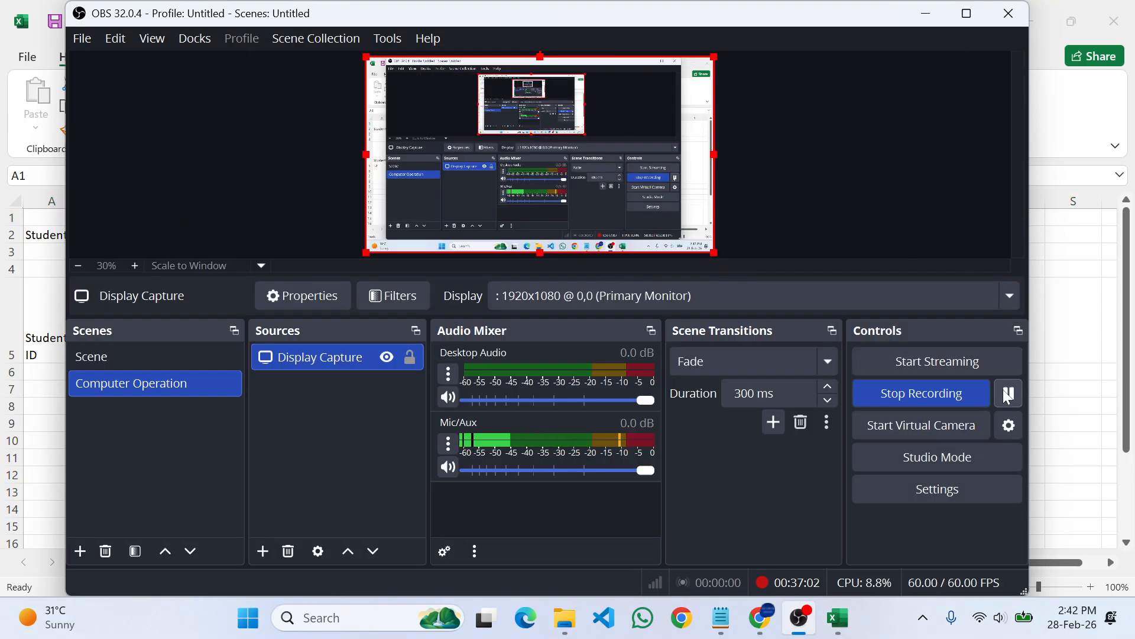
left_click(926, 13)
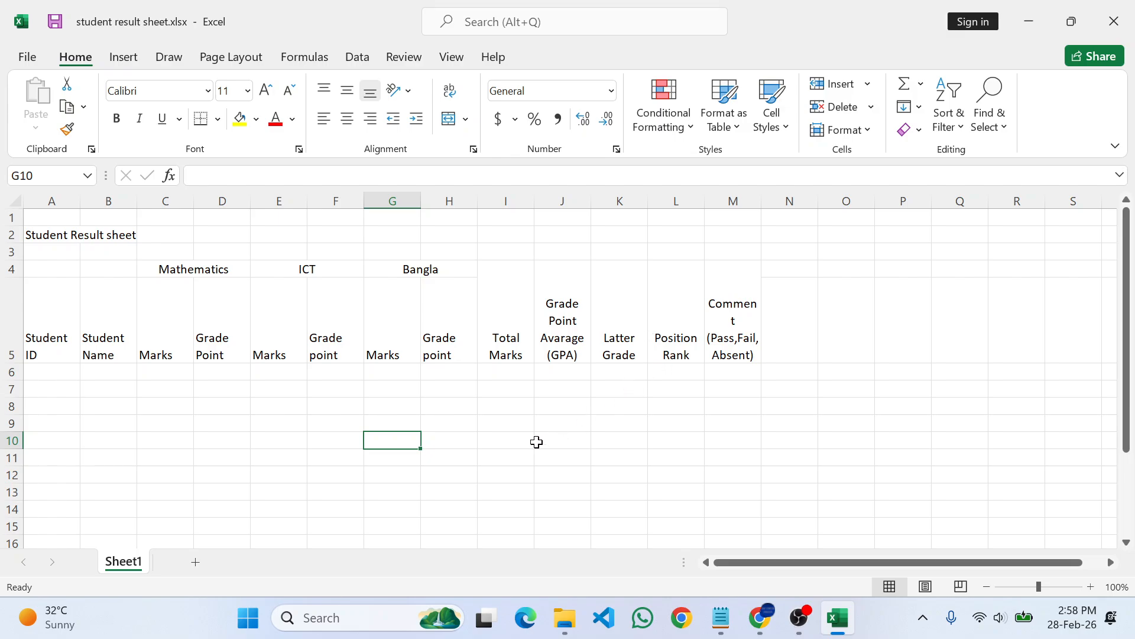
Step: Merge and center the Student Result sheet title across cells A2:M2
left_click(533, 440)
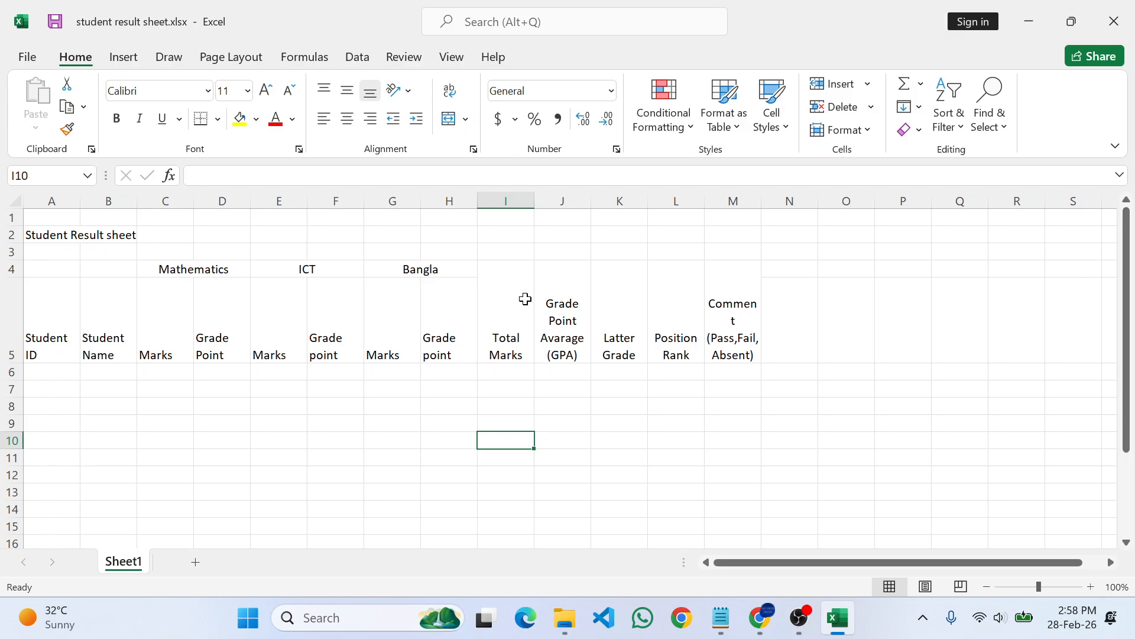
left_click(69, 234)
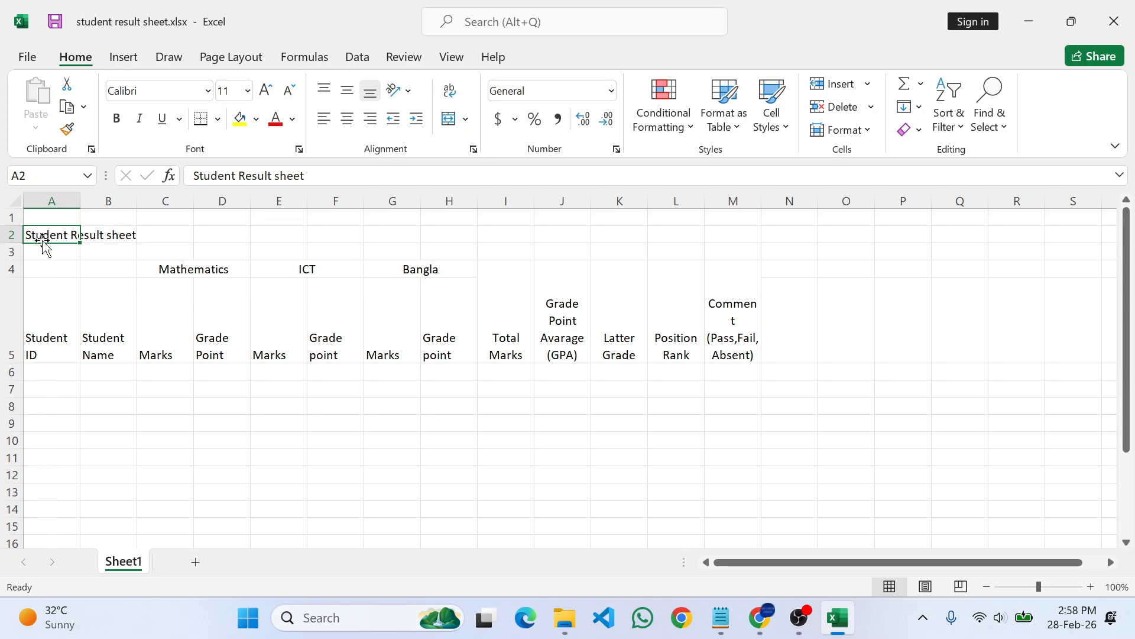
left_click_drag(45, 236, 718, 237)
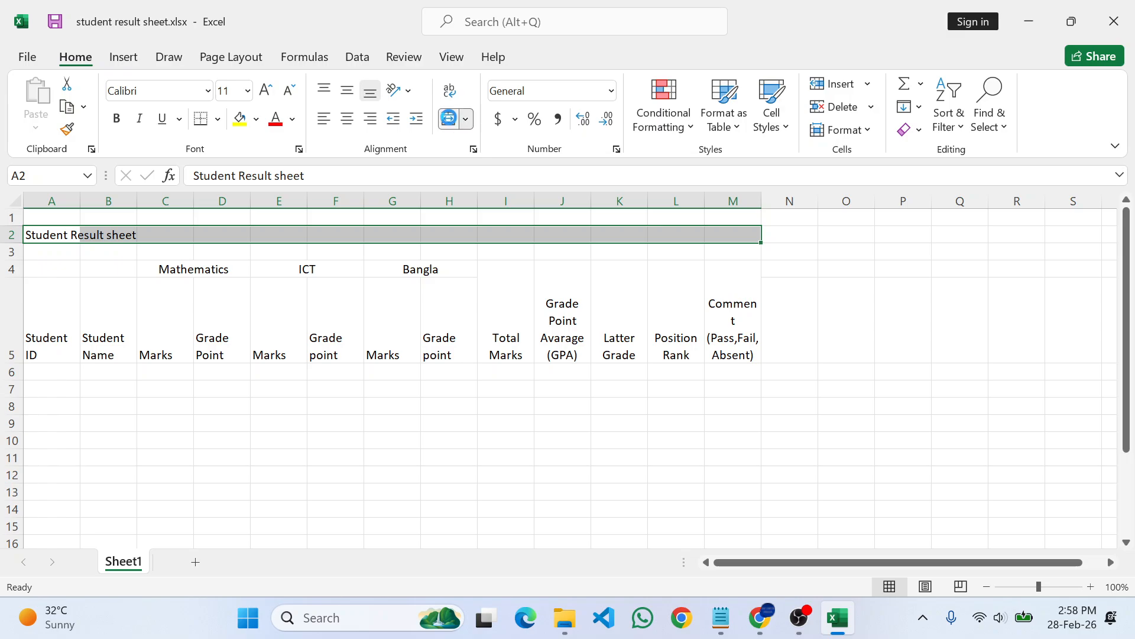
left_click(449, 119)
left_click(562, 389)
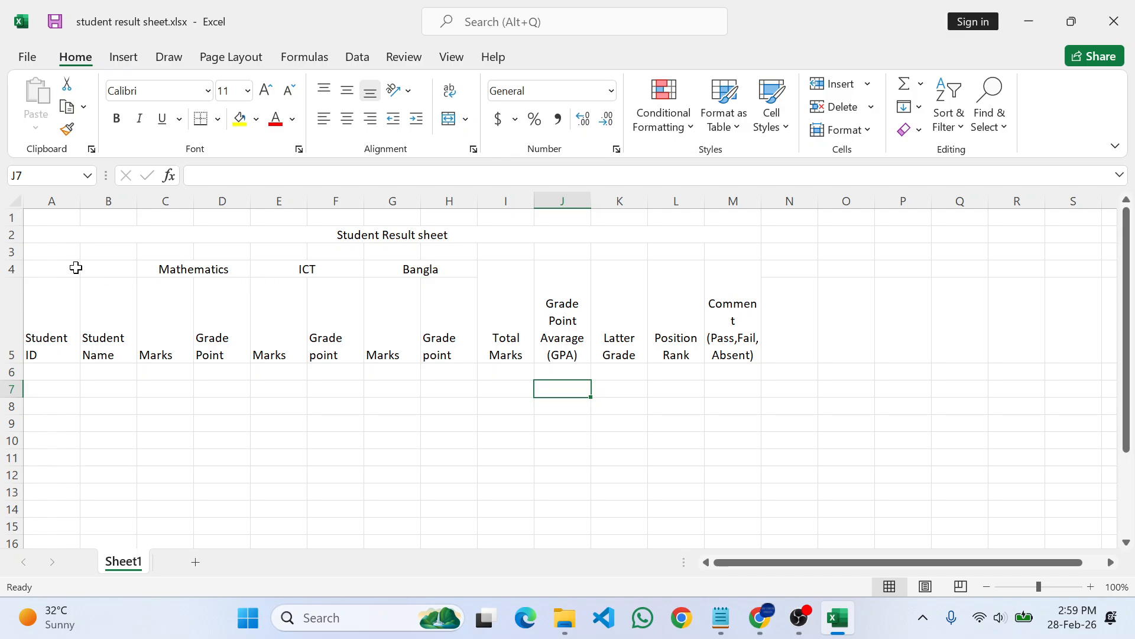
Step: Merge and center the blank row beneath the title across cells A3:M3
left_click(46, 254)
left_click_drag(45, 253, 716, 254)
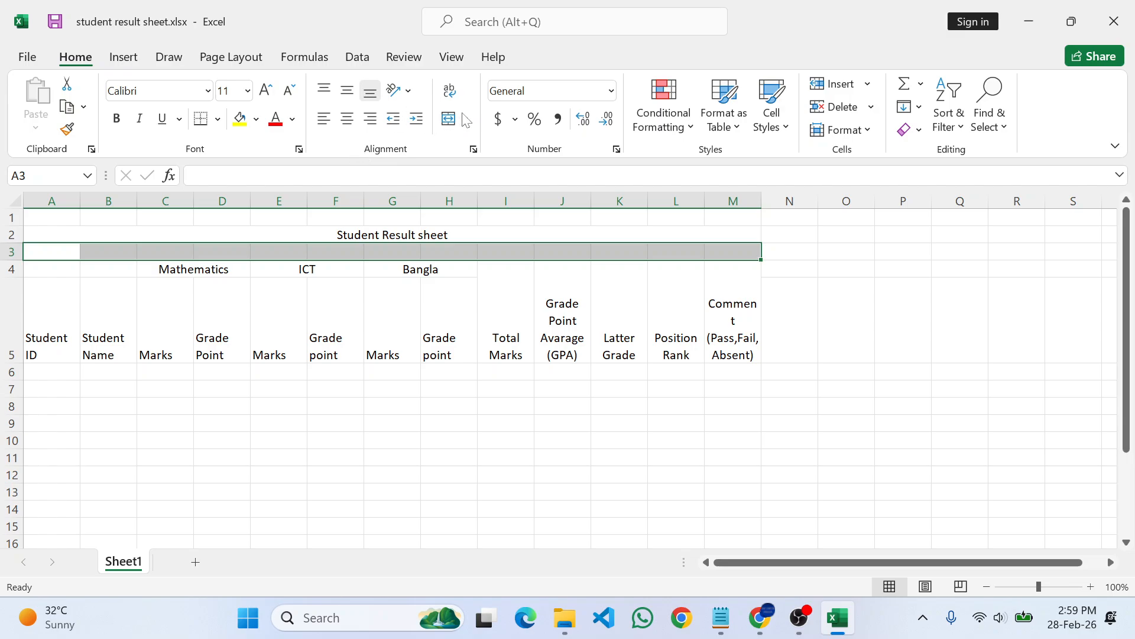
left_click(448, 119)
left_click(433, 442)
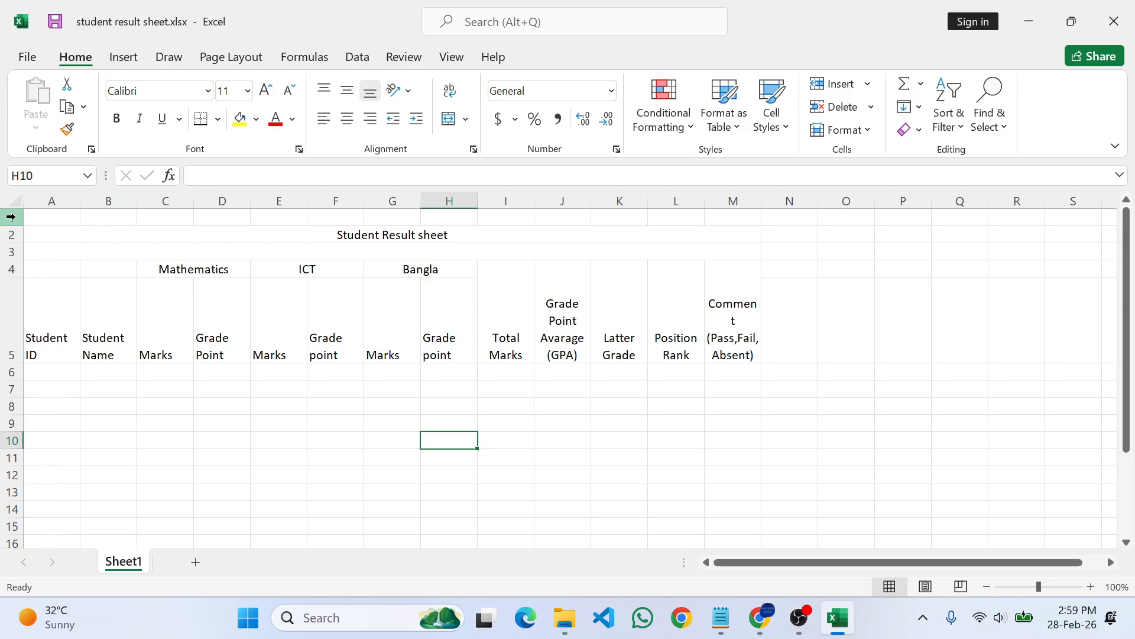
Step: Delete the empty row 1 above the Student Result sheet title
left_click(10, 217)
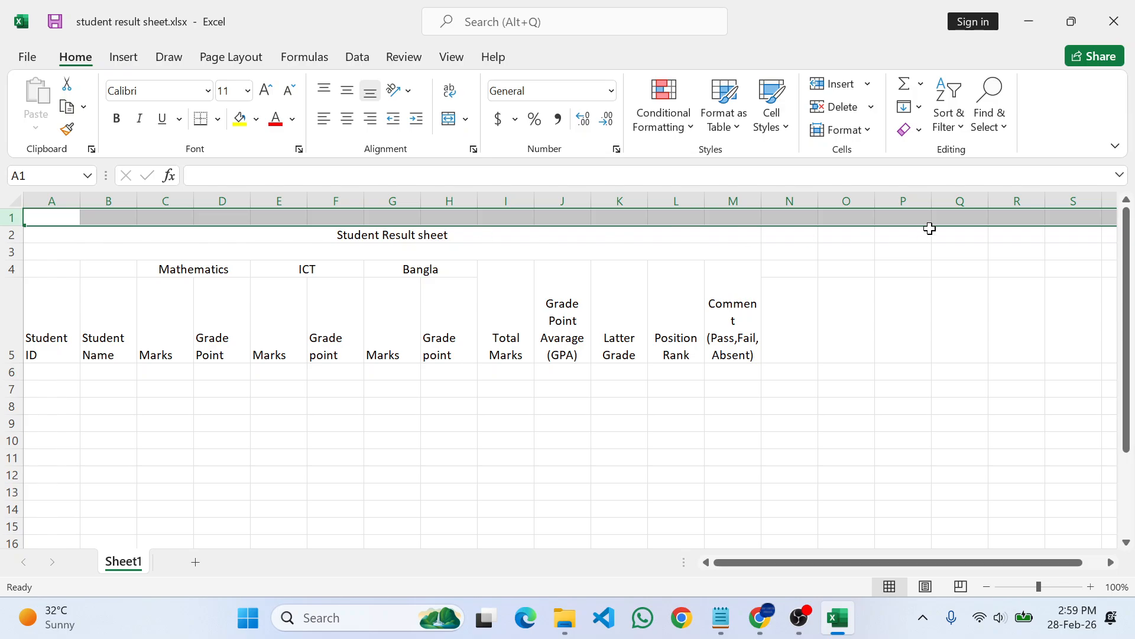
right_click(9, 219)
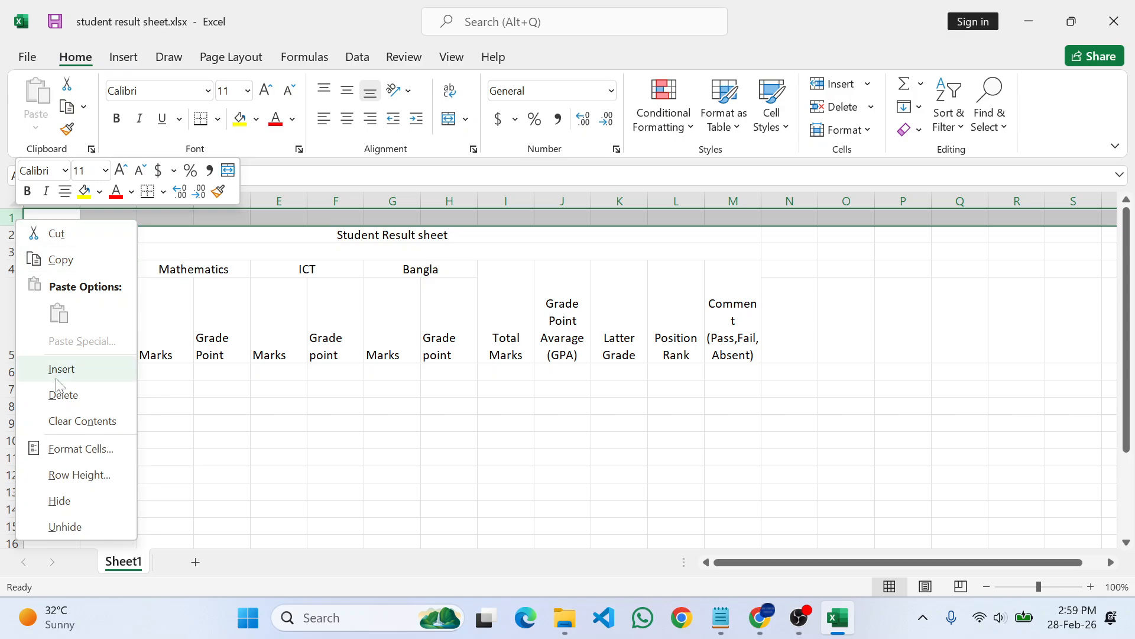
left_click(58, 397)
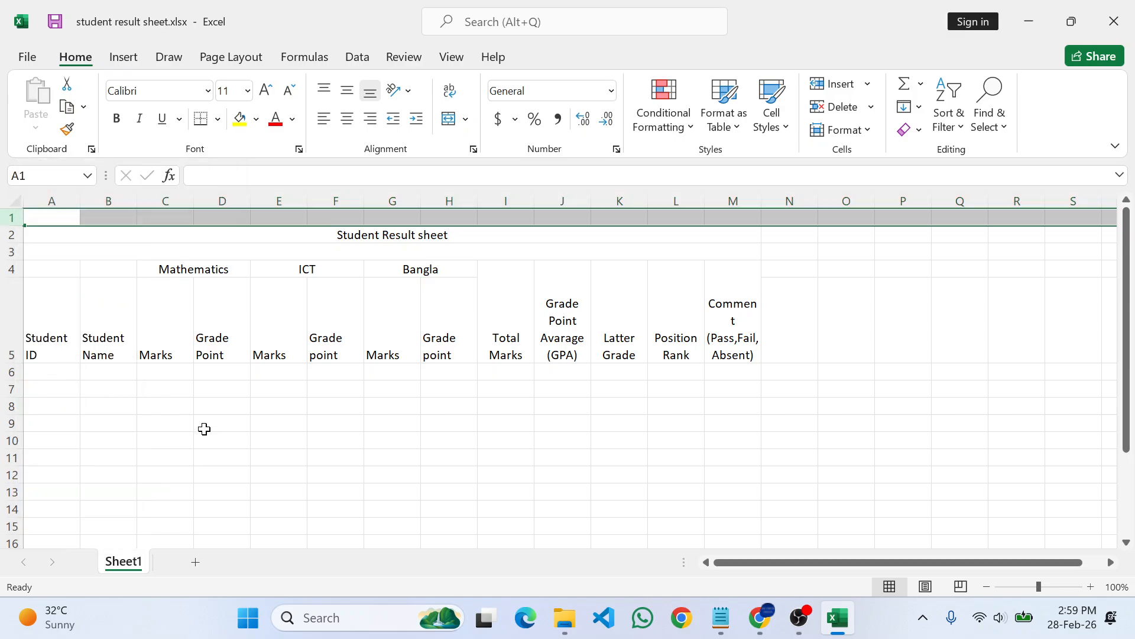
left_click(464, 424)
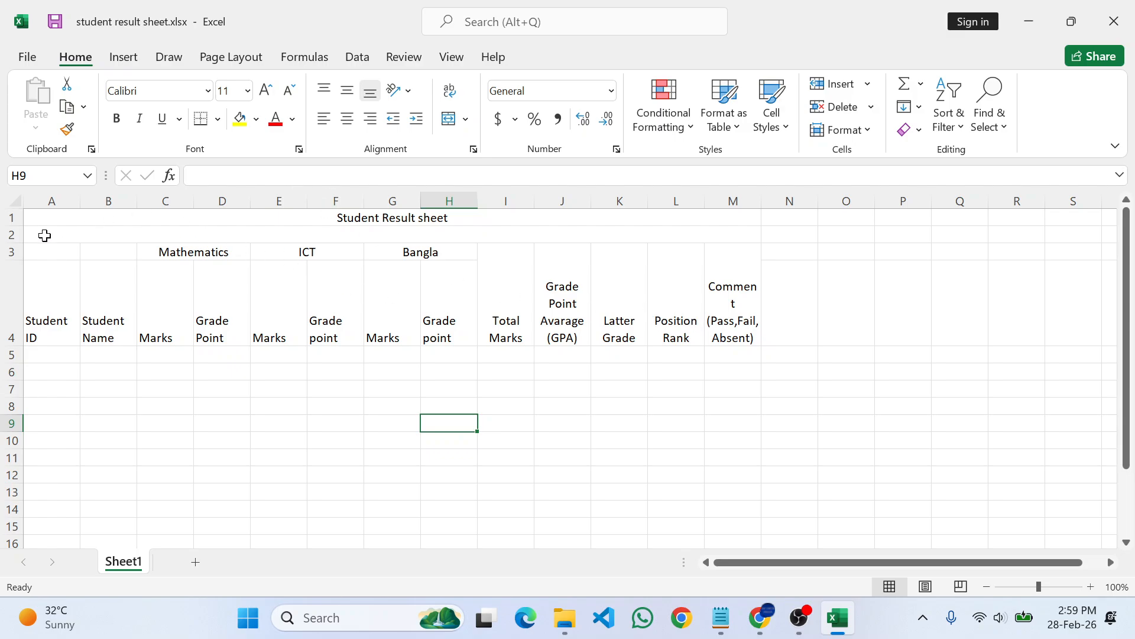
left_click(44, 235)
right_click(44, 236)
key("Escape")
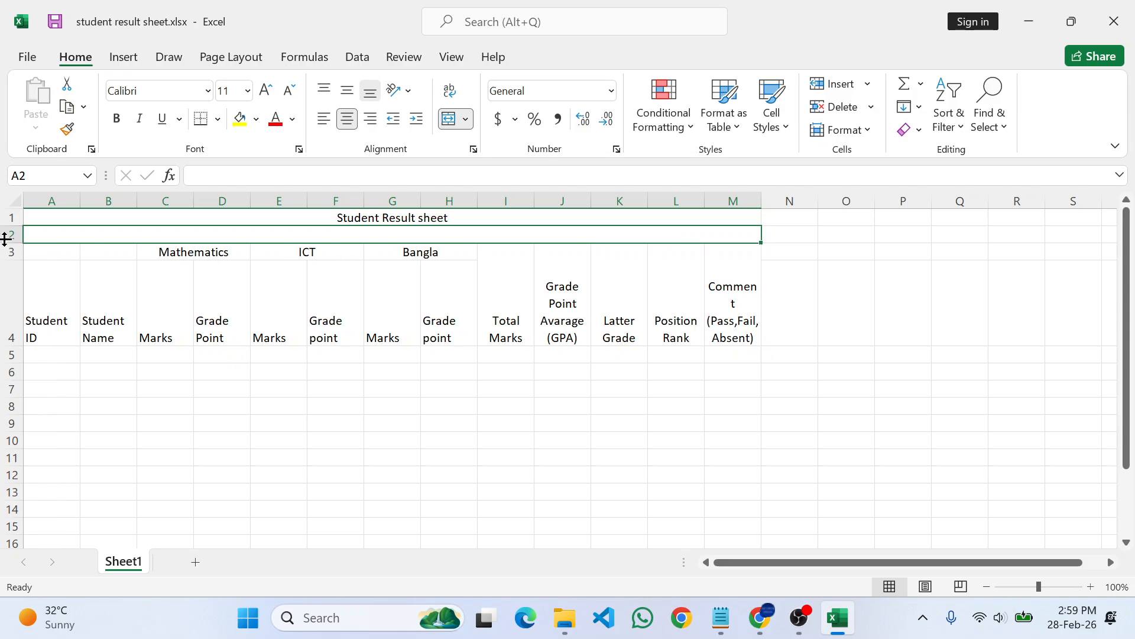
left_click(6, 218)
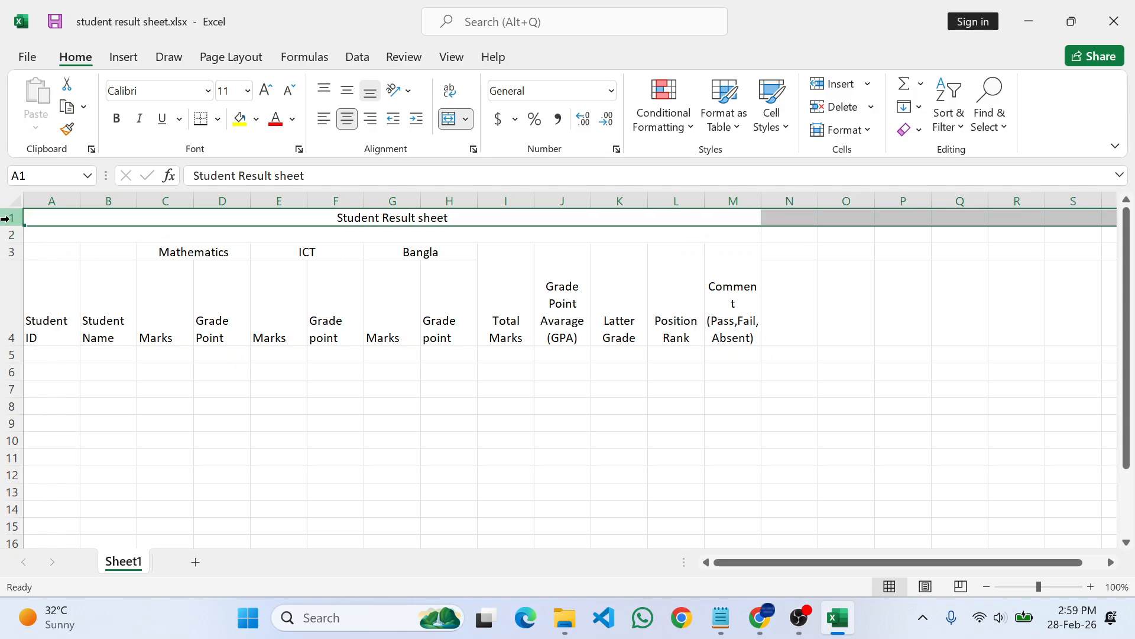
left_click(280, 423)
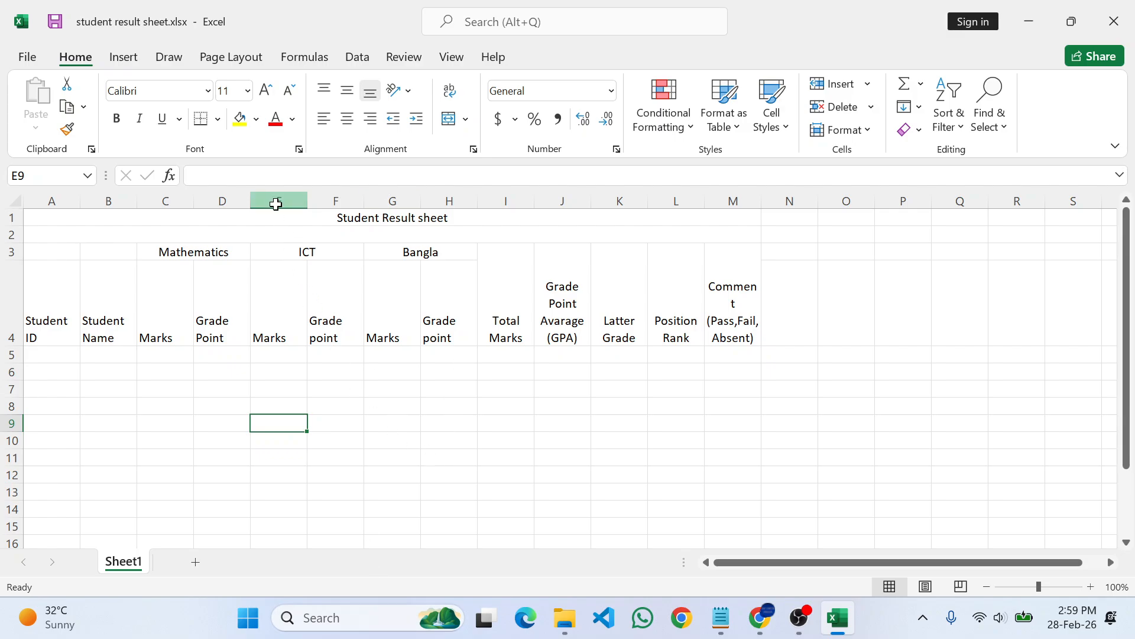
left_click(276, 200)
scroll(268, 427, "down", 20)
scroll(267, 428, "down", 5)
scroll(268, 428, "up", 20)
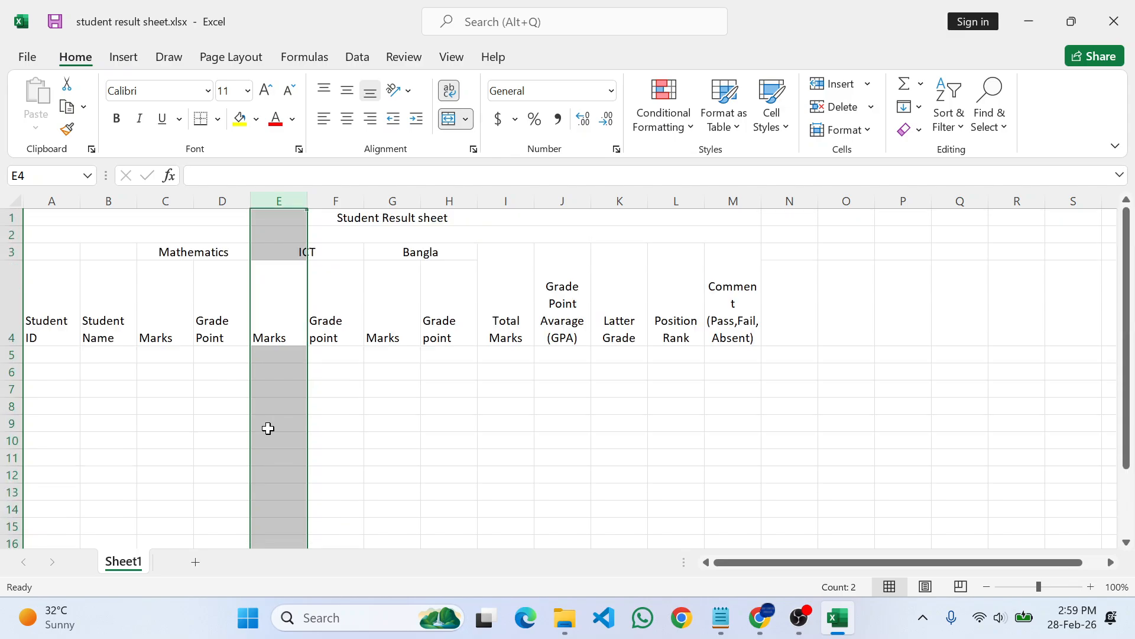
left_click(379, 441)
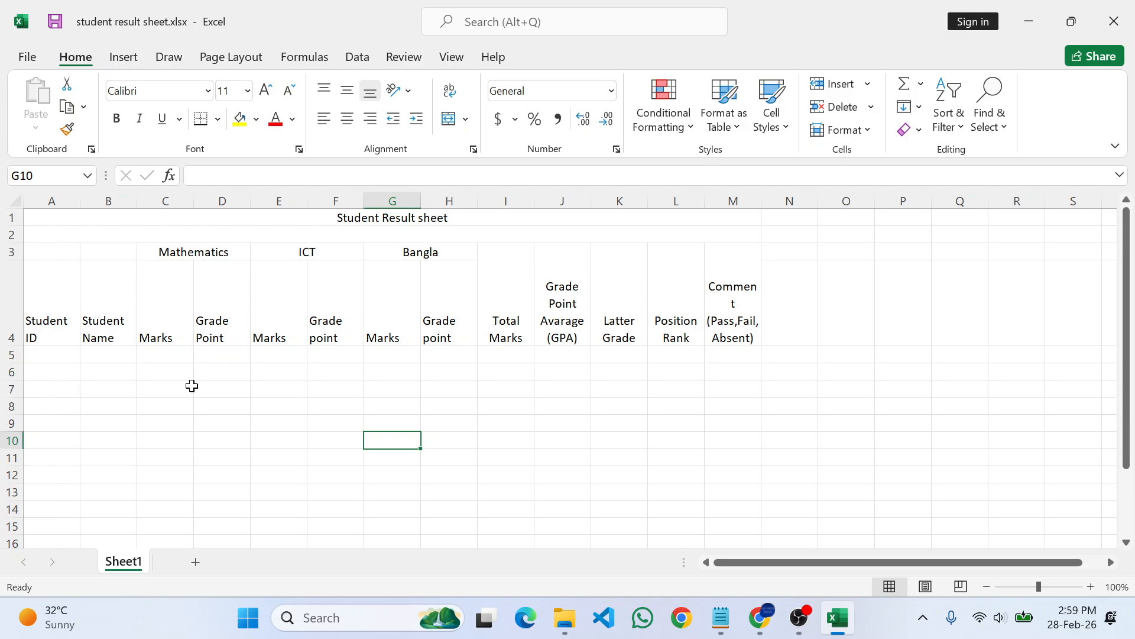
Step: Compare the header rows in the workbook with the Student Result Sheet table in Excel.pdf in Chrome
key("alt+Tab")
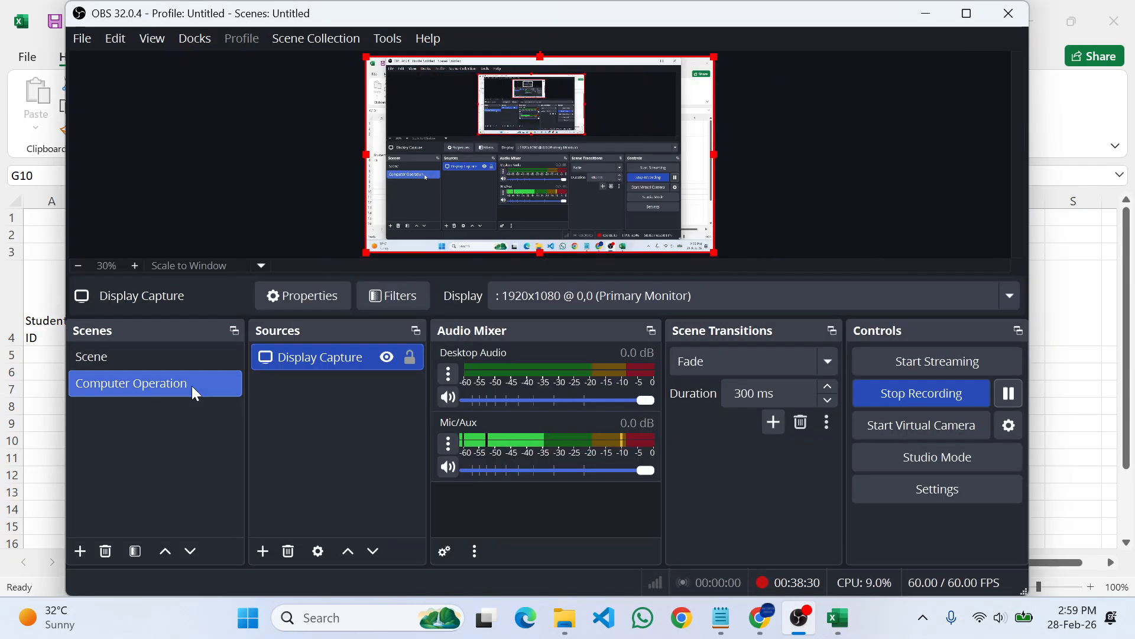
key("alt+Tab")
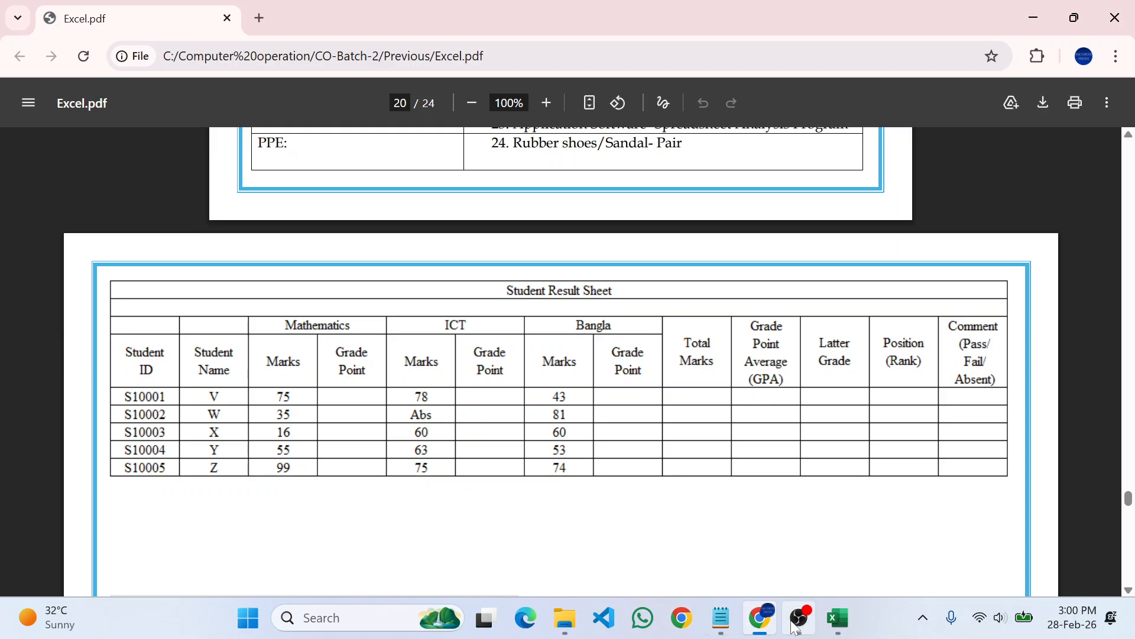
left_click(838, 618)
left_click_drag(66, 213, 230, 315)
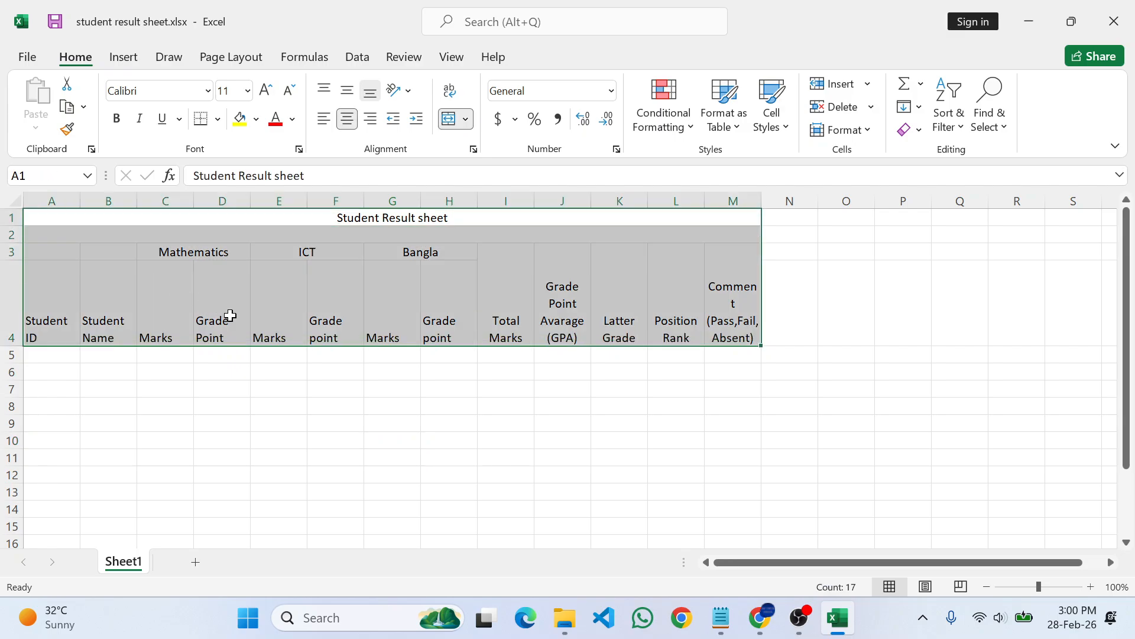
left_click(180, 474)
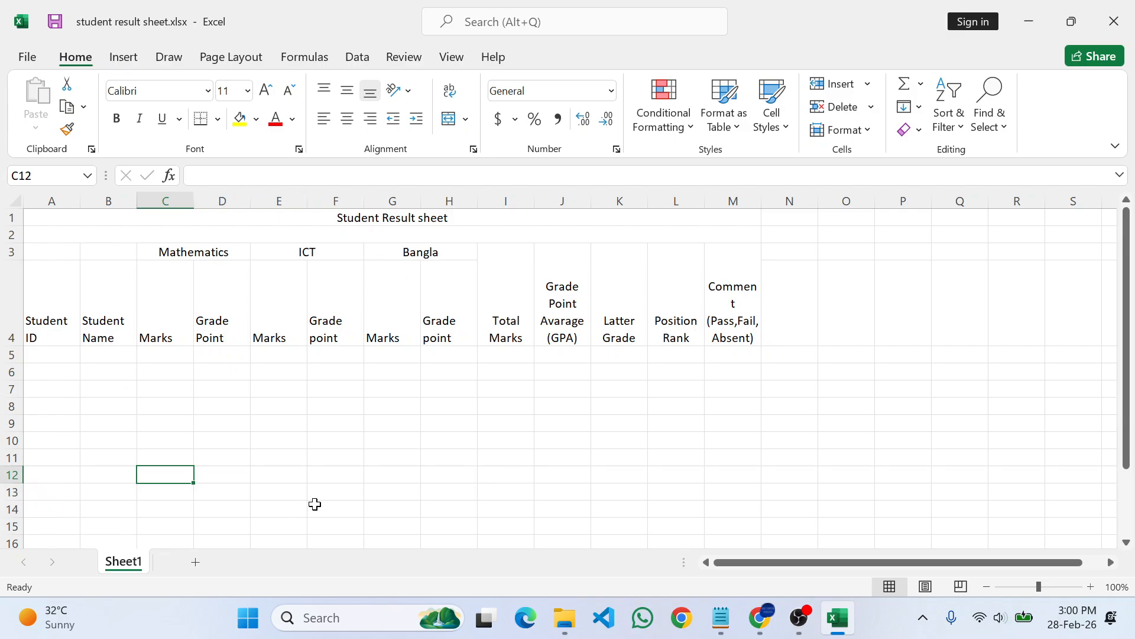
Step: Check the table's extent in Excel.pdf in Chrome, and select the matching range A1:M9 in the Excel workbook
key("alt+Tab")
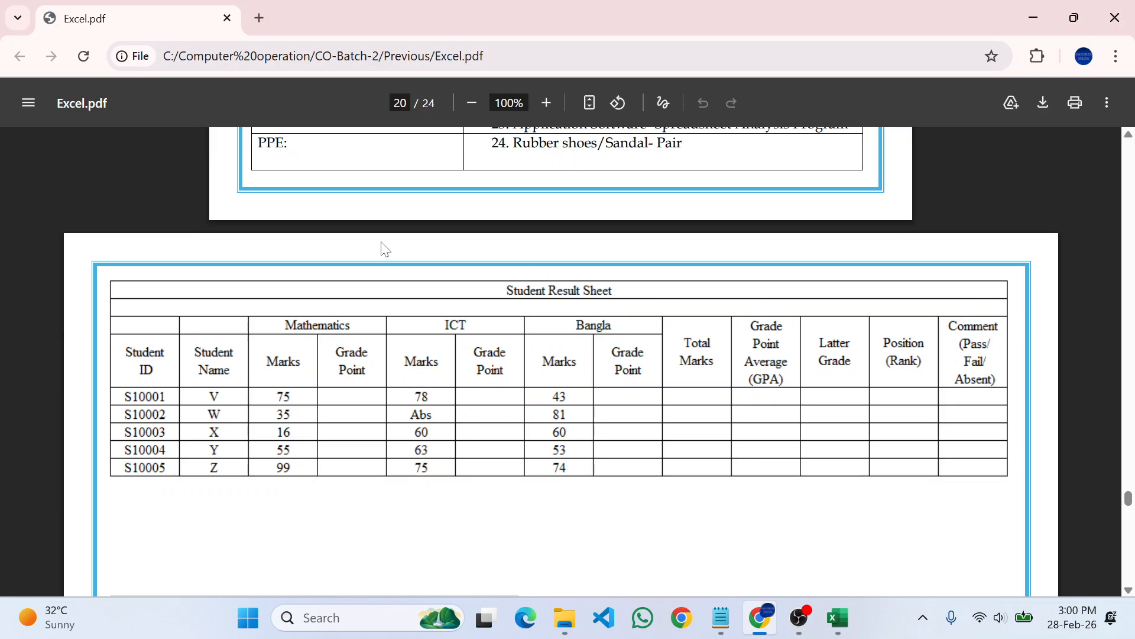
key("alt+Tab")
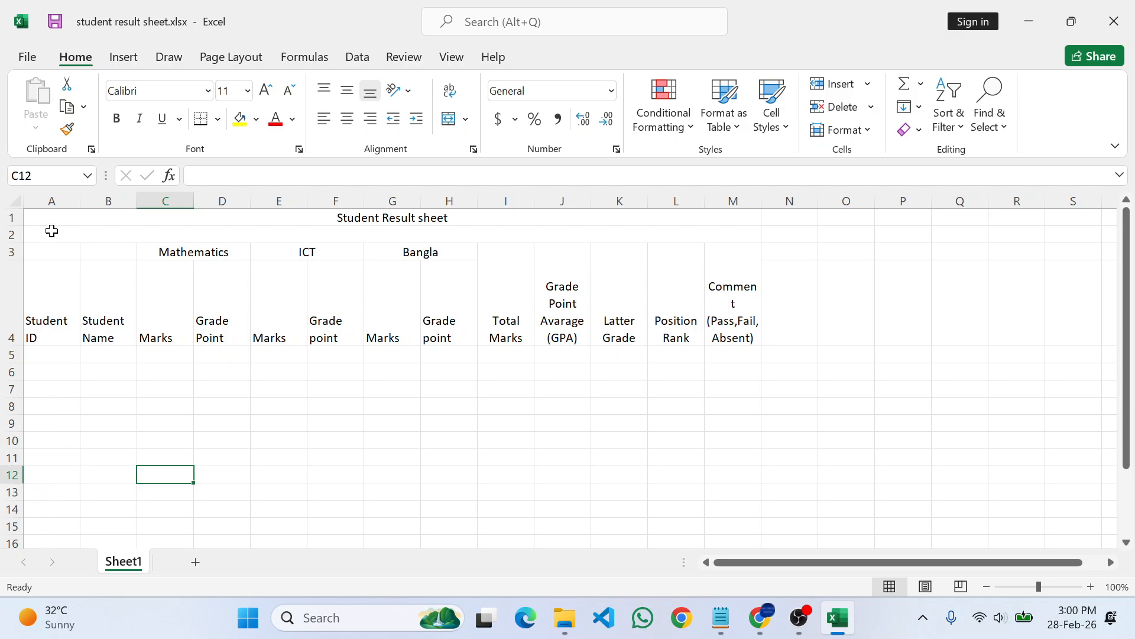
left_click_drag(56, 218, 61, 314)
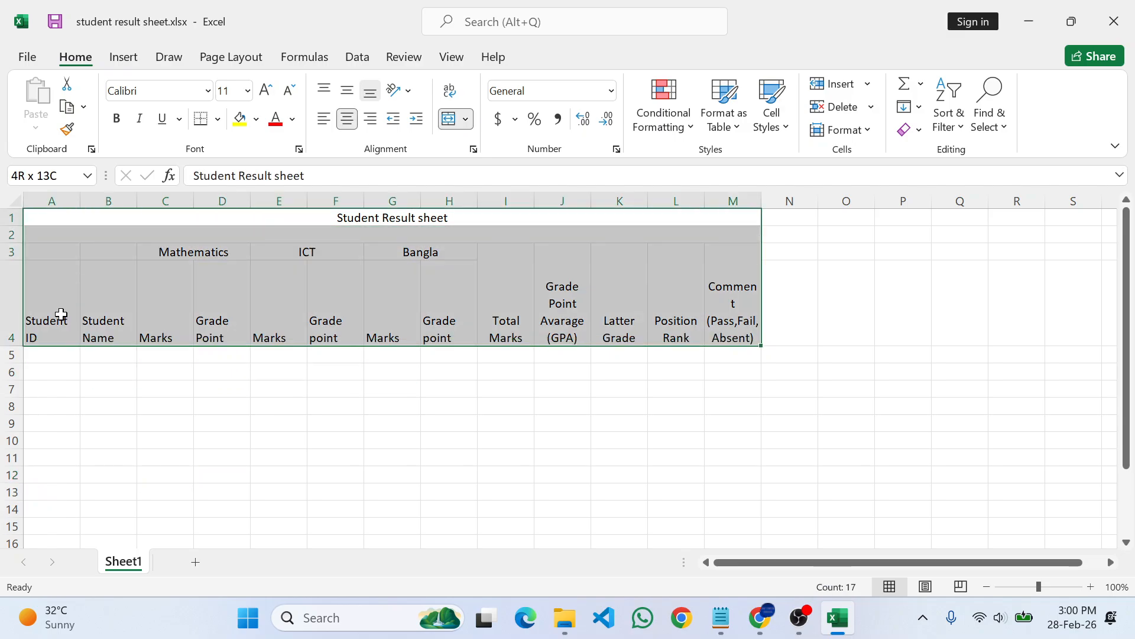
left_click_drag(62, 314, 56, 425)
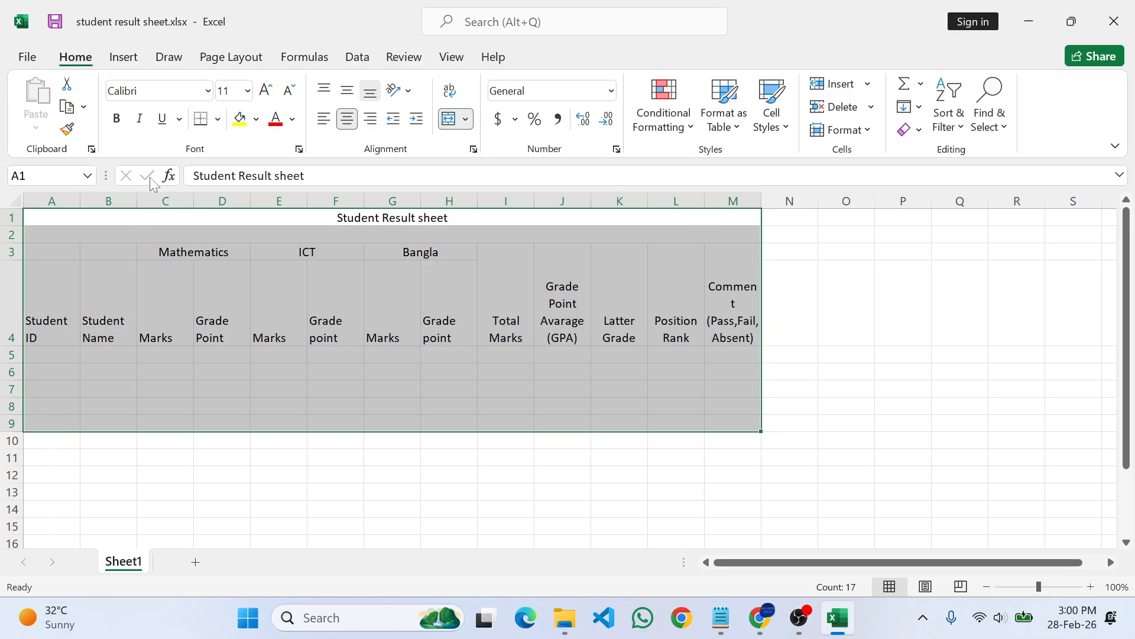
Step: Apply all borders to the selected result sheet table, cells A1 to M9
left_click(218, 120)
left_click(233, 301)
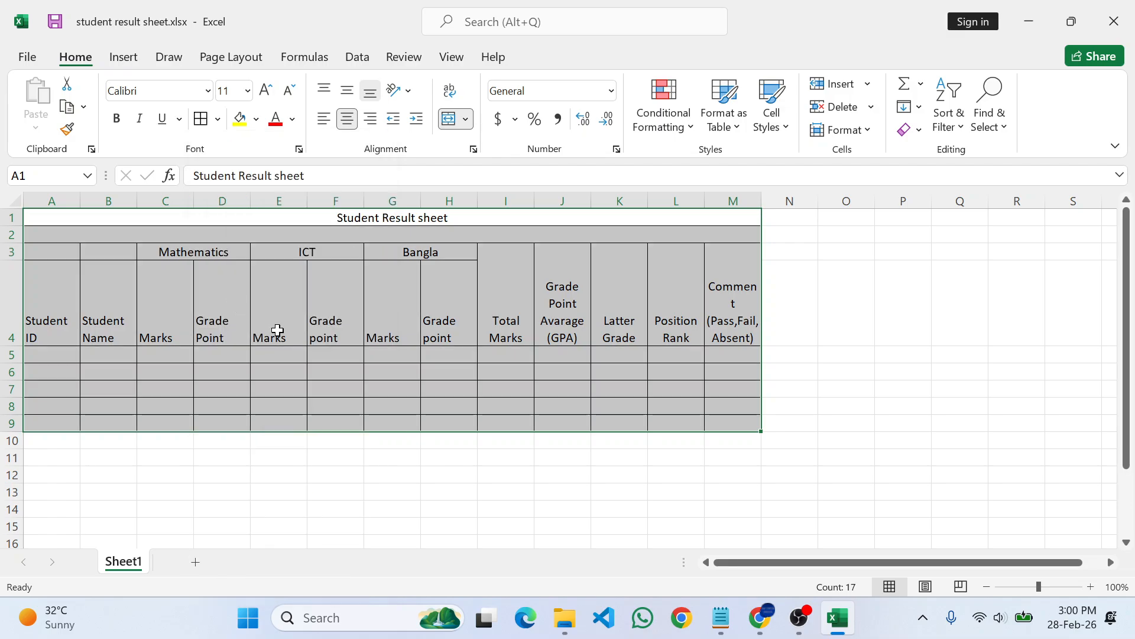
left_click(824, 424)
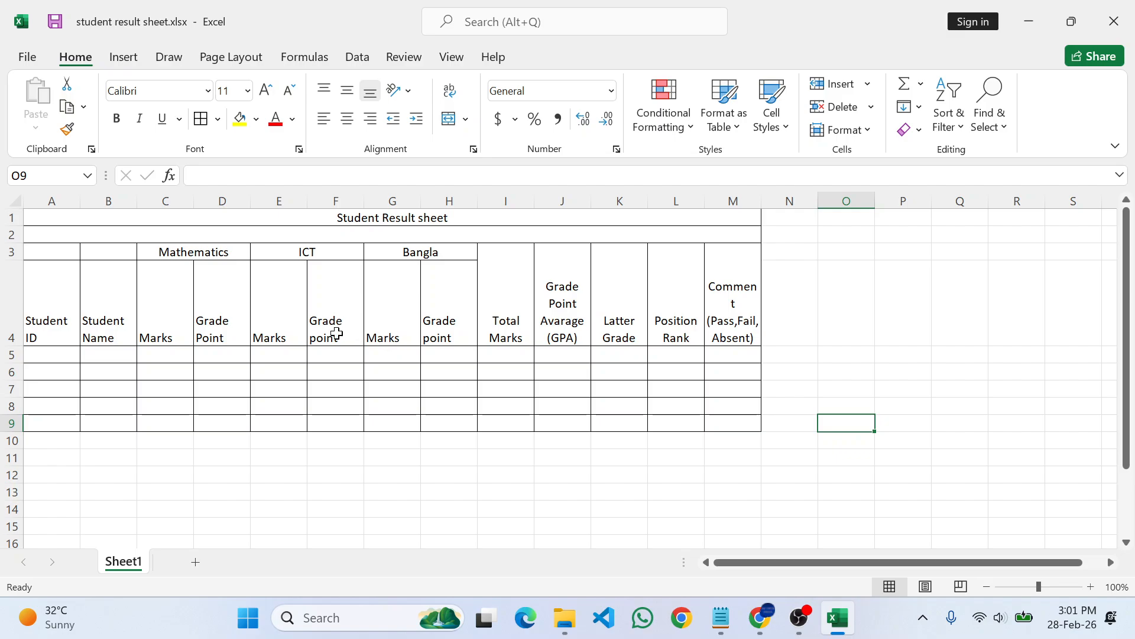
Step: Centre the contents of the whole result table, A1 to M9, horizontally and vertically, following the sample in Excel.pdf
key("alt+Tab")
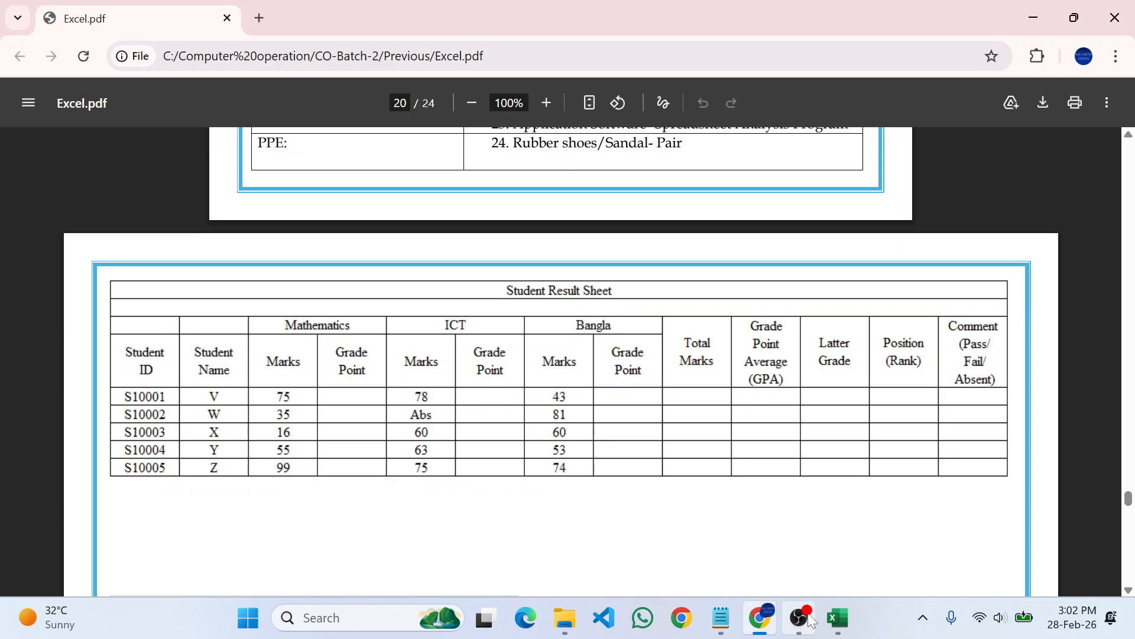
left_click(830, 621)
left_click_drag(63, 222, 115, 312)
left_click_drag(165, 401, 168, 425)
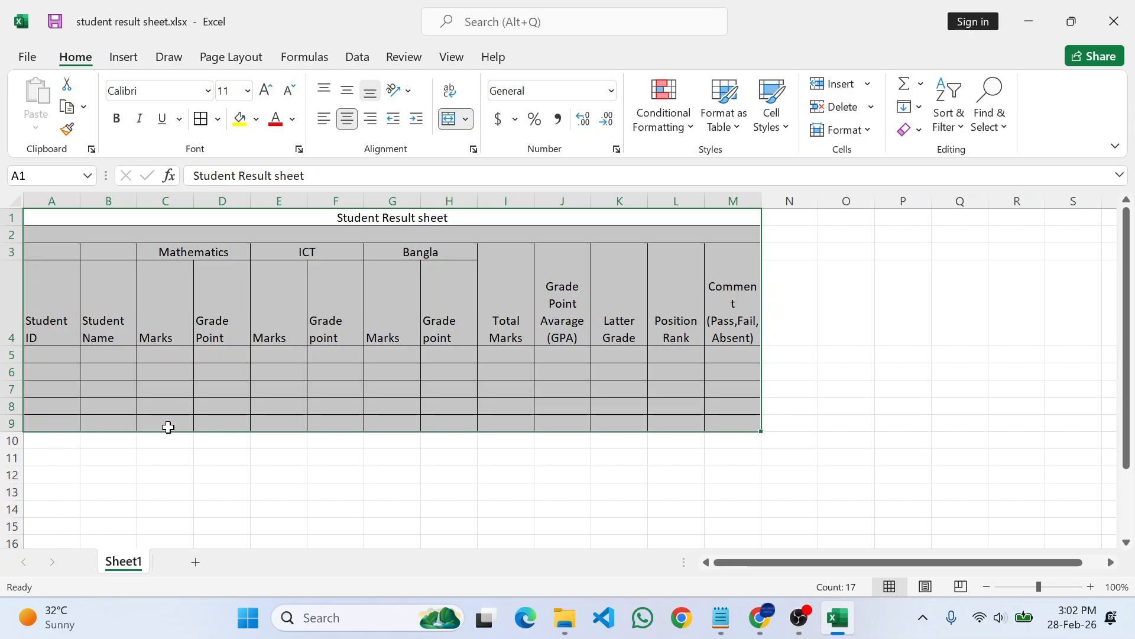
left_click(348, 120)
left_click(347, 121)
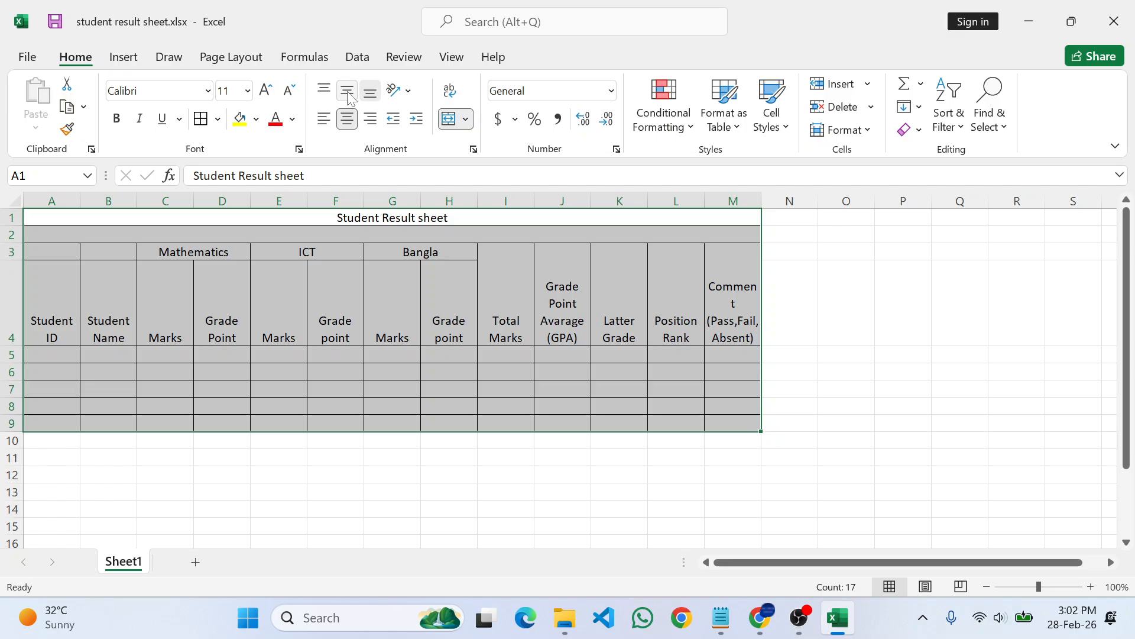
left_click(349, 98)
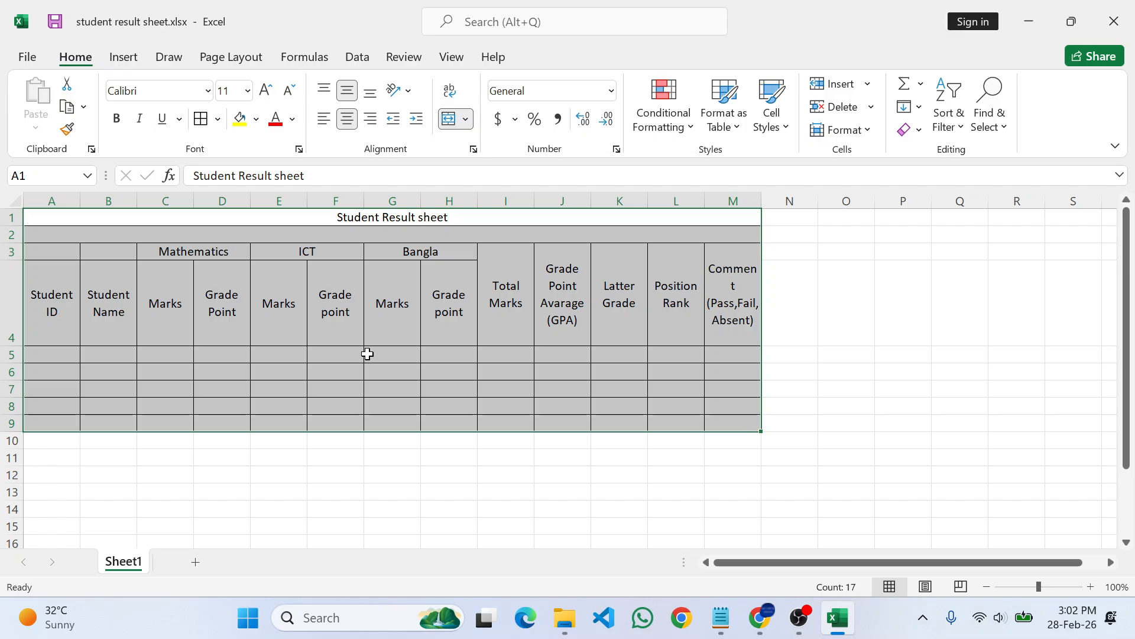
left_click(821, 355)
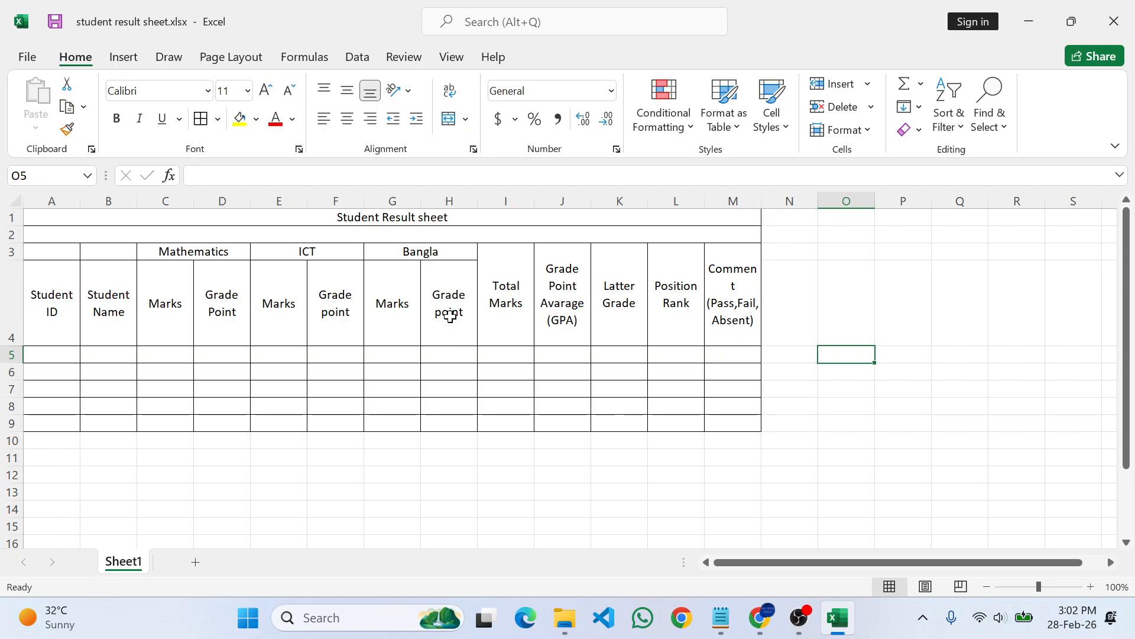
Step: Check the sample table in Excel.pdf and enter V, W, X and Y as student names in cells B5 to B8
key("alt+Tab")
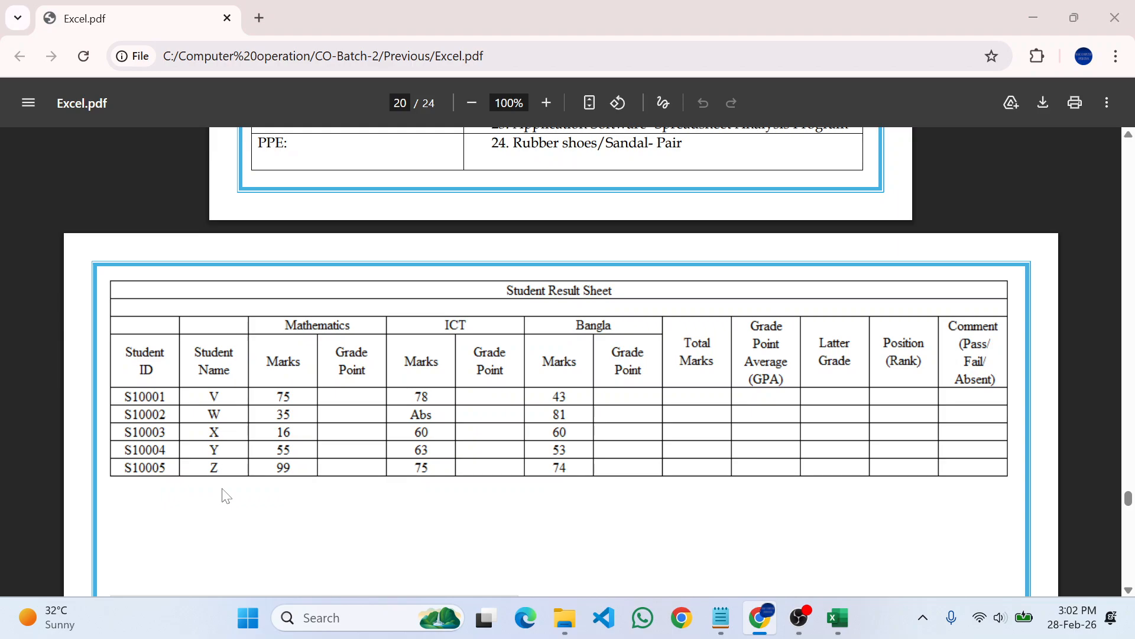
key("alt+Tab")
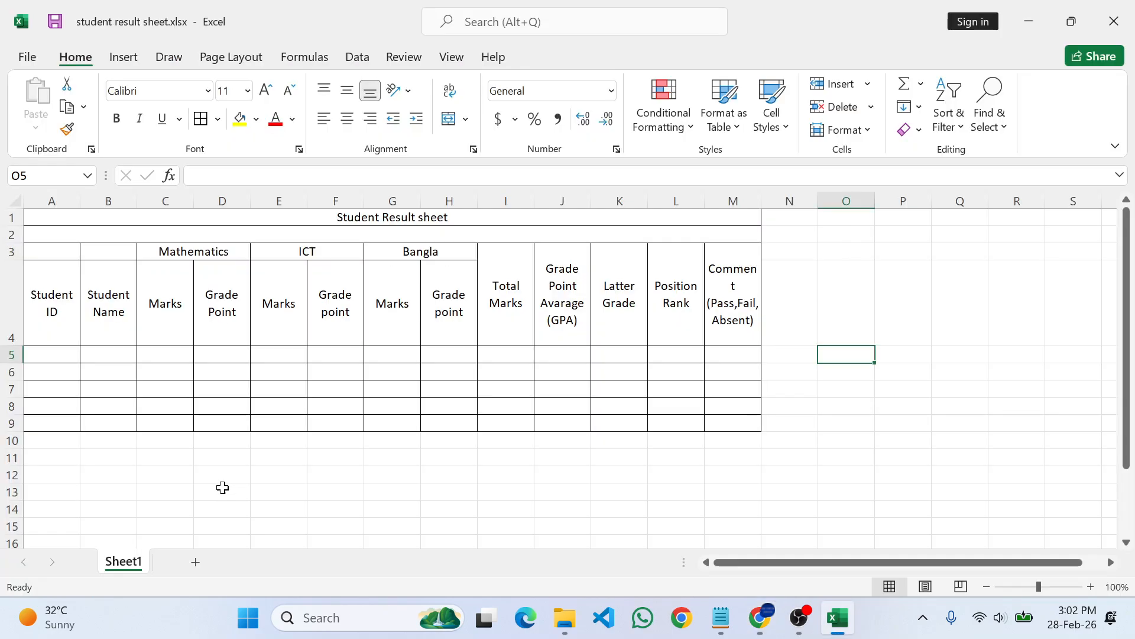
left_click(105, 356)
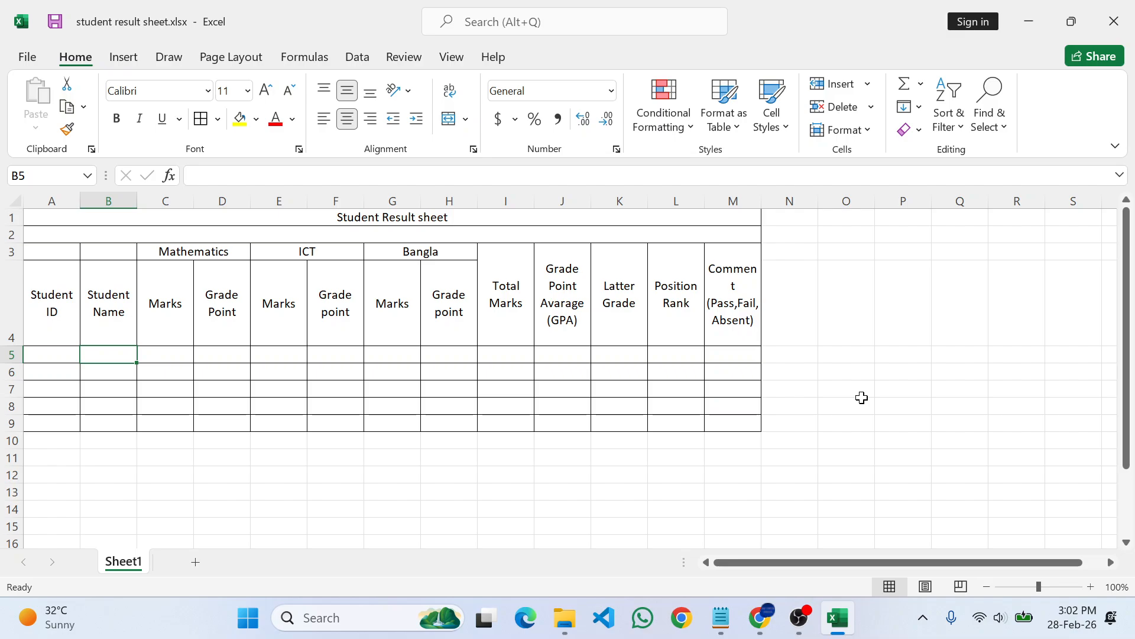
type("V")
key("Return")
type("W")
key("Return")
type("X")
key("Return")
type("Y")
key("Return")
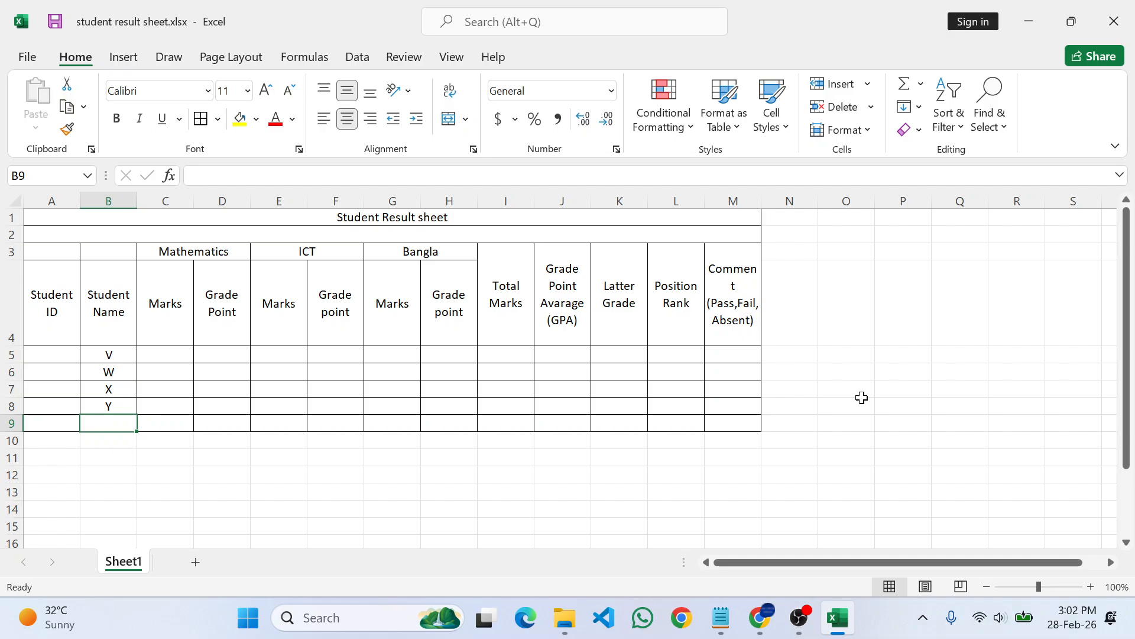
Step: Enter Z as the last student name in cell B9
key("alt")
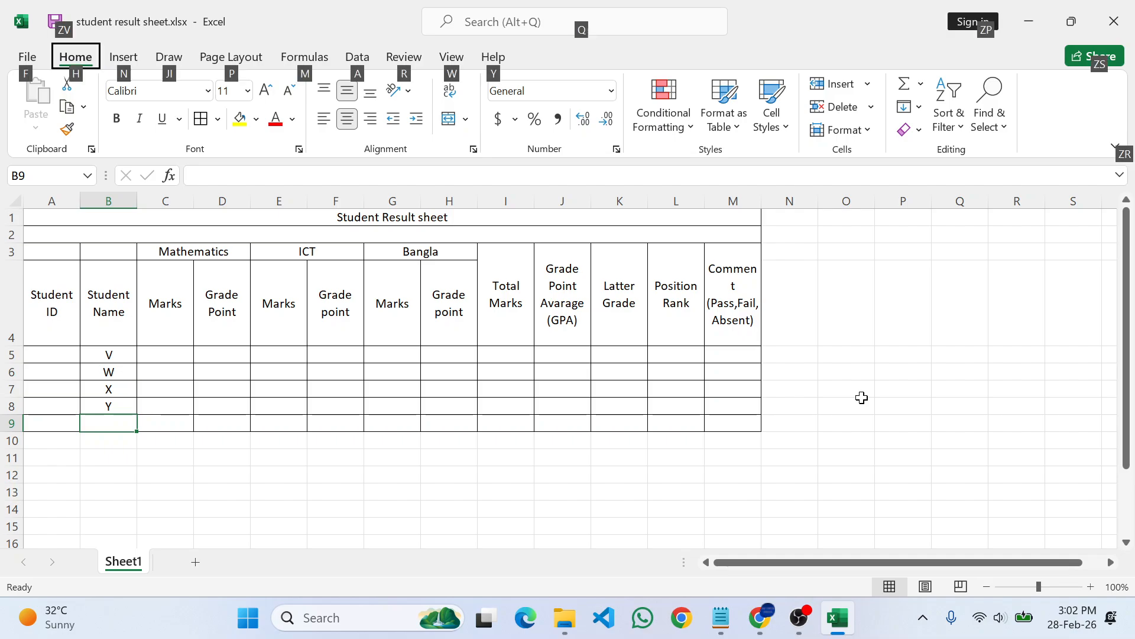
key("alt")
key("super")
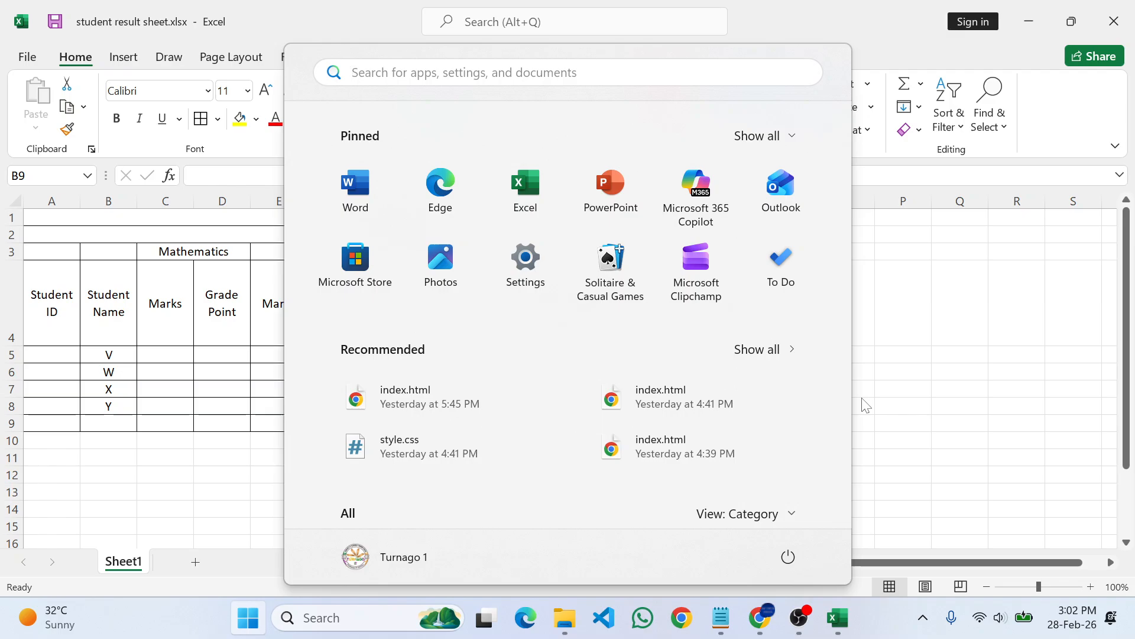
left_click(924, 518)
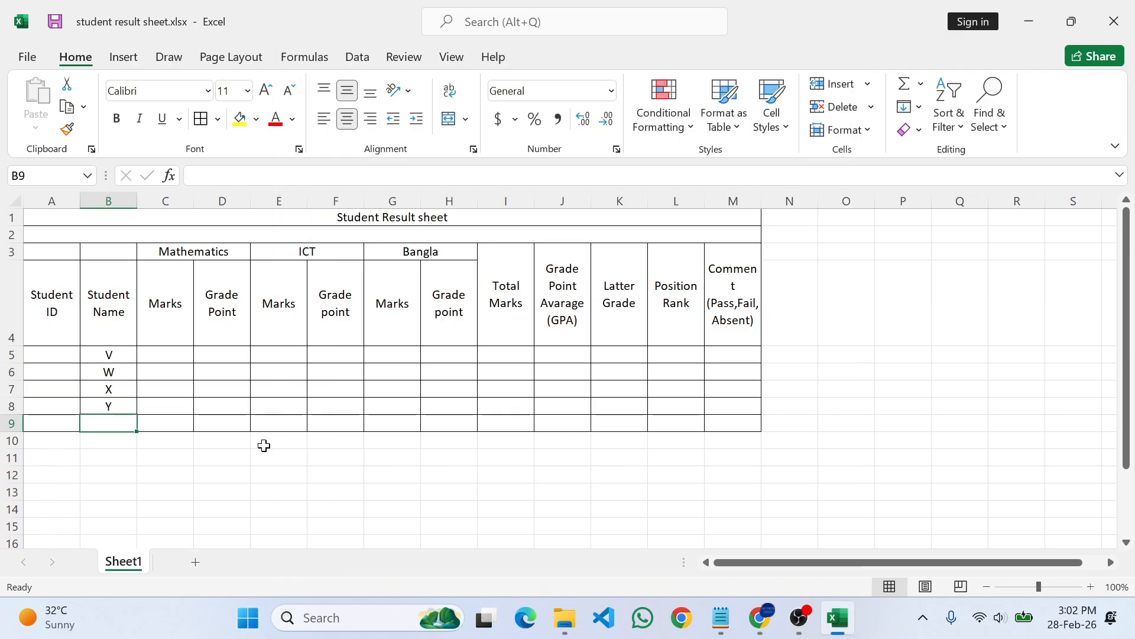
double_click(103, 421)
type("Z")
left_click(303, 473)
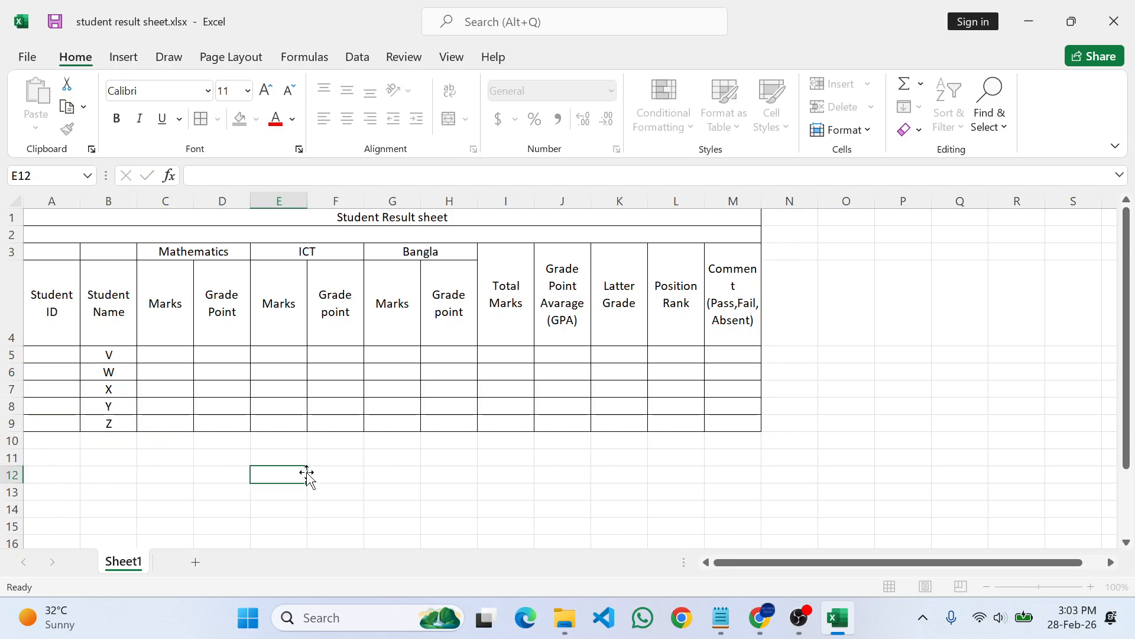
Step: Switch to Excel.pdf and review the result sheet job's calculation requirements and the marks in its sample table
key("alt+Tab")
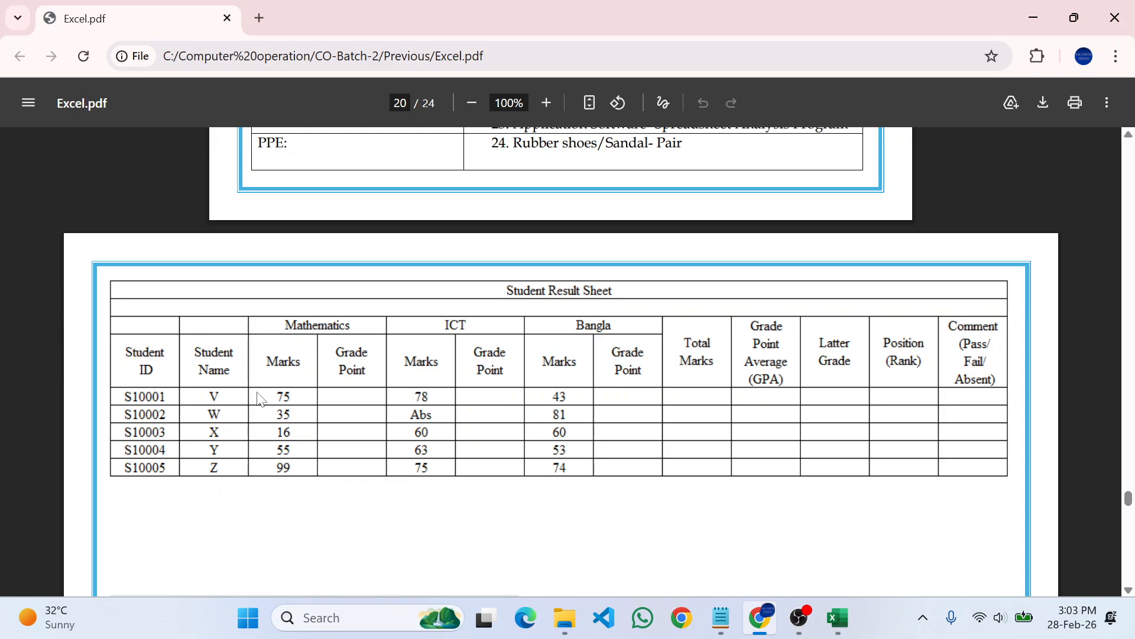
scroll(363, 413, "up", 7)
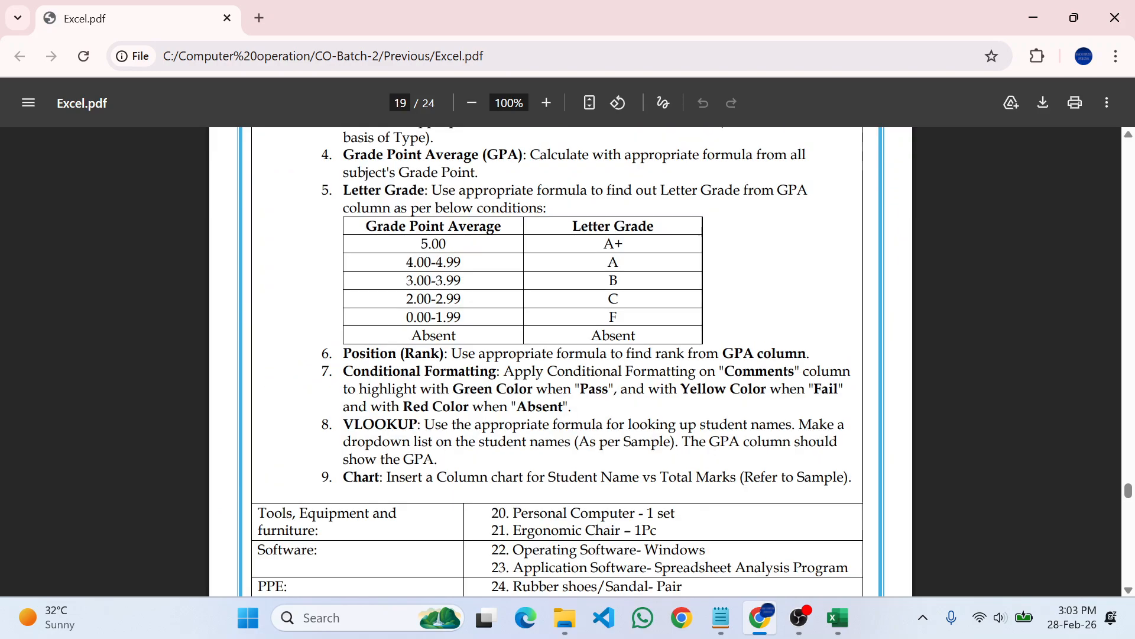
scroll(547, 361, "up", 7)
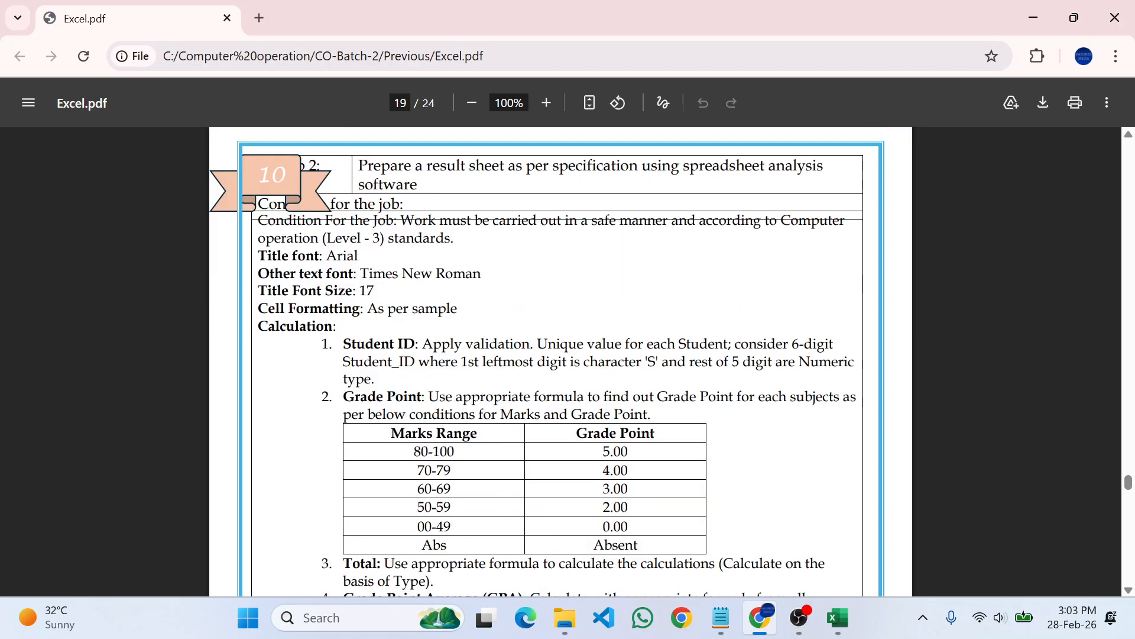
scroll(547, 361, "down", 10)
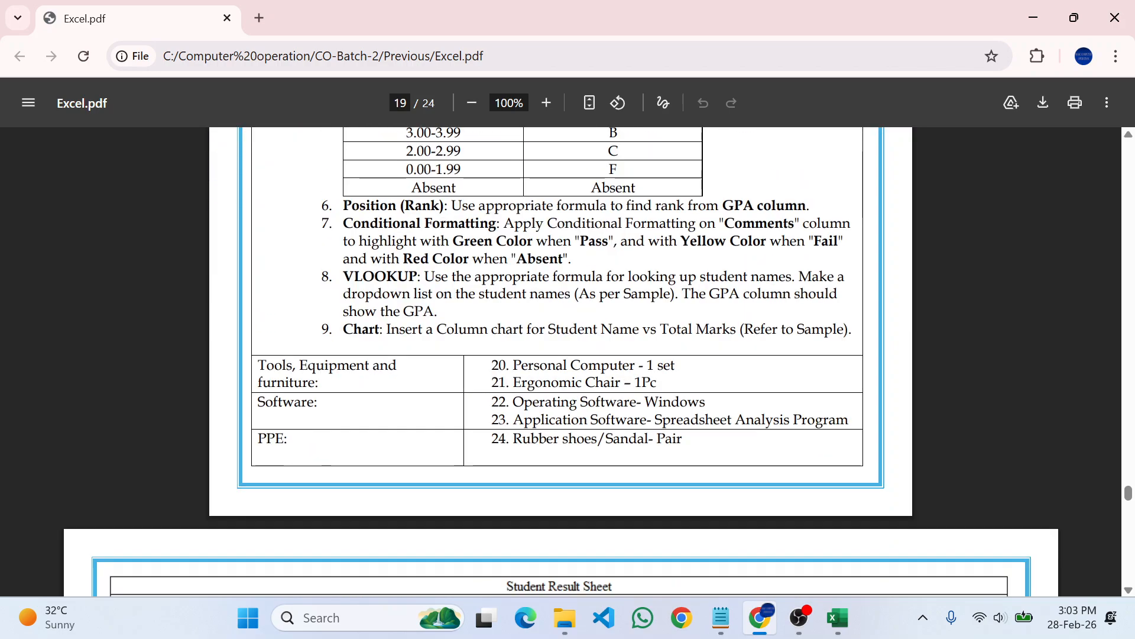
key("alt+Tab")
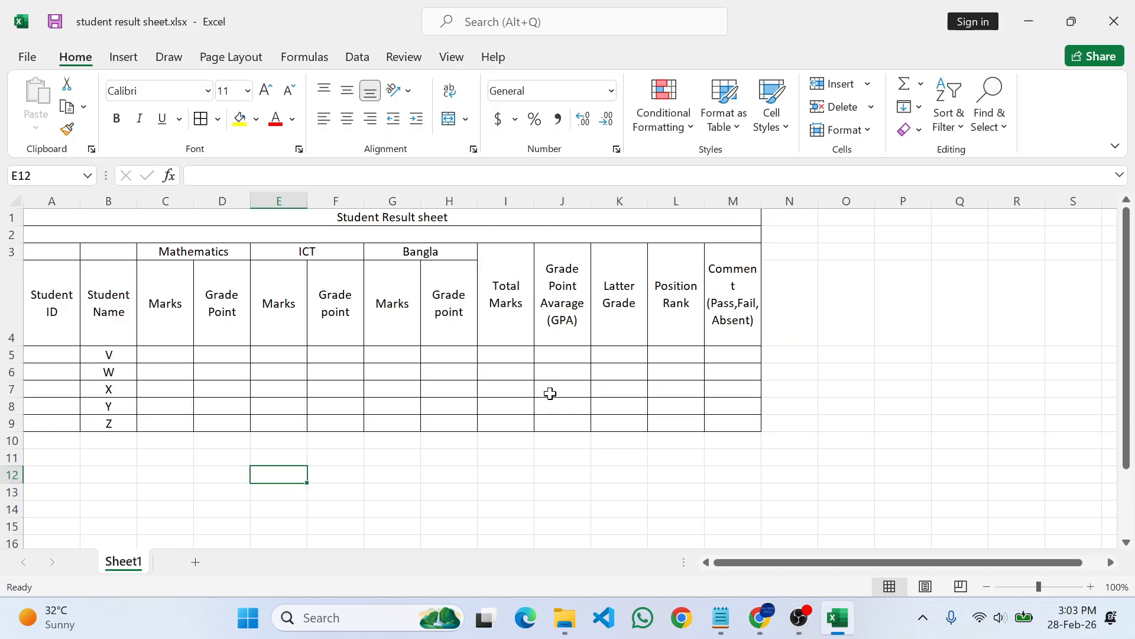
key("alt+Tab")
scroll(547, 361, "down", 7)
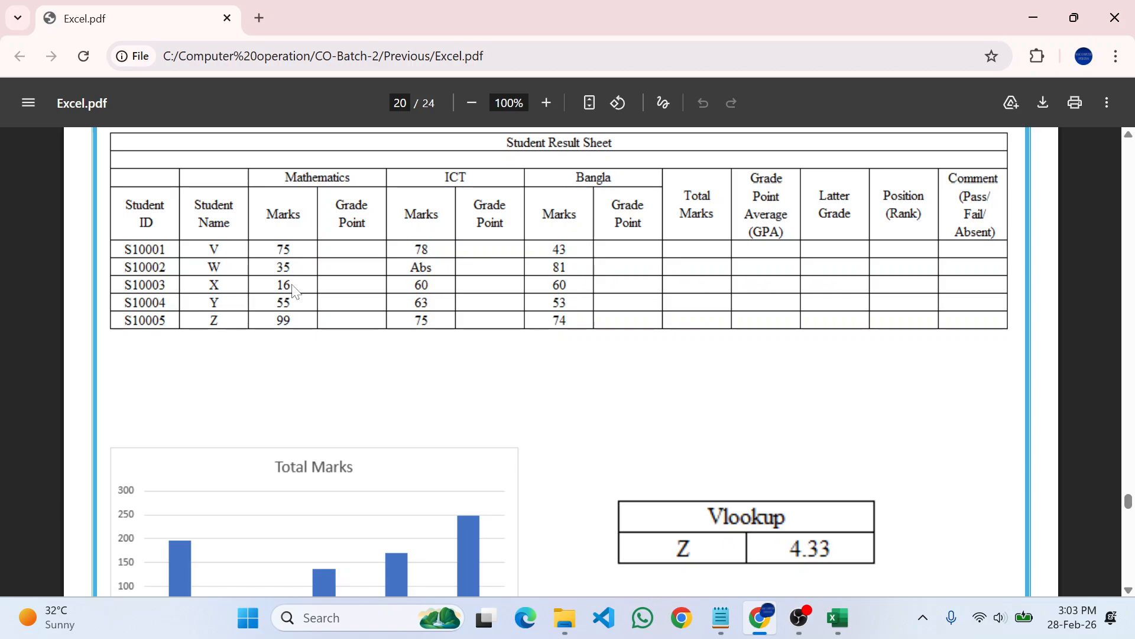
Step: Switch back to Excel and enter the Mathematics marks 75, 35 and 16 for students V, W and X in C5 to C7
key("alt+Tab")
left_click(176, 354)
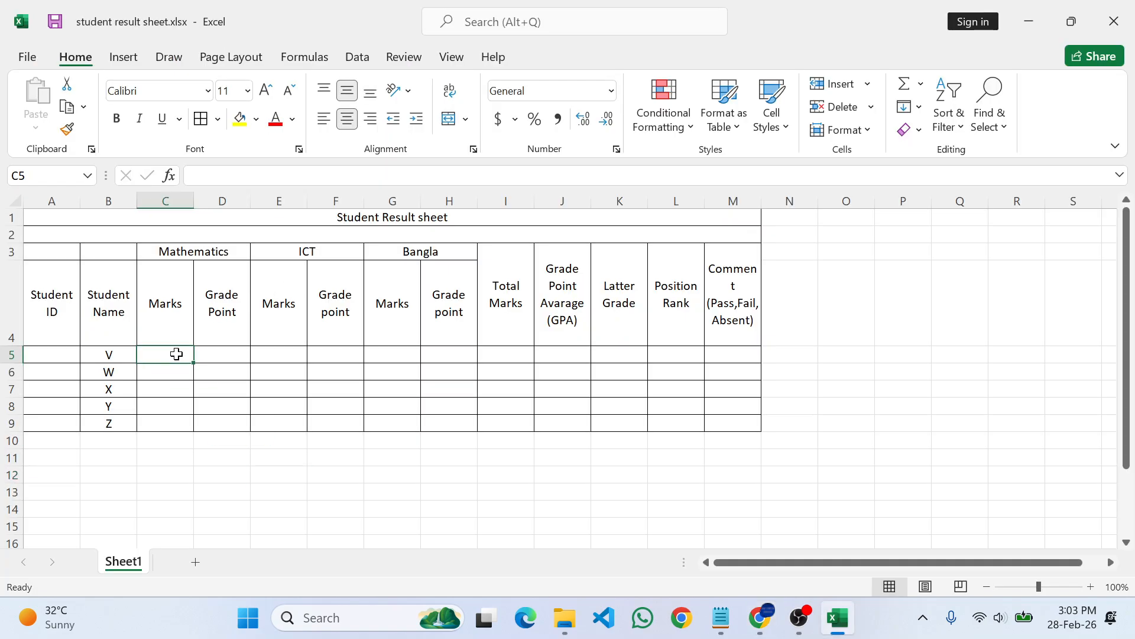
type("75")
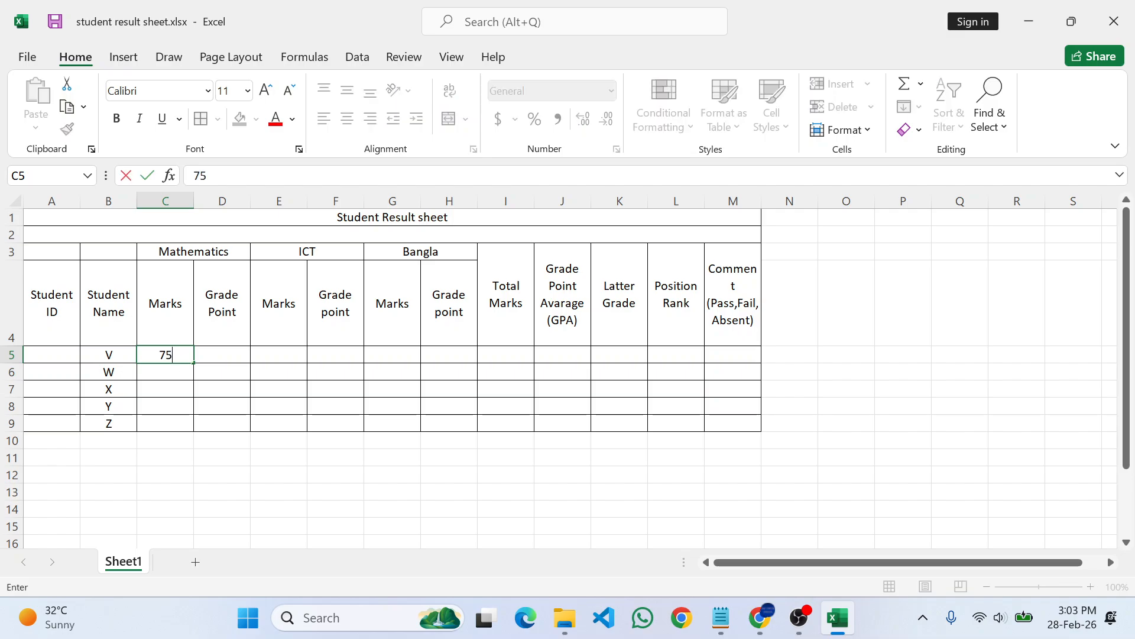
key("Return")
key("alt+Tab")
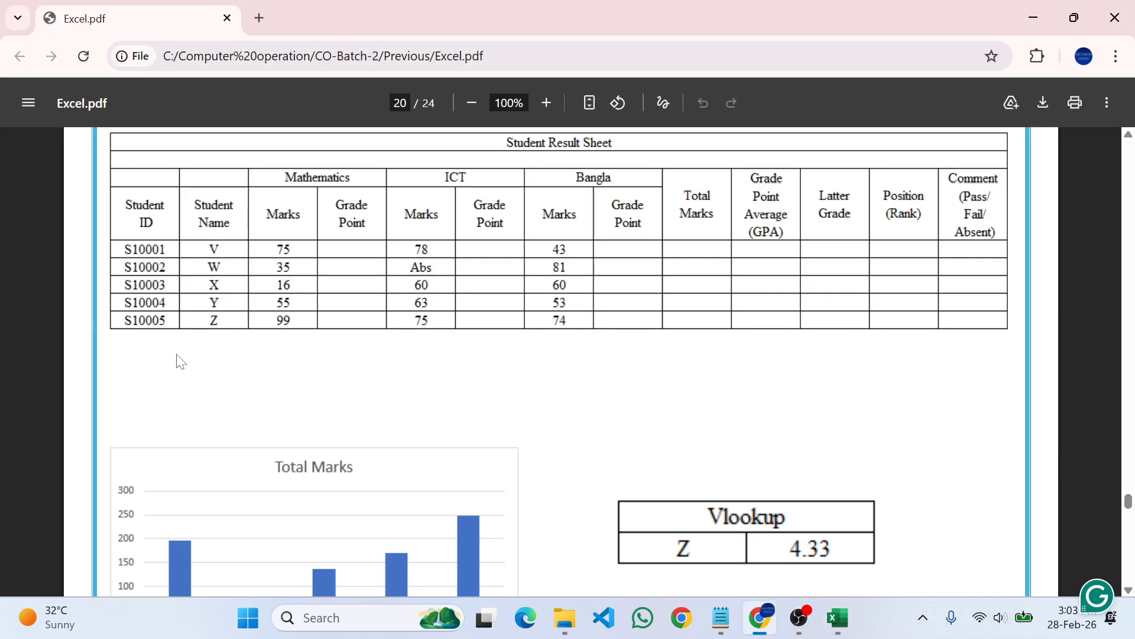
key("alt+Tab")
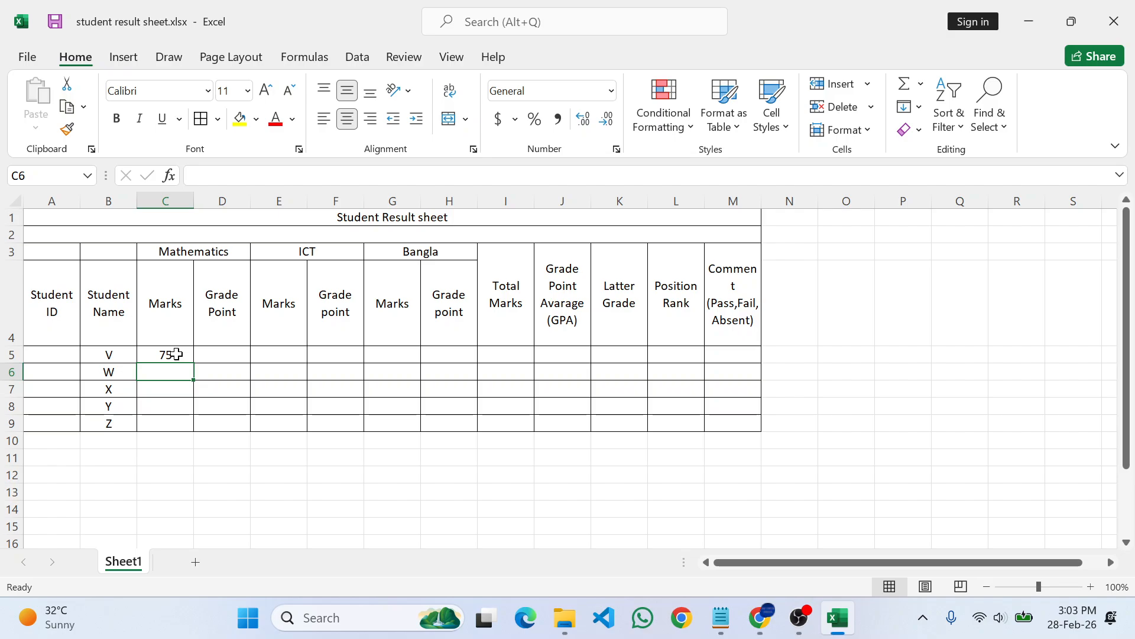
type("35")
key("Return")
type("16")
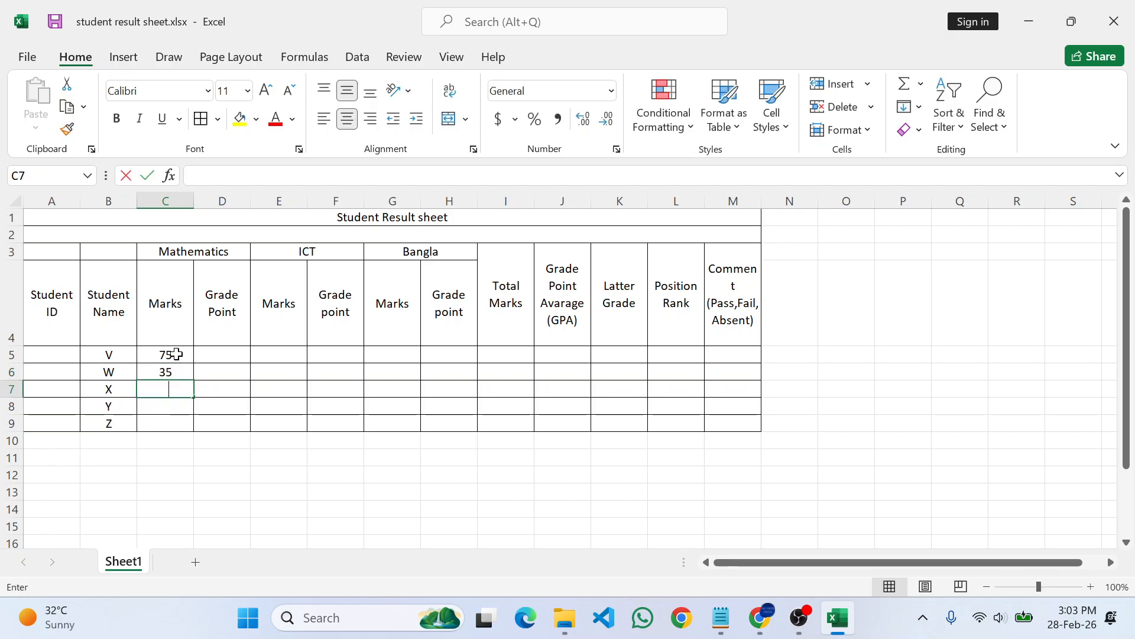
key("Return")
Step: Check the sample table in Excel.pdf and enter the Mathematics marks 55 and 99 for students Y and Z in C8 and C9
key("alt+Tab")
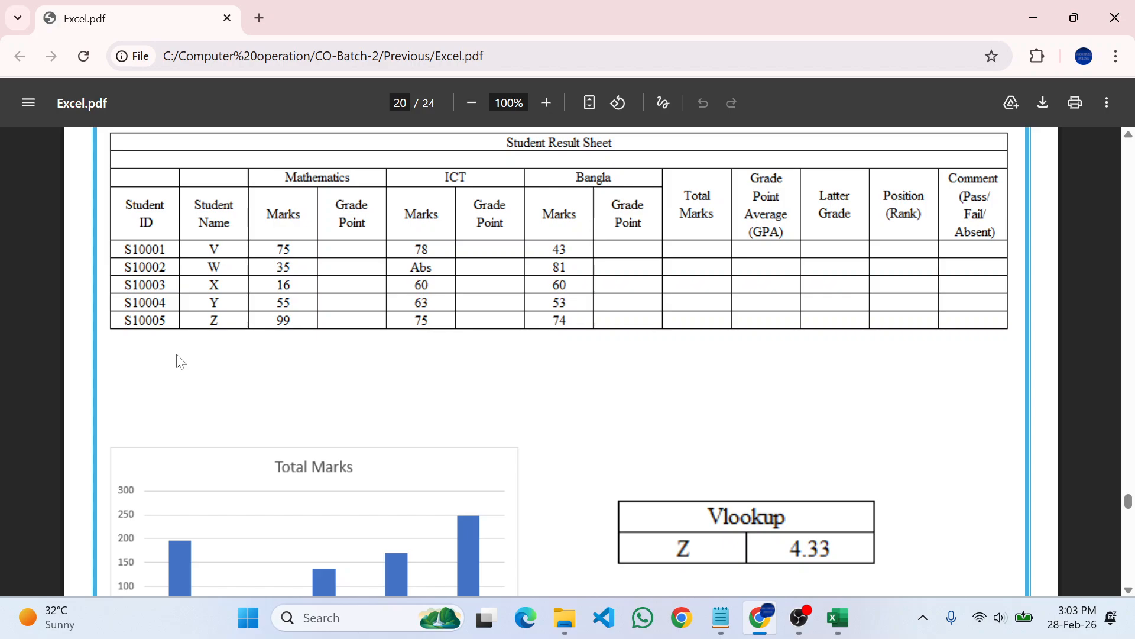
key("alt+Tab")
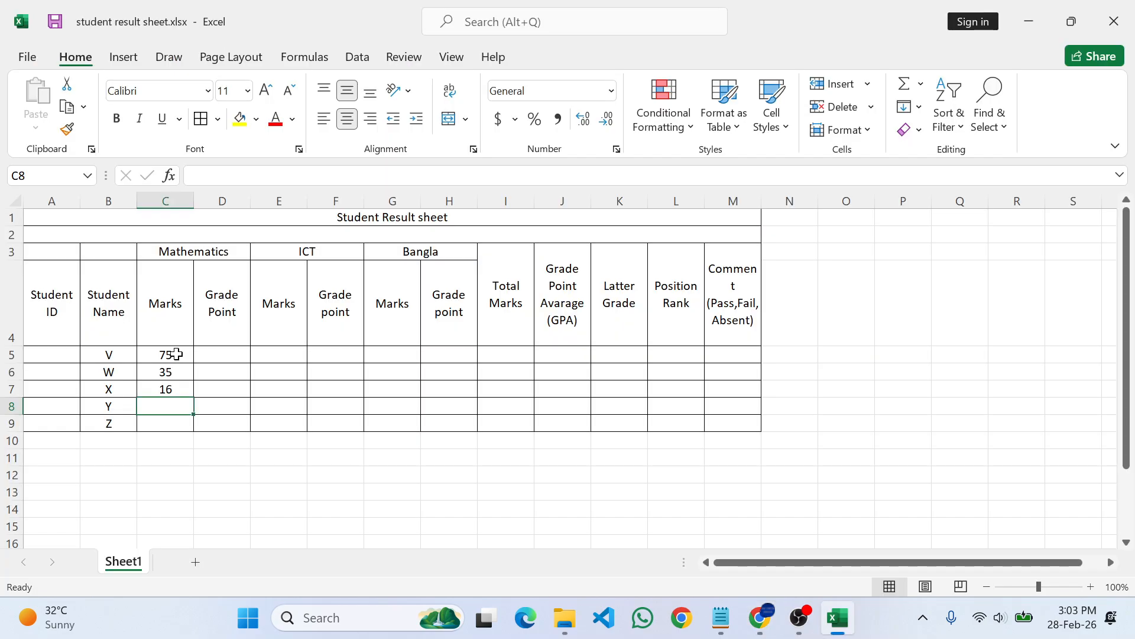
type("55")
key("Return")
type("99")
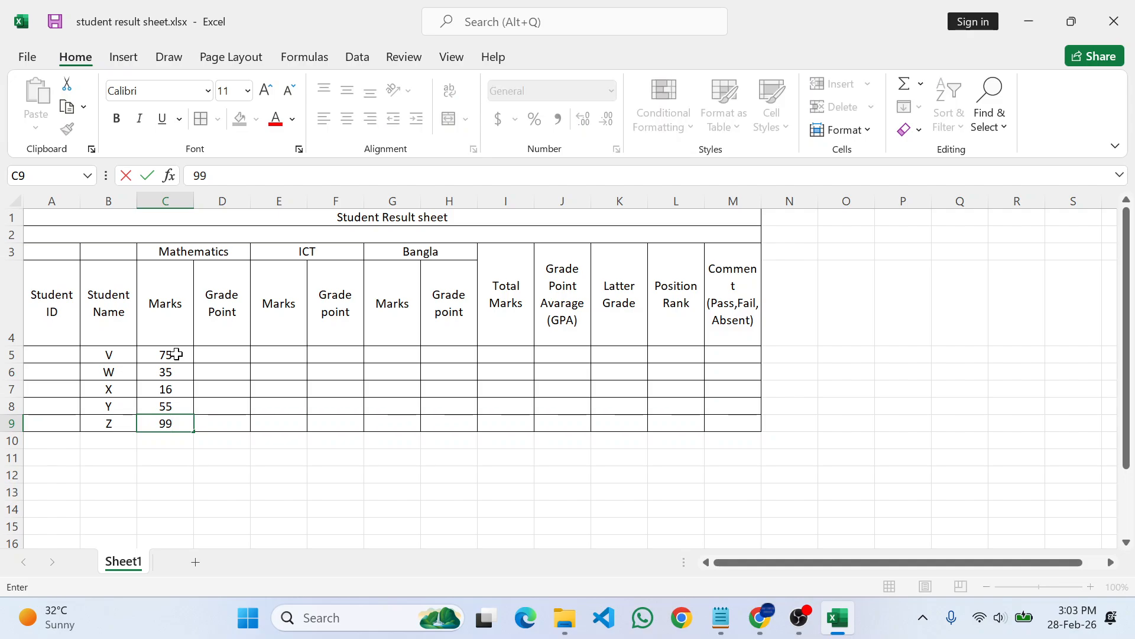
key("Return")
Step: Check the ICT marks in the Excel.pdf sample and enter 78 for student V in cell E5
left_click(279, 356)
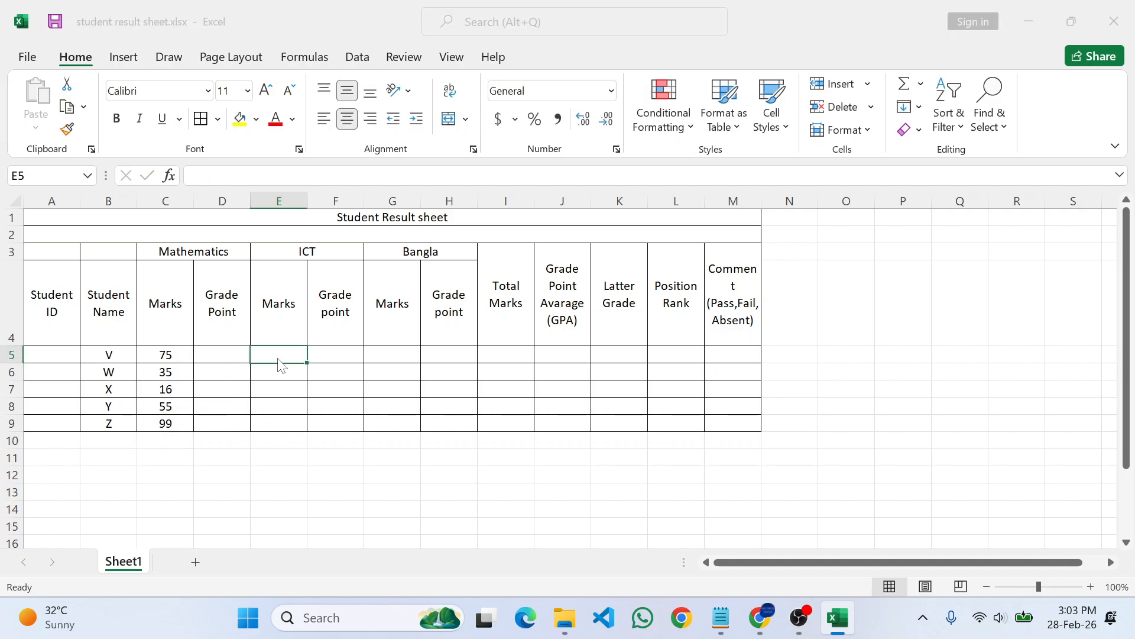
key("alt+Tab")
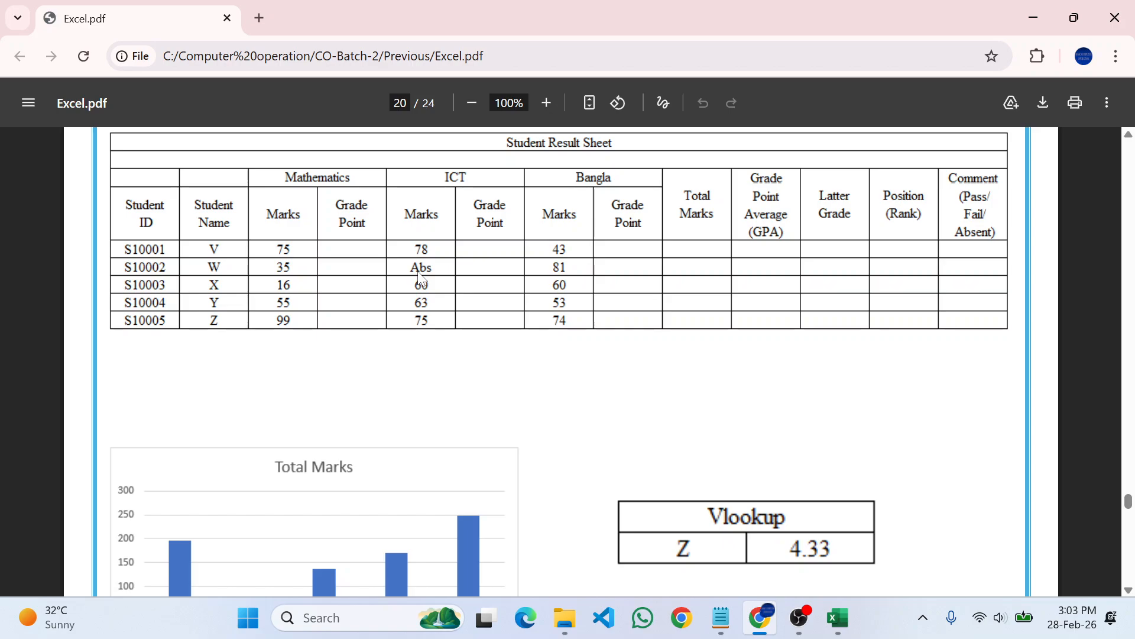
key("alt+Tab")
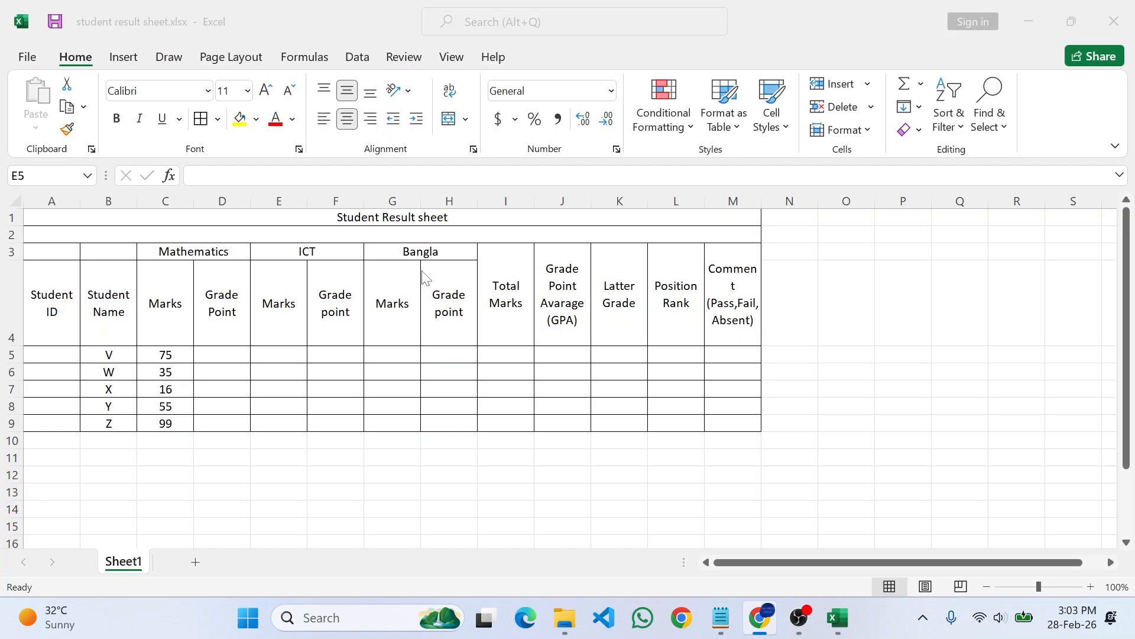
type("78")
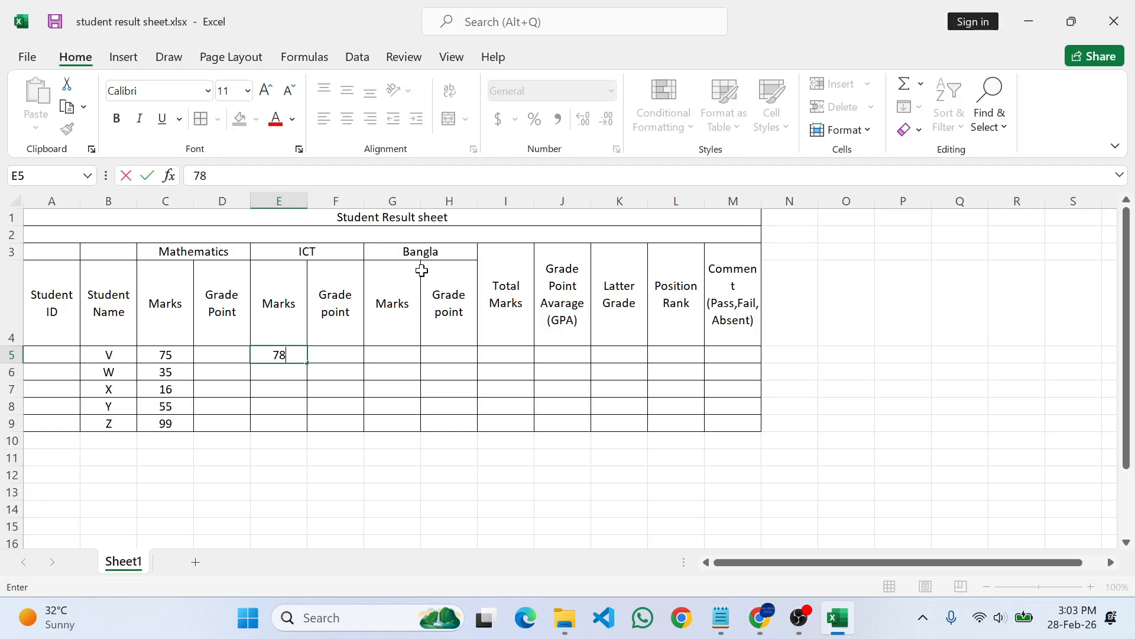
key("Return")
Step: Enter Abs as student W's ICT mark in cell E6
type("aBS")
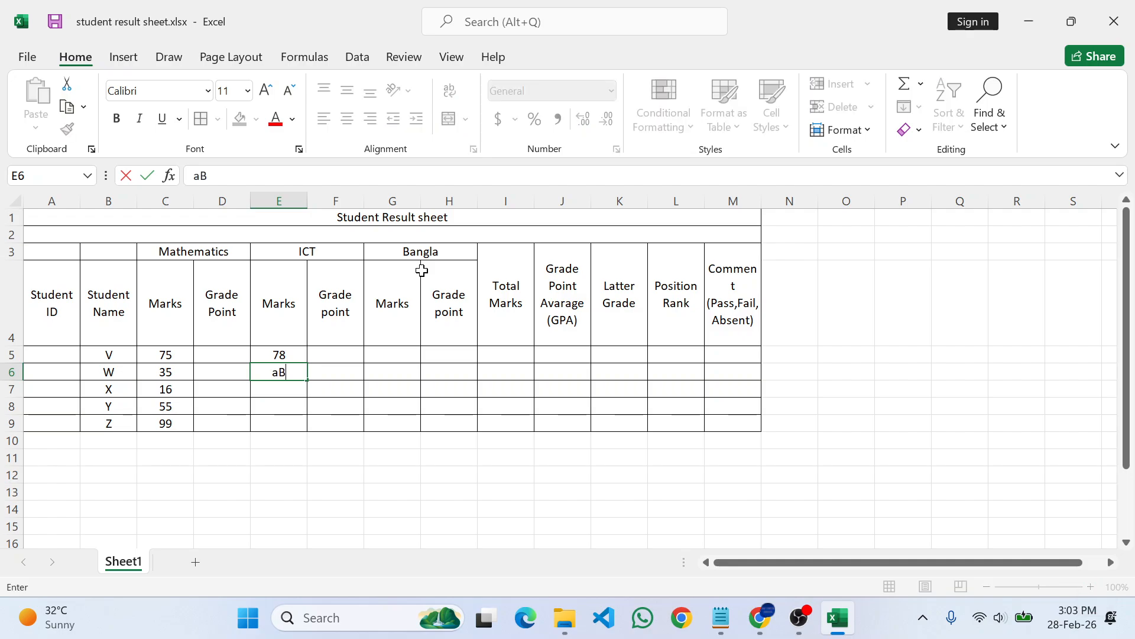
key("BackSpace")
key("BackSpace")
key("BackSpace")
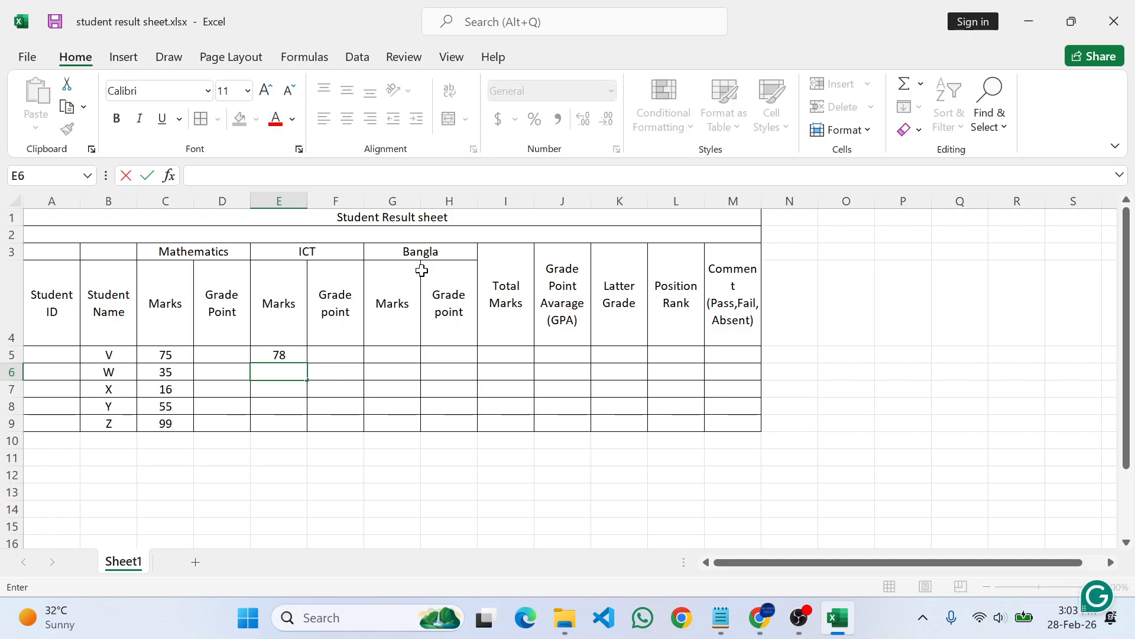
type("Abs")
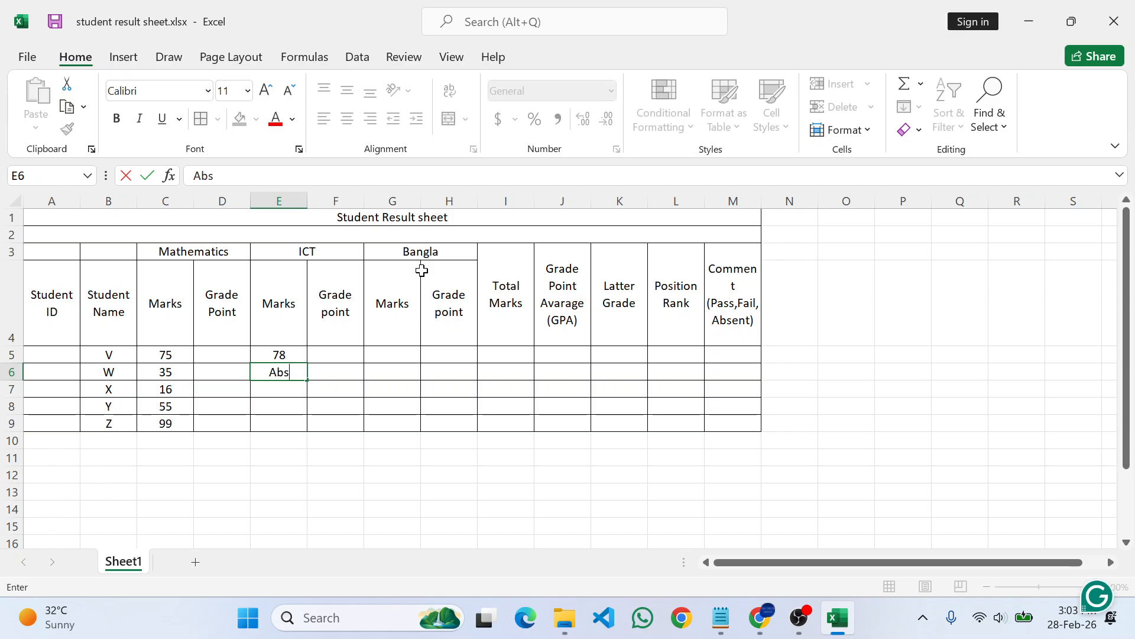
key("ctrl+Return")
key("Return")
Step: Check the sample table in Excel.pdf and enter the ICT marks 60, 63 and 70 for students X, Y and Z in E7 to E9
key("alt+Tab")
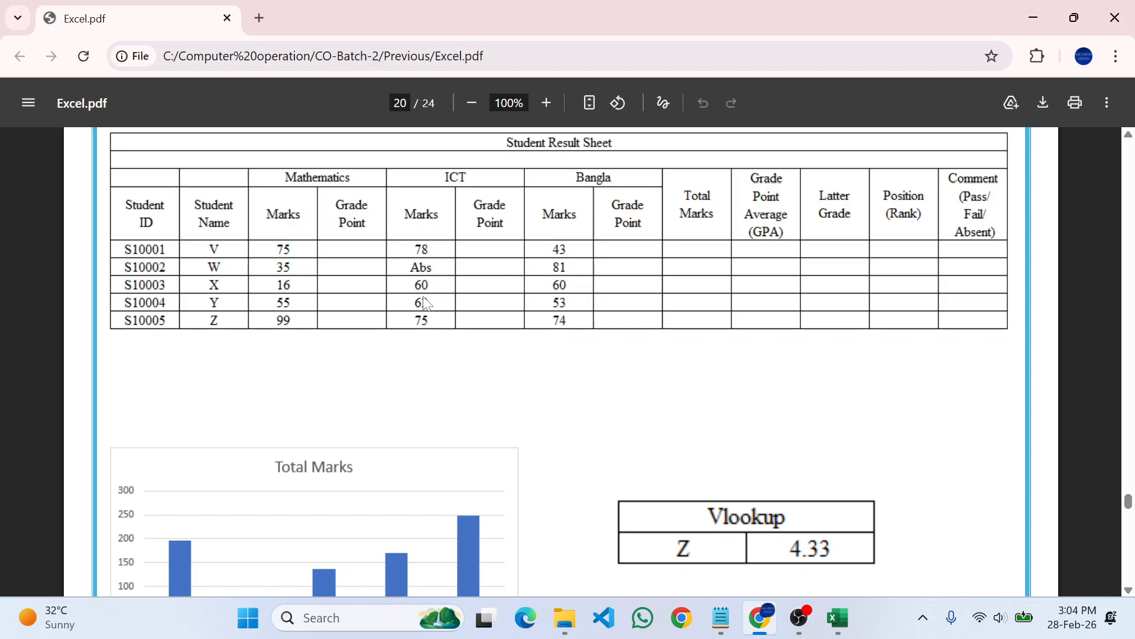
key("alt+Tab")
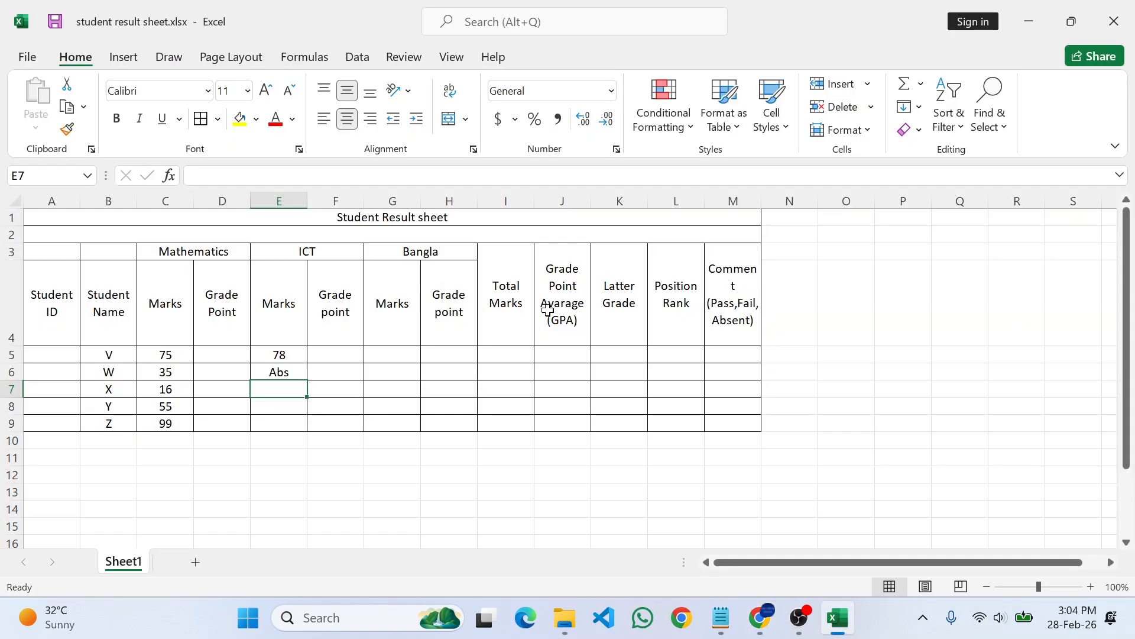
type("60")
key("Return")
type("63")
key("Return")
type("70")
key("Return")
Step: Recheck the ICT marks in the Excel.pdf sample and set student Z's mark in E9 to 75
key("alt+Tab")
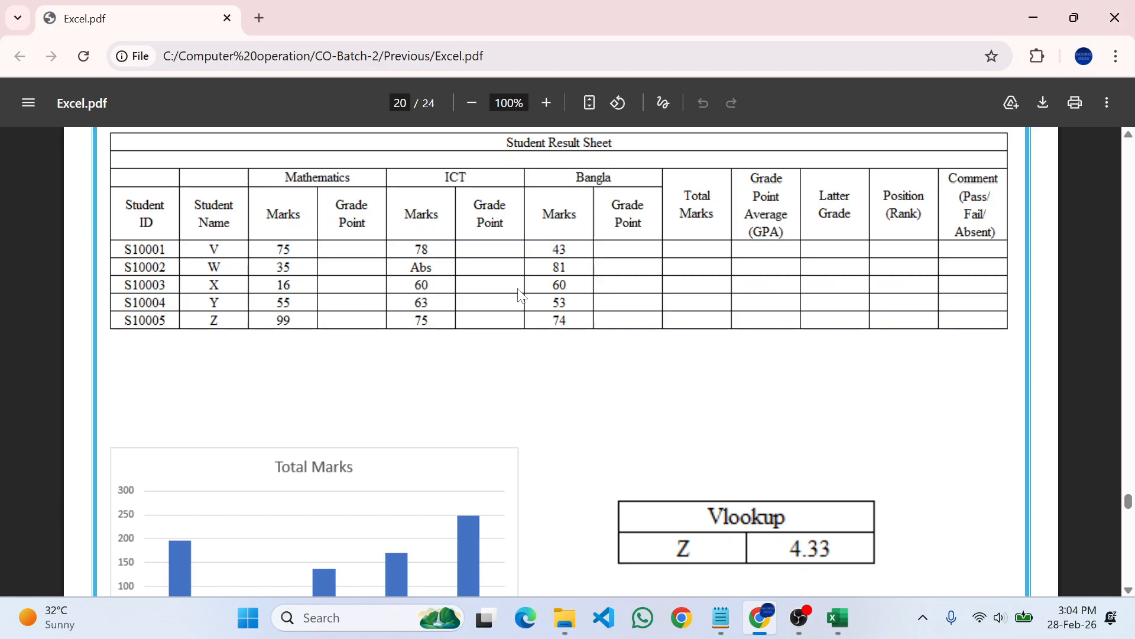
key("alt+Tab")
left_click(279, 424)
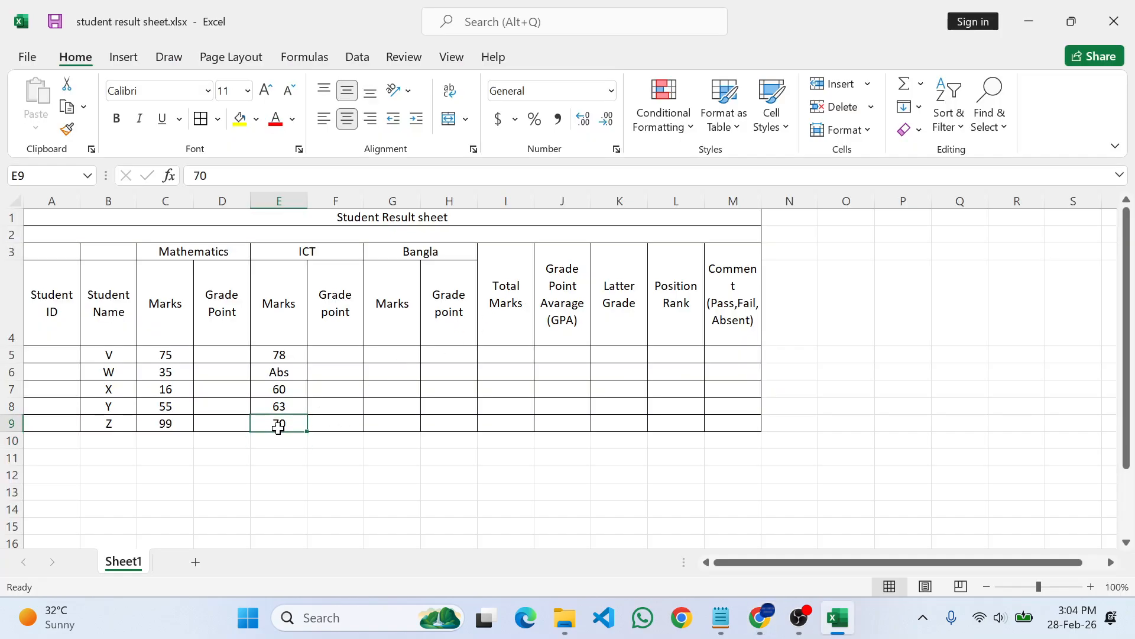
type("75")
key("Return")
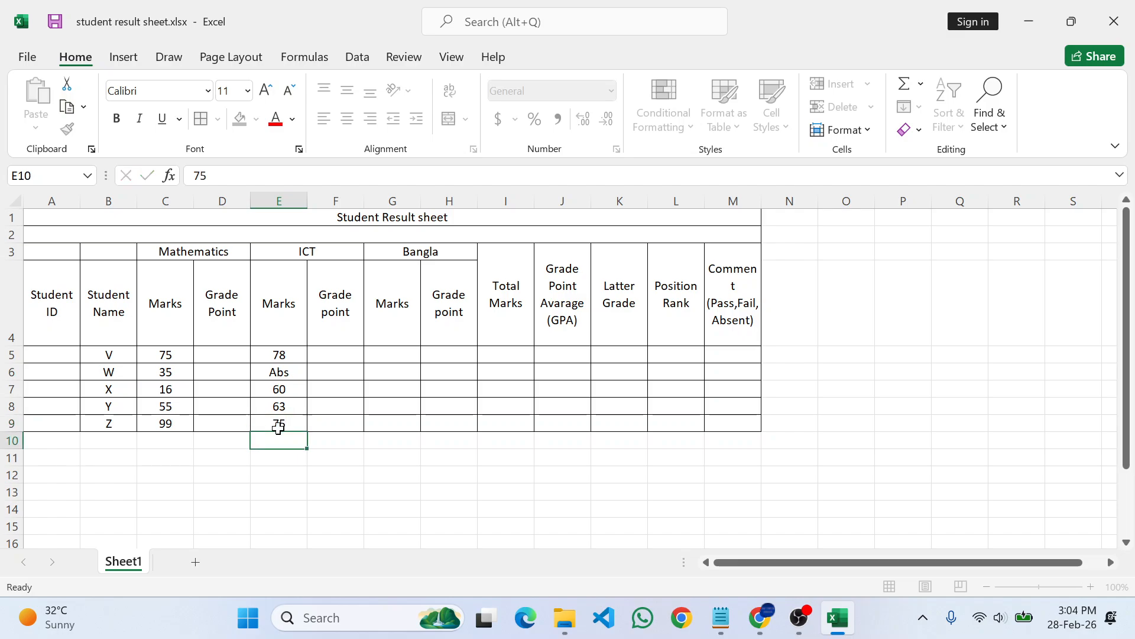
Step: Check the Bangla marks in the Excel.pdf sample and enter 43, 81 and 60 for students V, W and X in G5 to G7
left_click(398, 366)
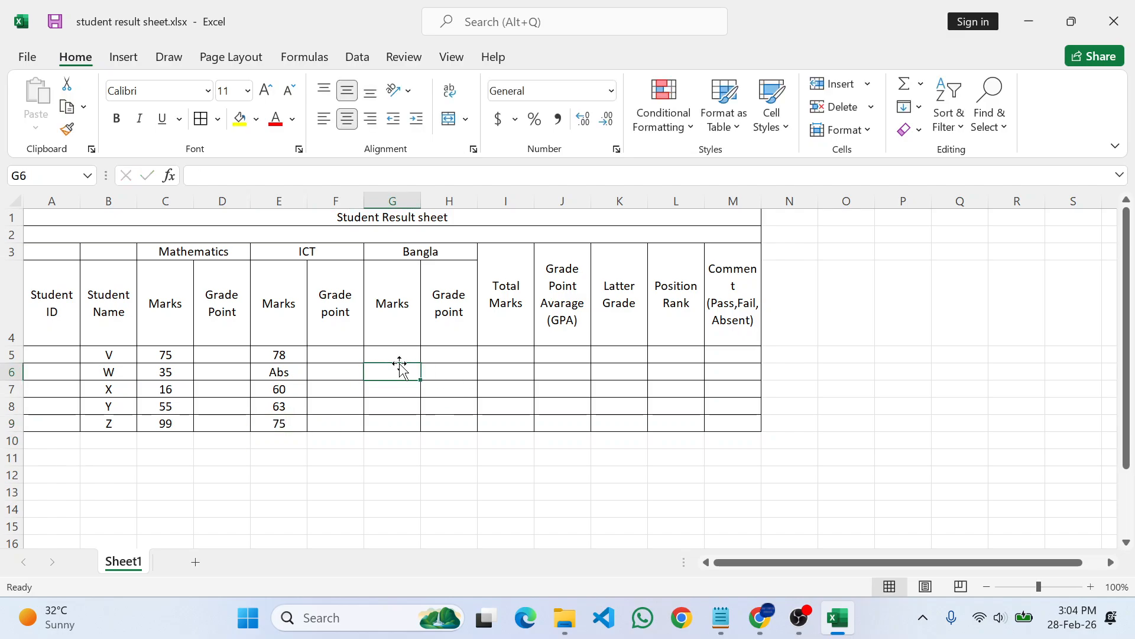
left_click(398, 353)
key("alt+Tab")
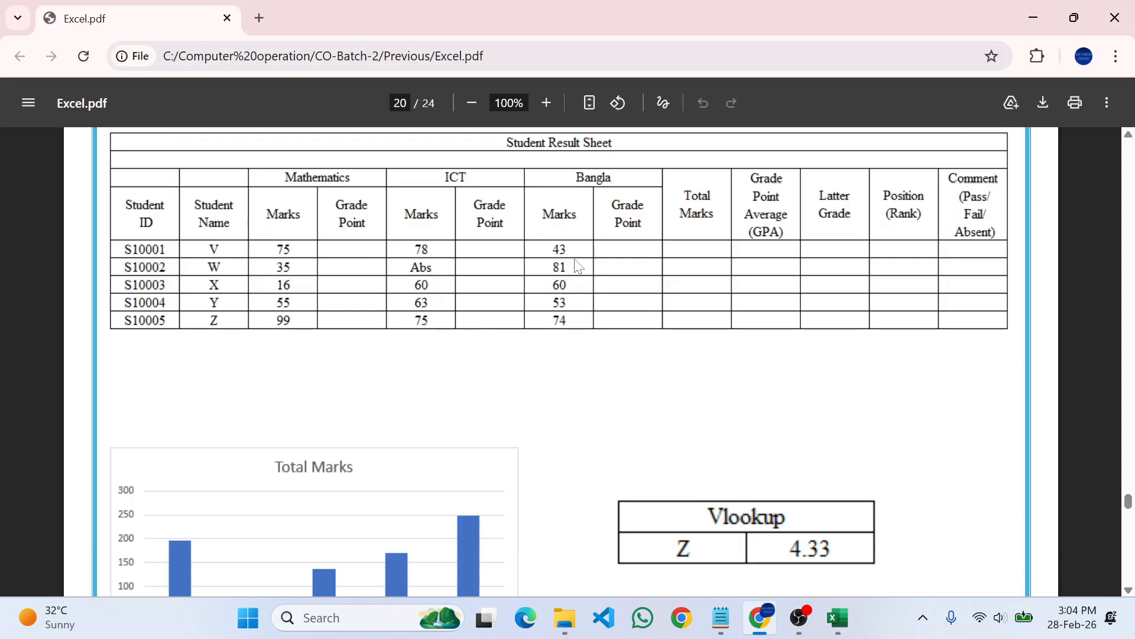
key("alt+Tab")
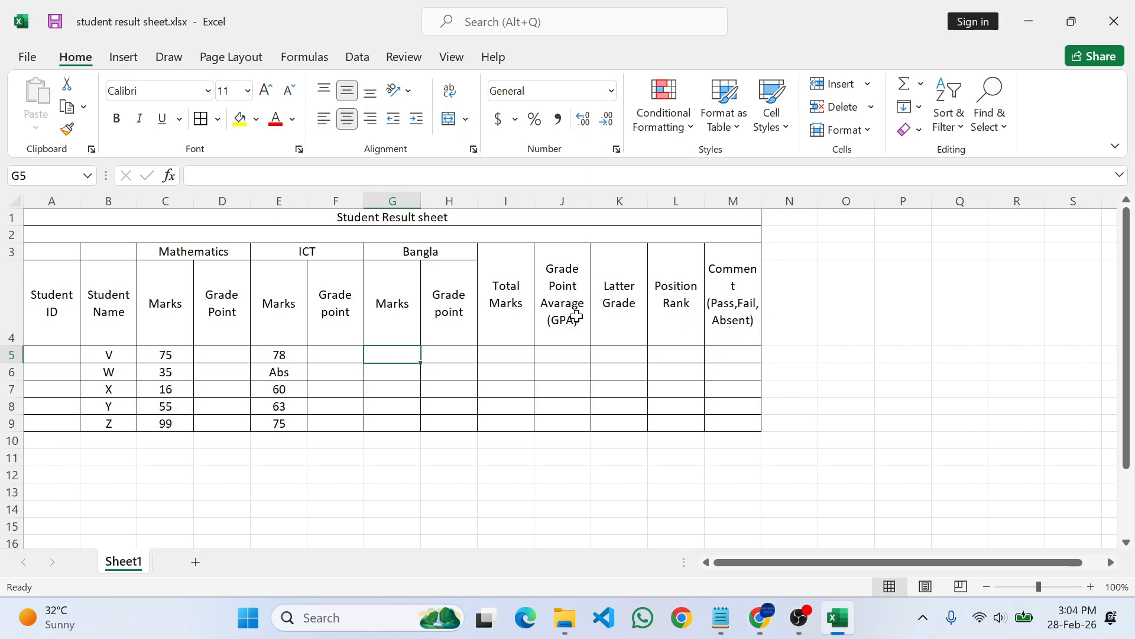
type("43")
key("Return")
type("81")
key("Return")
type("60")
key("Return")
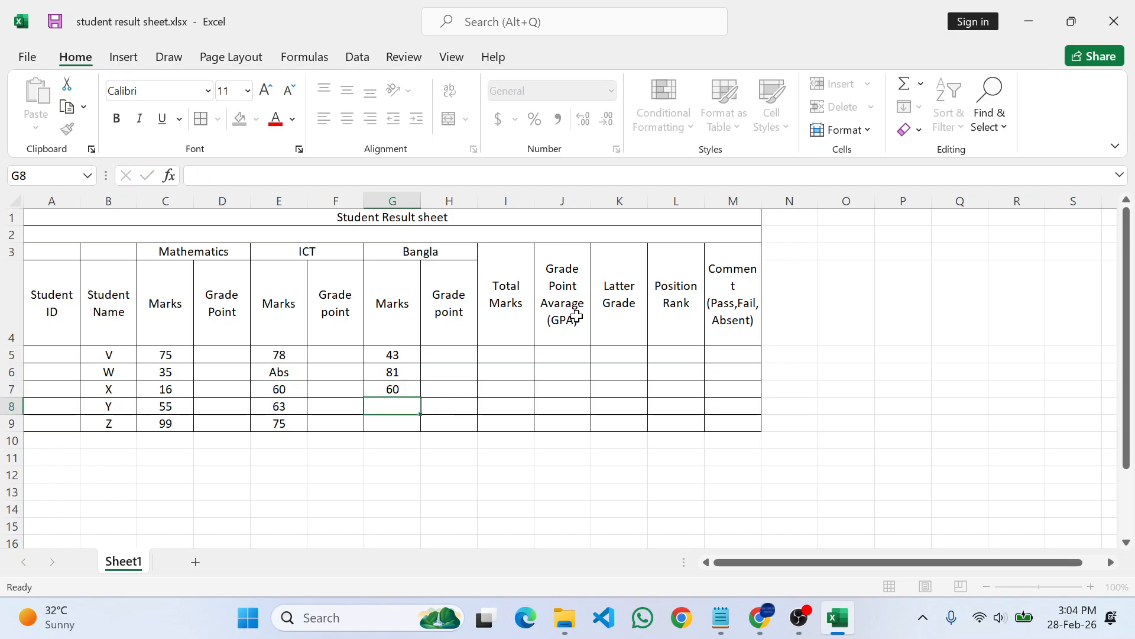
Step: Check the Excel.pdf sample again and enter the Bangla marks 53 and 74 for students Y and Z in G8 and G9
key("alt+Tab")
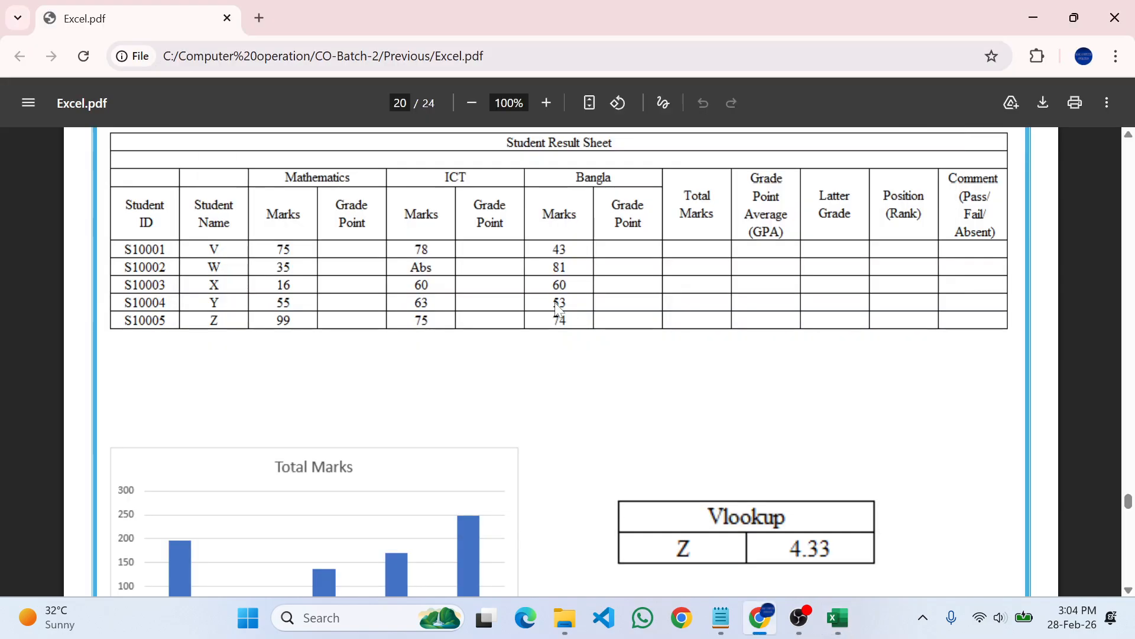
key("alt+Tab")
type("53")
key("Return")
type("74")
key("Return")
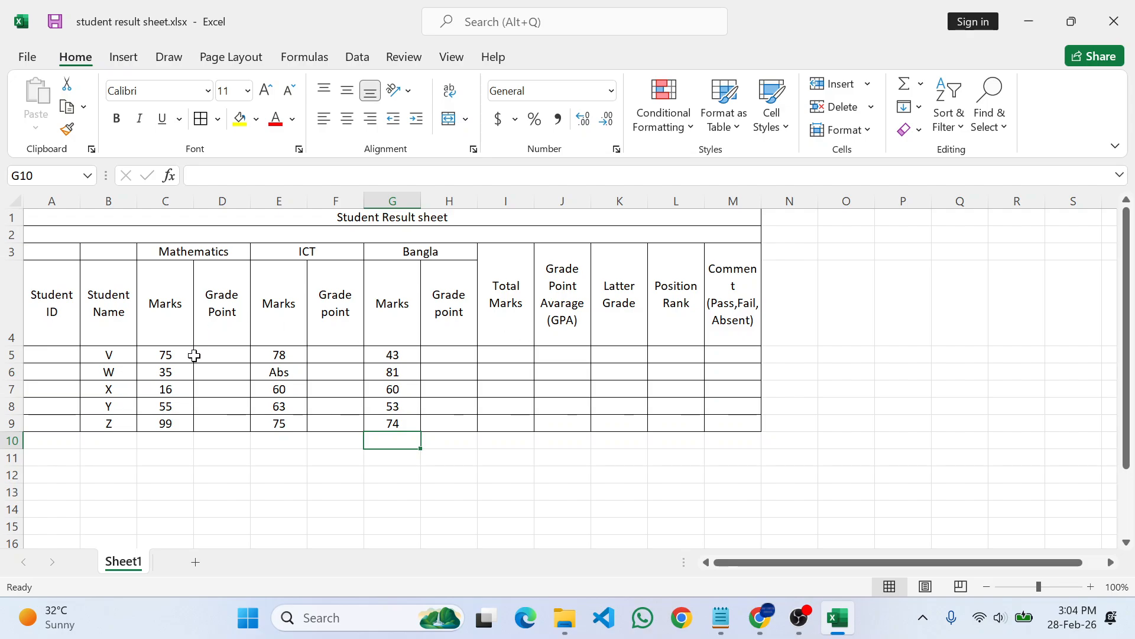
Step: Review the Student ID validation requirements in the calculation section of Excel.pdf and return to Excel
left_click(50, 362)
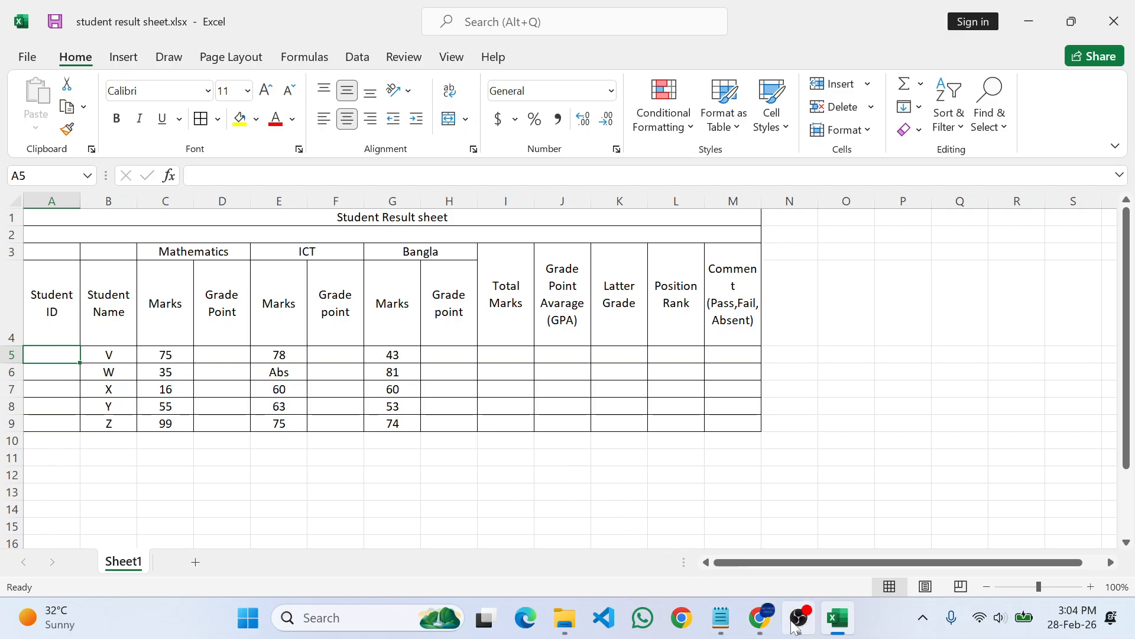
left_click(761, 617)
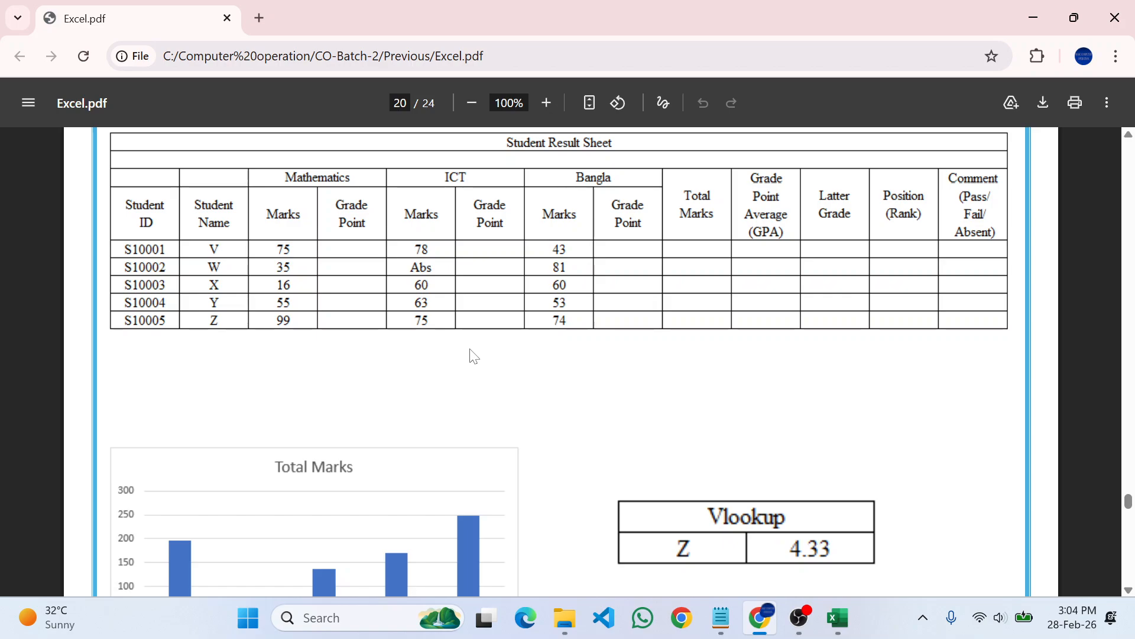
scroll(479, 355, "up", 15)
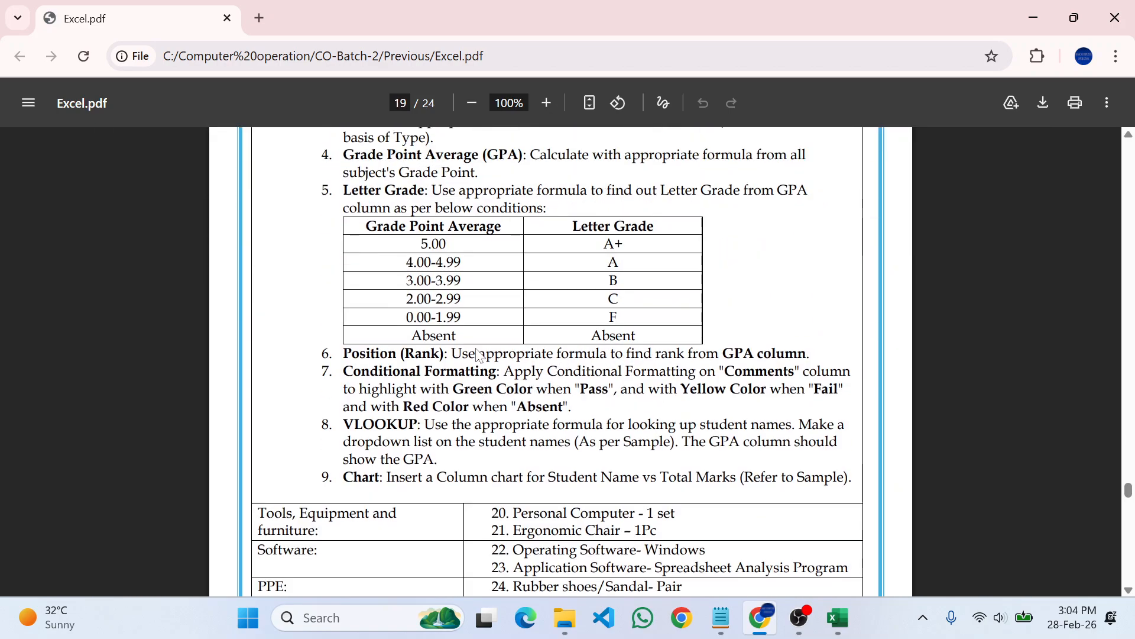
scroll(479, 355, "up", 3)
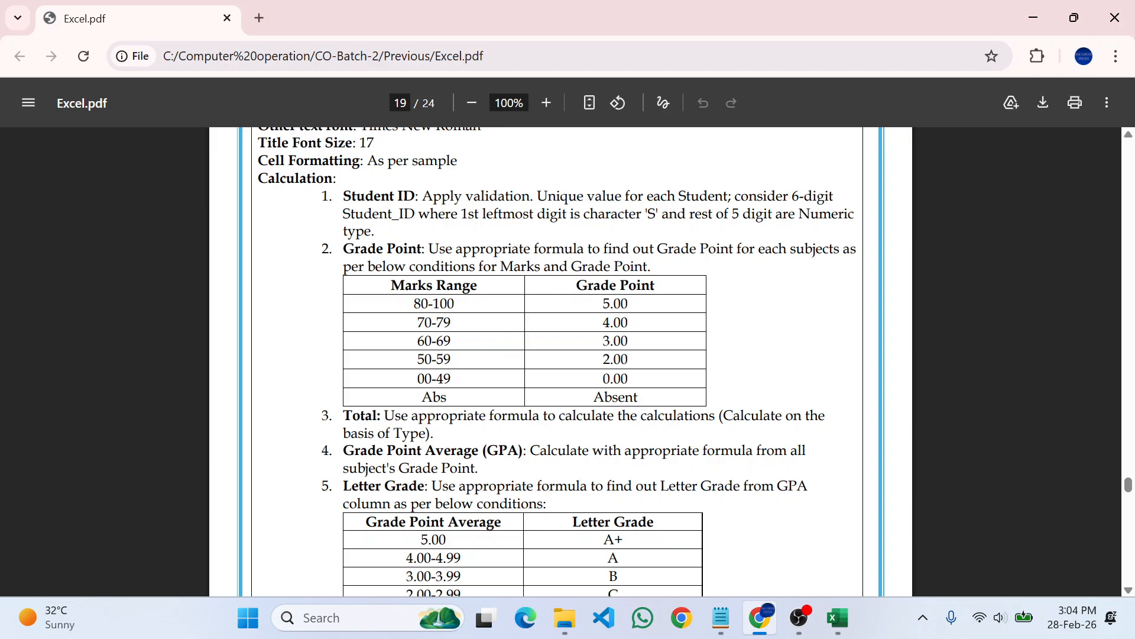
left_click_drag(418, 196, 530, 196)
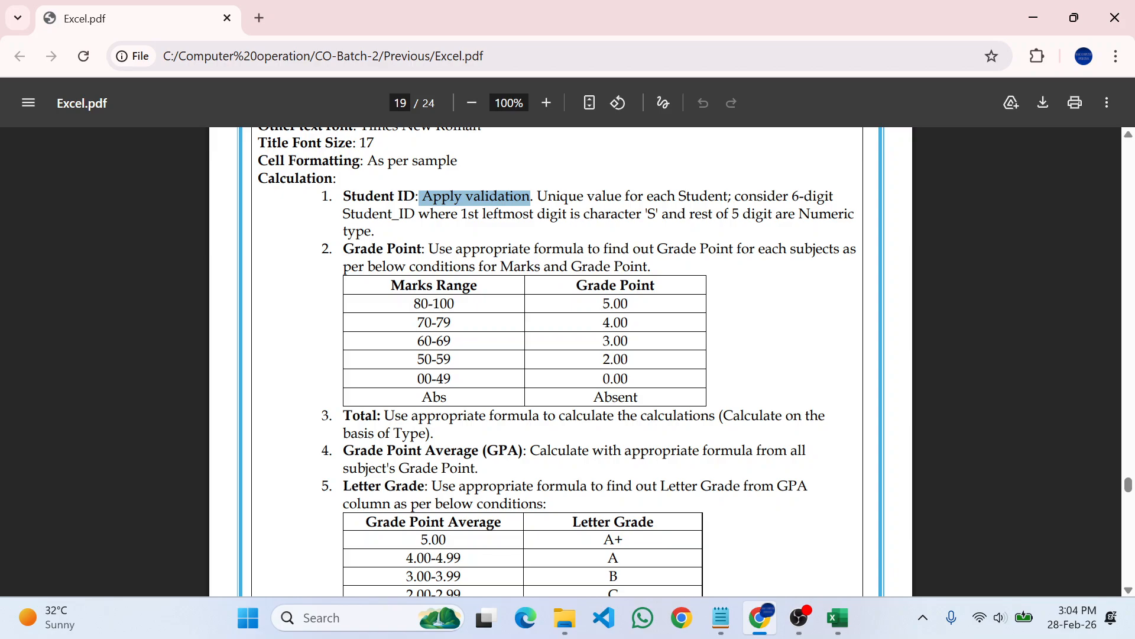
left_click(535, 196)
left_click_drag(537, 197, 728, 197)
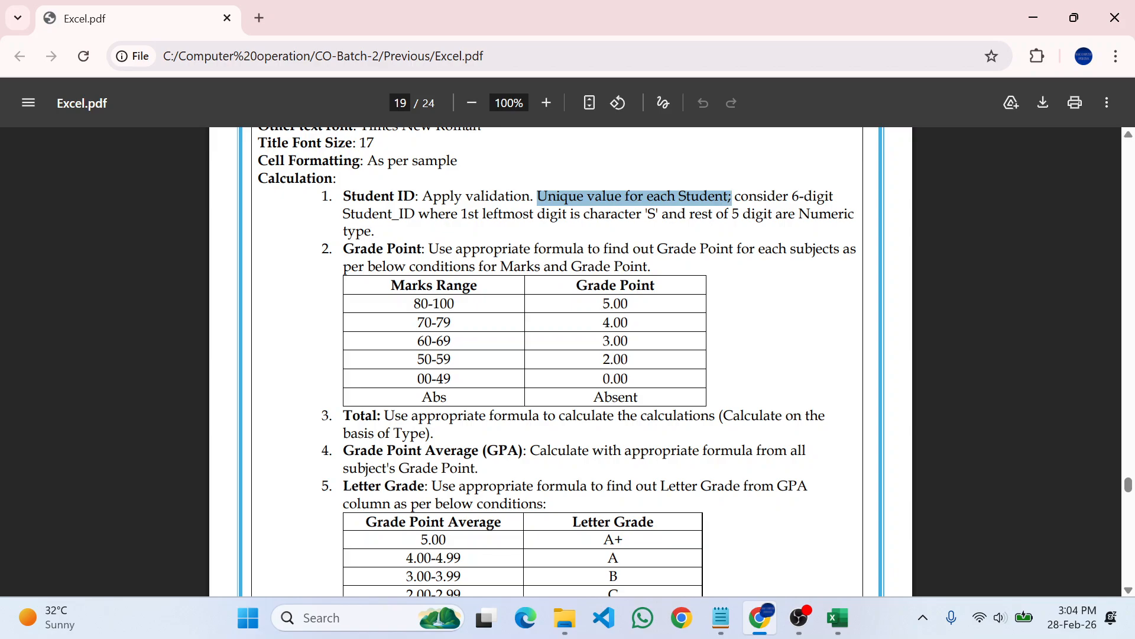
left_click_drag(735, 196, 416, 214)
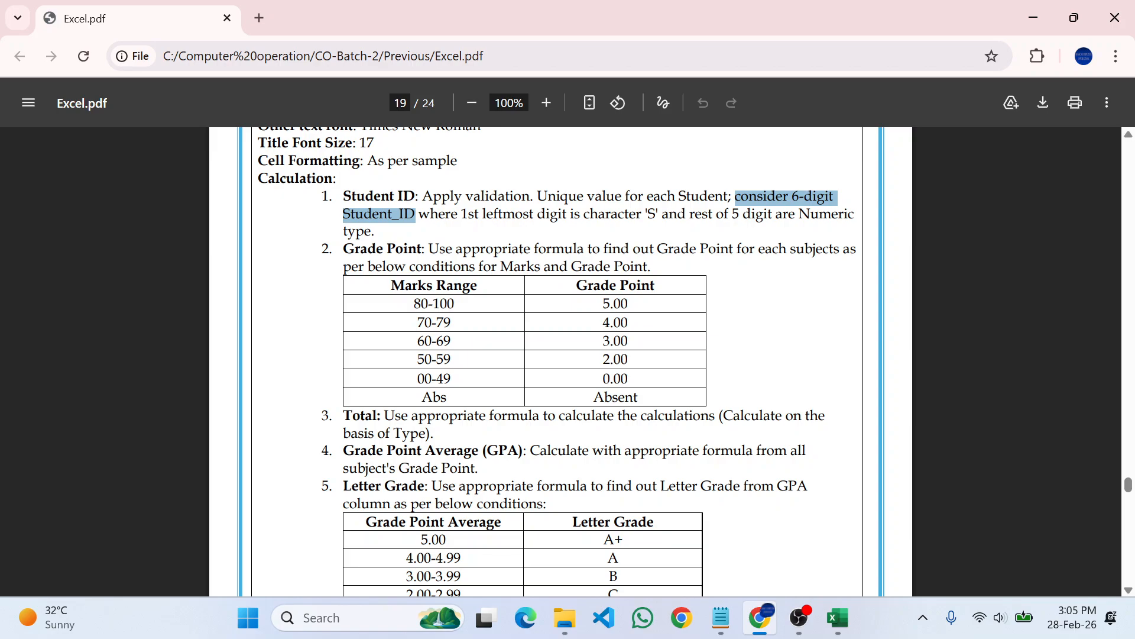
left_click(419, 214)
left_click_drag(418, 214, 649, 214)
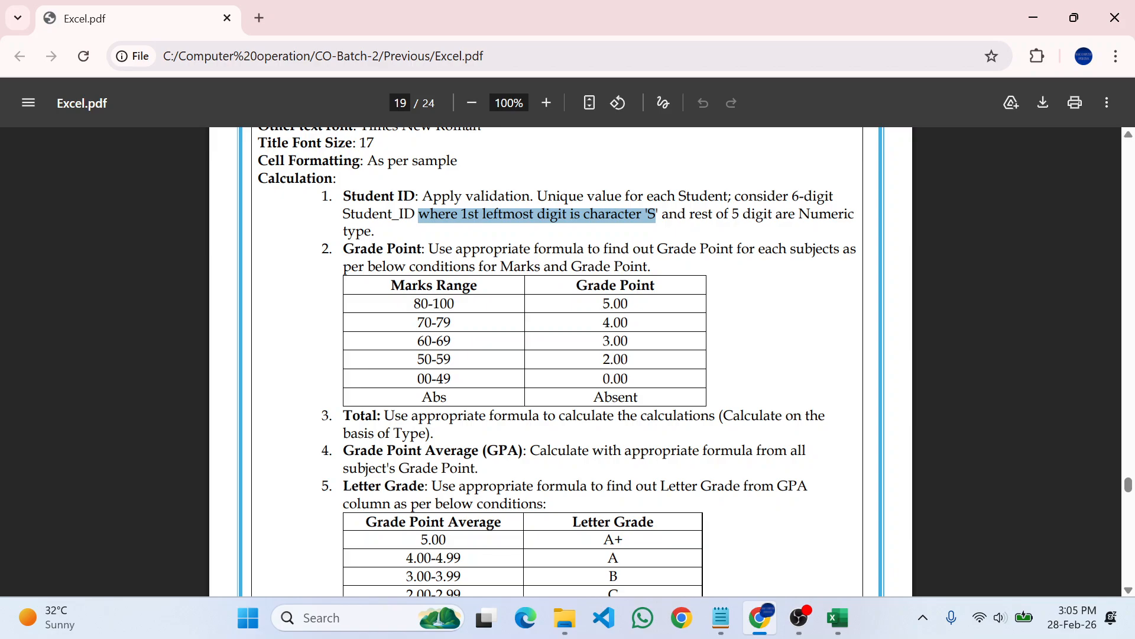
left_click_drag(689, 214, 379, 233)
left_click(380, 233)
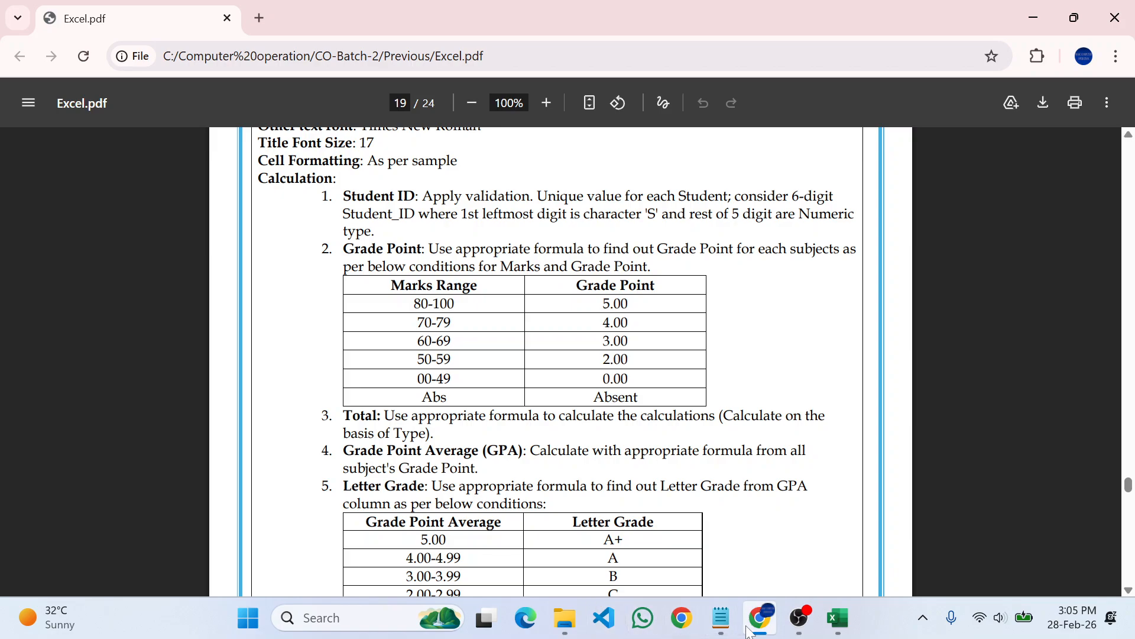
left_click(835, 621)
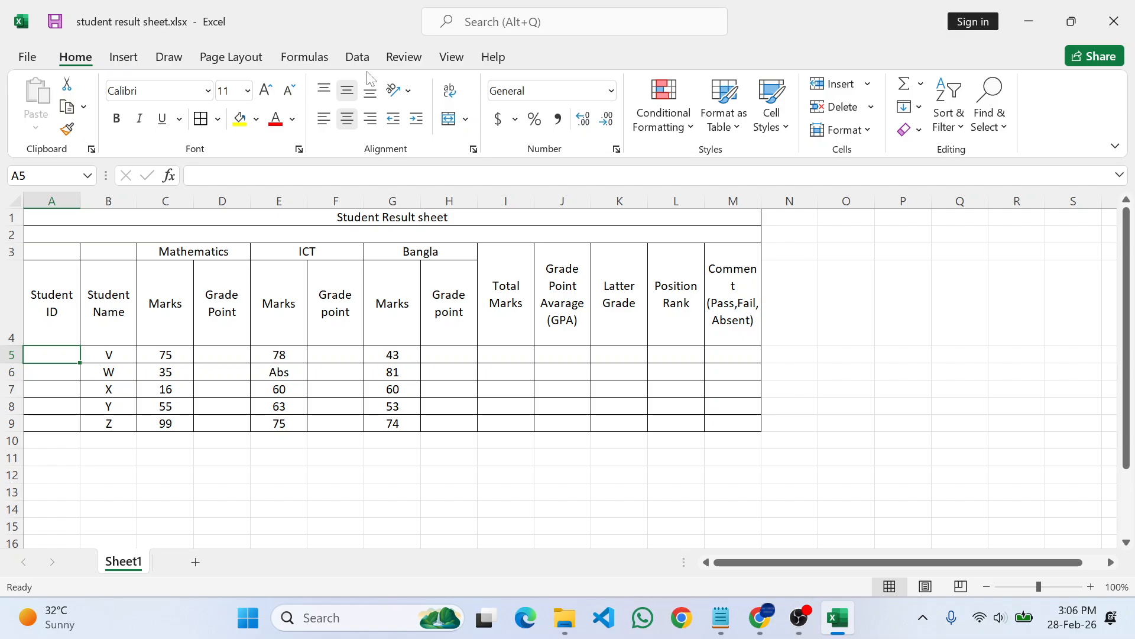
left_click(357, 57)
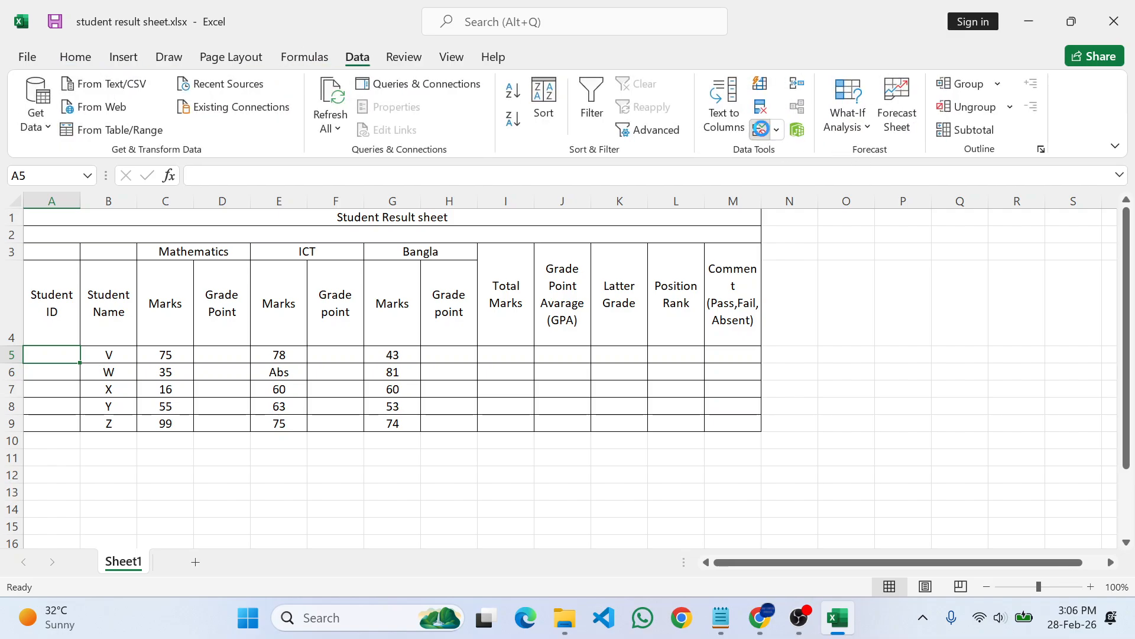
left_click(760, 129)
left_click(586, 191)
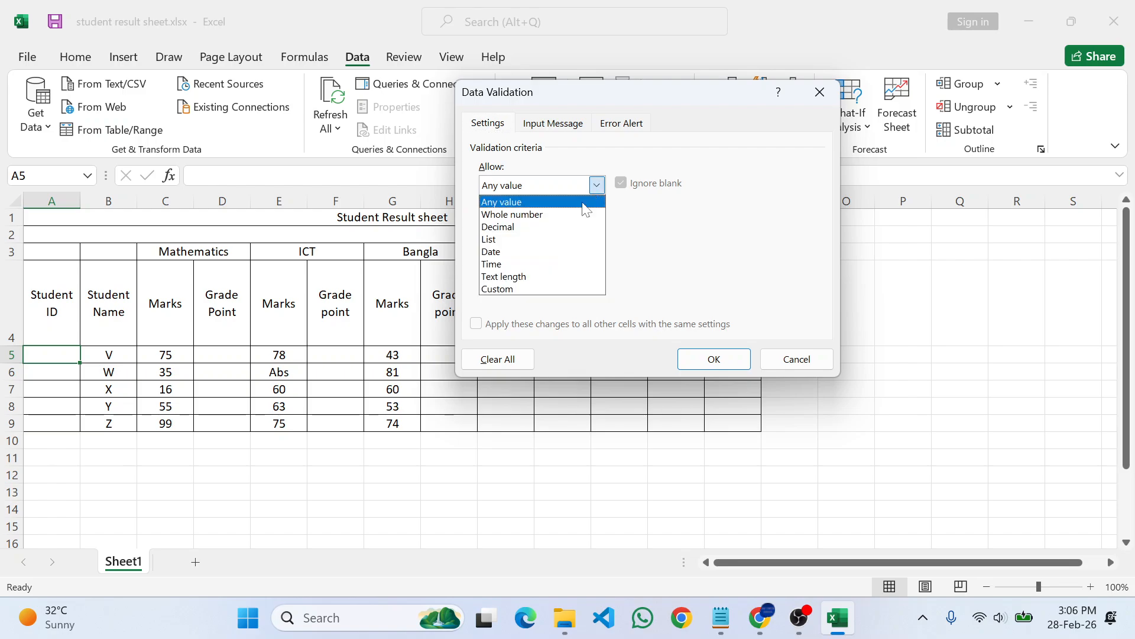
left_click(508, 288)
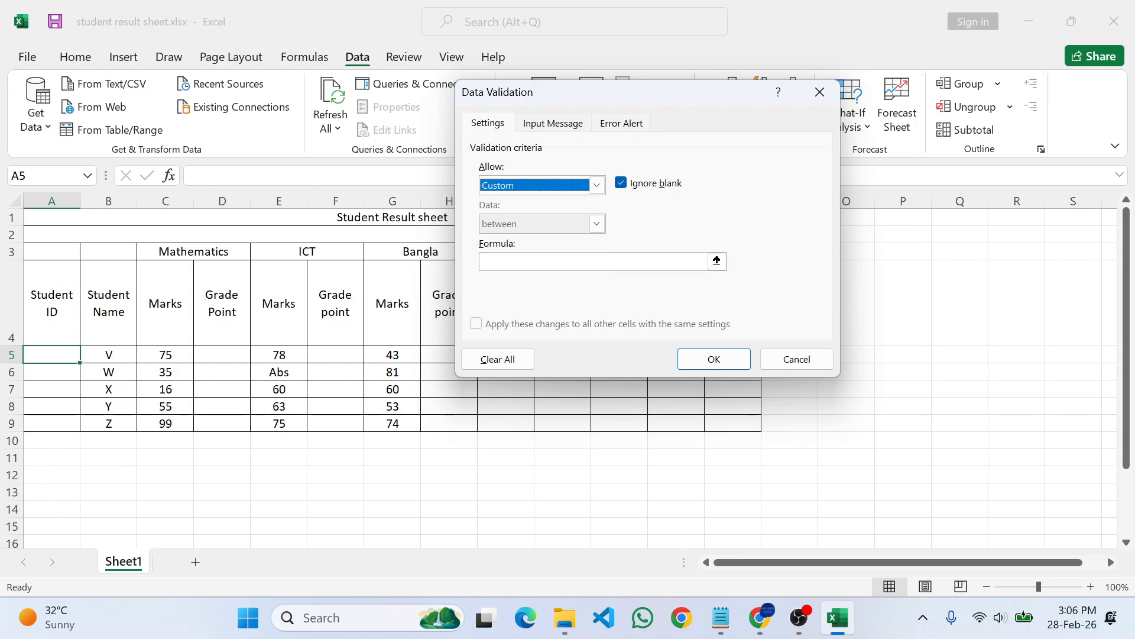
left_click(819, 92)
left_click(76, 56)
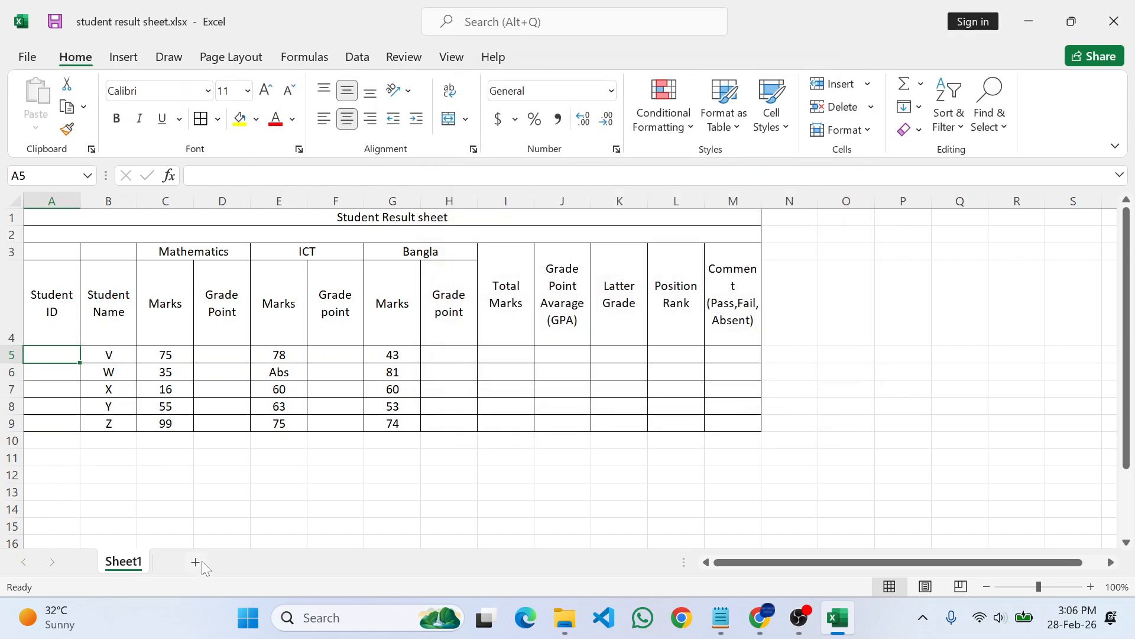
left_click(243, 478)
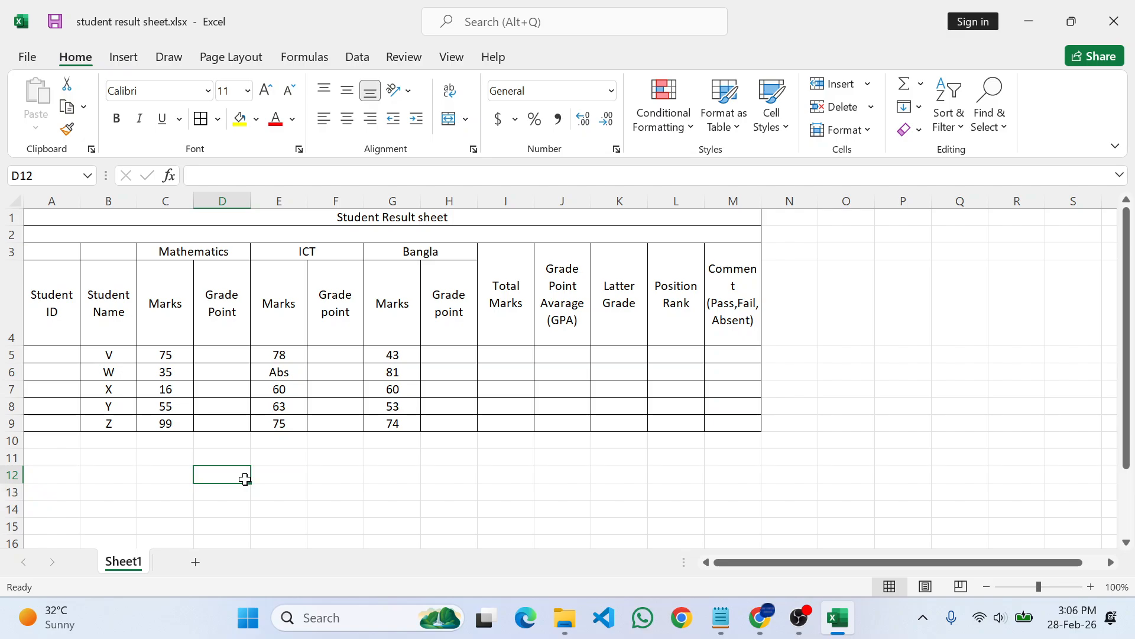
left_click(278, 482)
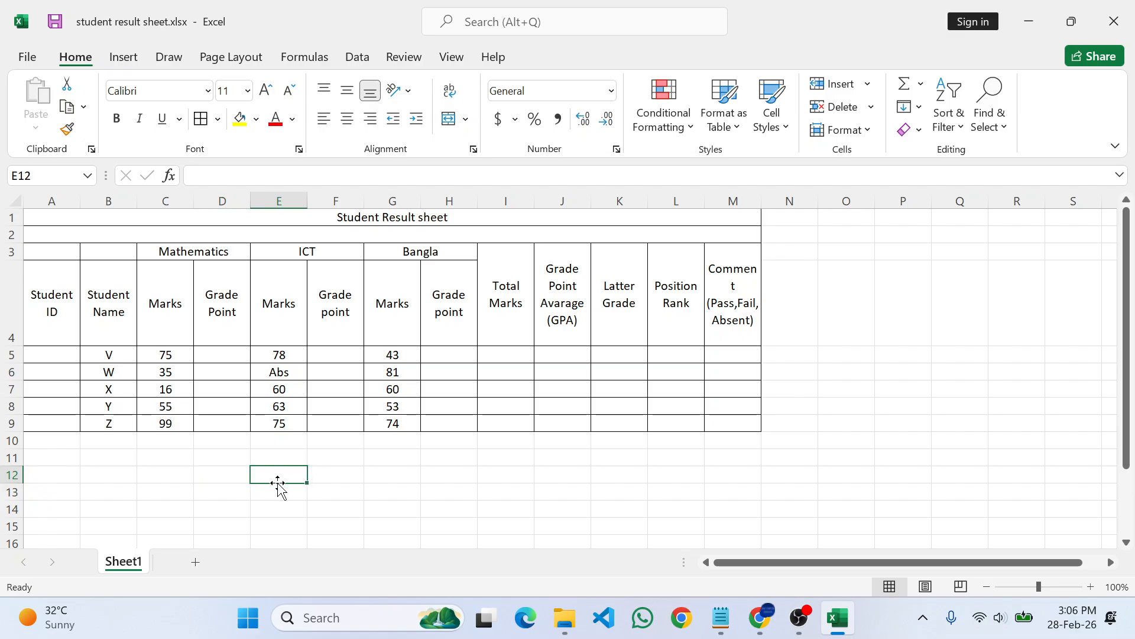
Step: Enter student V's six-character student ID, starting with S, in cell A5
left_click(53, 356)
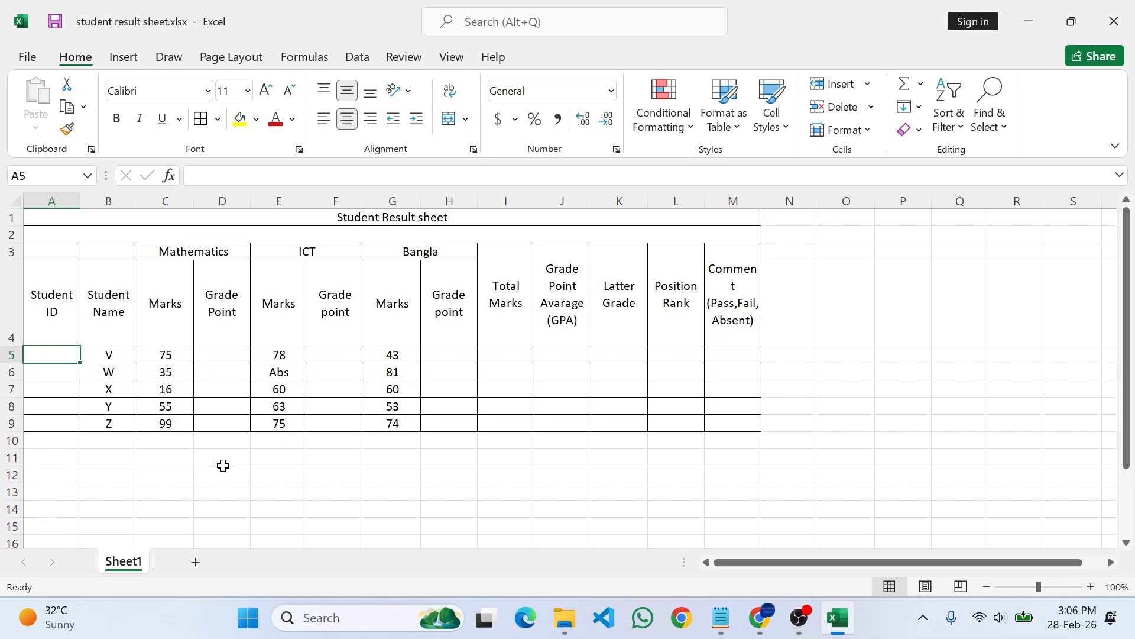
type("Student")
type("10001")
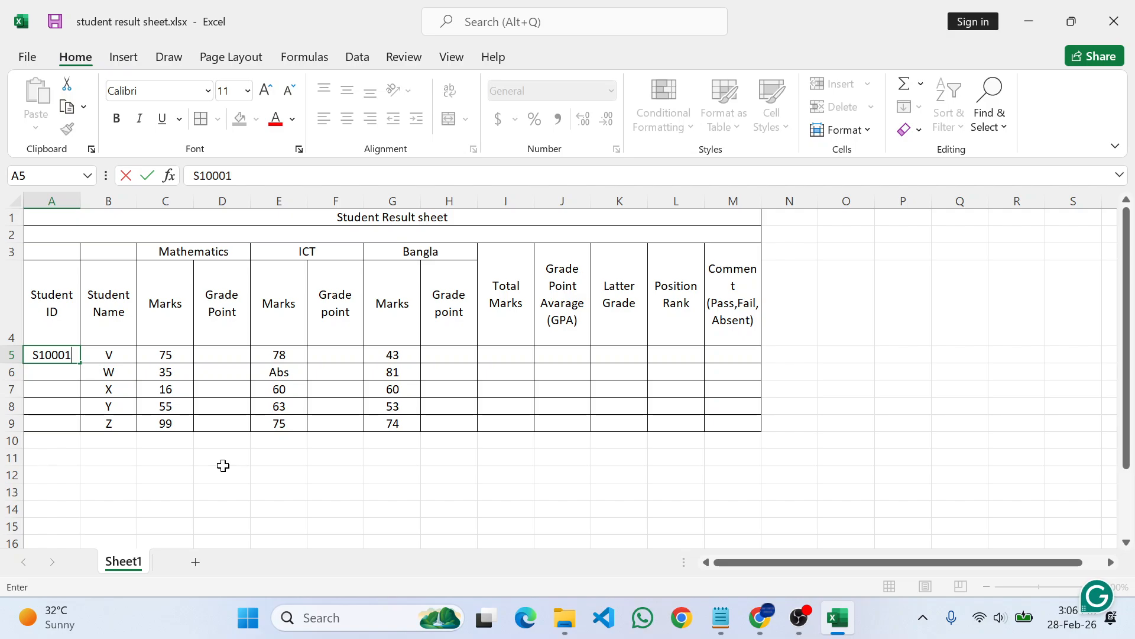
key("Return")
Step: Check the Student ID column of the Student Result Sheet sample in Excel.pdf and return to cell A5 in Excel
key("alt+Tab")
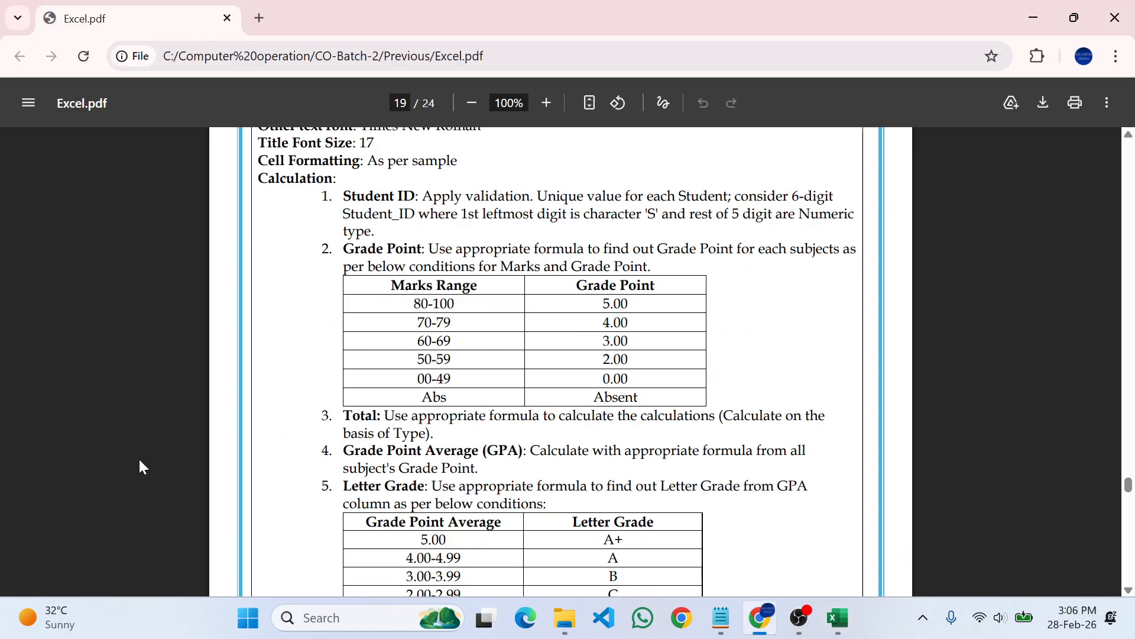
scroll(923, 264, "down", 12)
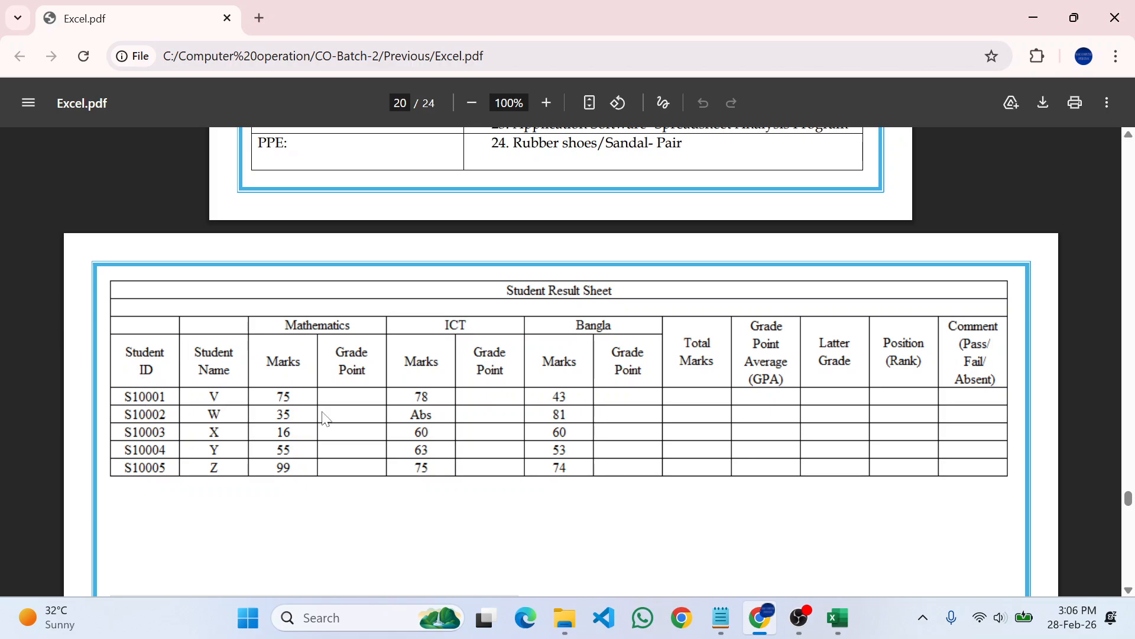
key("alt+Tab")
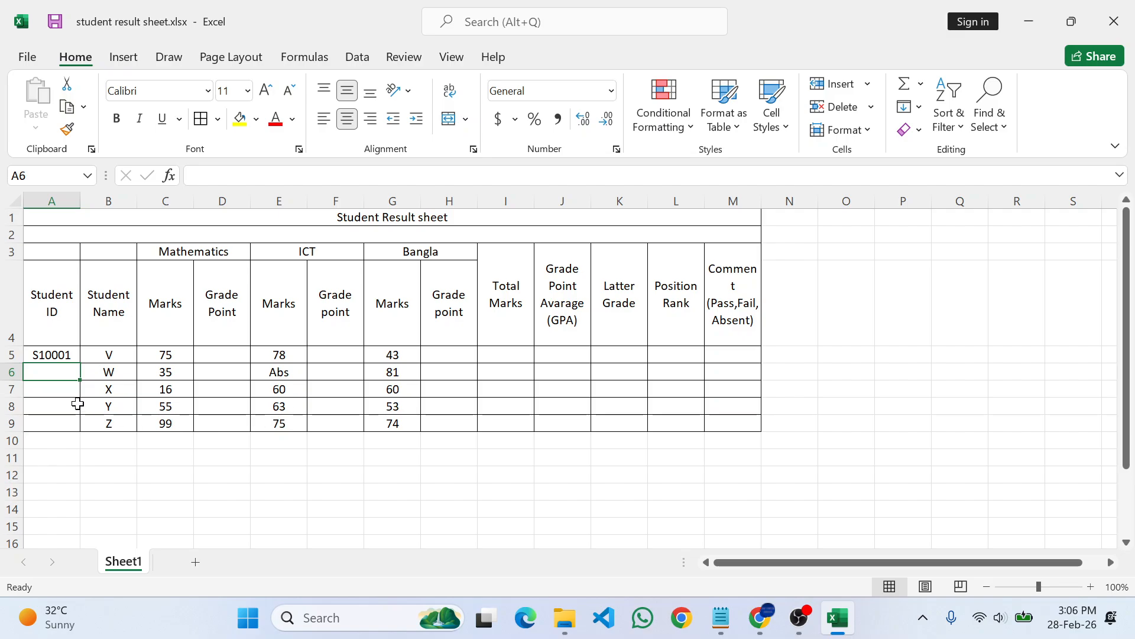
left_click(59, 357)
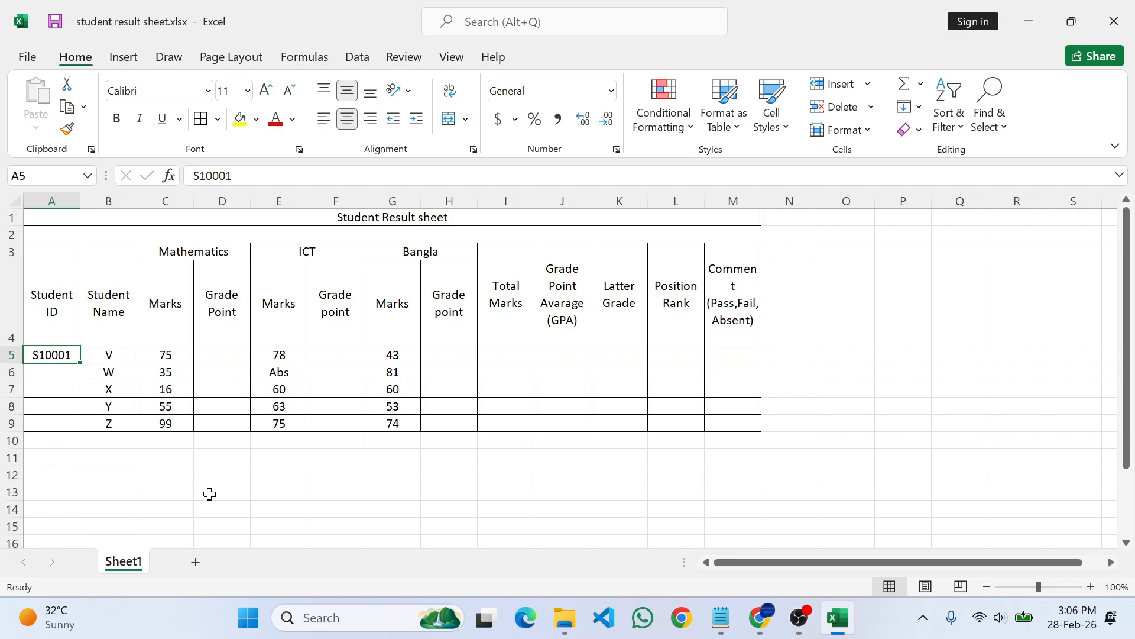
Step: Begin an AND formula in cell D12 with LEFT(A5,1) as its first argument
left_click(217, 476)
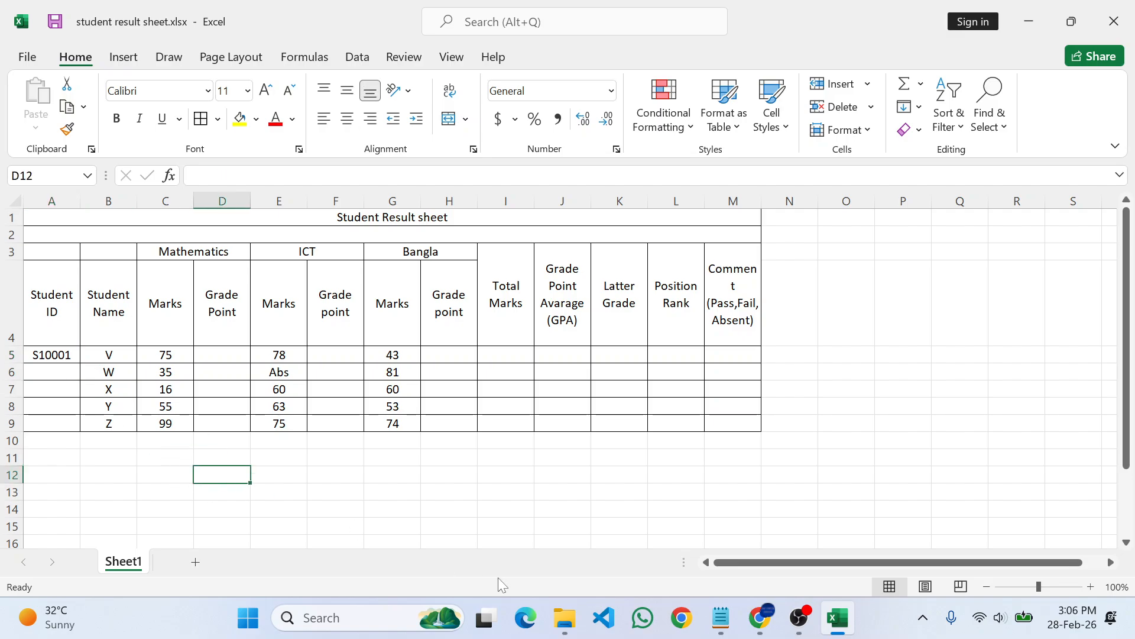
type("=")
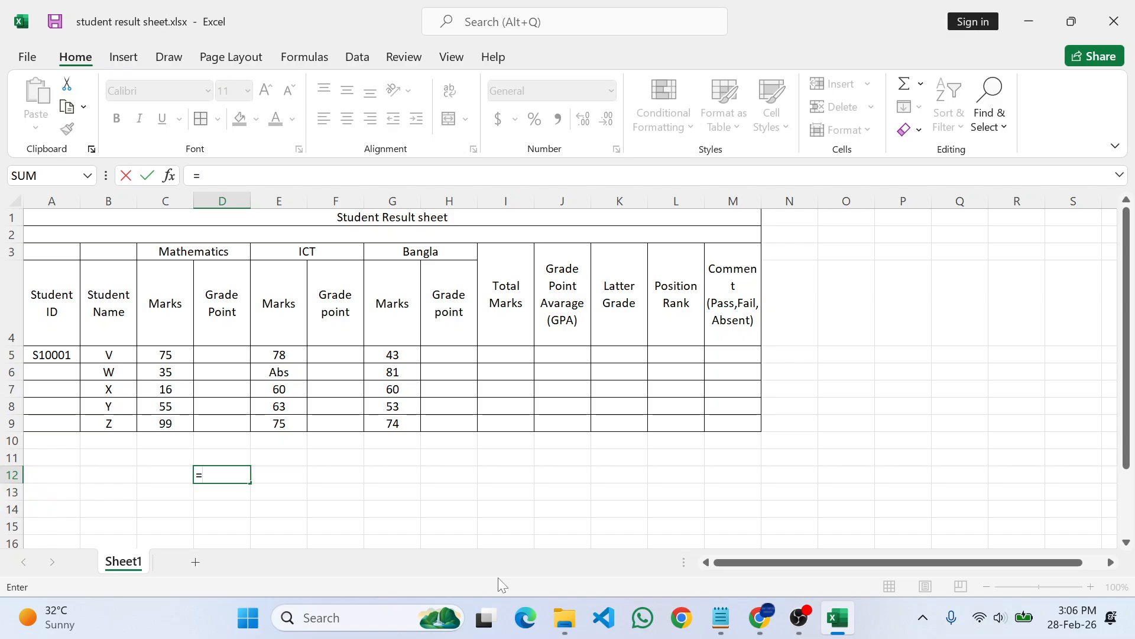
type("and")
key("Tab")
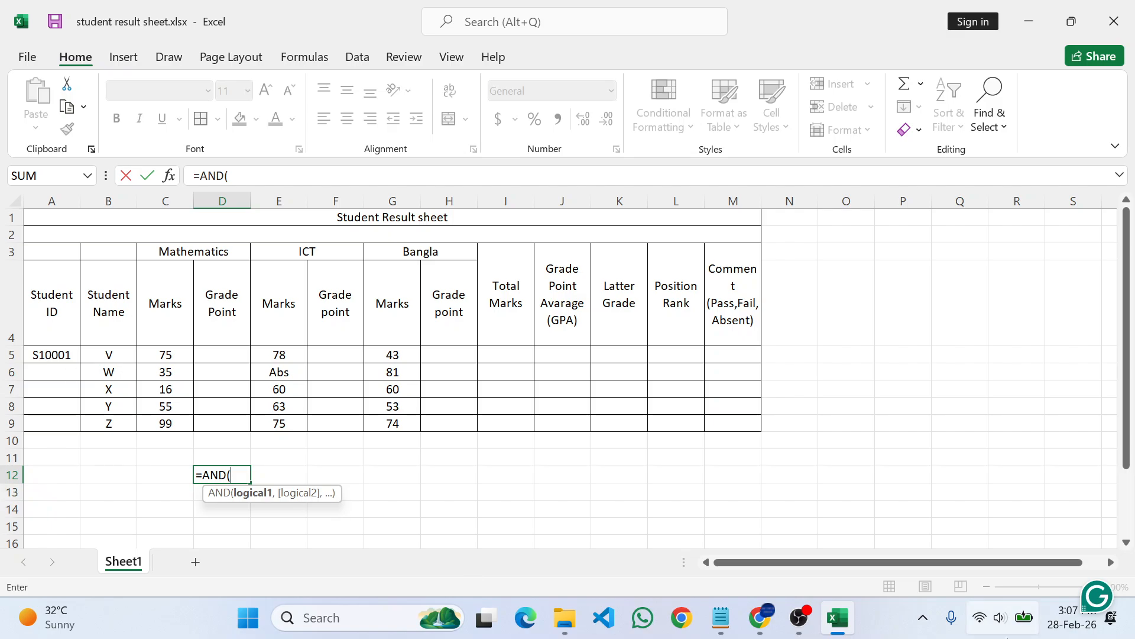
type("le")
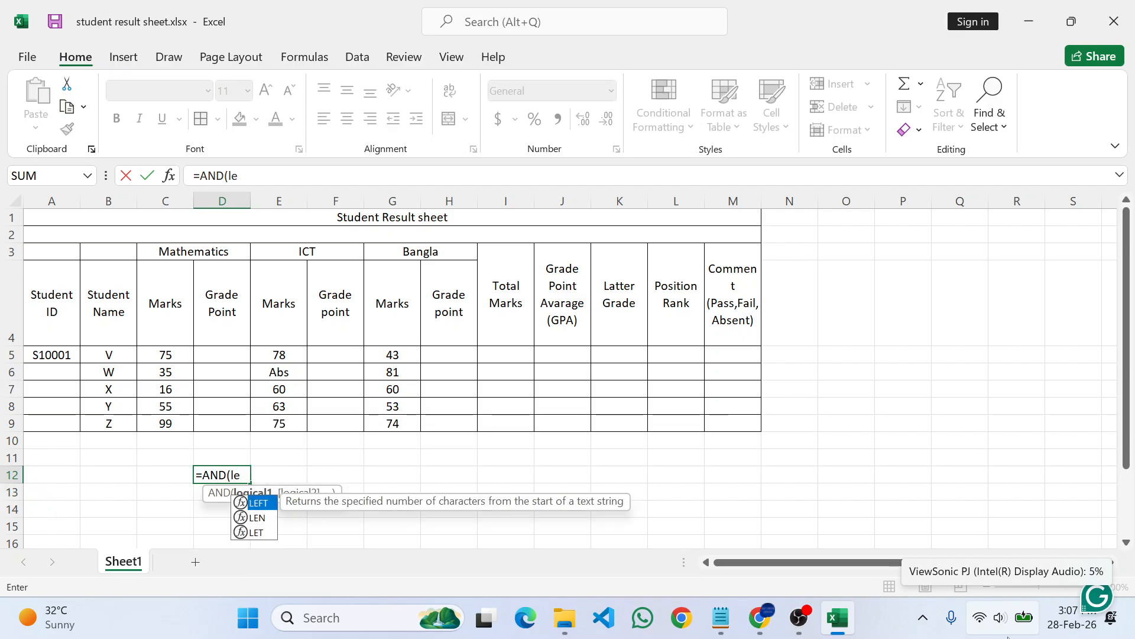
key("Tab")
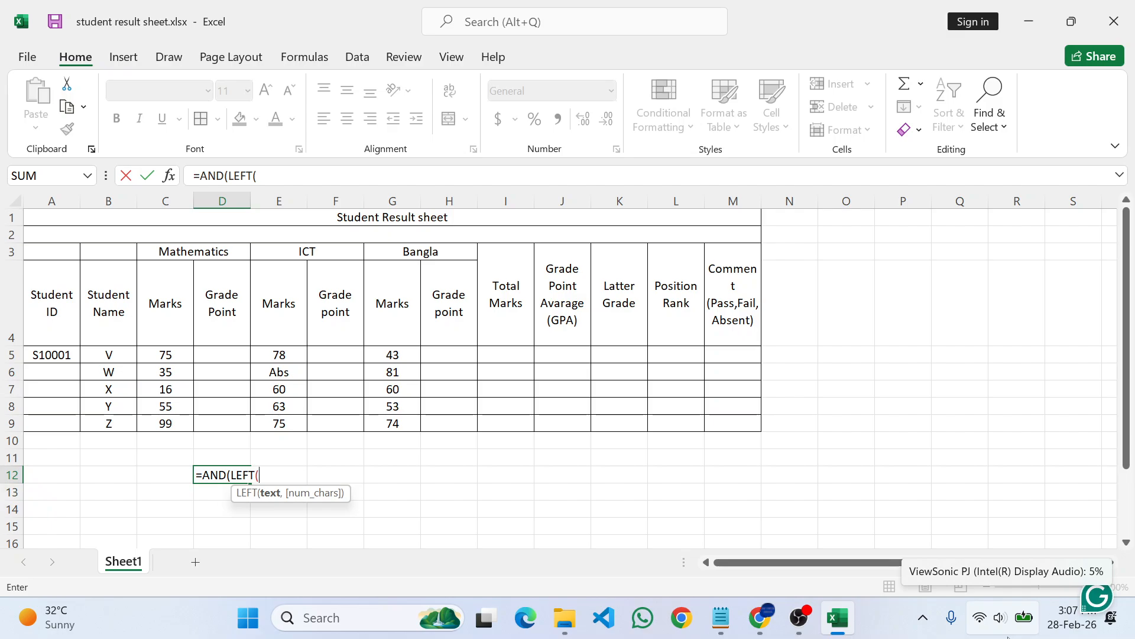
left_click(43, 359)
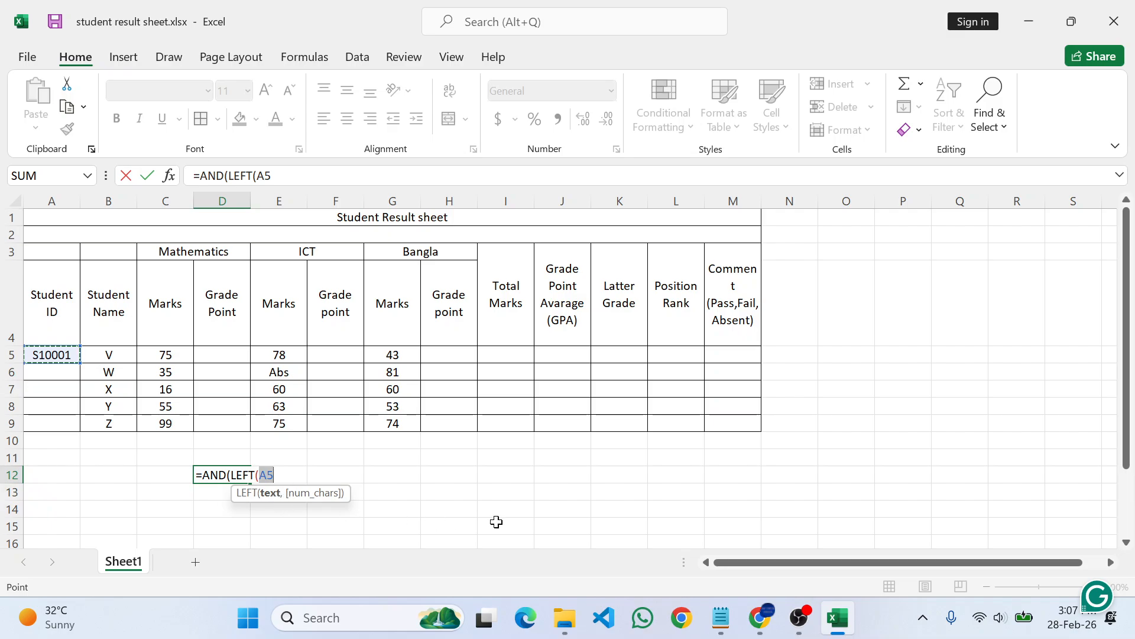
type(",")
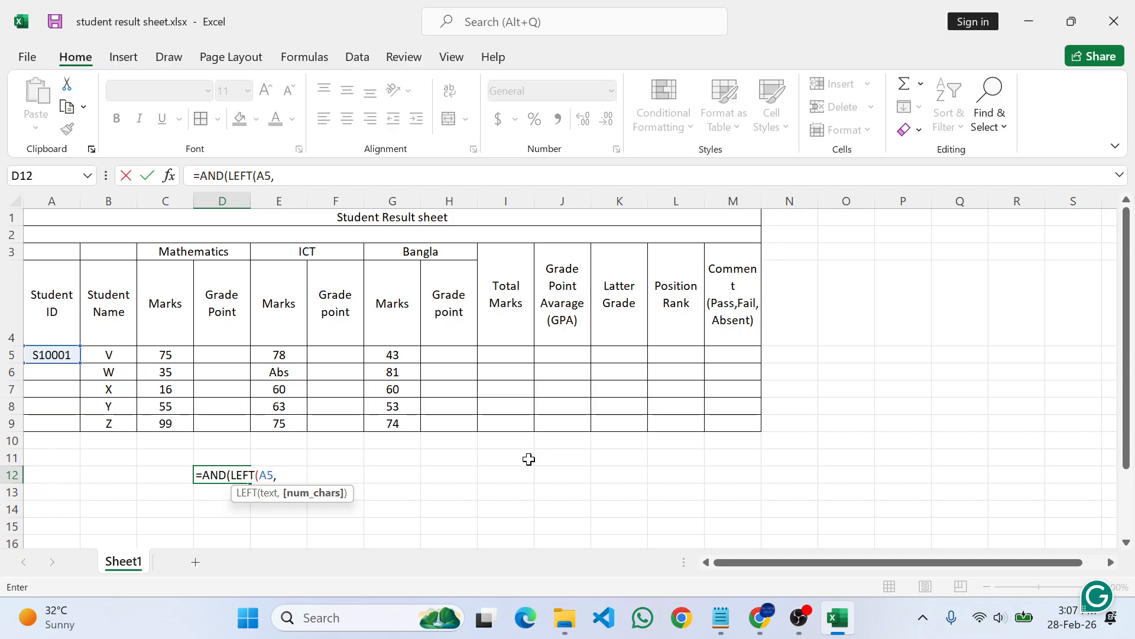
type("1")
type(")")
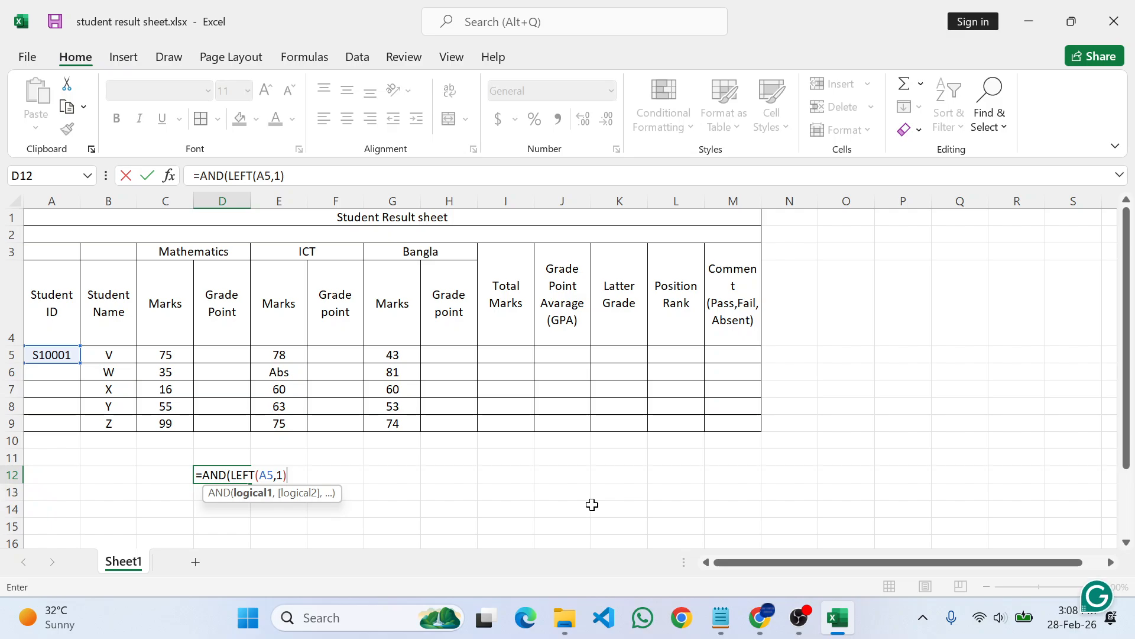
Step: Add "S" as a separate second argument of the AND formula in D12
type(",")
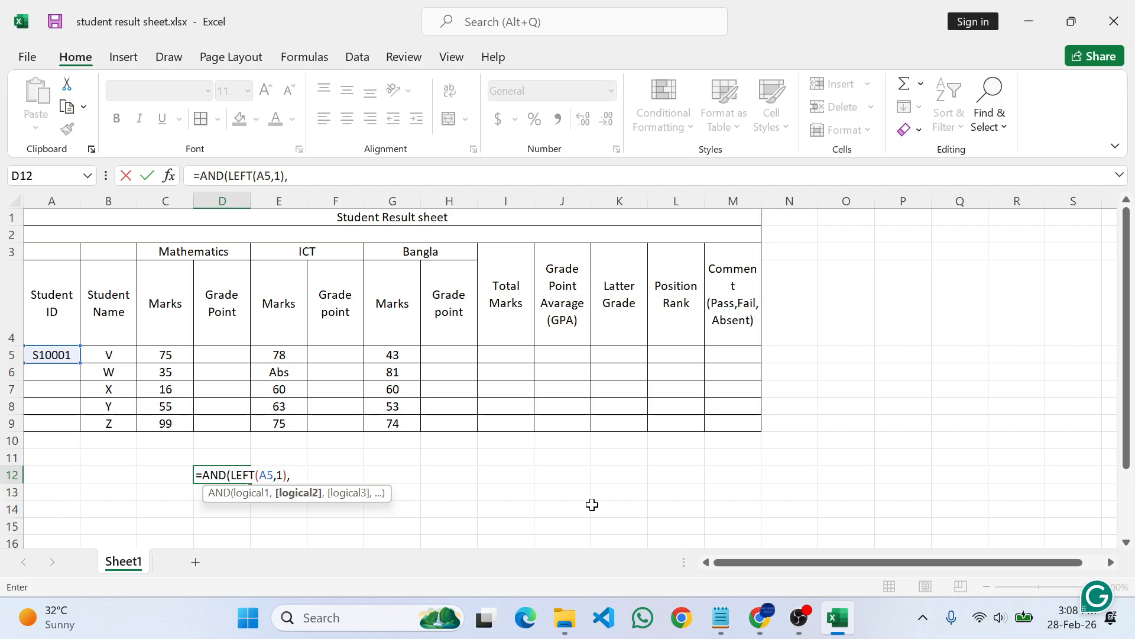
type("\"S")
type(",")
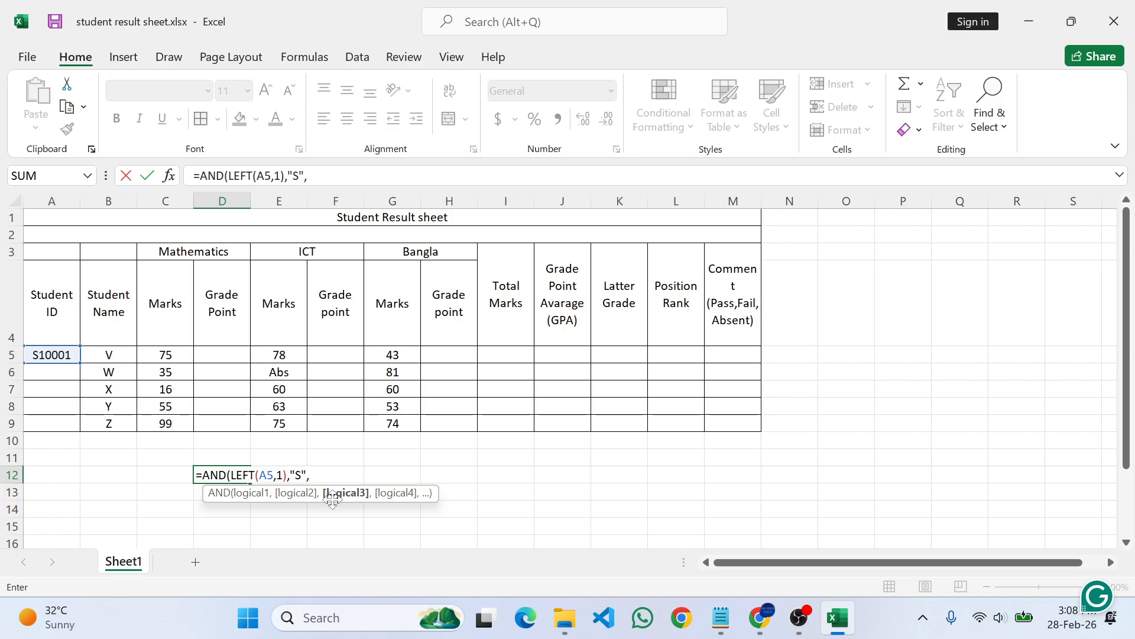
Step: Add the ID length condition LEN(A5)=6 as the third argument of the AND formula in D12
type("len")
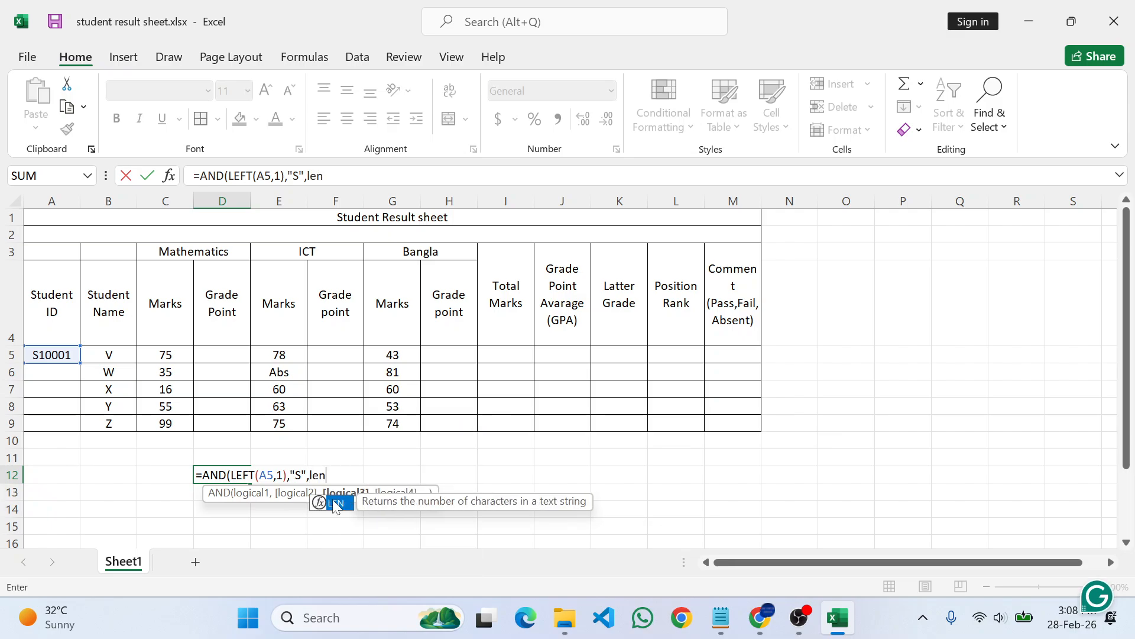
double_click(335, 504)
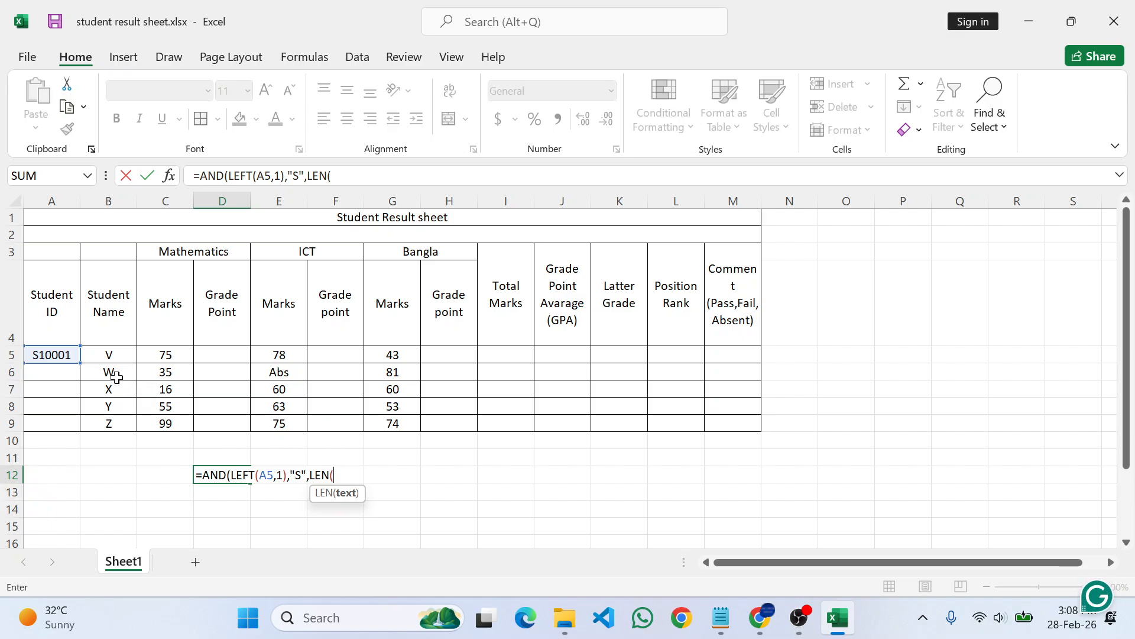
left_click(46, 355)
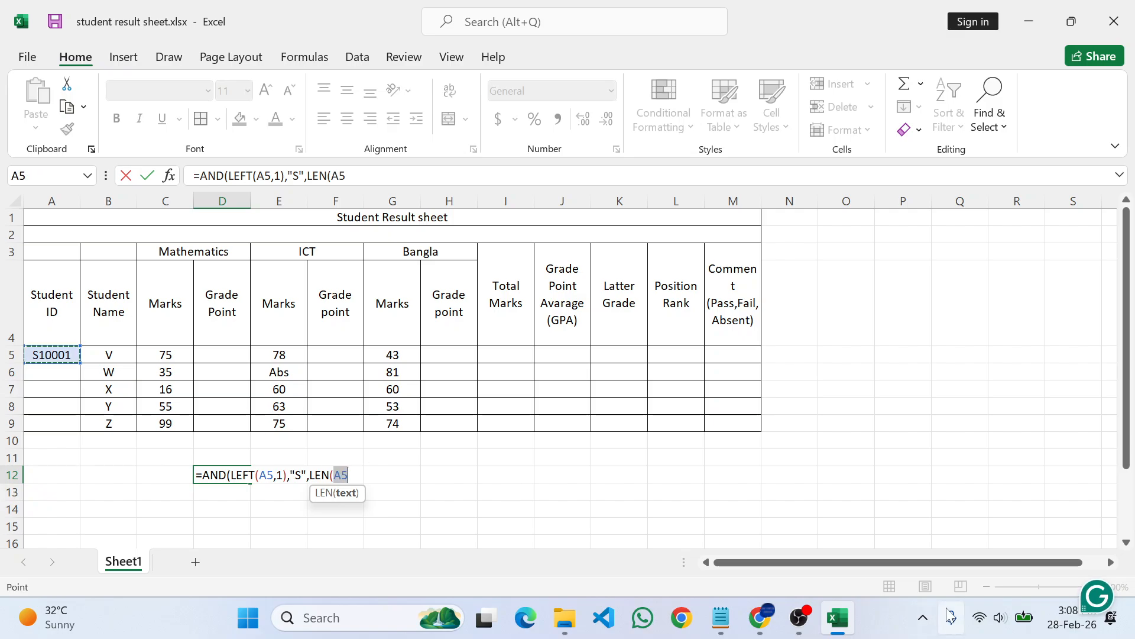
key("Right")
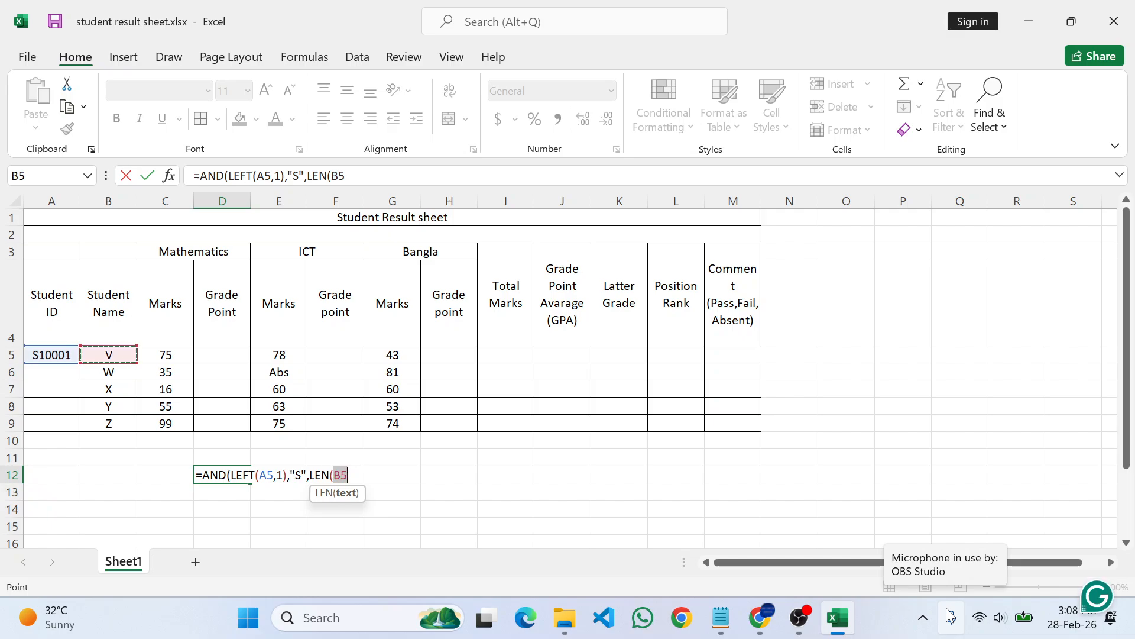
key("Left")
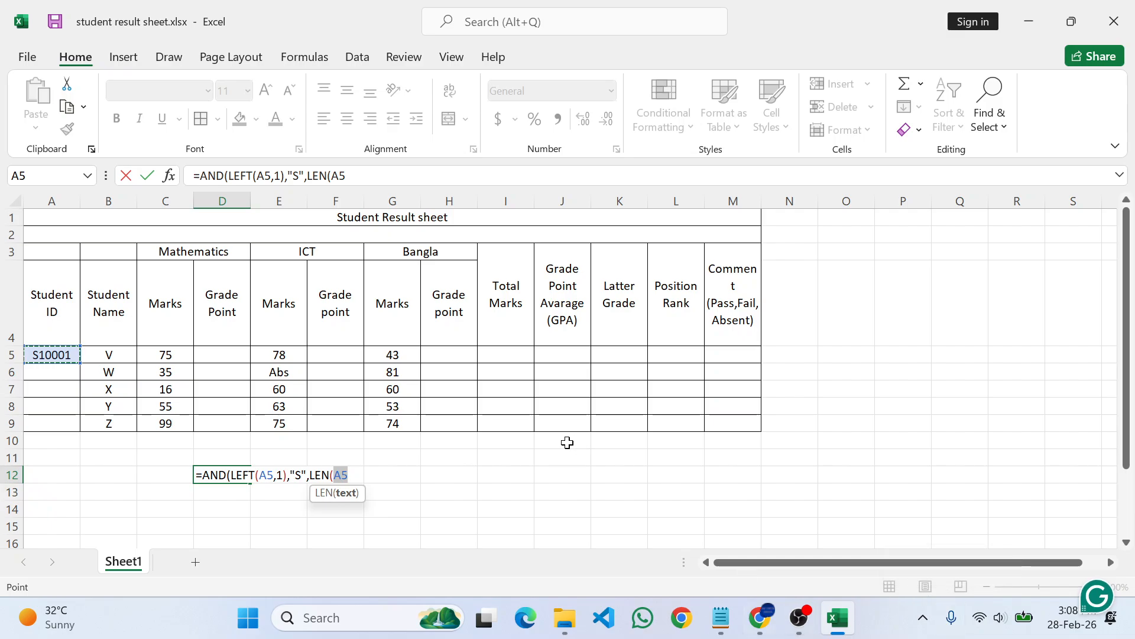
key("F2")
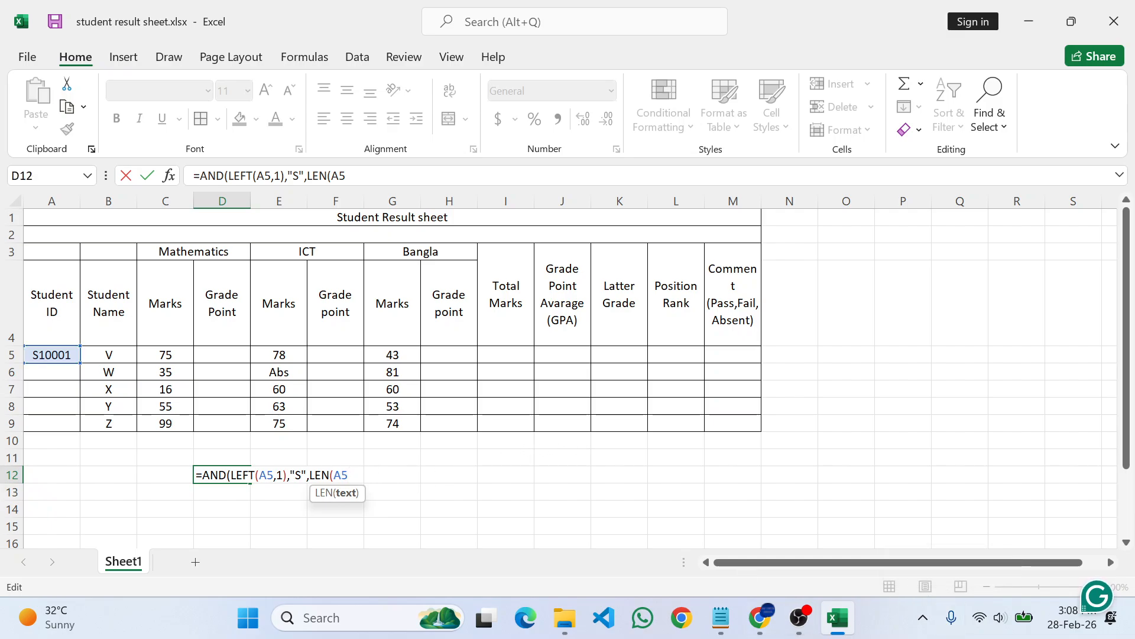
type(")")
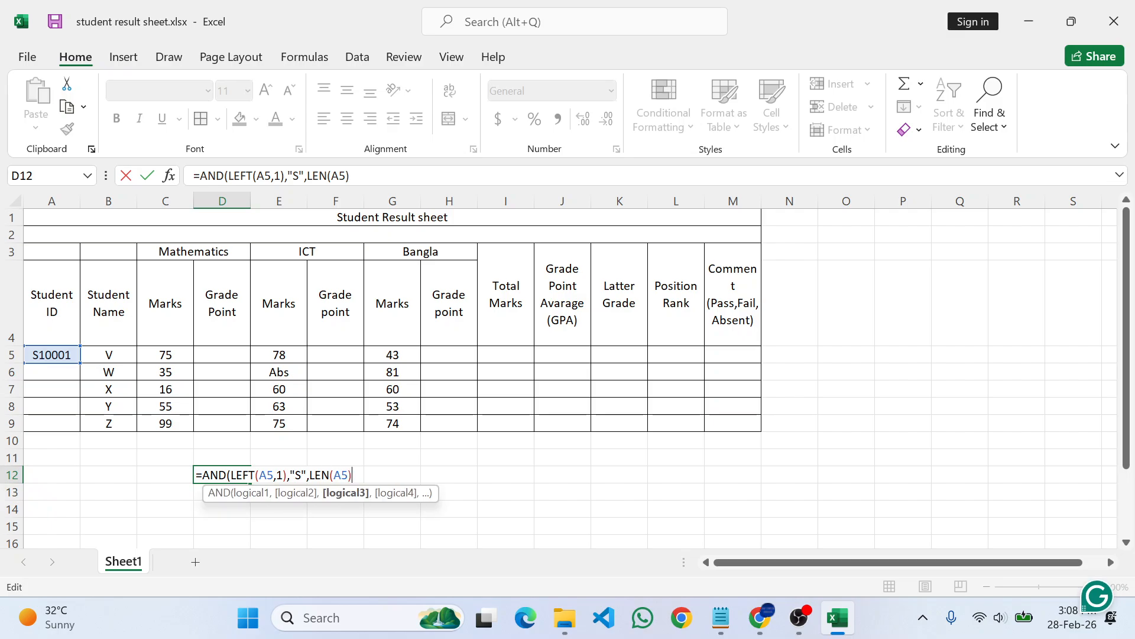
type("=6")
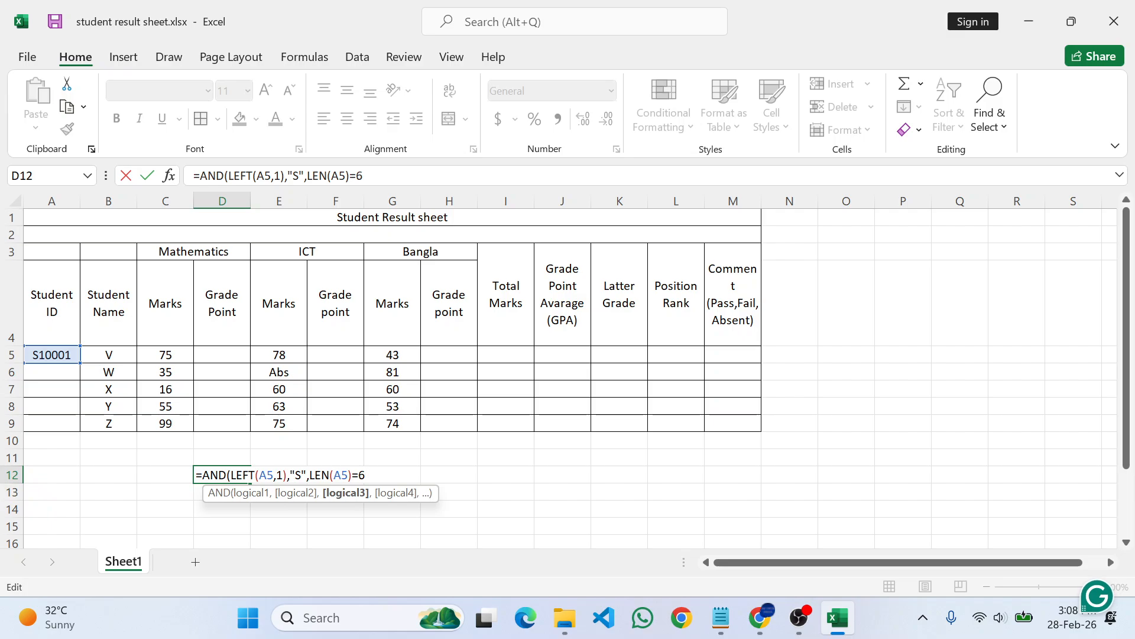
type(",")
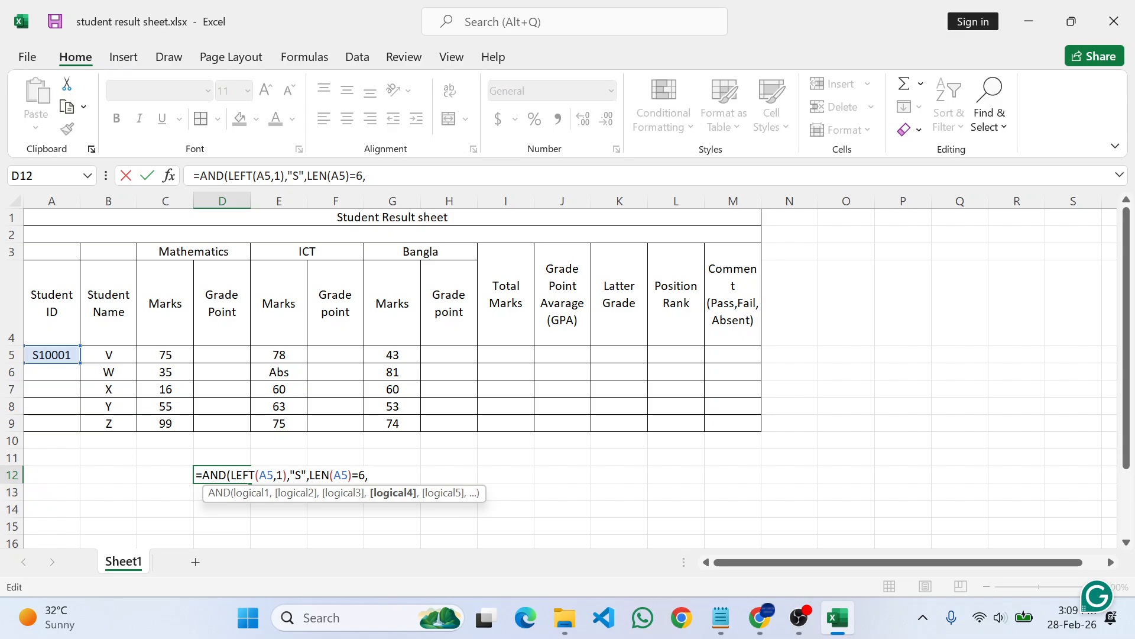
Step: Begin an ISNUMBER function as the fourth argument of the AND formula in D12
type("innum")
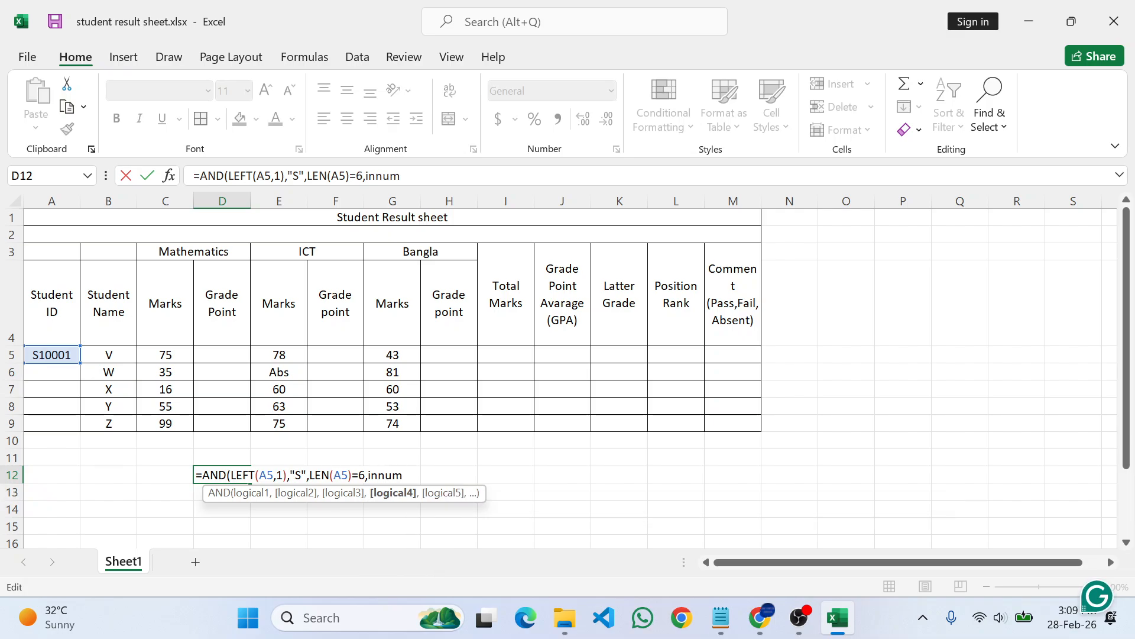
key("BackSpace")
key("BackSpace")
key("BackSpace")
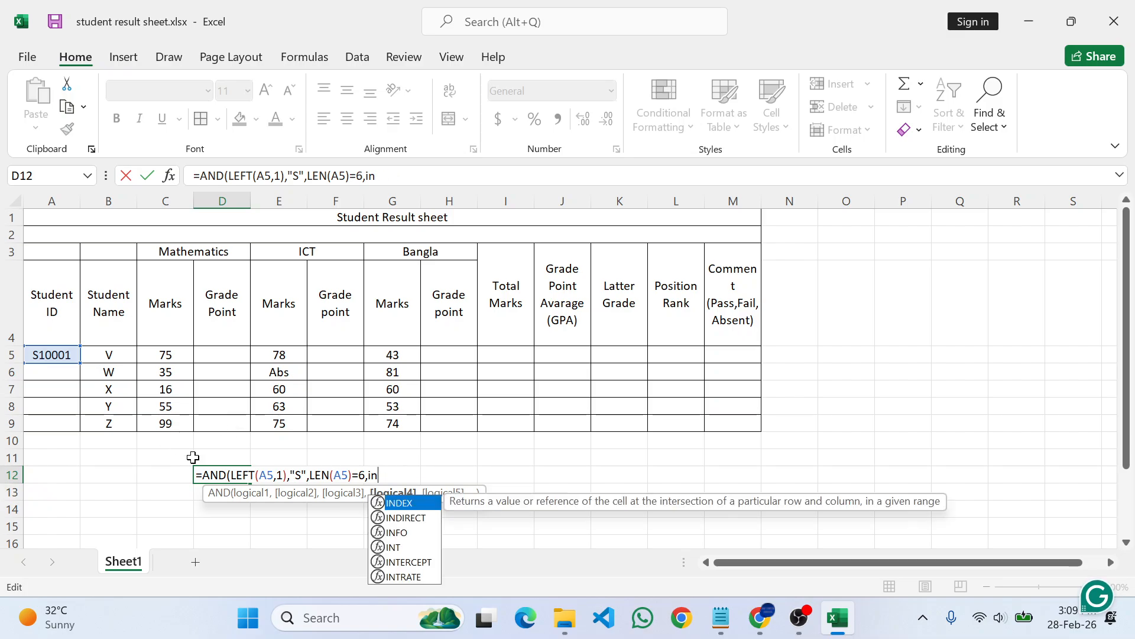
key("BackSpace")
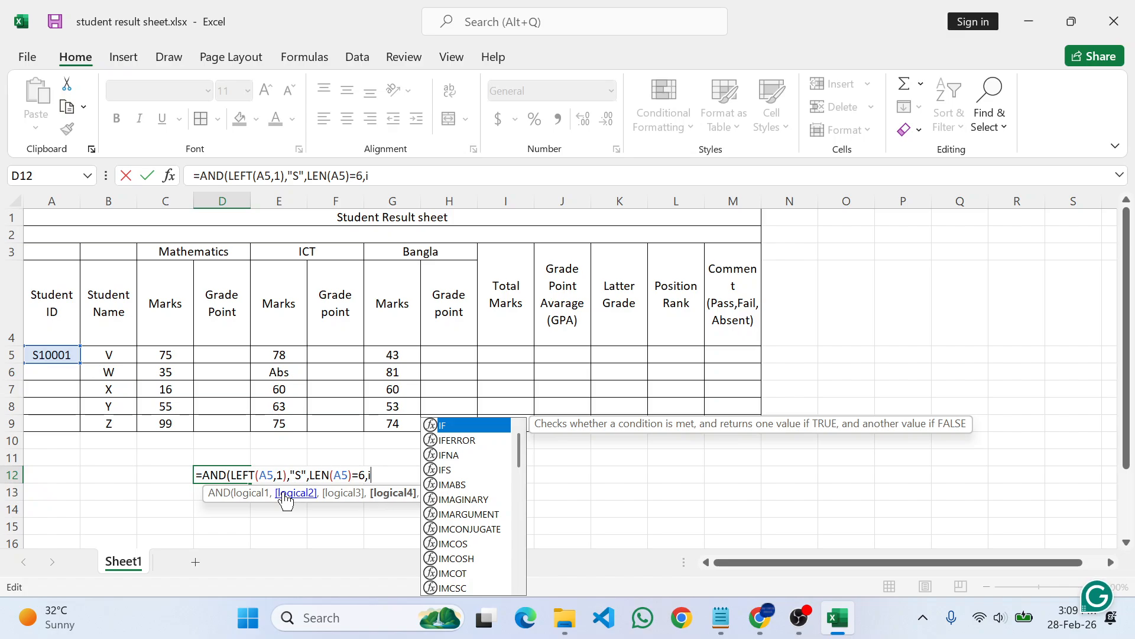
type("sin")
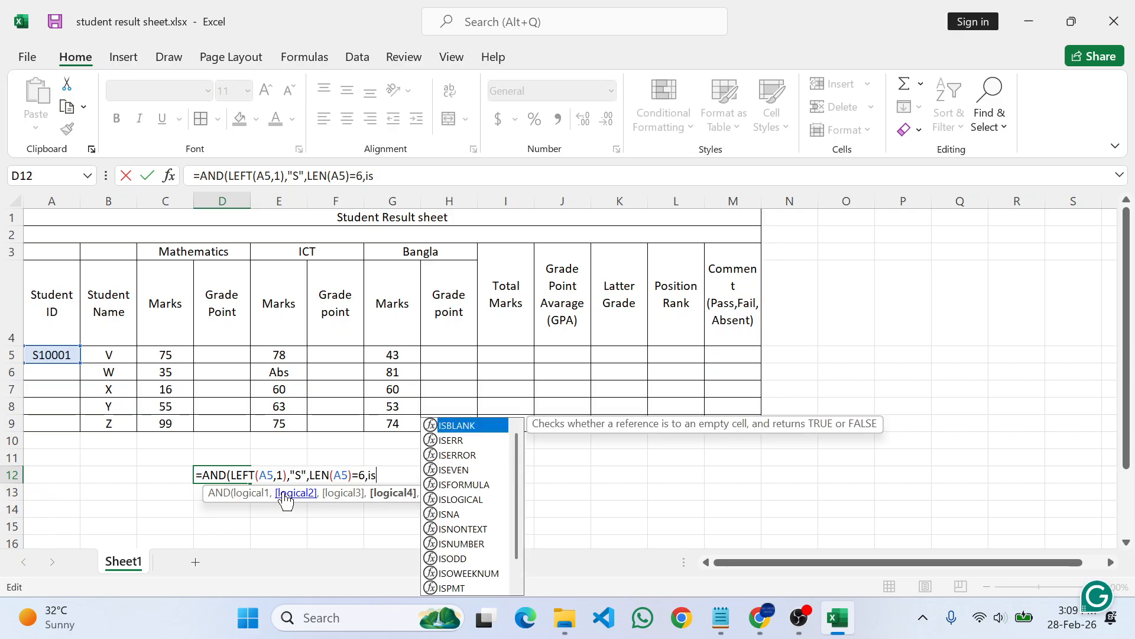
type("n")
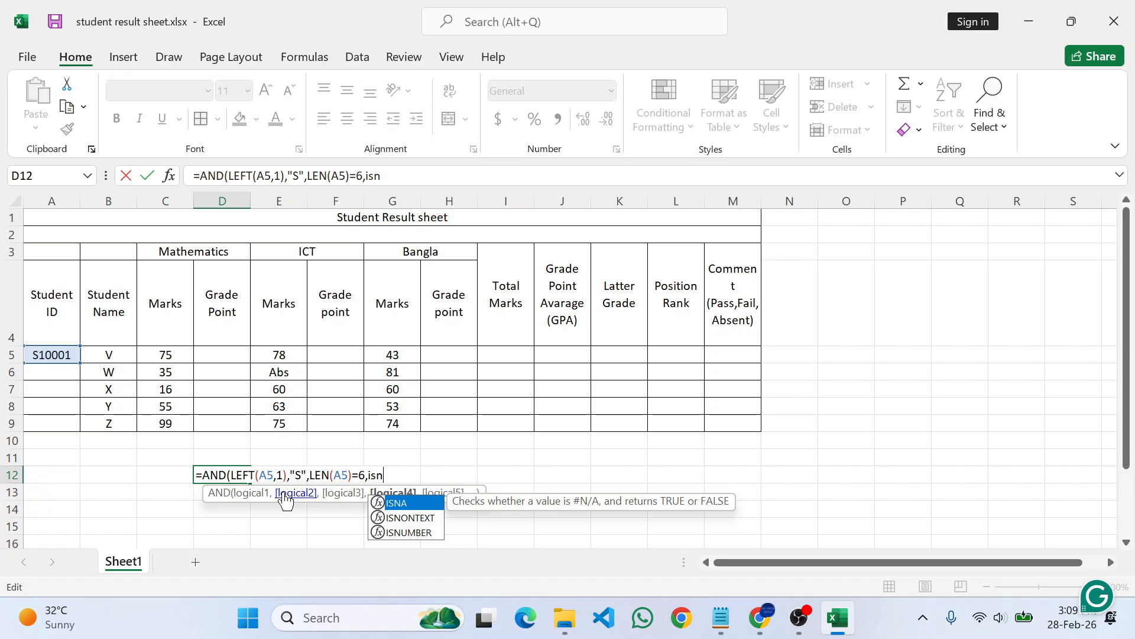
left_click(800, 618)
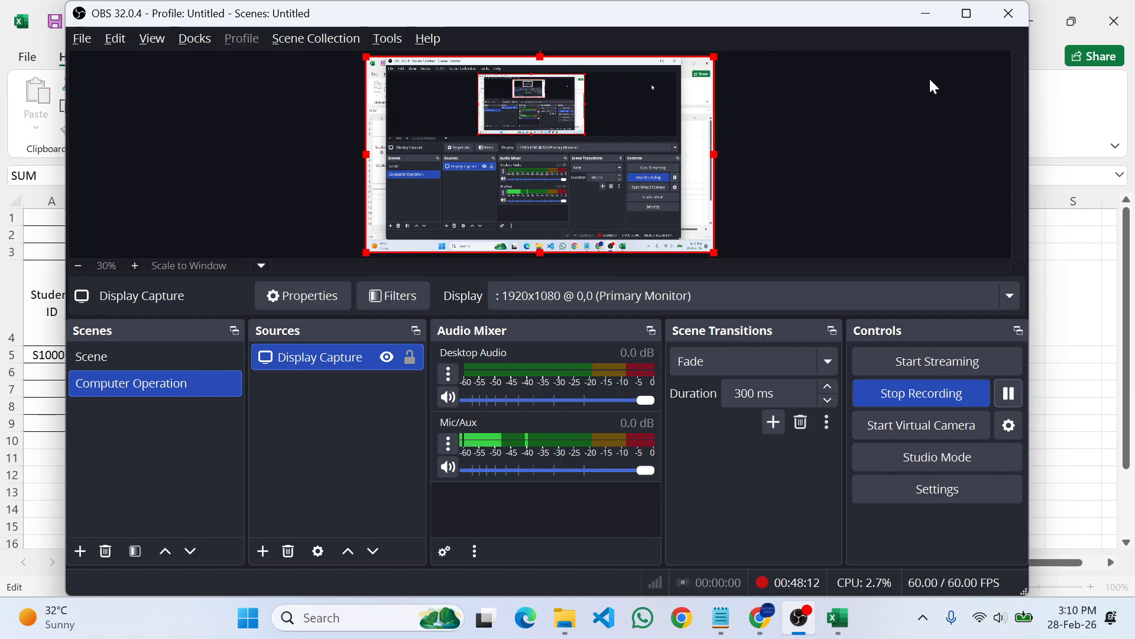
left_click(927, 13)
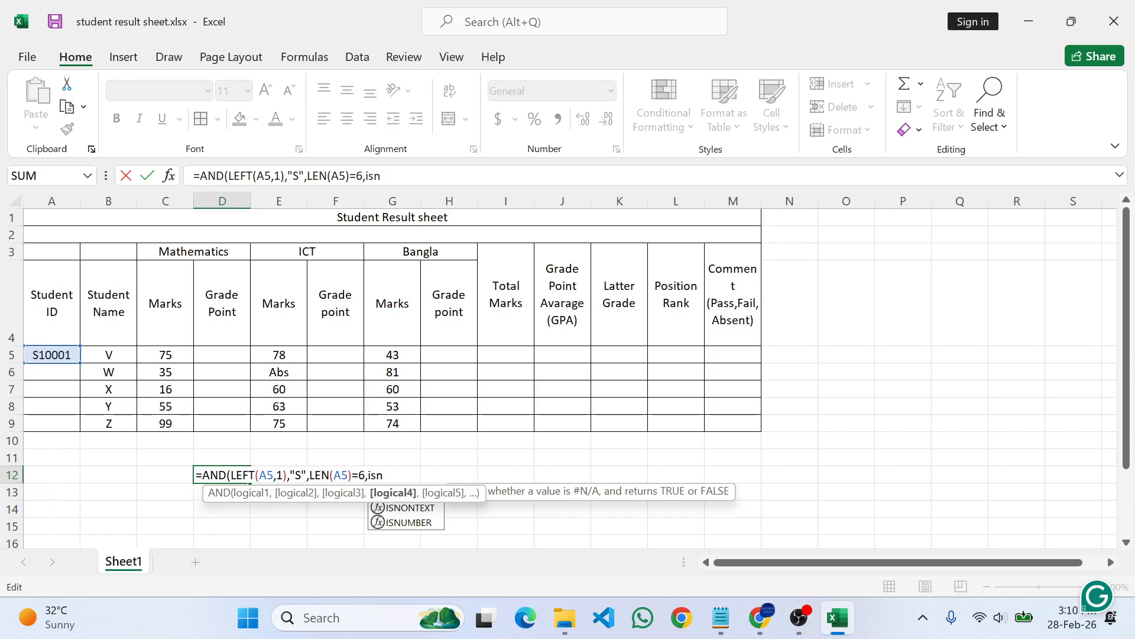
type("u")
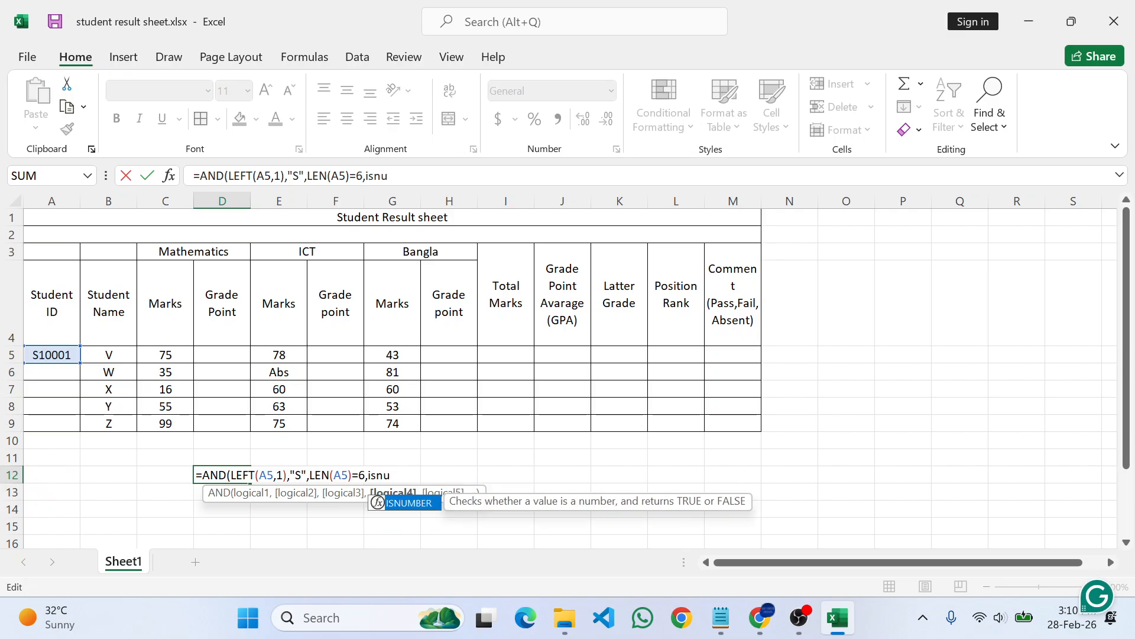
key("Tab")
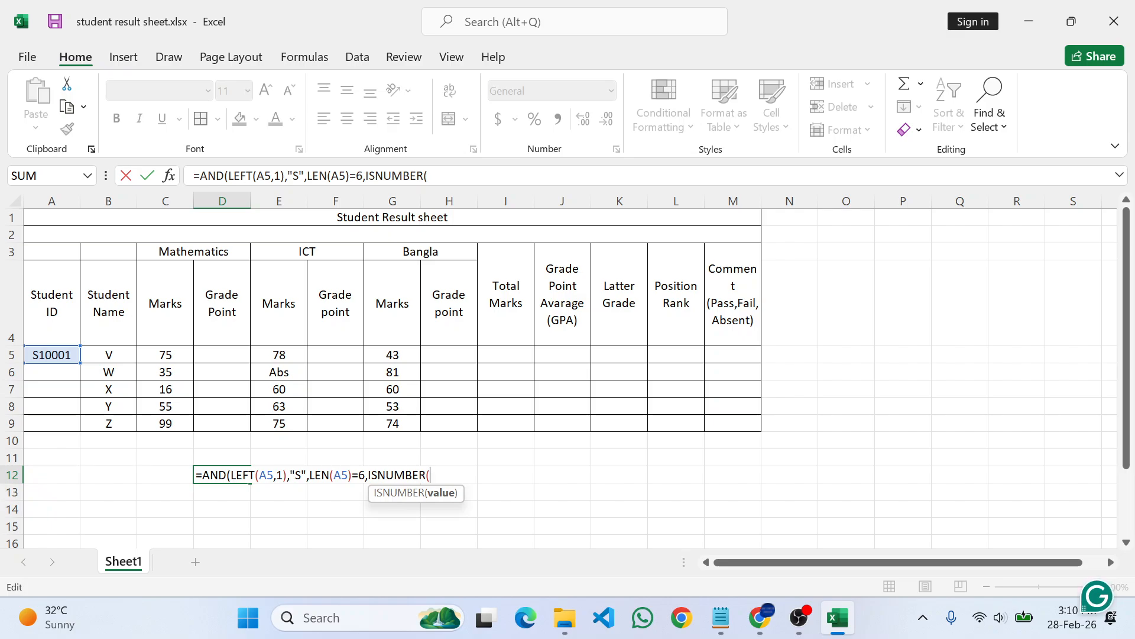
Step: Complete the AND formula in D12 with VALUE(RIGHT(A5,5)) inside ISNUMBER, accepting the proposed closing parentheses
type("val")
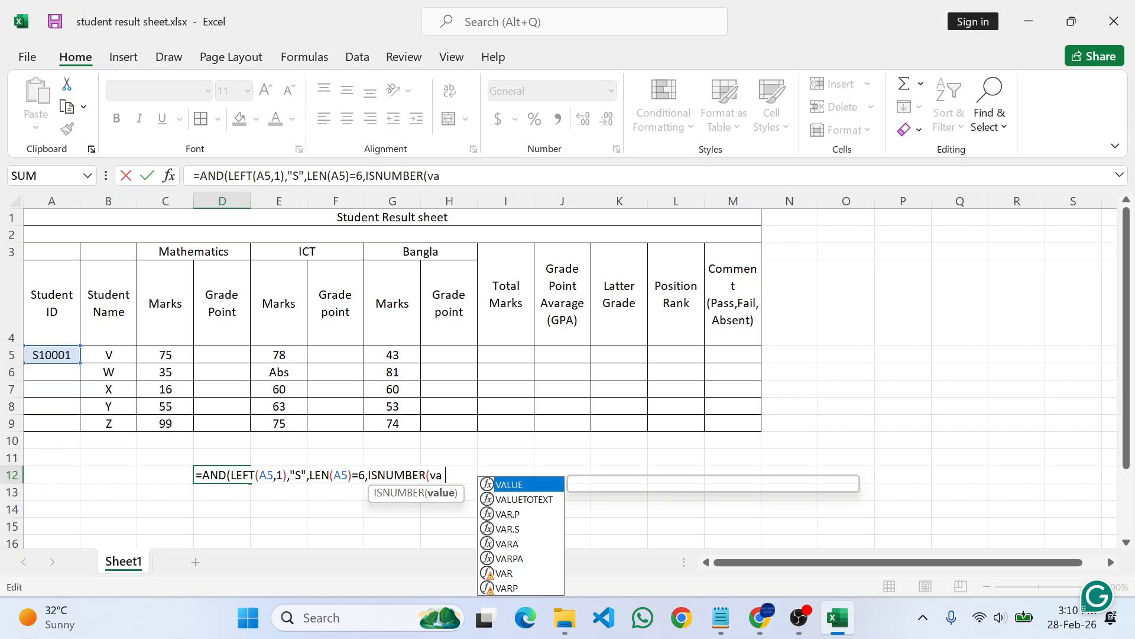
key("Tab")
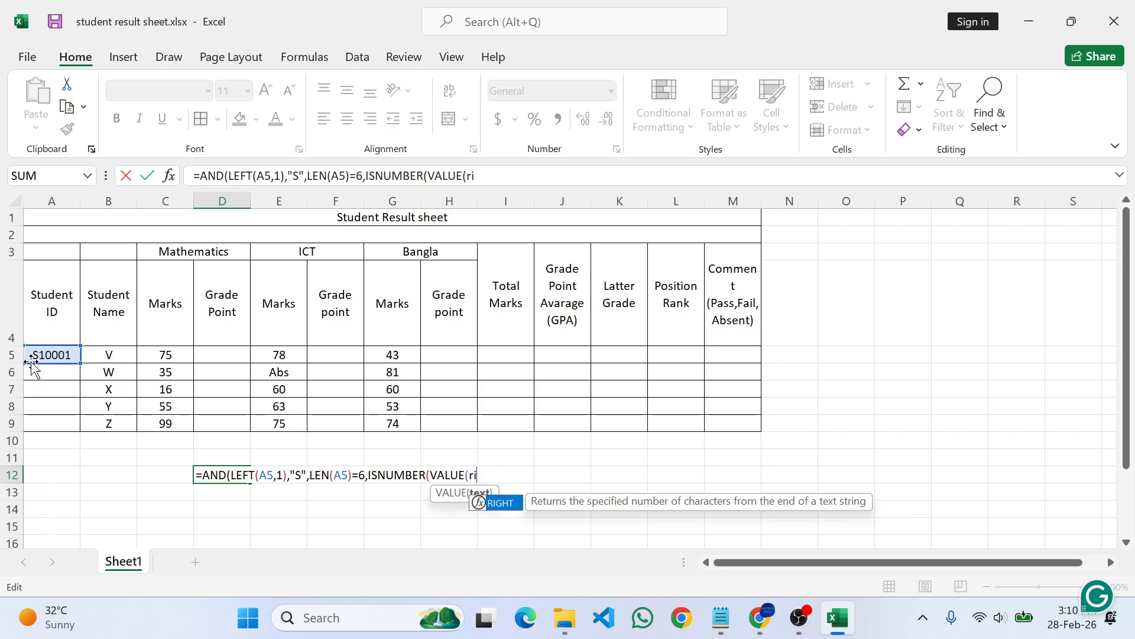
key("Tab")
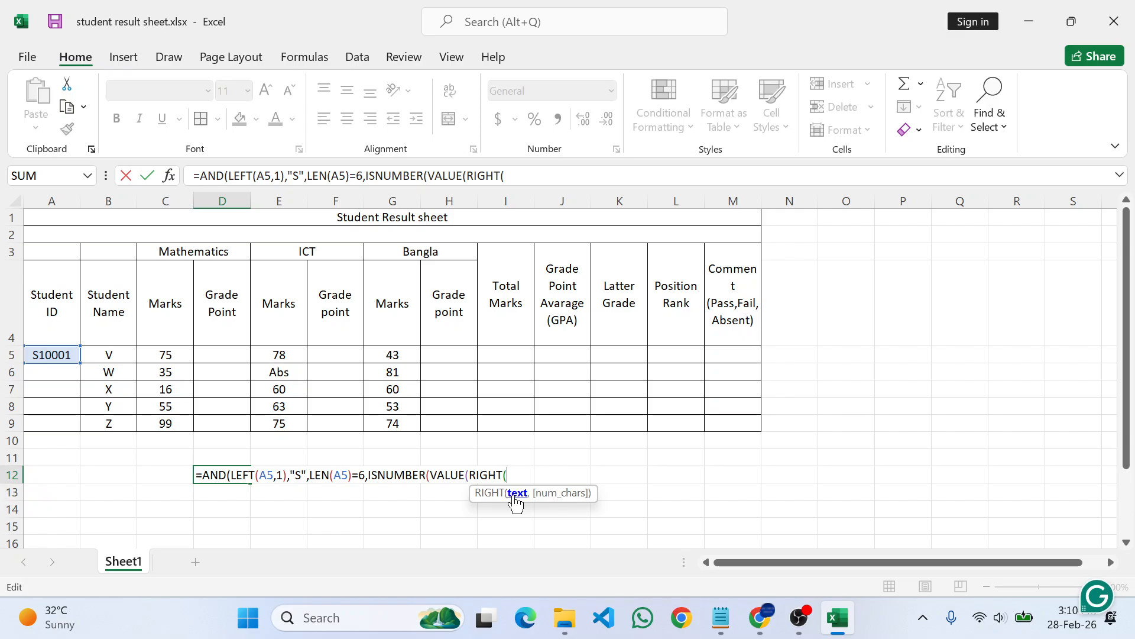
left_click(53, 356)
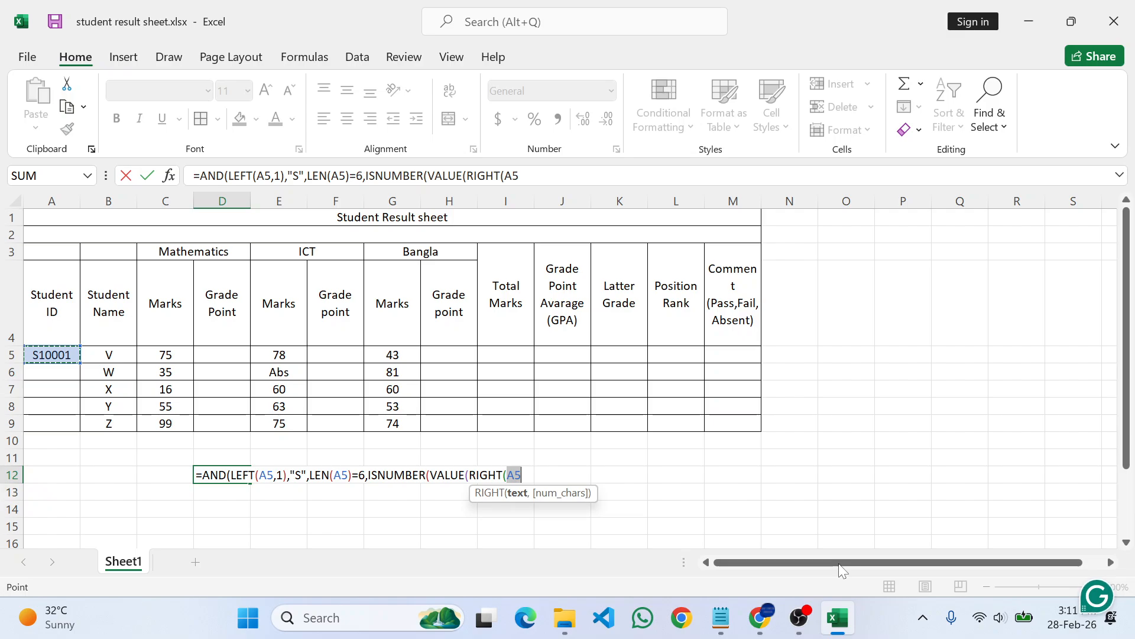
type(",5")
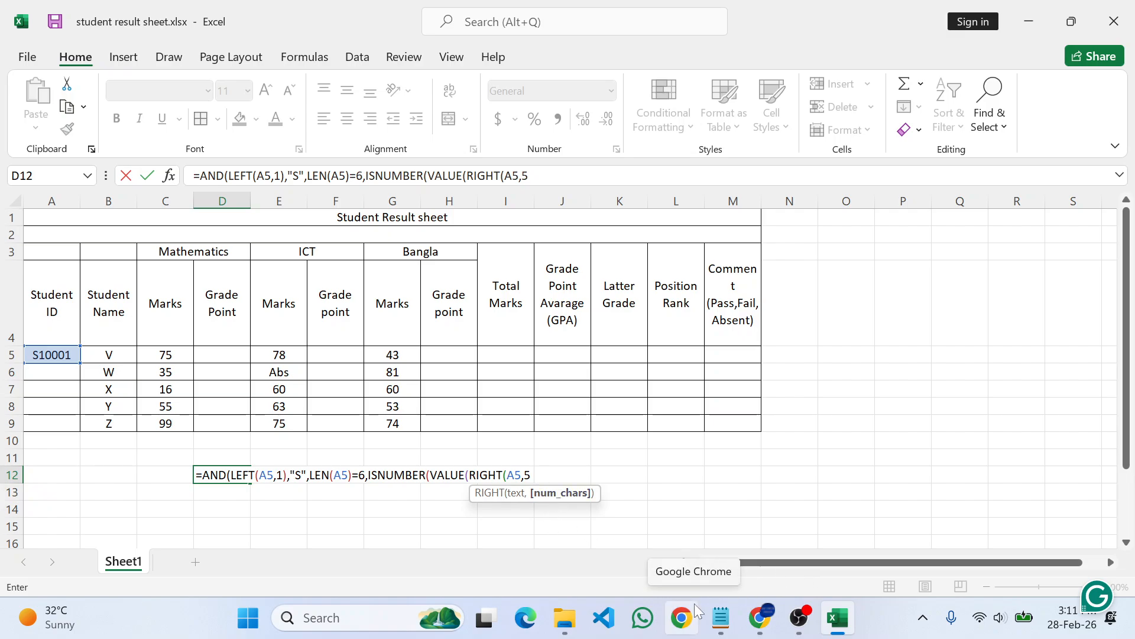
key("Return")
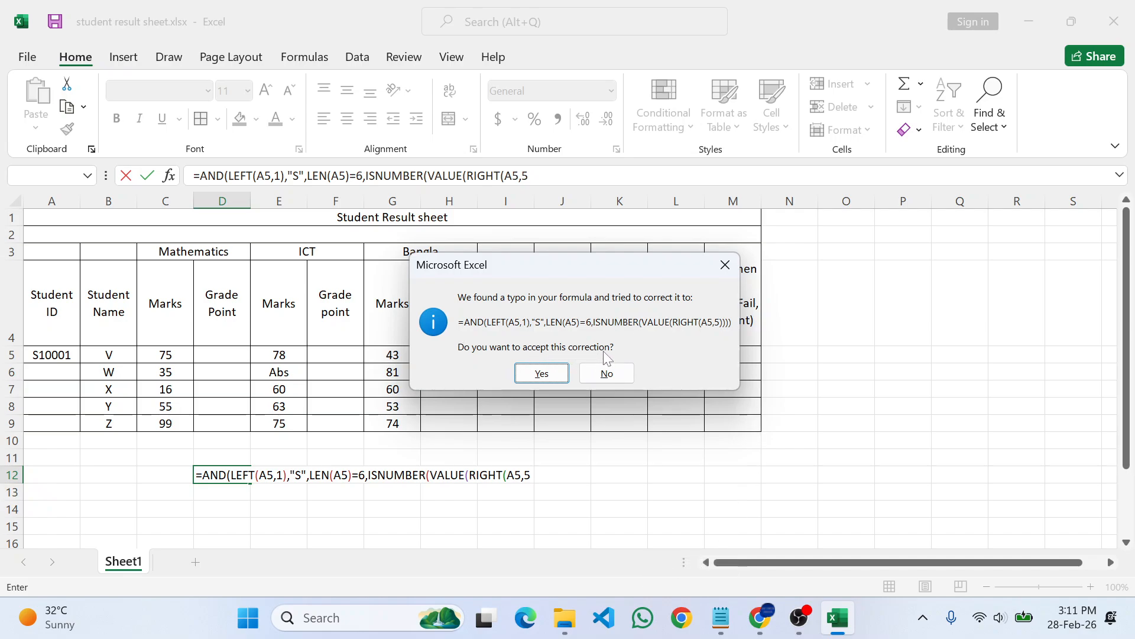
left_click(541, 374)
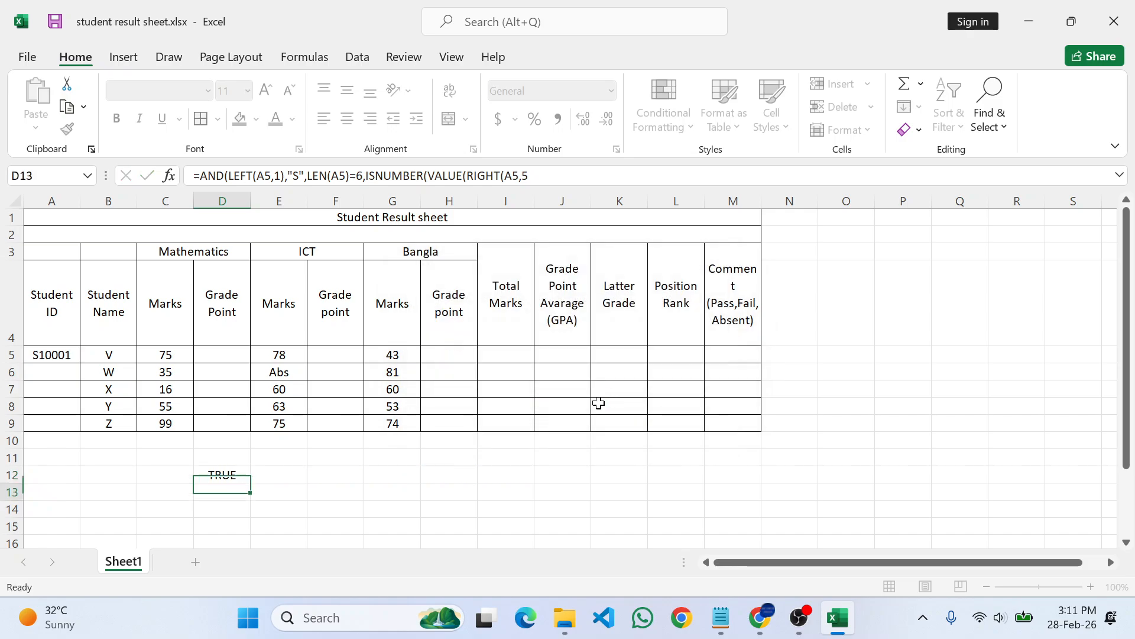
left_click(320, 489)
left_click(222, 479)
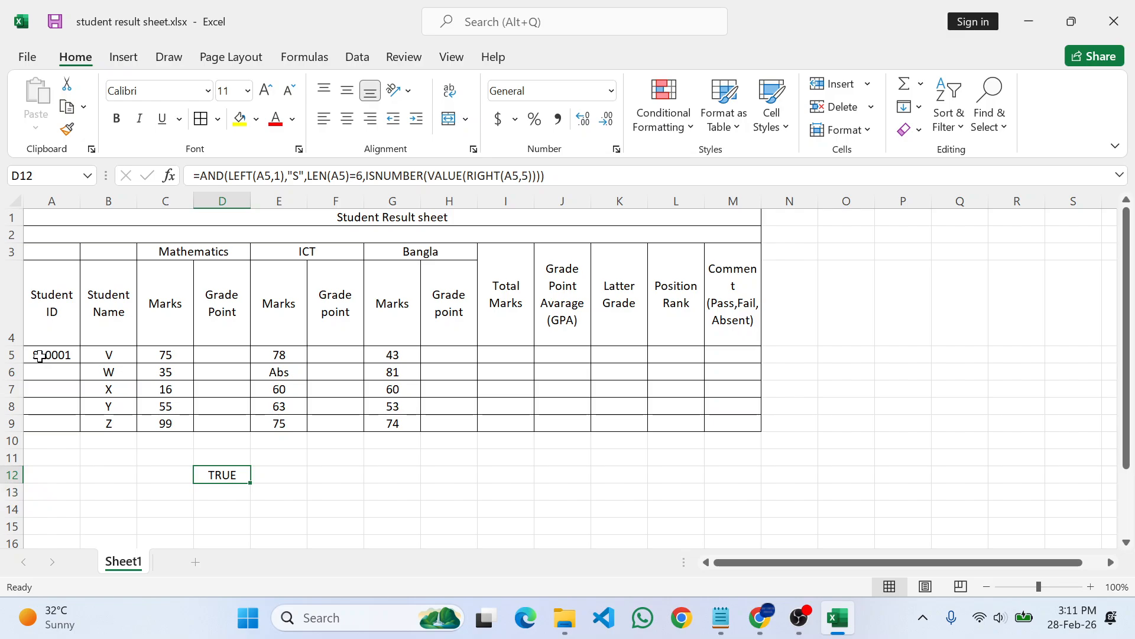
Step: Test the formula's length check by appending a 7 to the student ID in A5, and restore the six-character ID
double_click(71, 353)
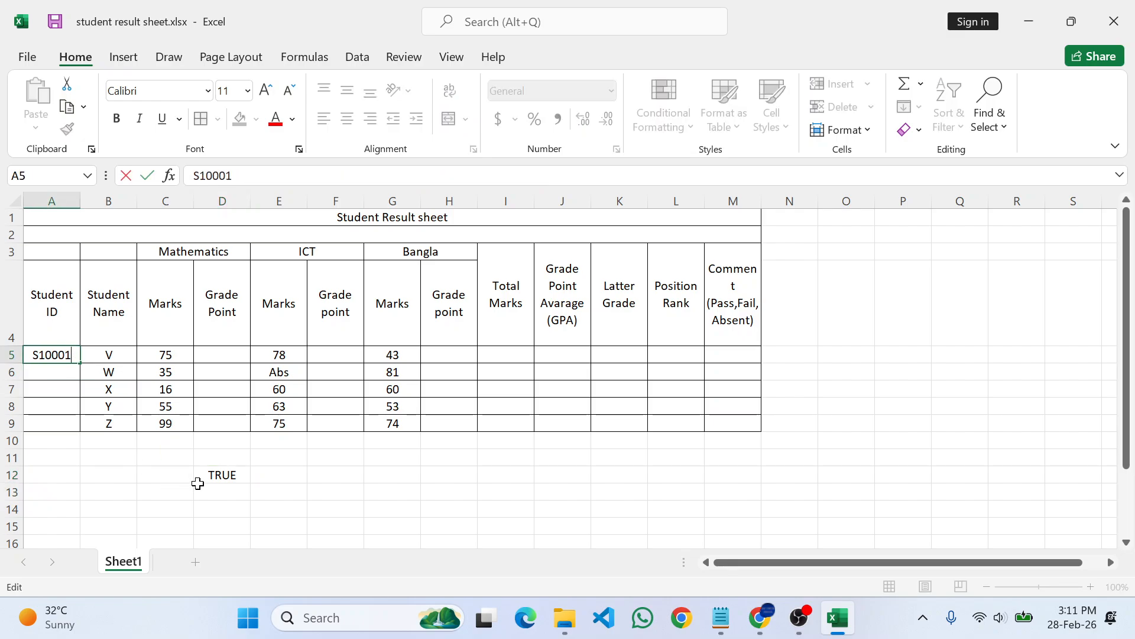
type("7")
key("Return")
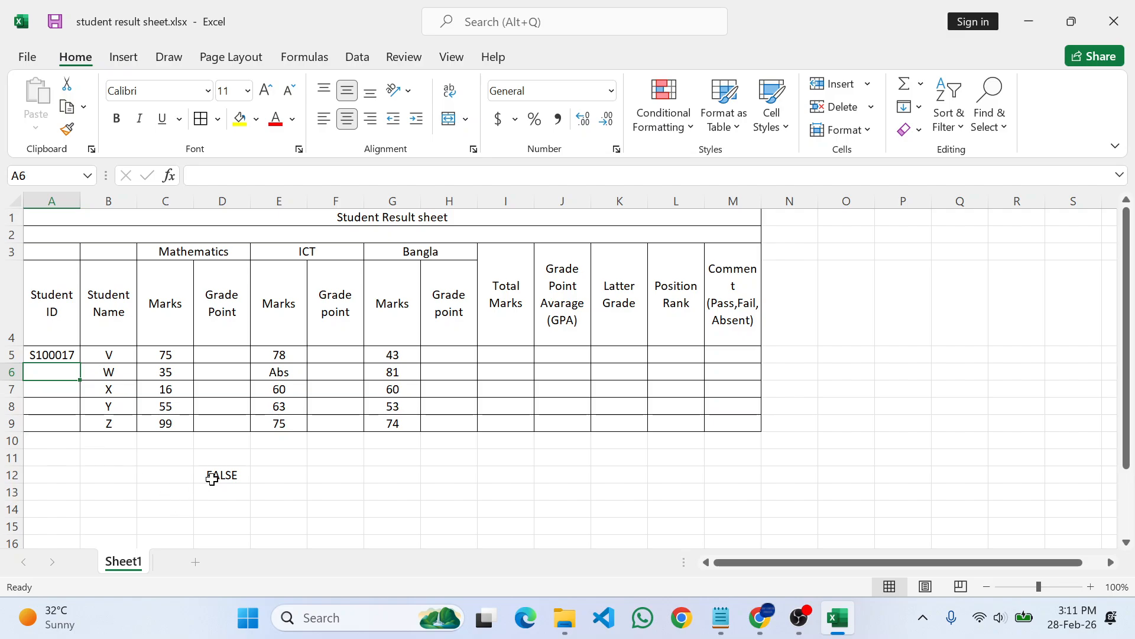
double_click(67, 355)
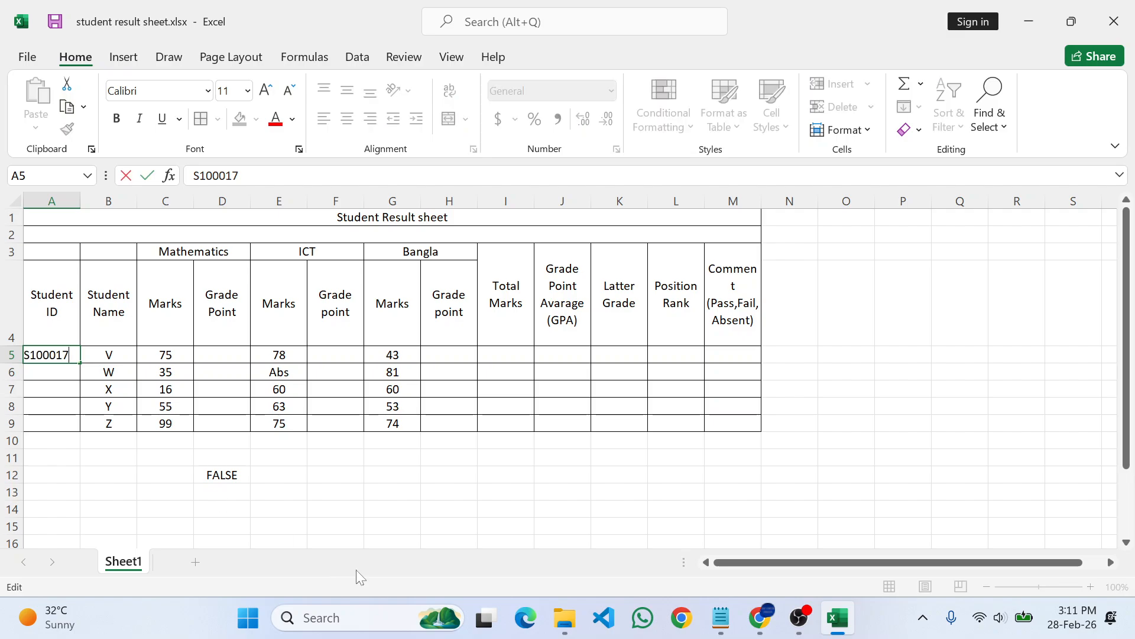
key("Return")
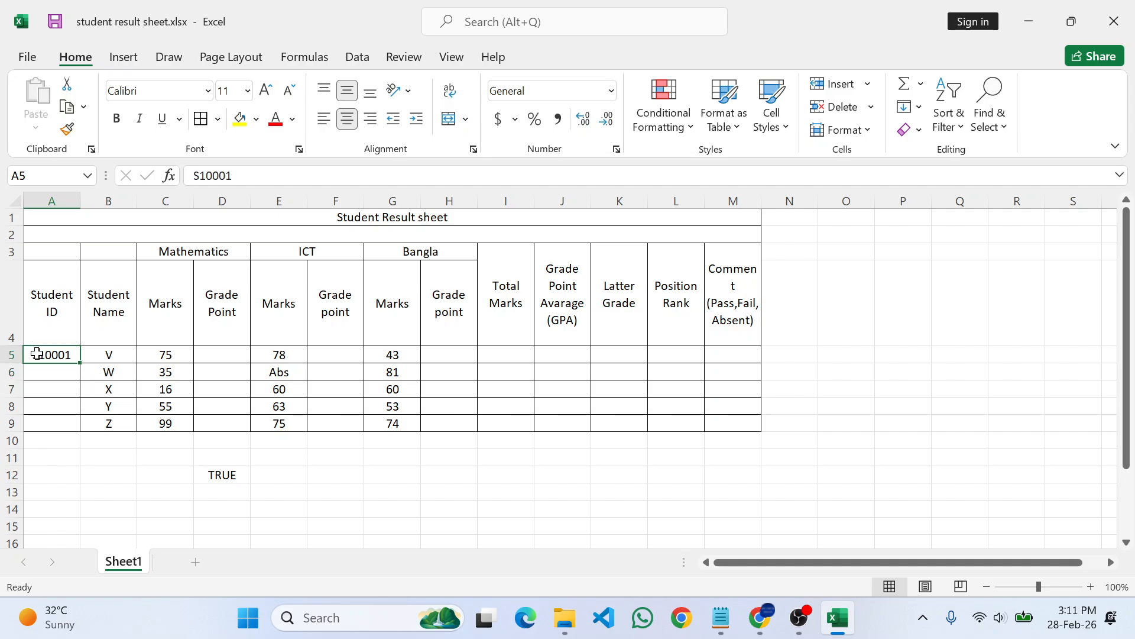
Step: Test the formula's prefix check by changing the first letter of the ID in A5 to W, and restore the S
double_click(37, 355)
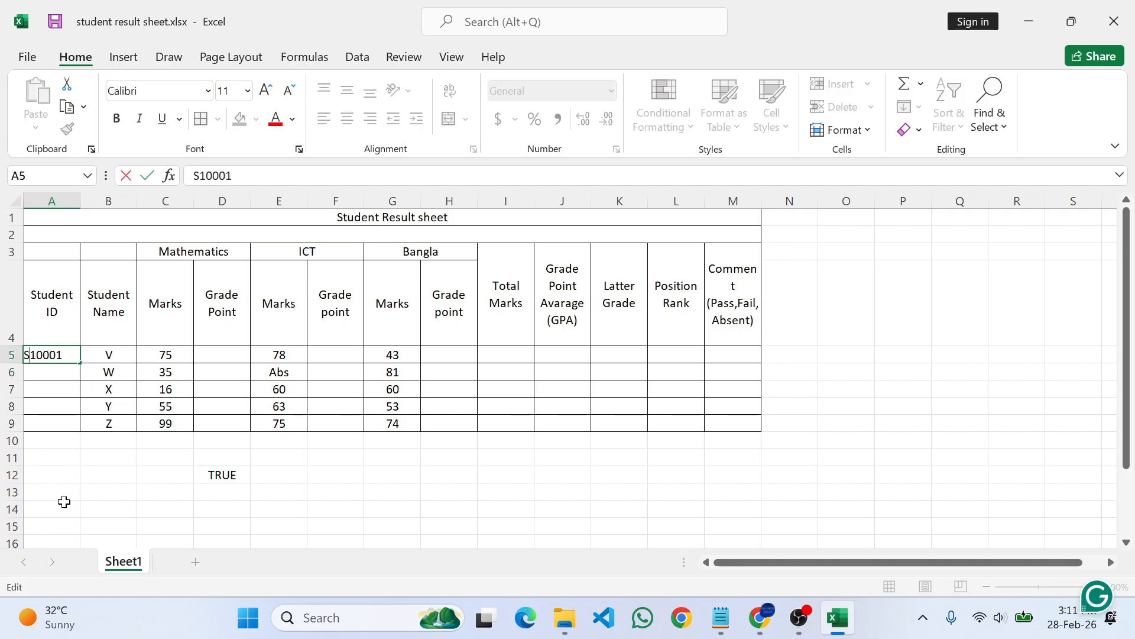
key("Left")
key("BackSpace")
type("W")
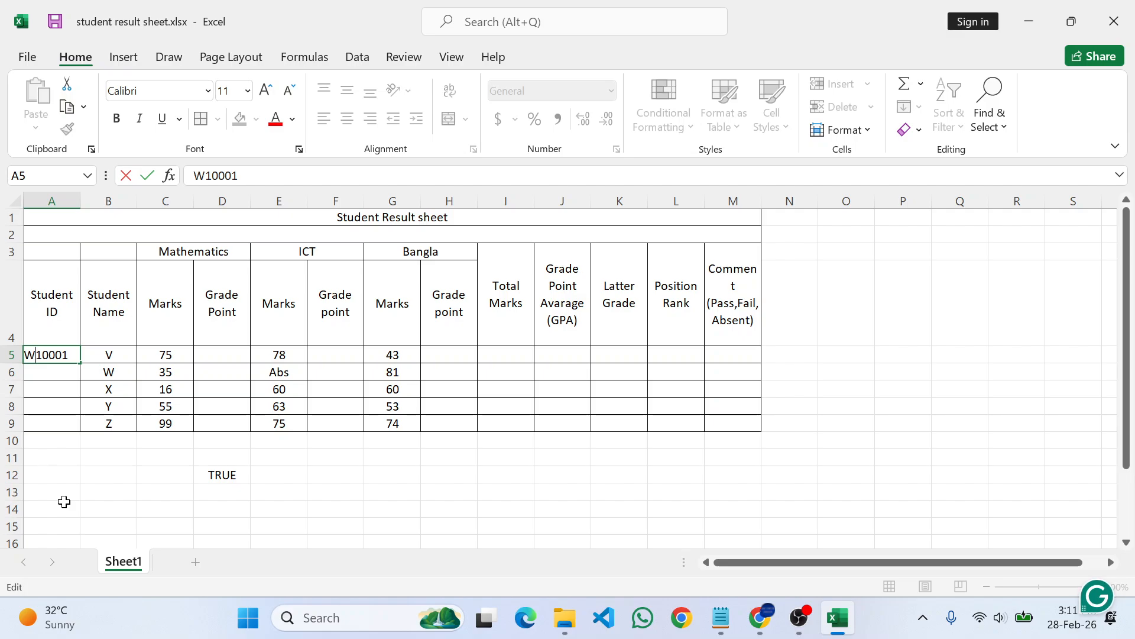
key("Return")
left_click(74, 390)
left_click(60, 353)
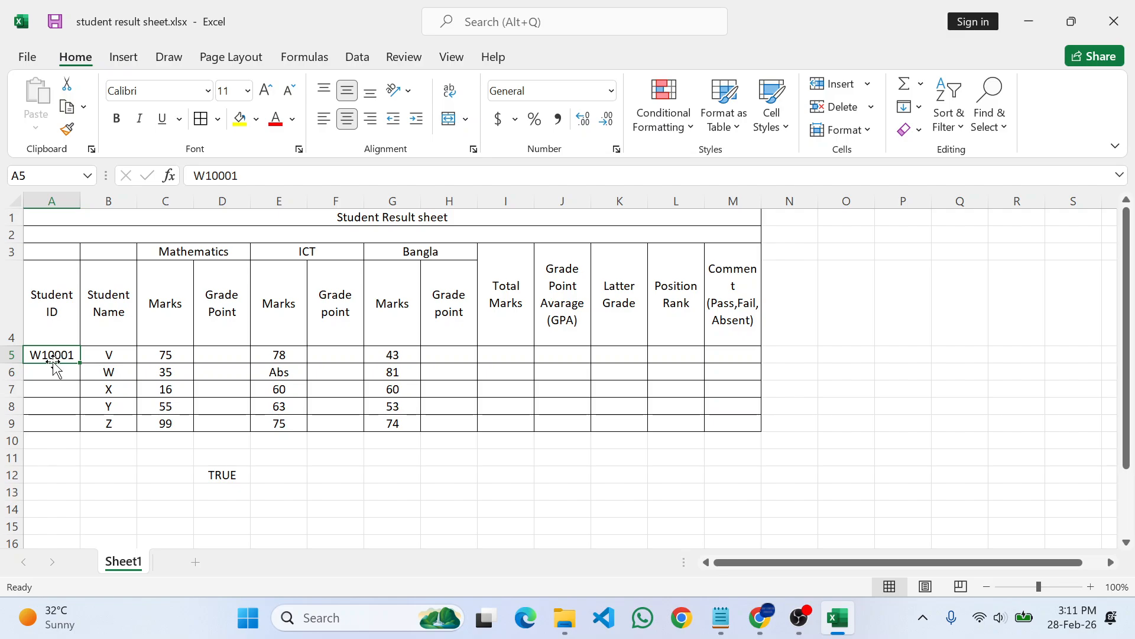
double_click(43, 354)
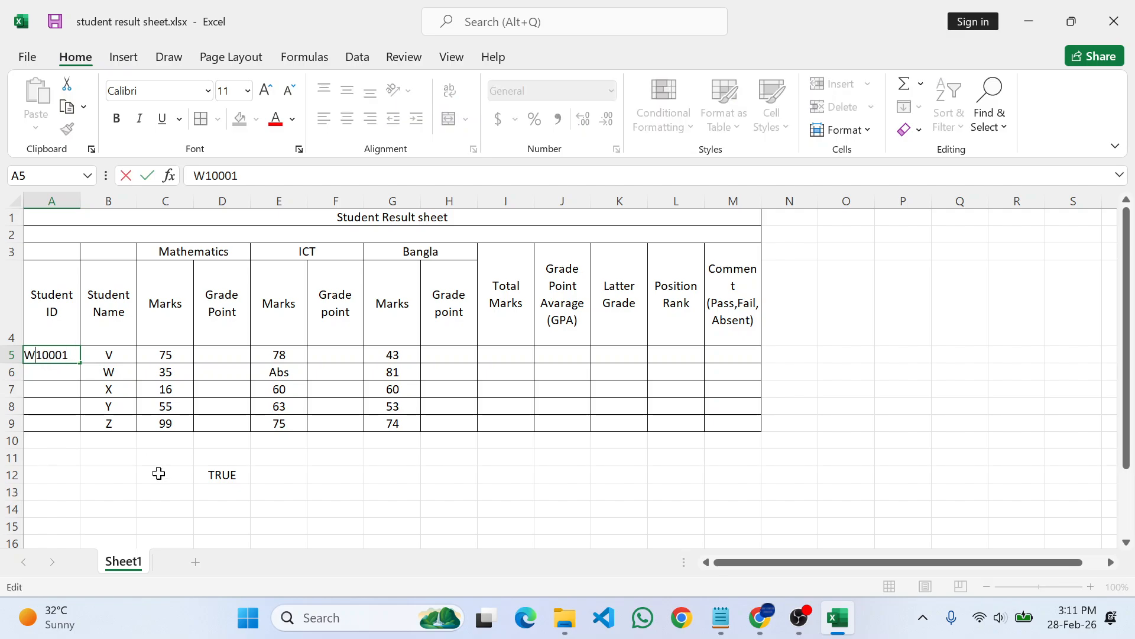
key("BackSpace")
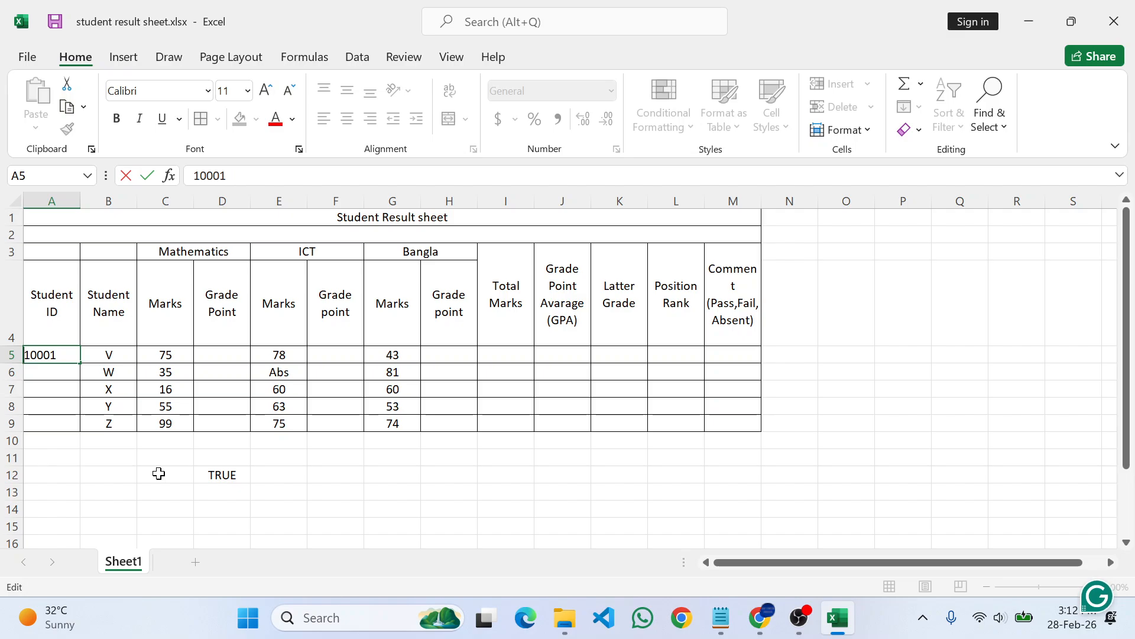
type("S")
key("Return")
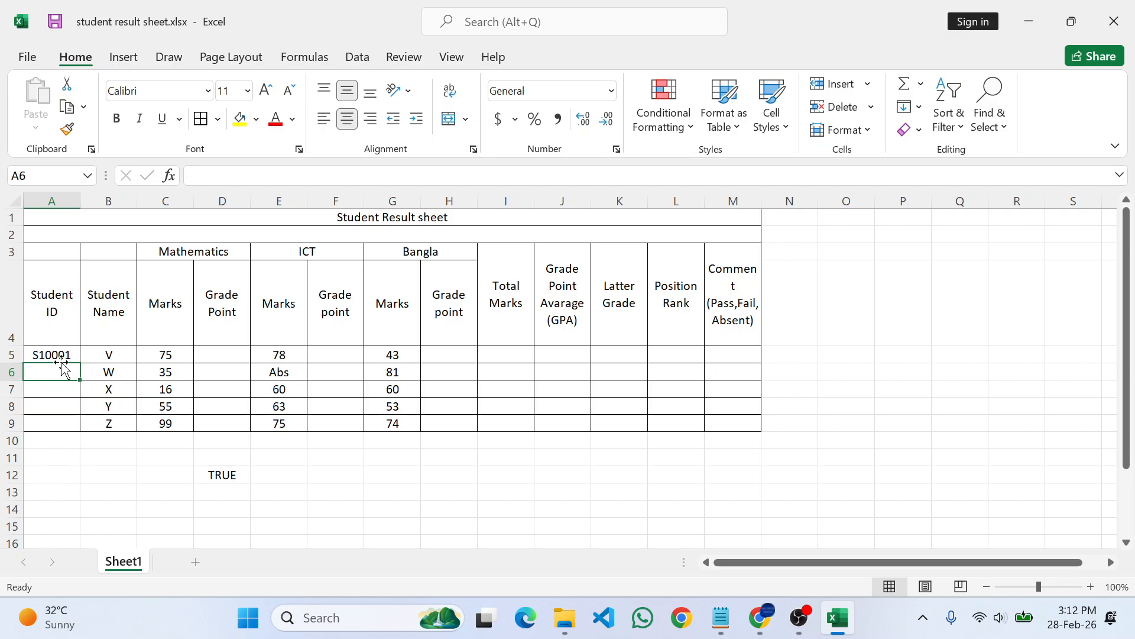
Step: Test the formula with a shorter ID by removing the last digit in A5, and restore the final 1
double_click(62, 354)
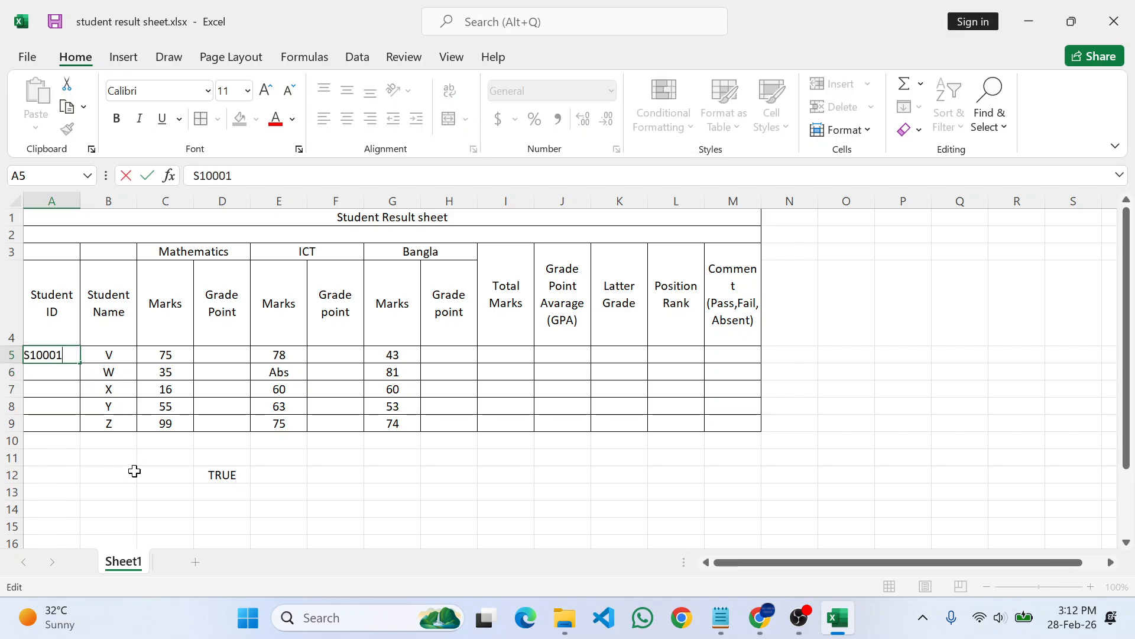
key("BackSpace")
key("Return")
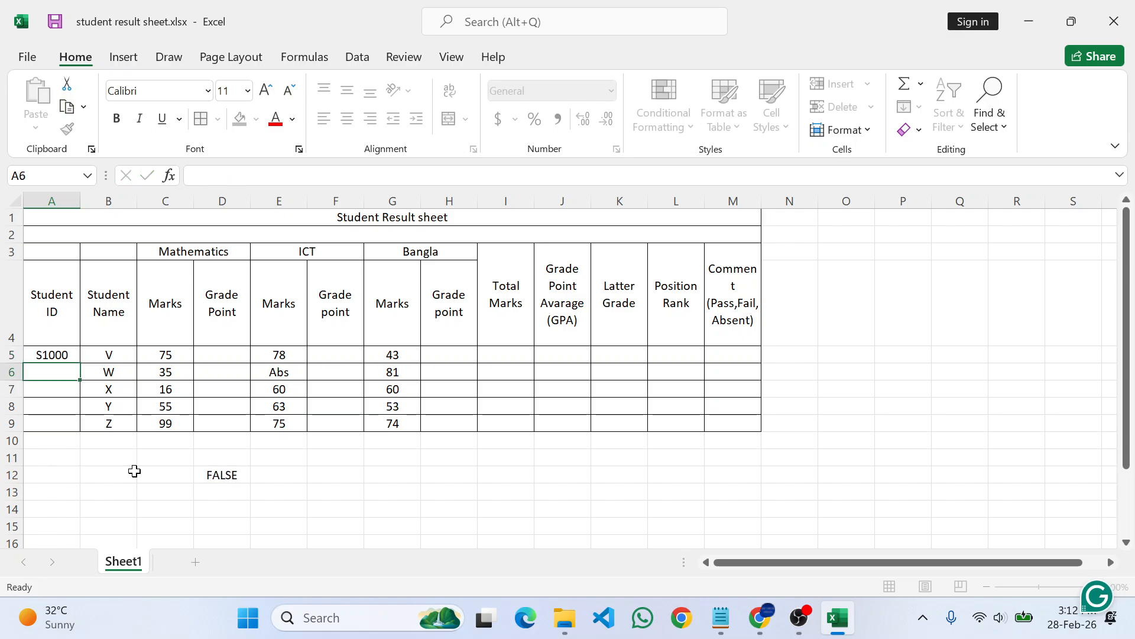
left_click(222, 473)
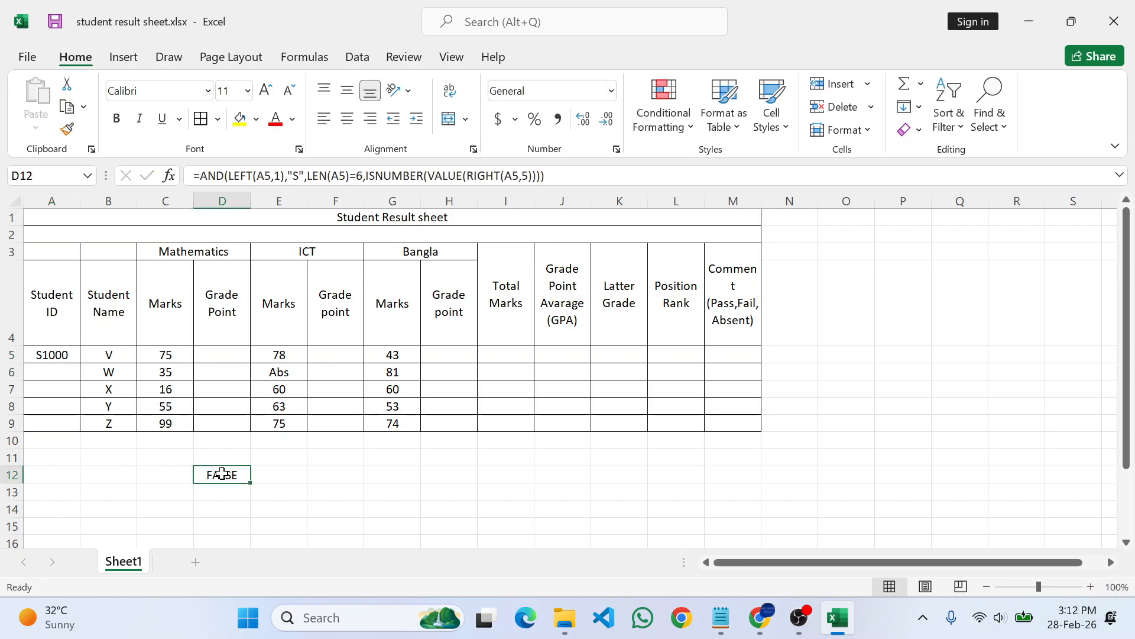
double_click(69, 353)
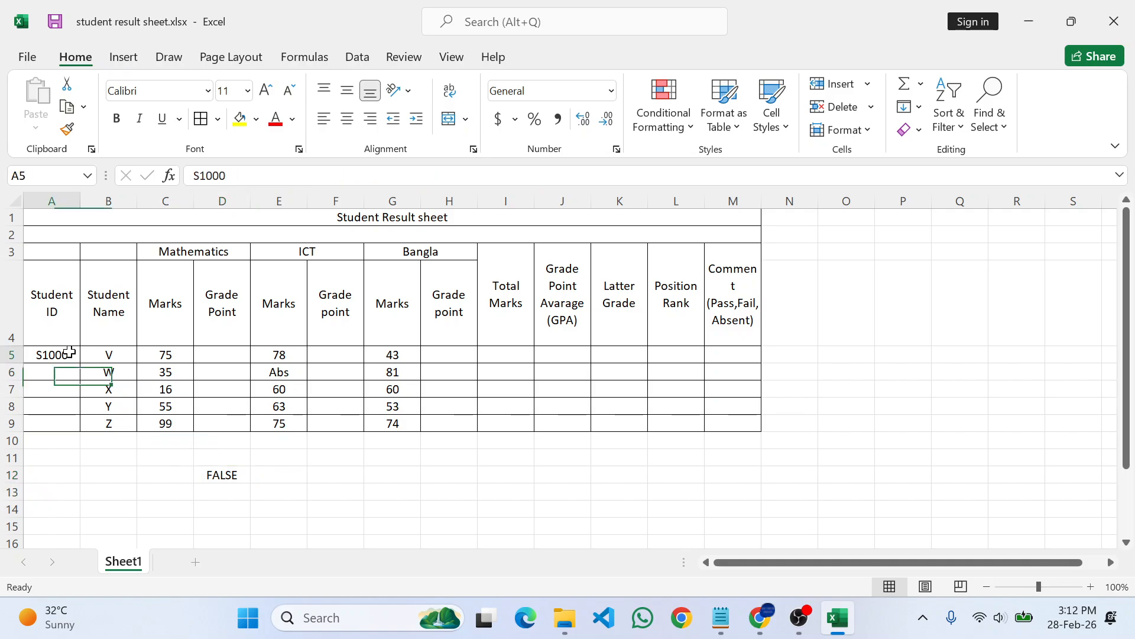
type("1")
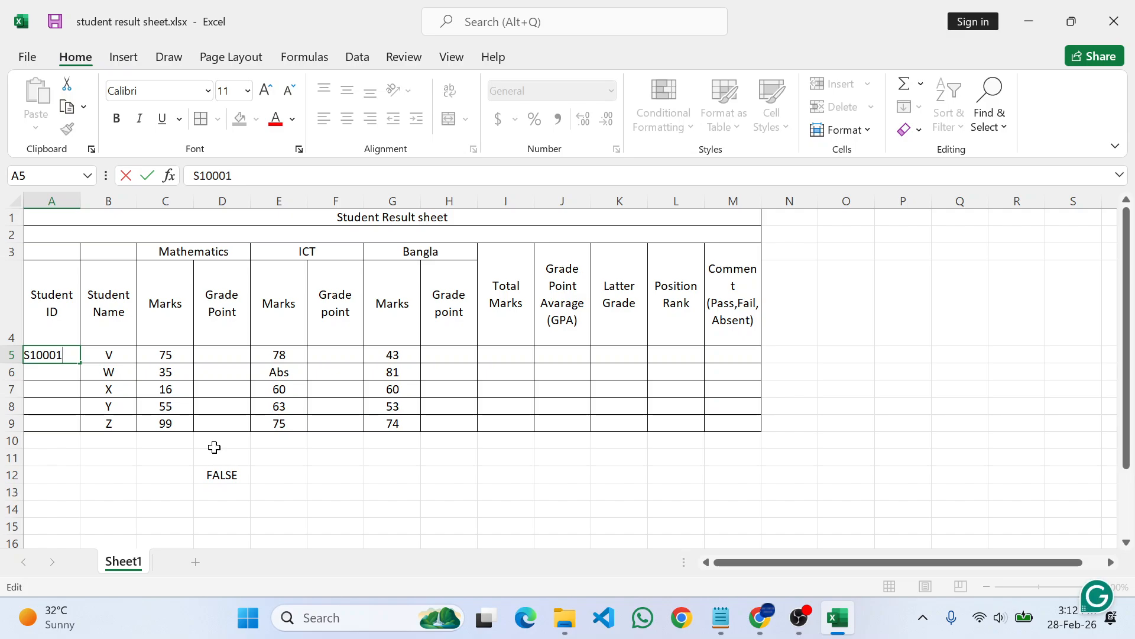
key("Return")
left_click(68, 422)
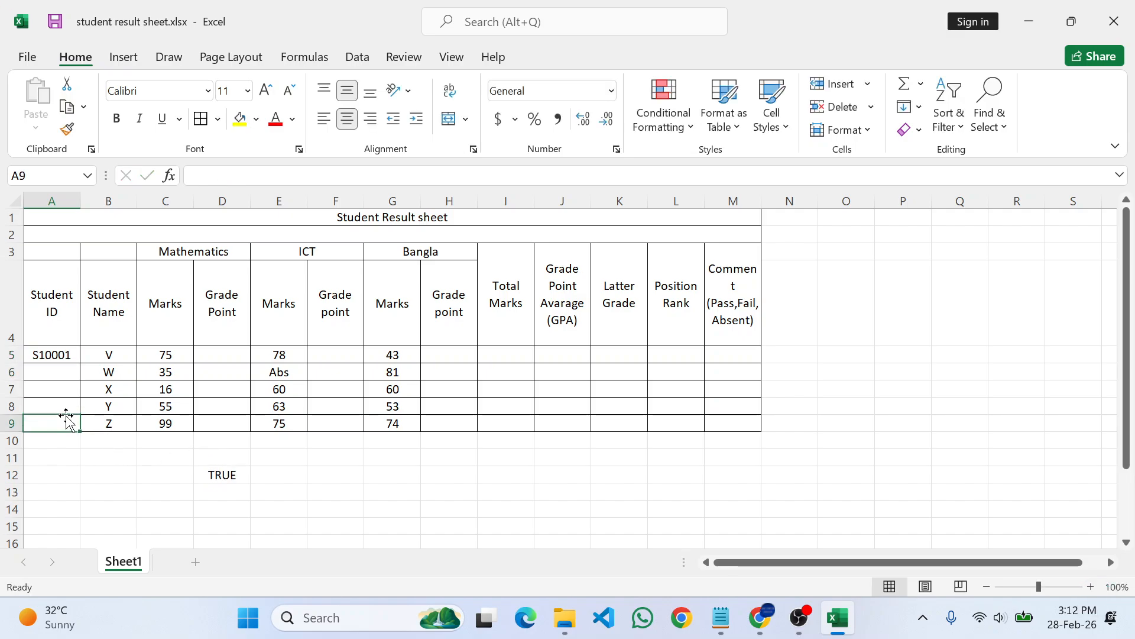
left_click(47, 353)
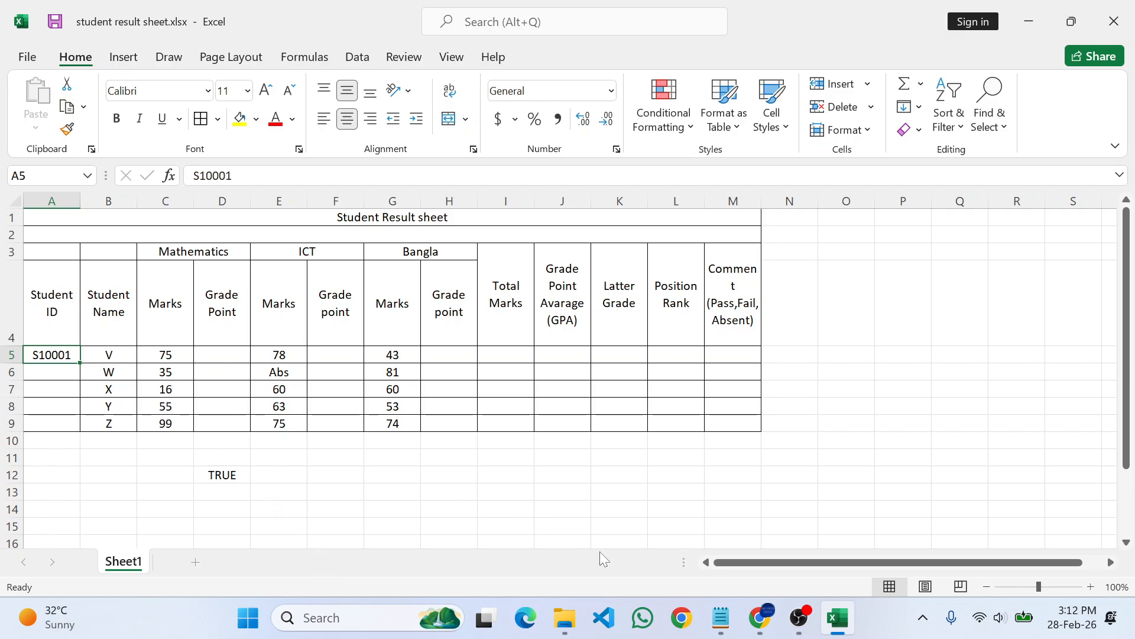
left_click(792, 623)
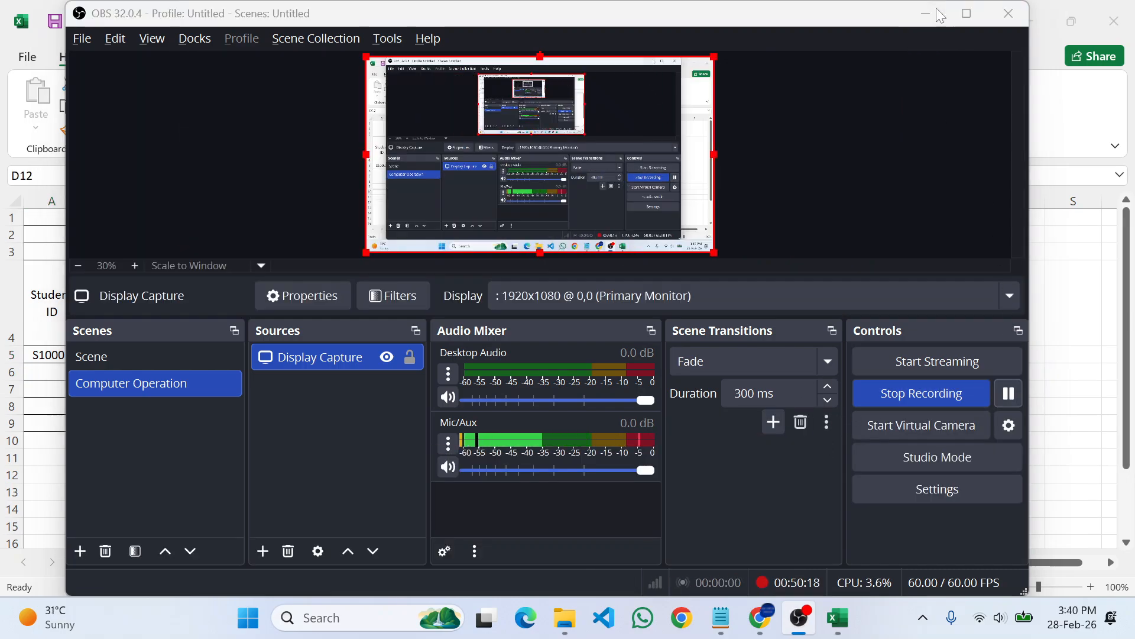
left_click(926, 13)
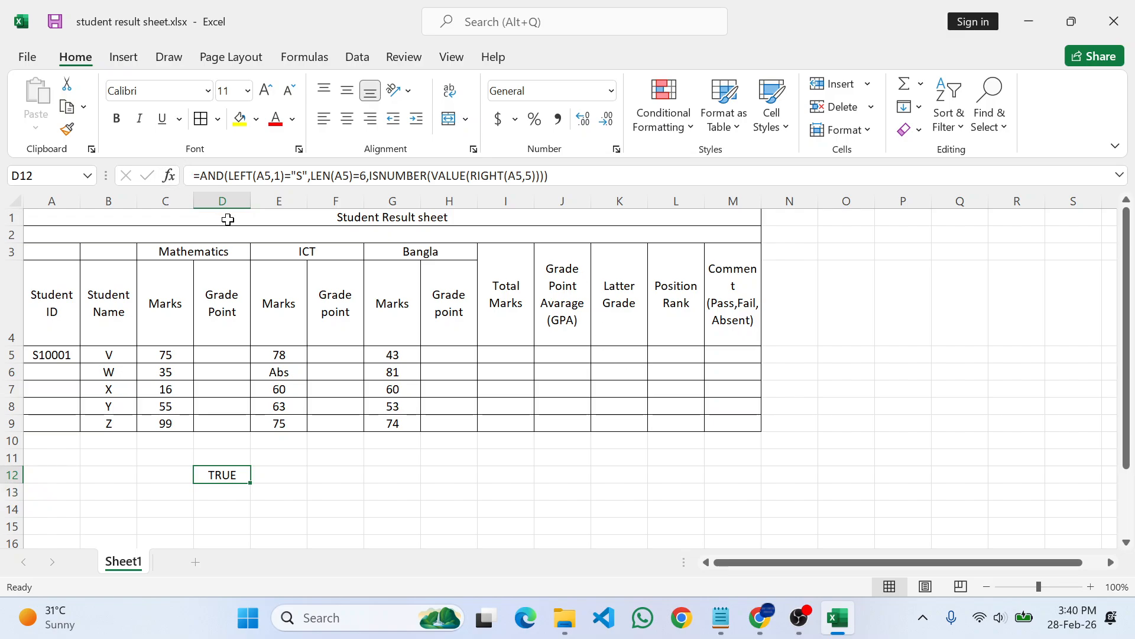
Step: Examine the first condition LEFT(A5,1)="S" and its arguments in the AND formula of D12
left_click(291, 175)
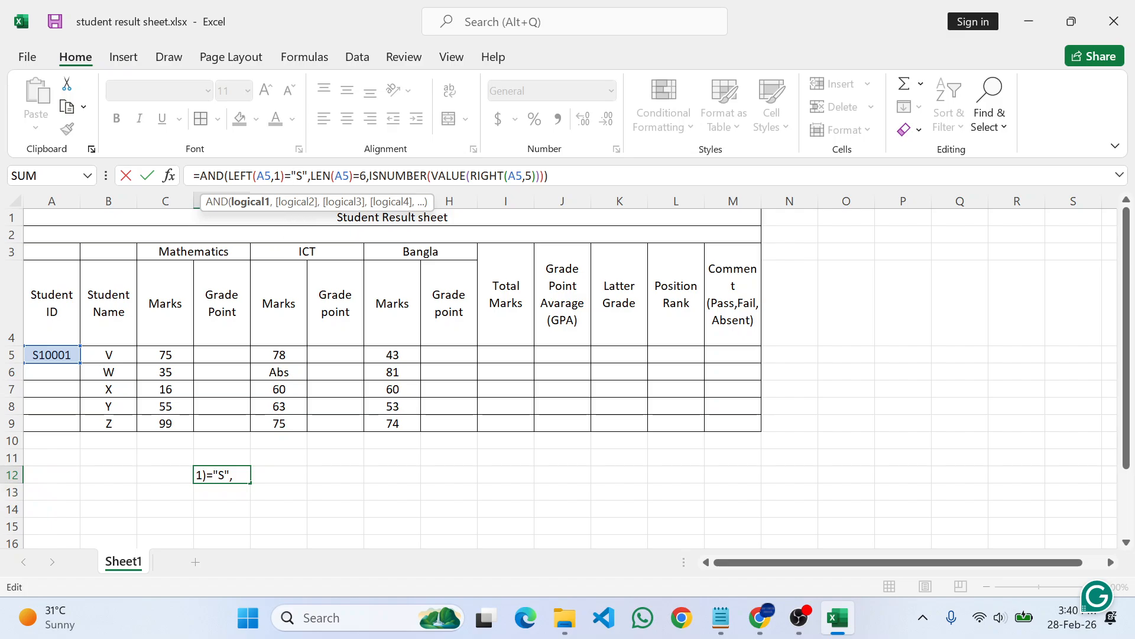
key("End")
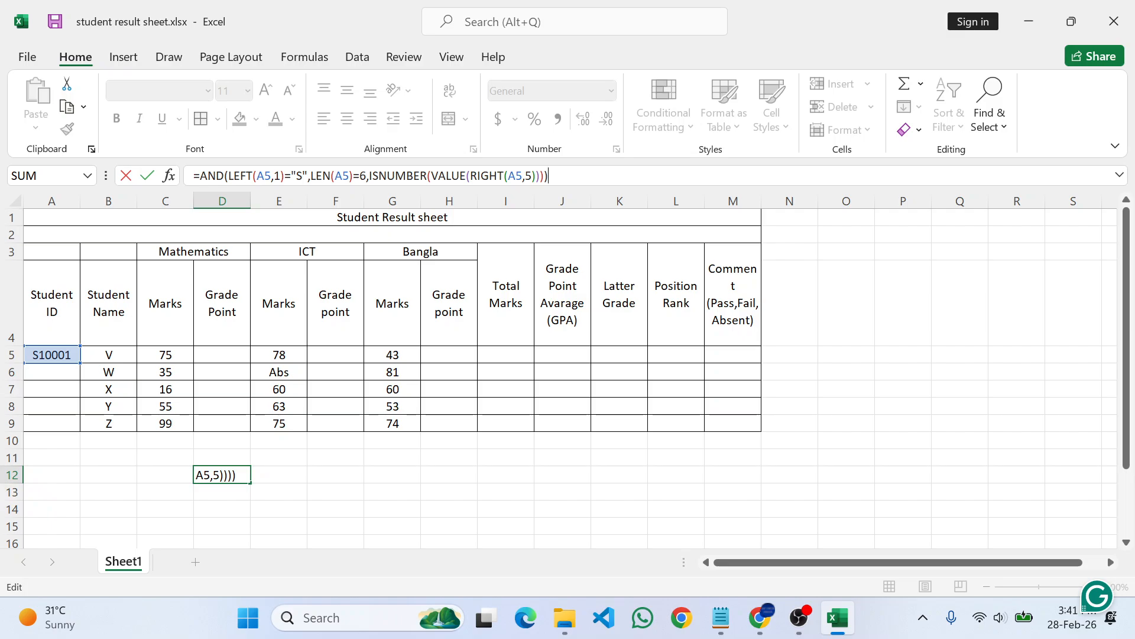
left_click(241, 176)
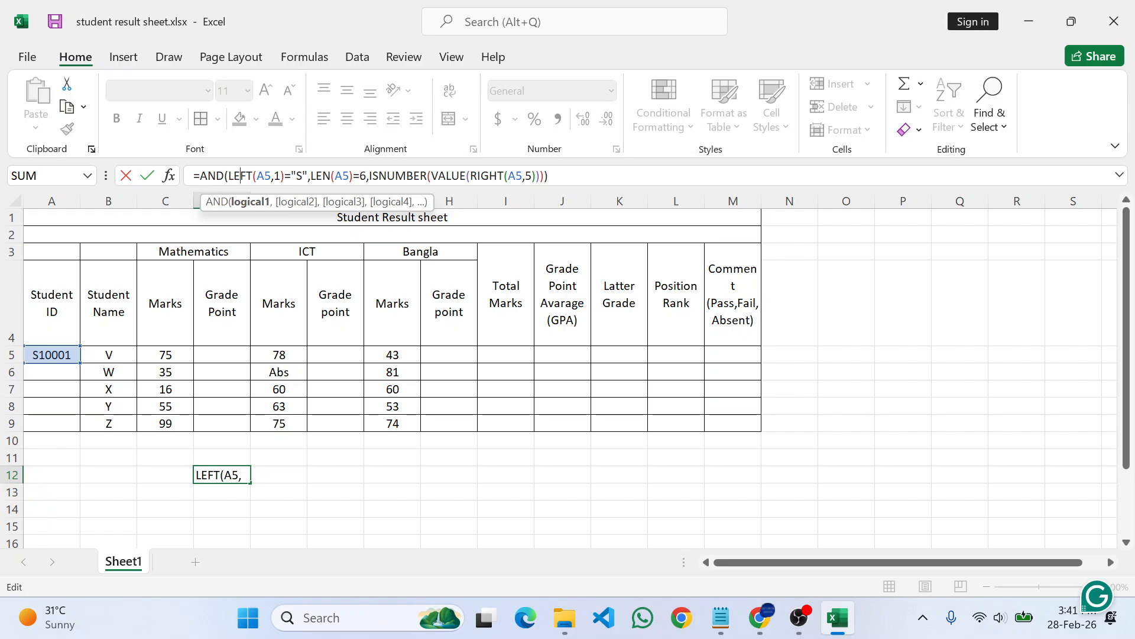
key("Right")
key("Right")
key("Right")
key("Right")
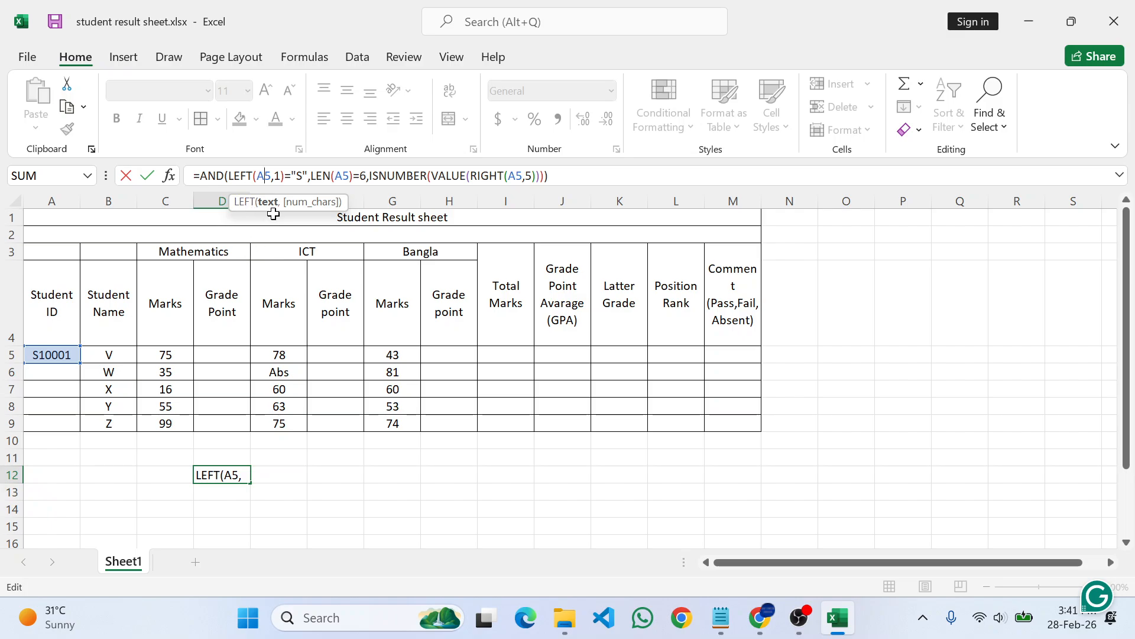
left_click(303, 202)
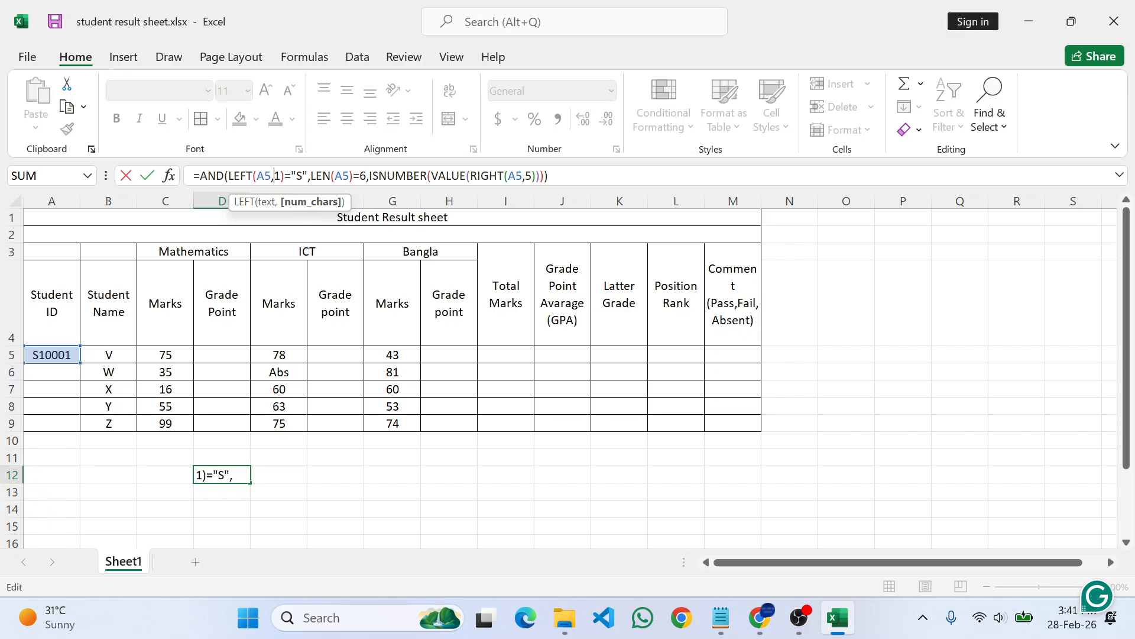
left_click(285, 176)
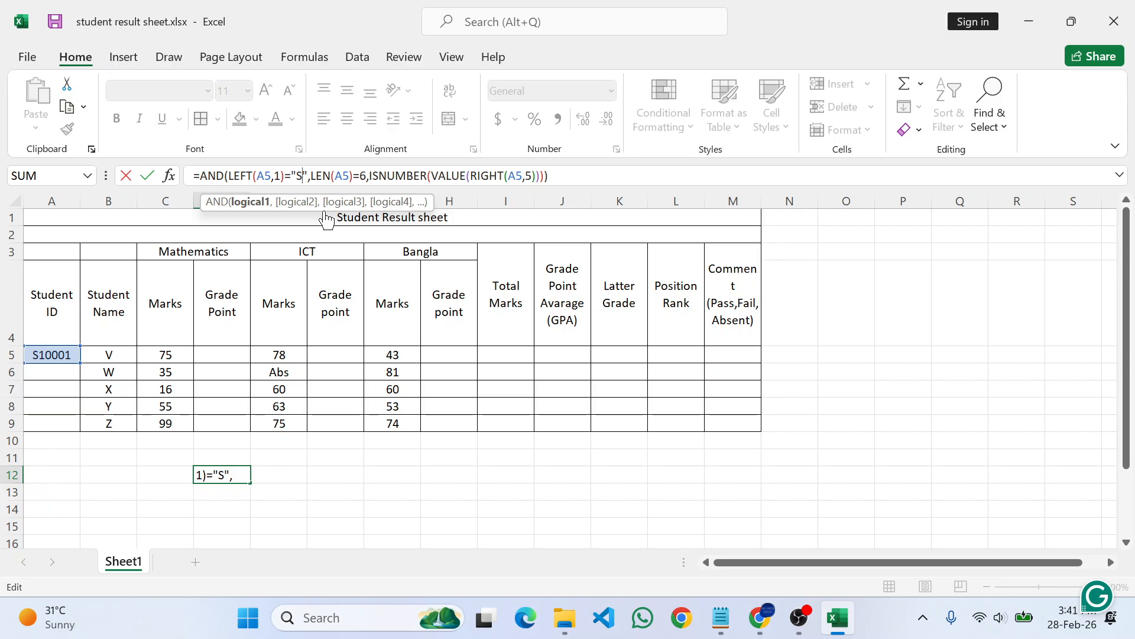
Step: Examine the second condition LEN(A5)=6 in the AND formula of D12
left_click(310, 175)
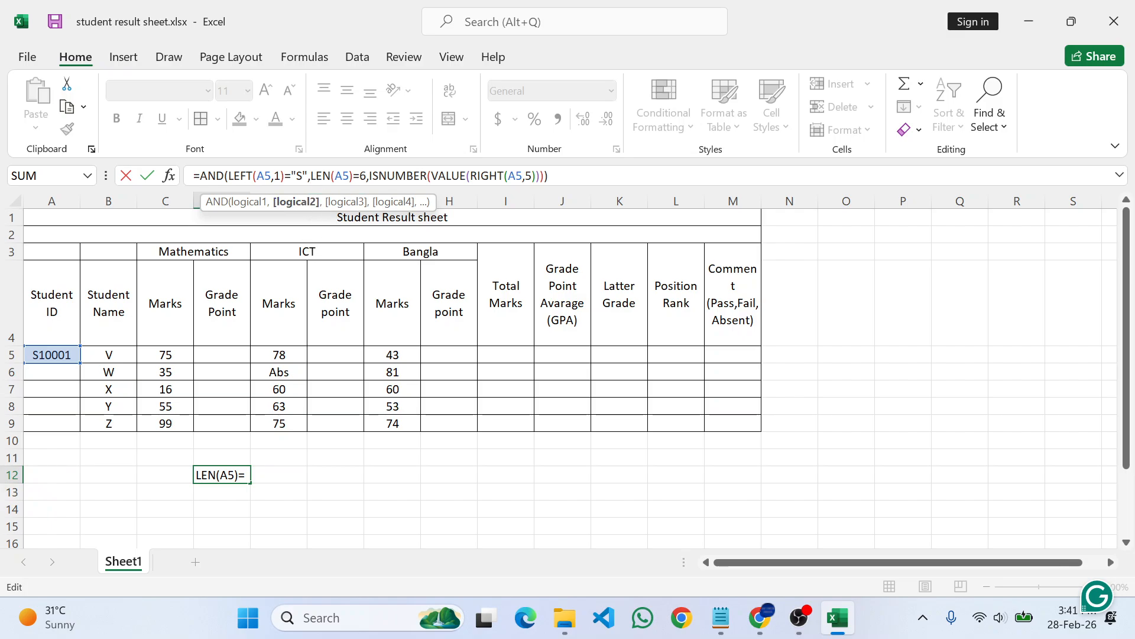
left_click(323, 176)
key("Right")
key("Right")
key("Right")
key("Right")
key("Right")
key("Right")
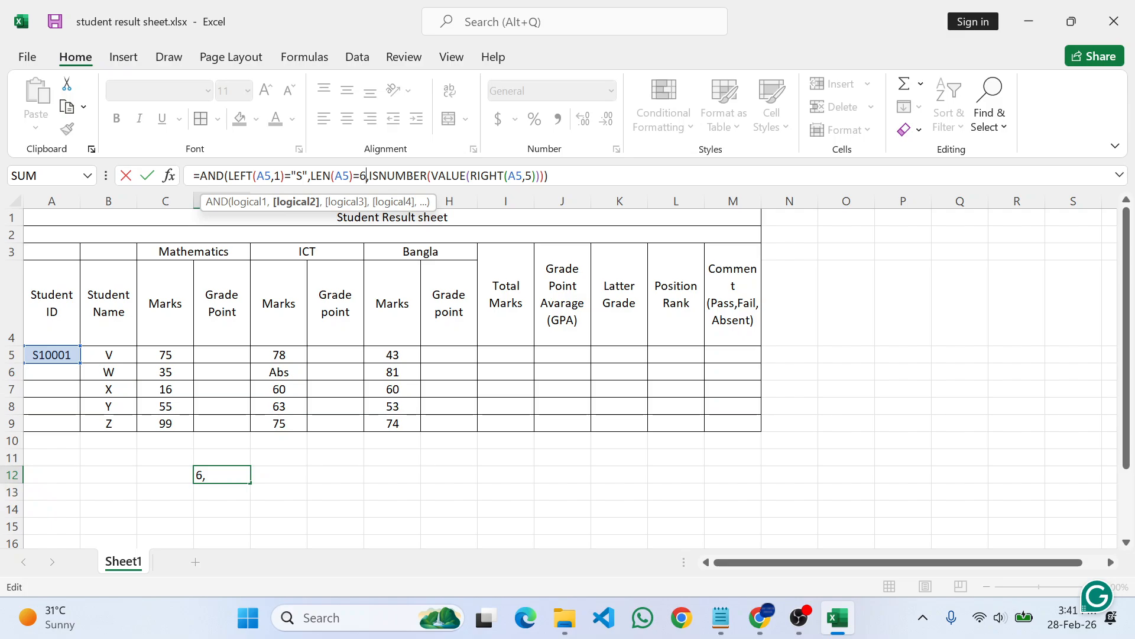
Step: Examine the third condition ISNUMBER(VALUE(RIGHT(A5,5))) and its nested arguments in the AND formula of D12
key("Right")
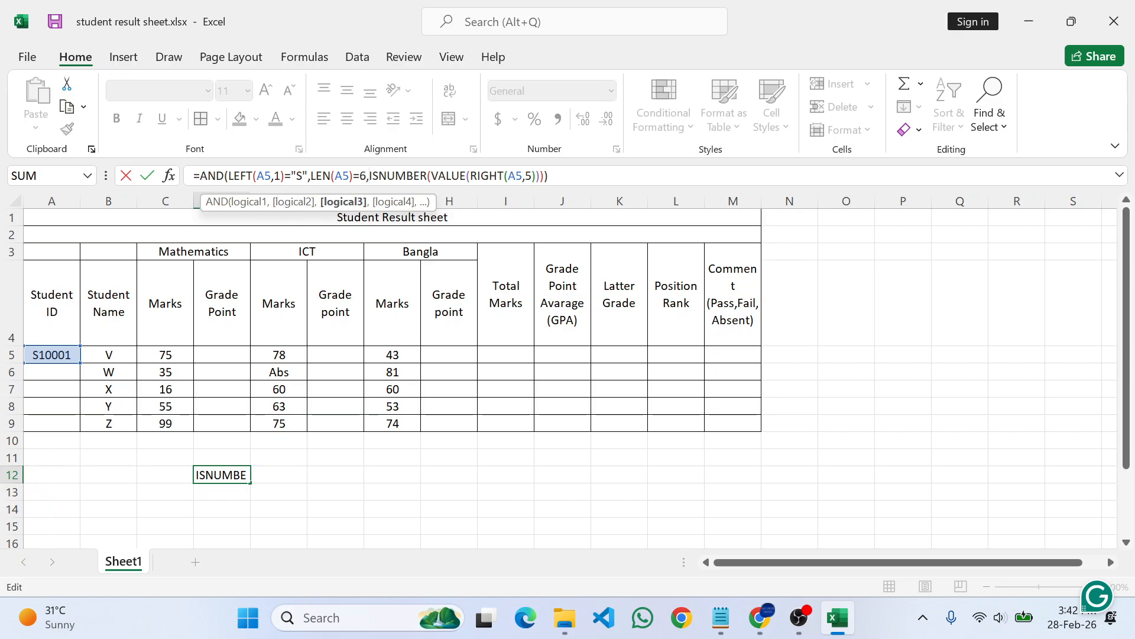
left_click_drag(369, 176, 428, 176)
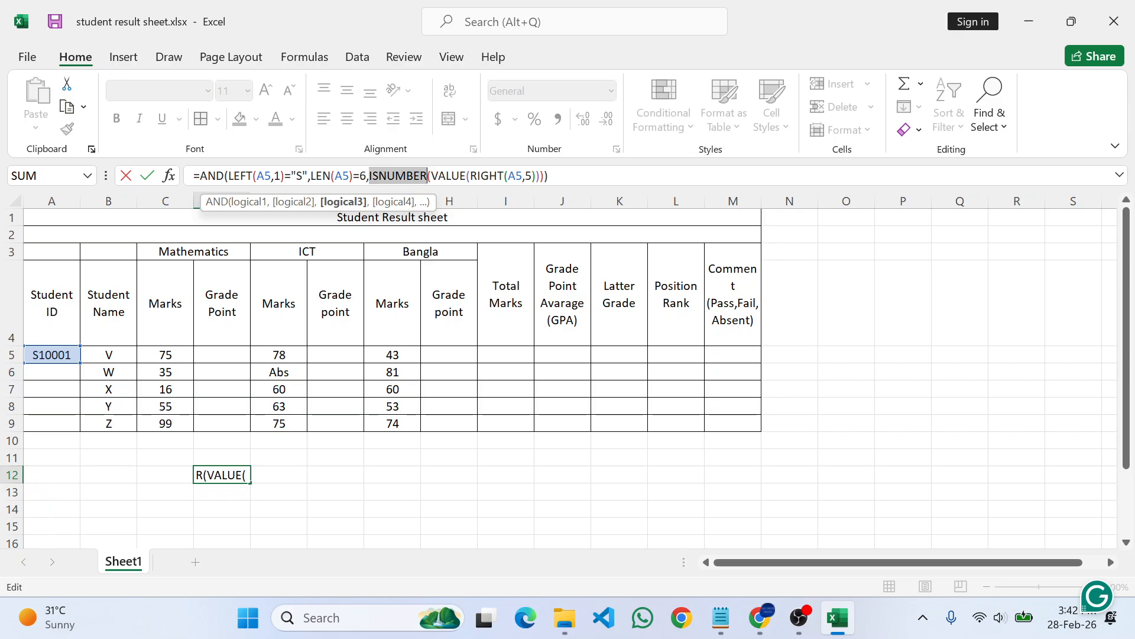
left_click(414, 175)
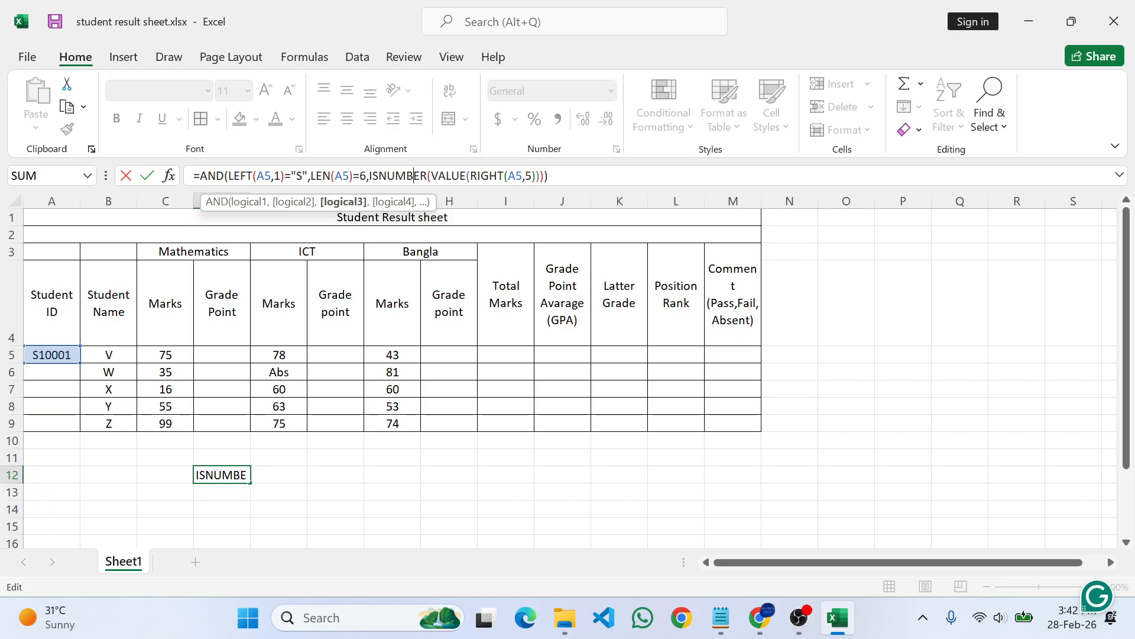
left_click(447, 176)
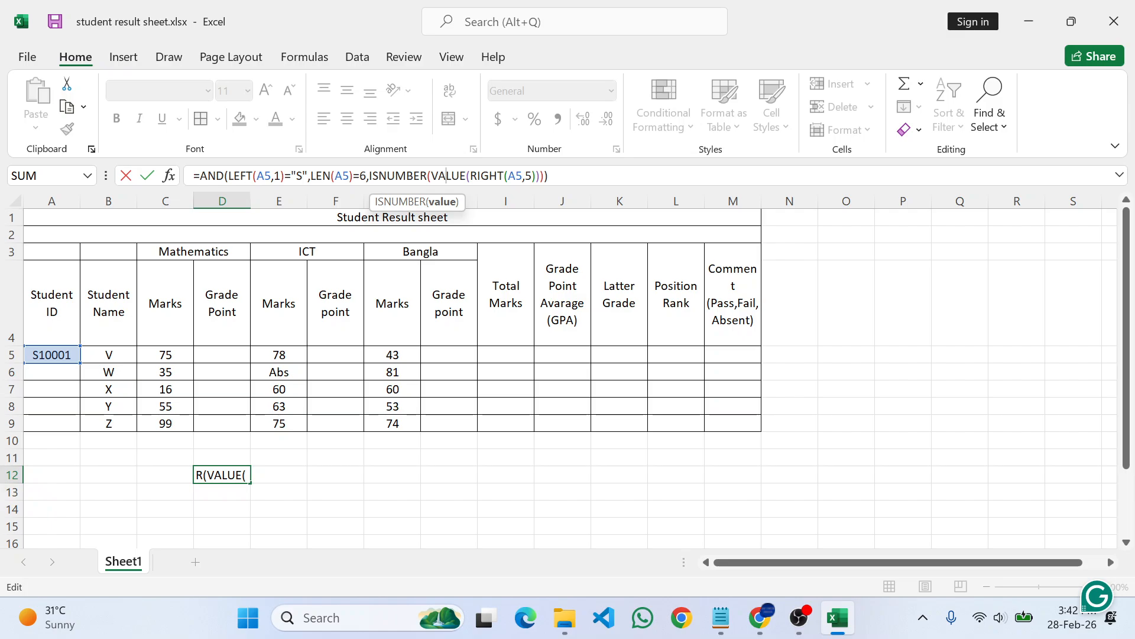
left_click(396, 176)
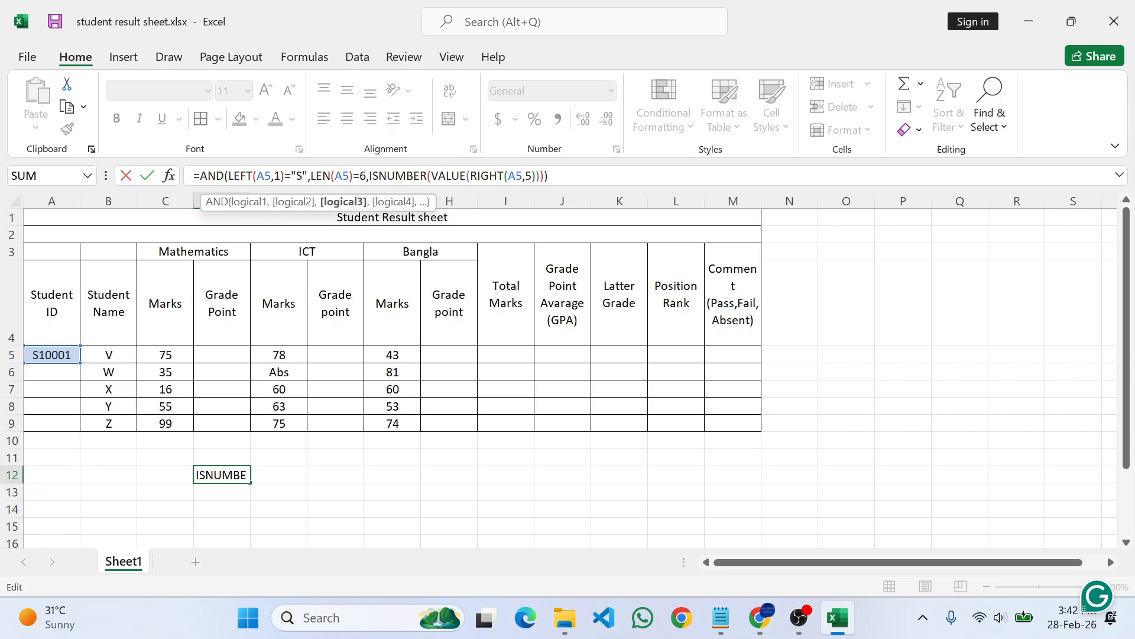
left_click(447, 176)
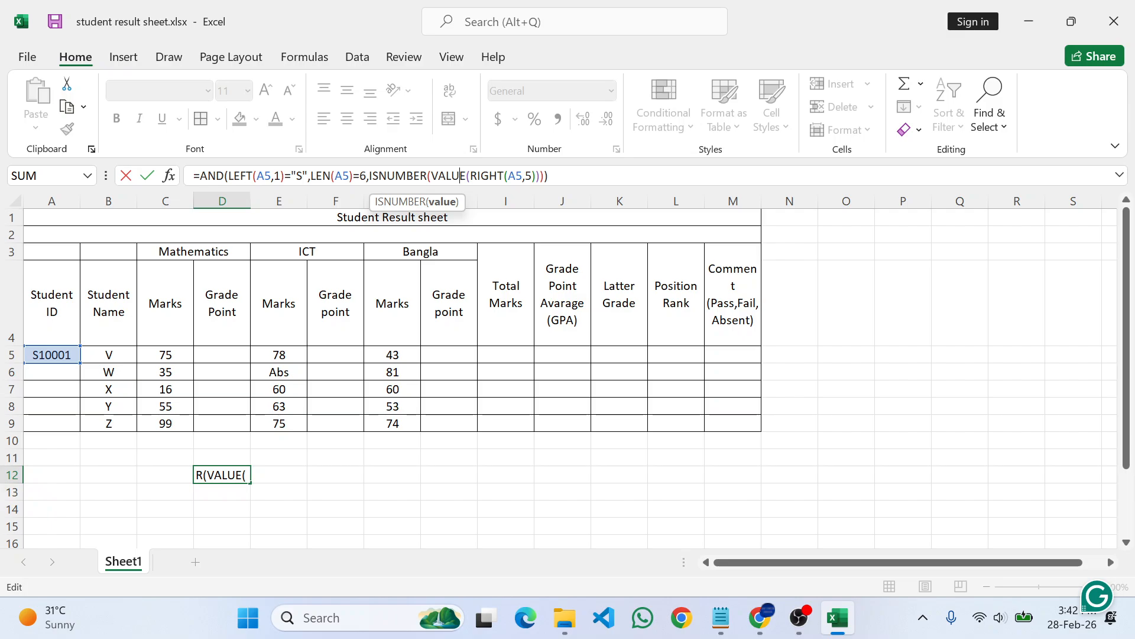
left_click(476, 176)
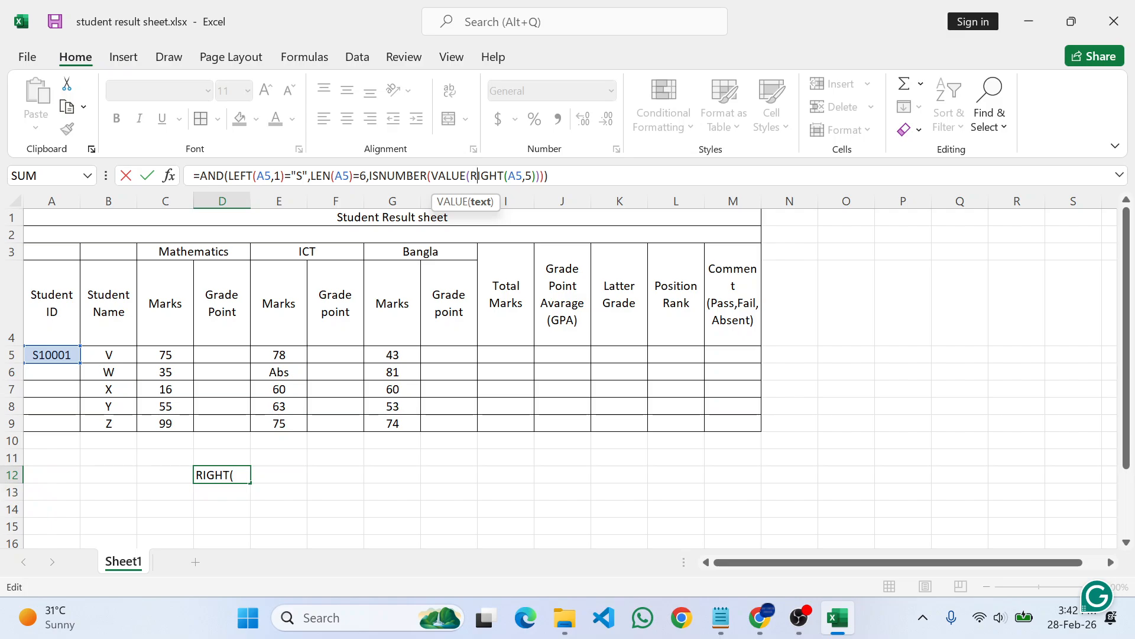
left_click(509, 176)
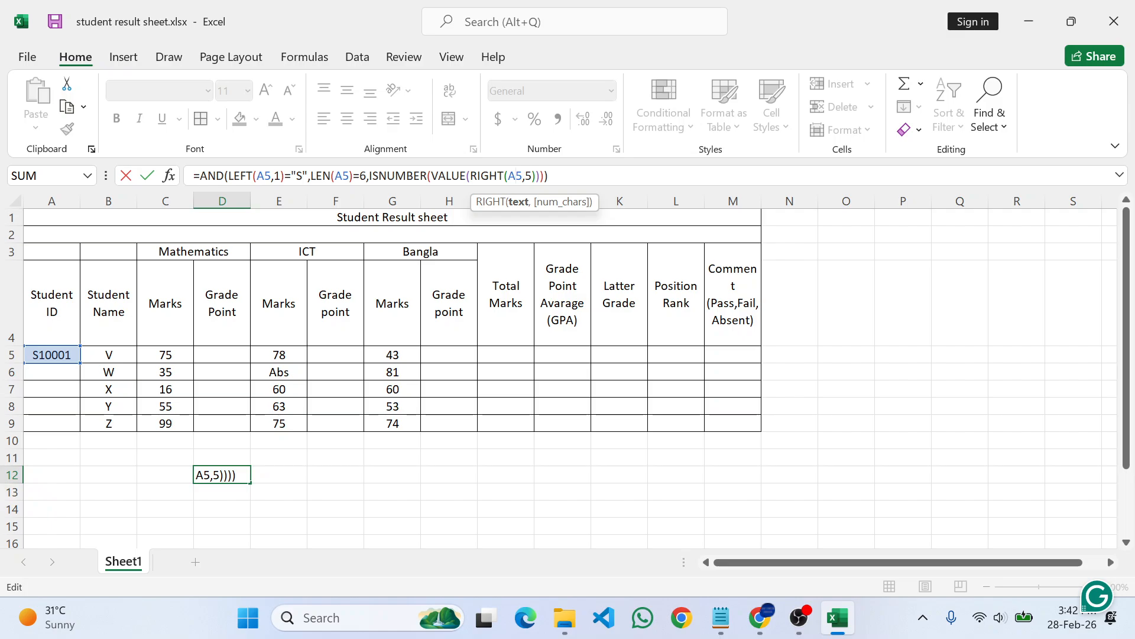
left_click(532, 175)
left_click(548, 175)
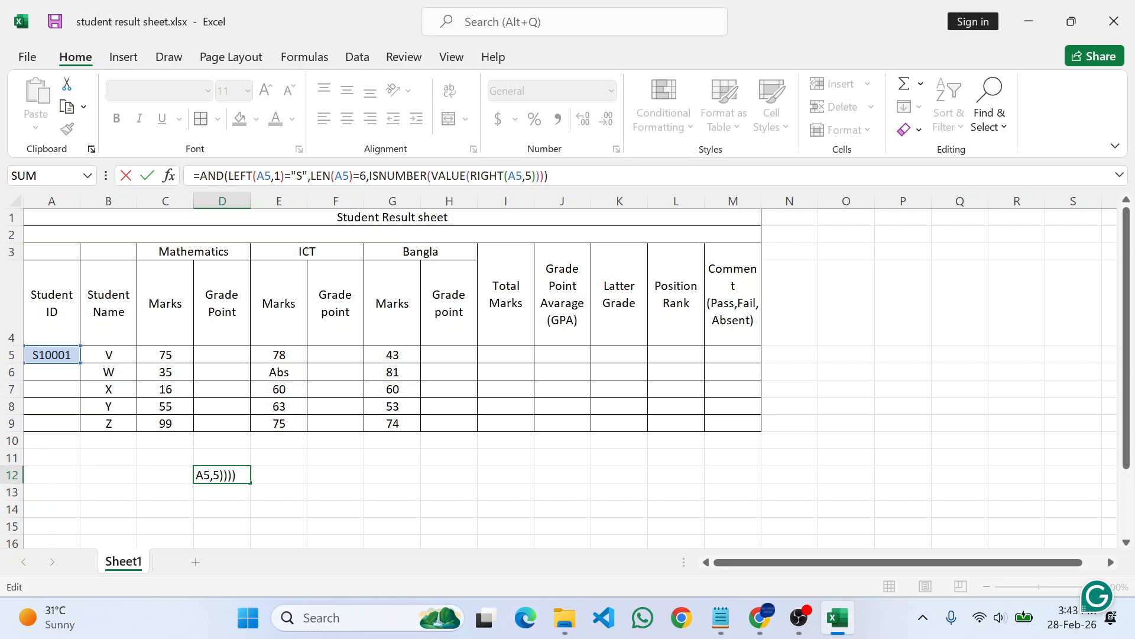
key("Return")
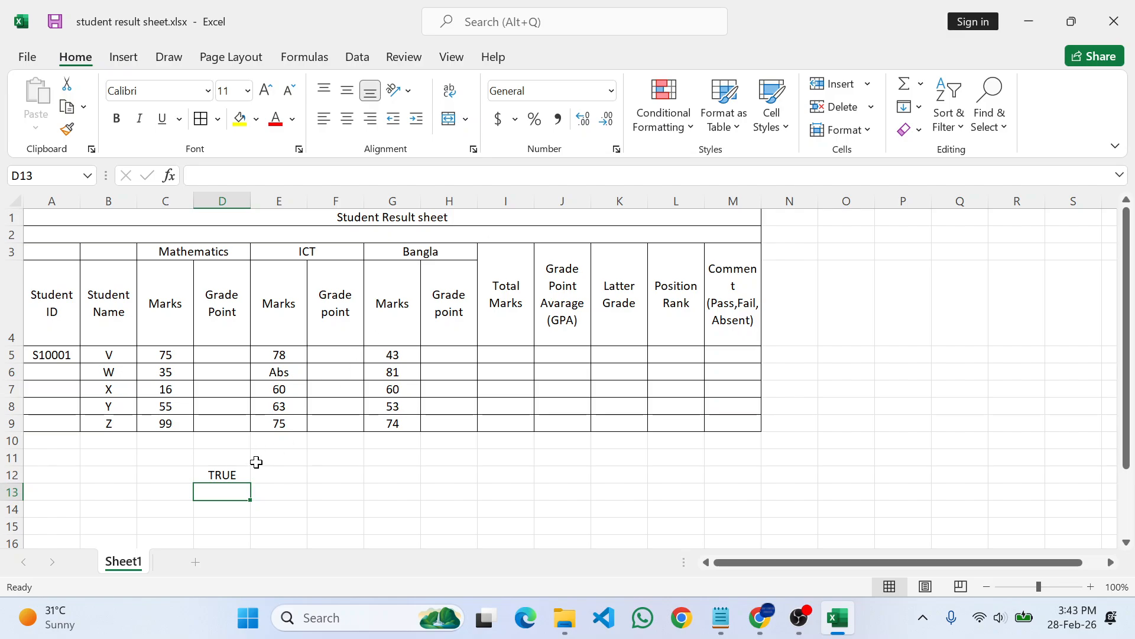
Step: Copy the full text of the AND validation formula from D12, leaving the cell unchanged
left_click(215, 478)
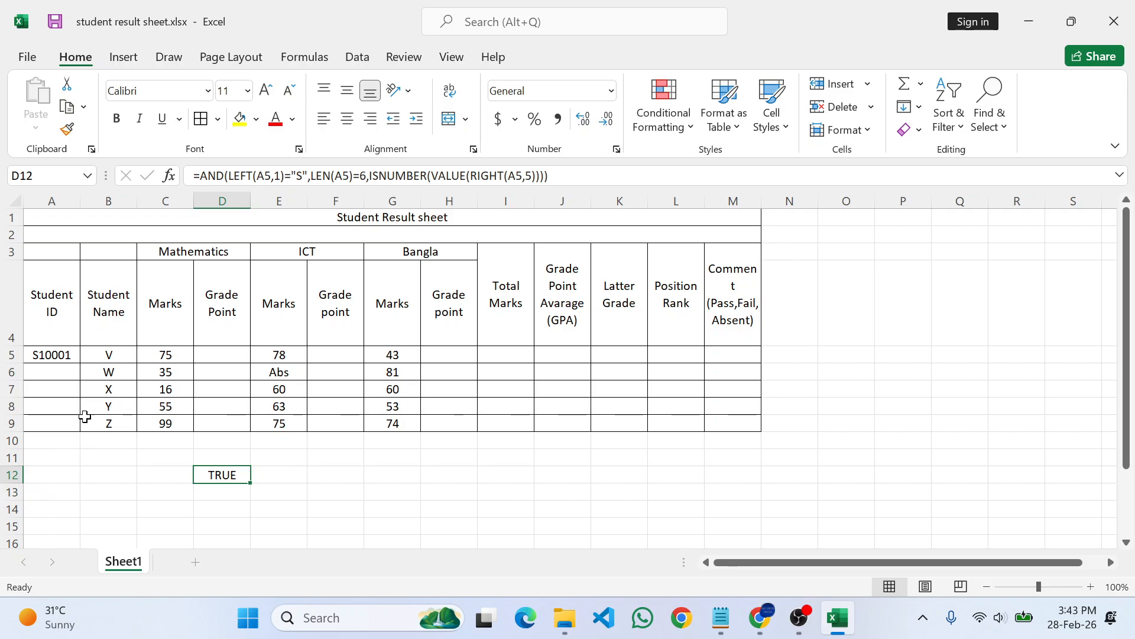
left_click(549, 175)
left_click_drag(548, 176, 193, 176)
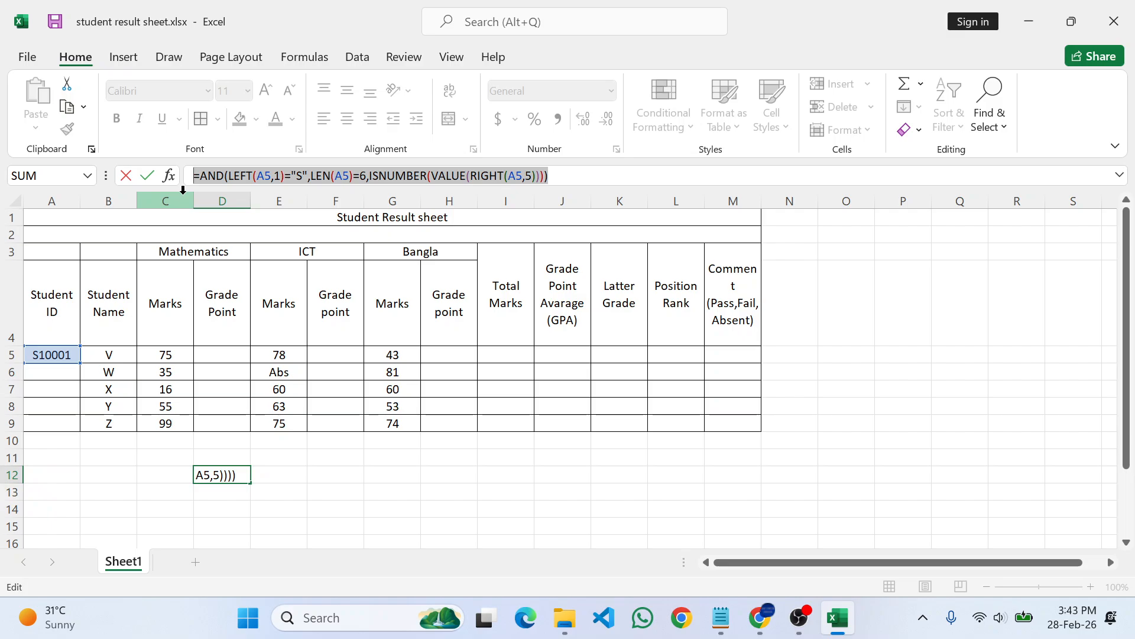
key("ctrl+c")
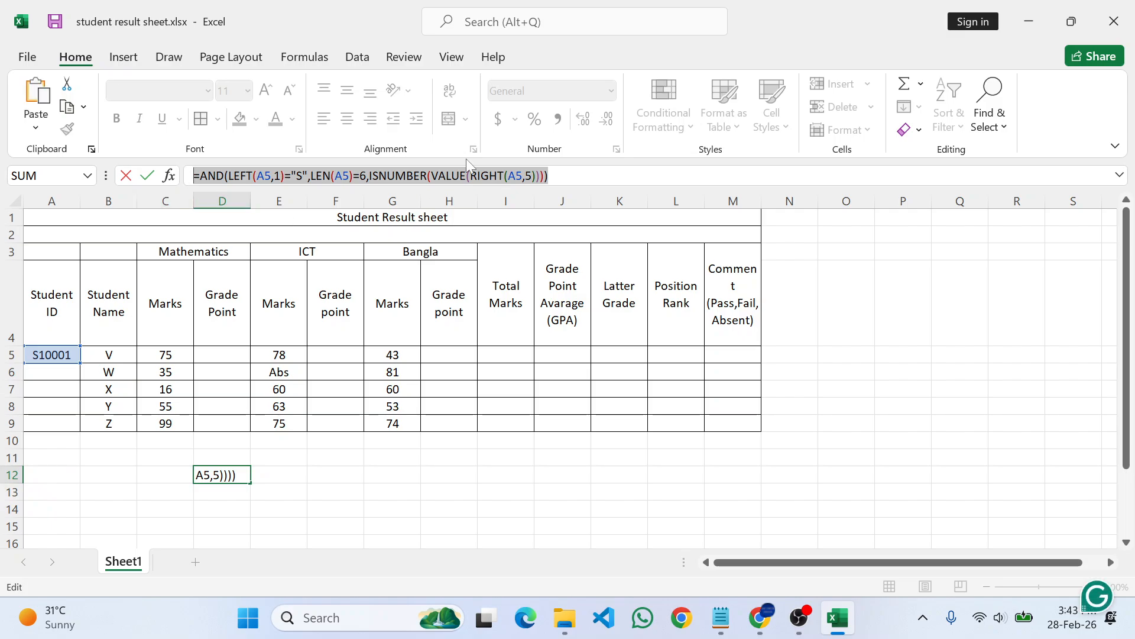
left_click(610, 175)
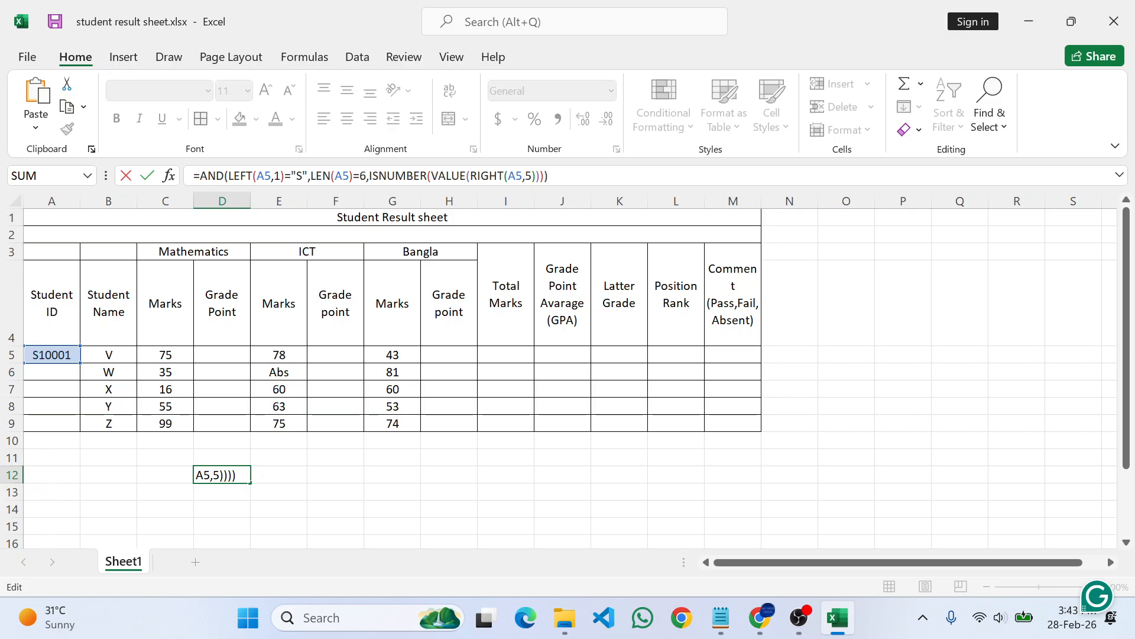
key("Return")
Step: Clear the sample student ID from A5
left_click(54, 356)
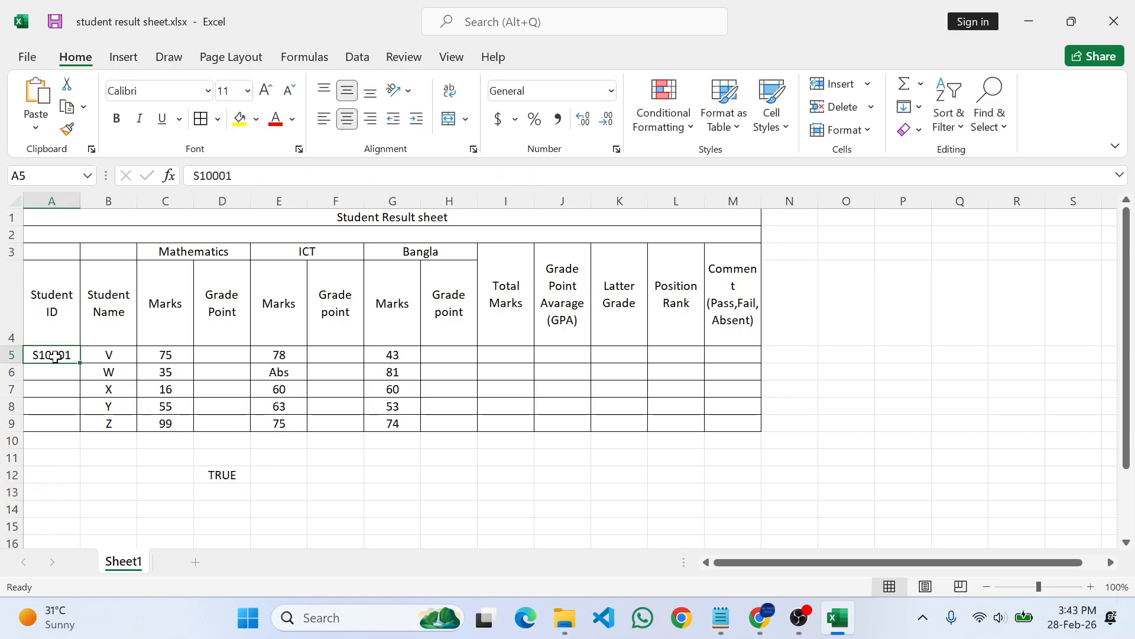
key("BackSpace")
left_click(53, 406)
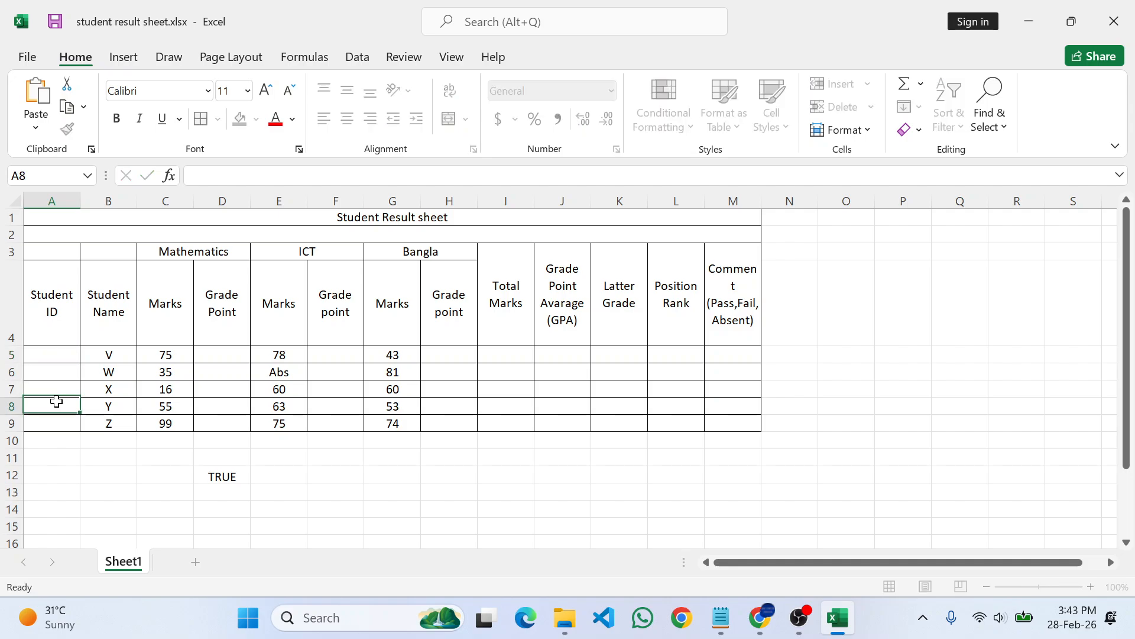
Step: Apply Custom data validation to the Student ID cells A5:A9 with the copied formula =AND(LEFT(A5,1)="S",LEN(A5)=6,ISNUMBER(VALUE(RIGHT(A5,5))))
left_click(54, 355)
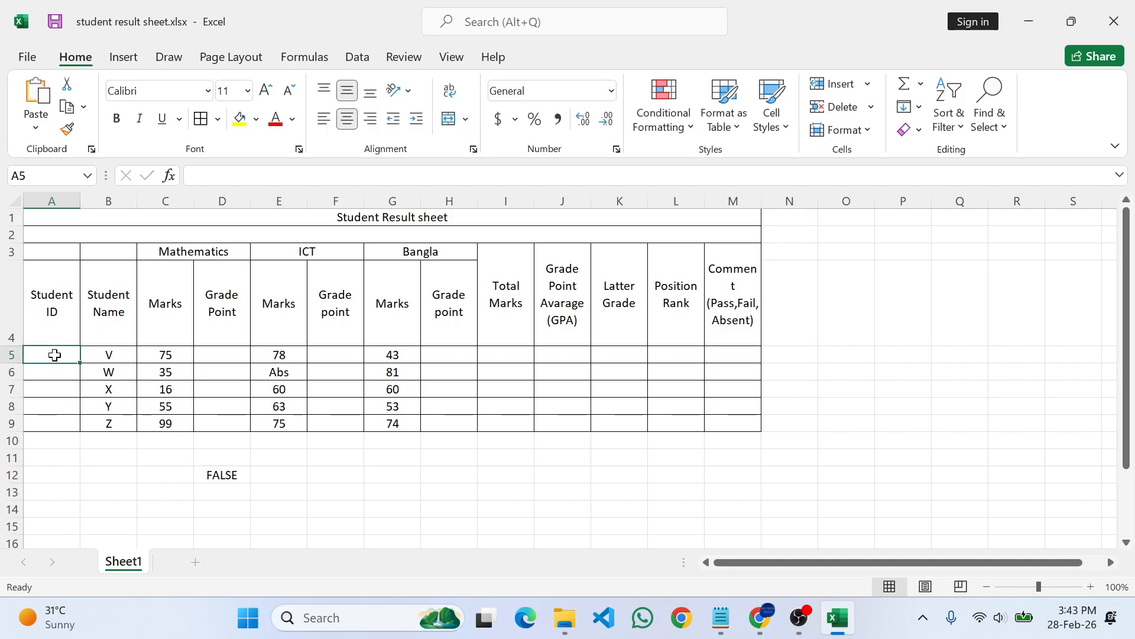
left_click_drag(54, 355, 59, 423)
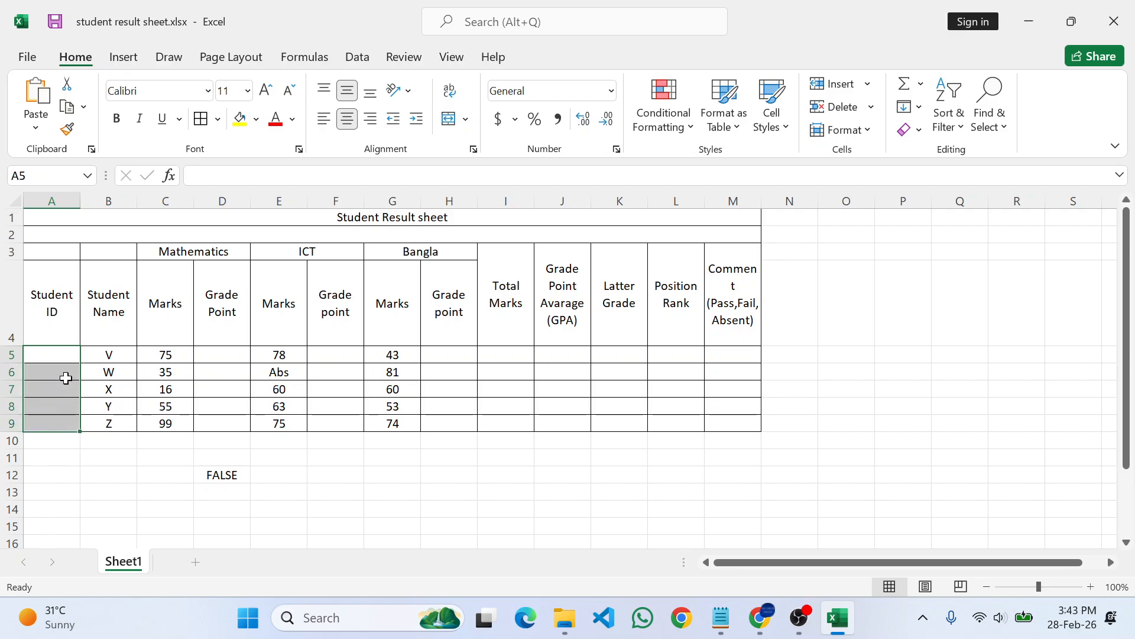
left_click(64, 355)
left_click(105, 368)
left_click(52, 353)
left_click_drag(52, 353, 42, 424)
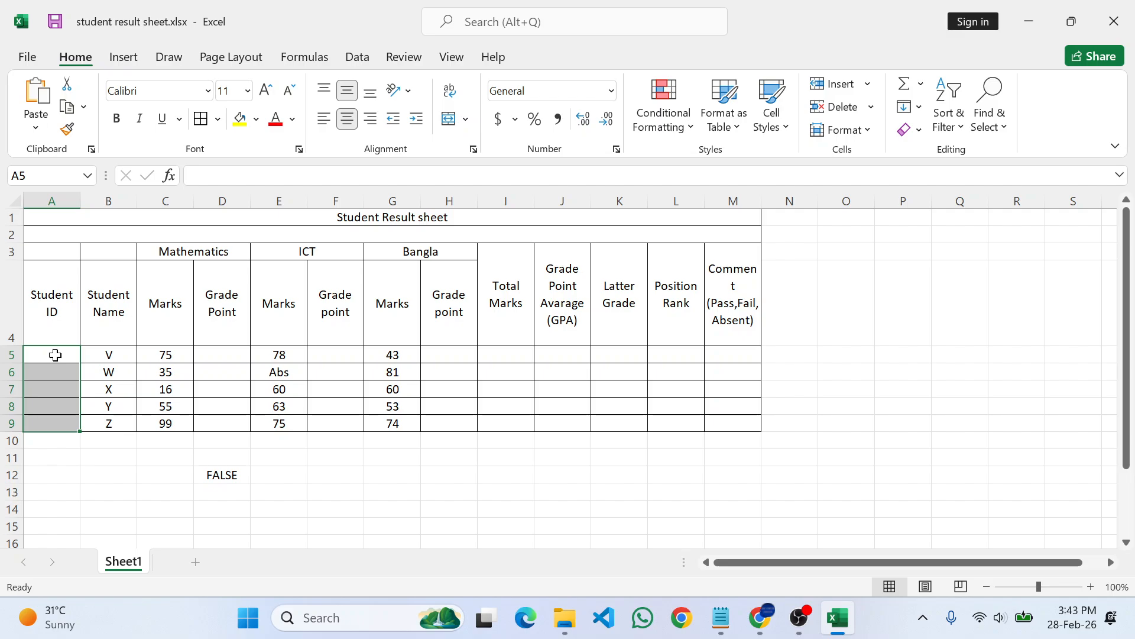
left_click_drag(52, 353, 47, 420)
left_click(356, 59)
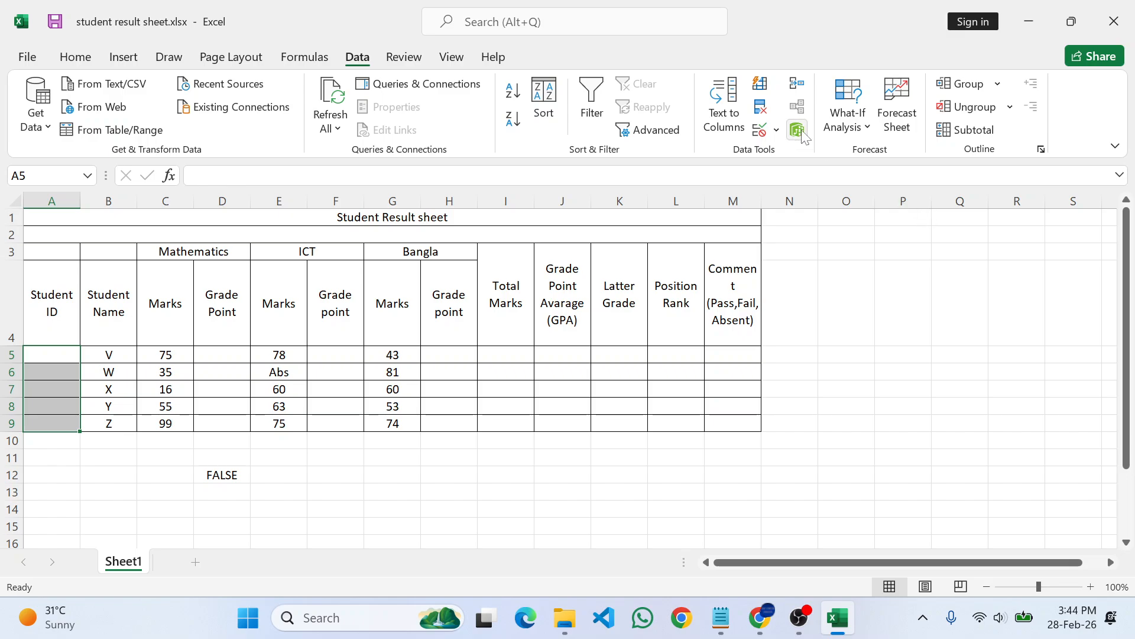
left_click(759, 129)
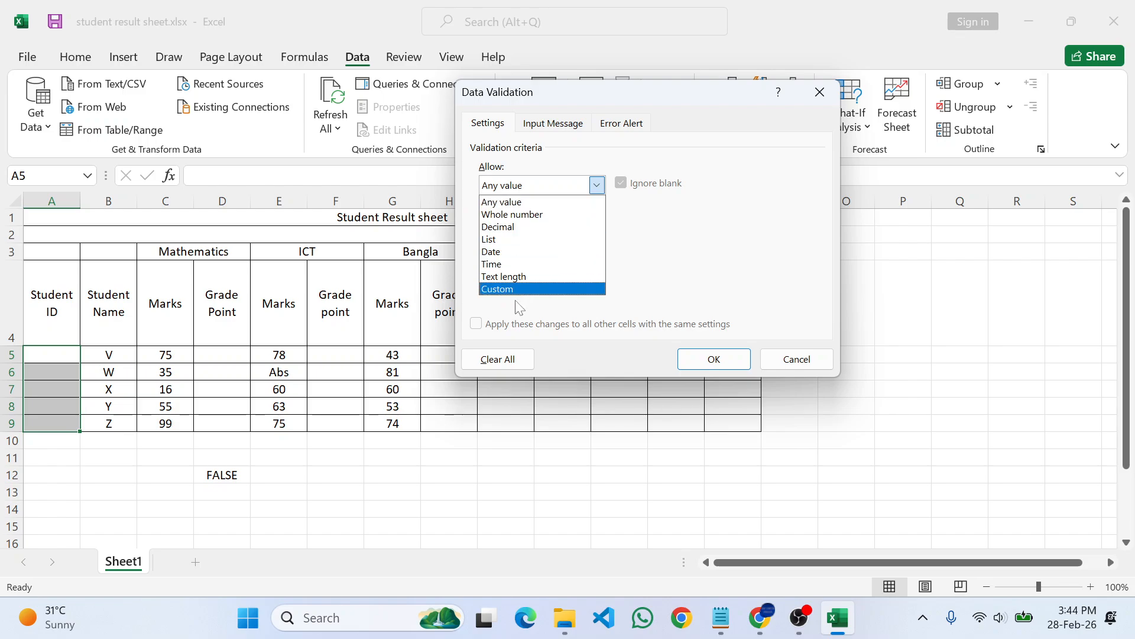
left_click(515, 291)
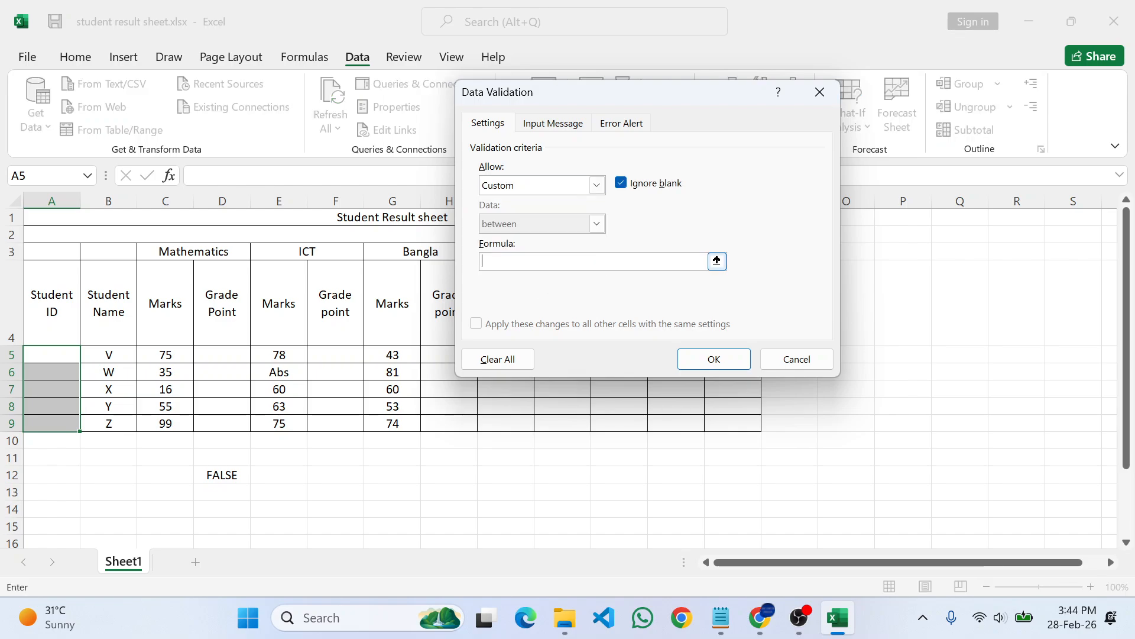
key("ctrl+v")
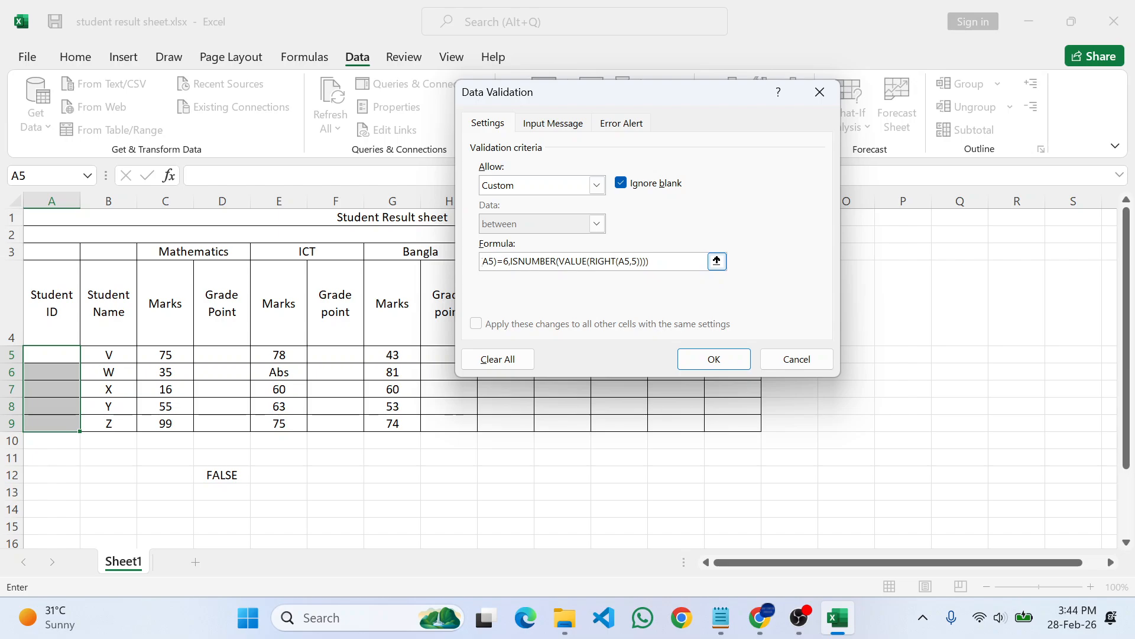
left_click(703, 363)
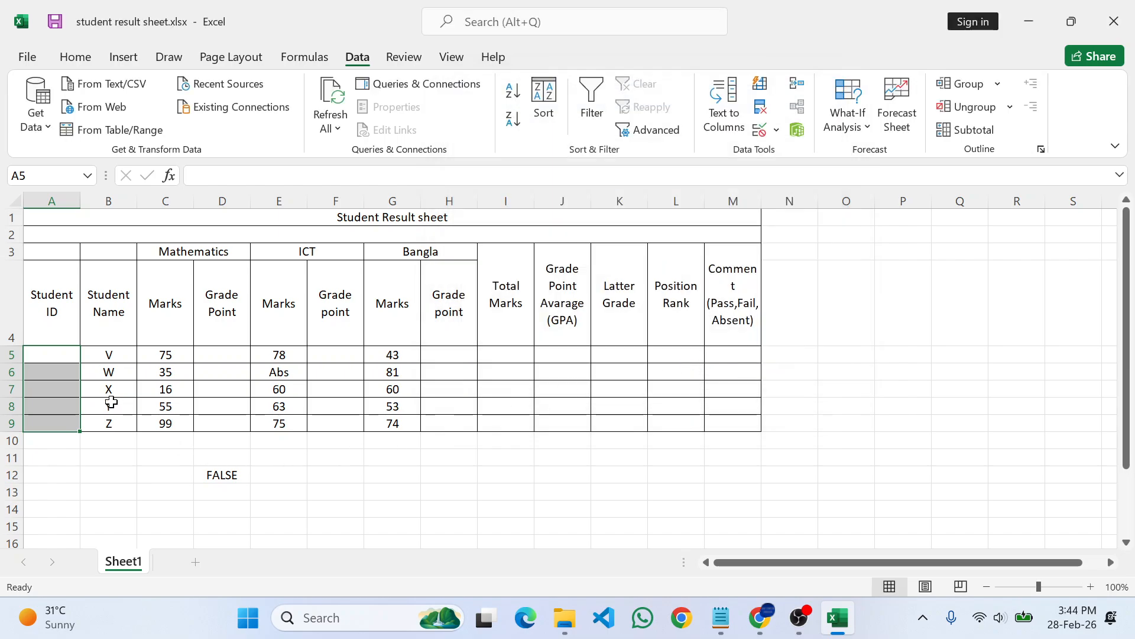
Step: Enter two consecutive student IDs in A5 and A6, each an S followed by five digits, ending in 1 and 2
left_click(107, 402)
left_click(54, 358)
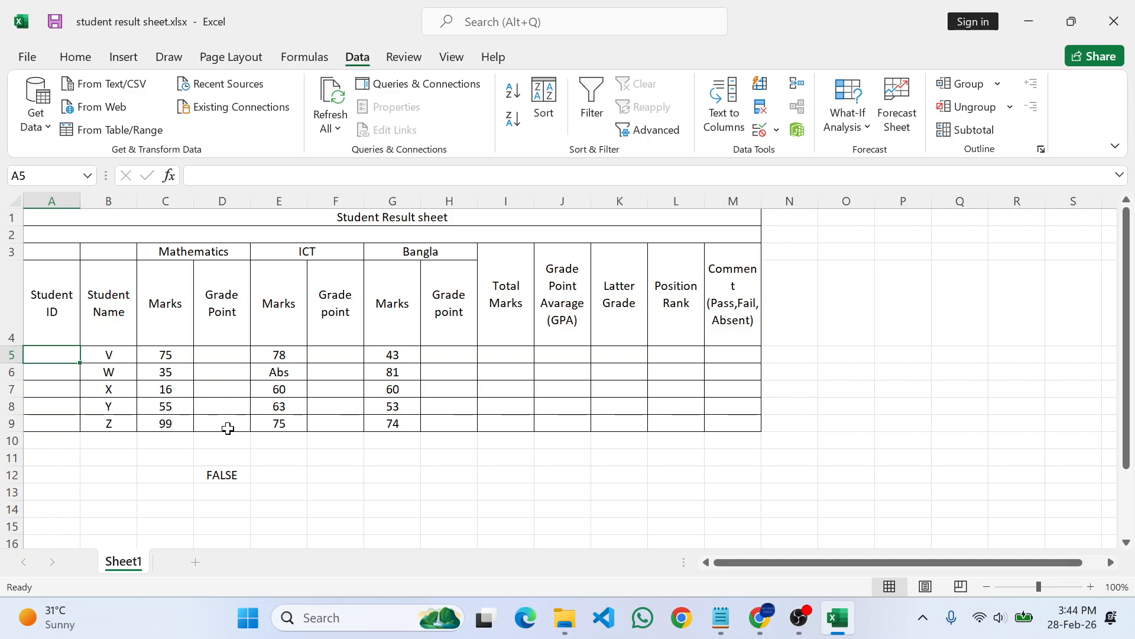
type("S")
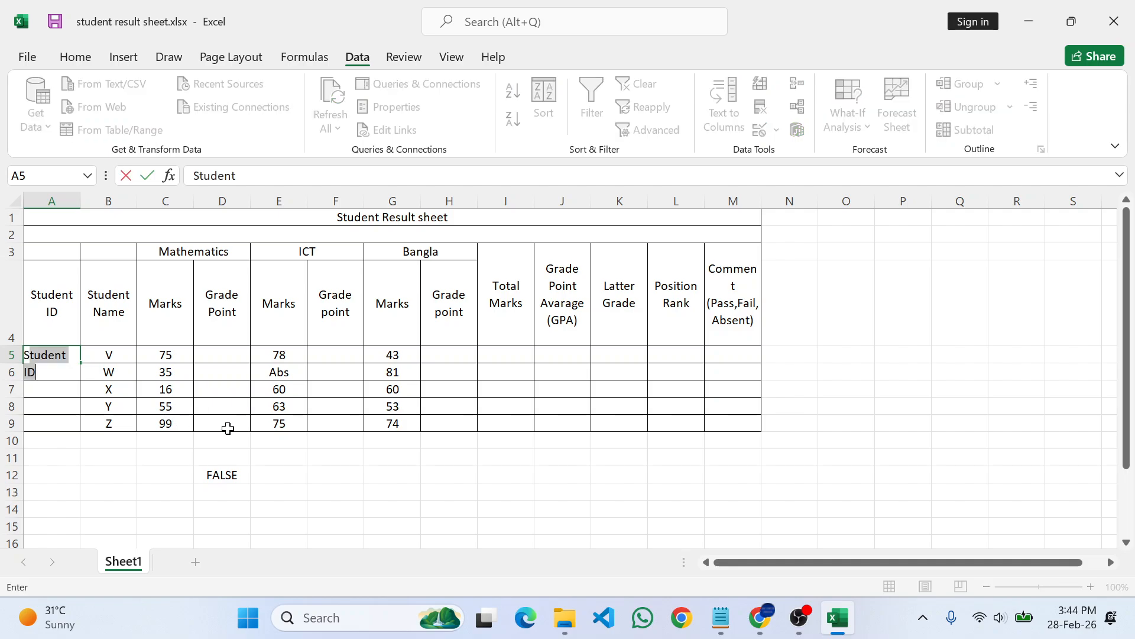
type("10")
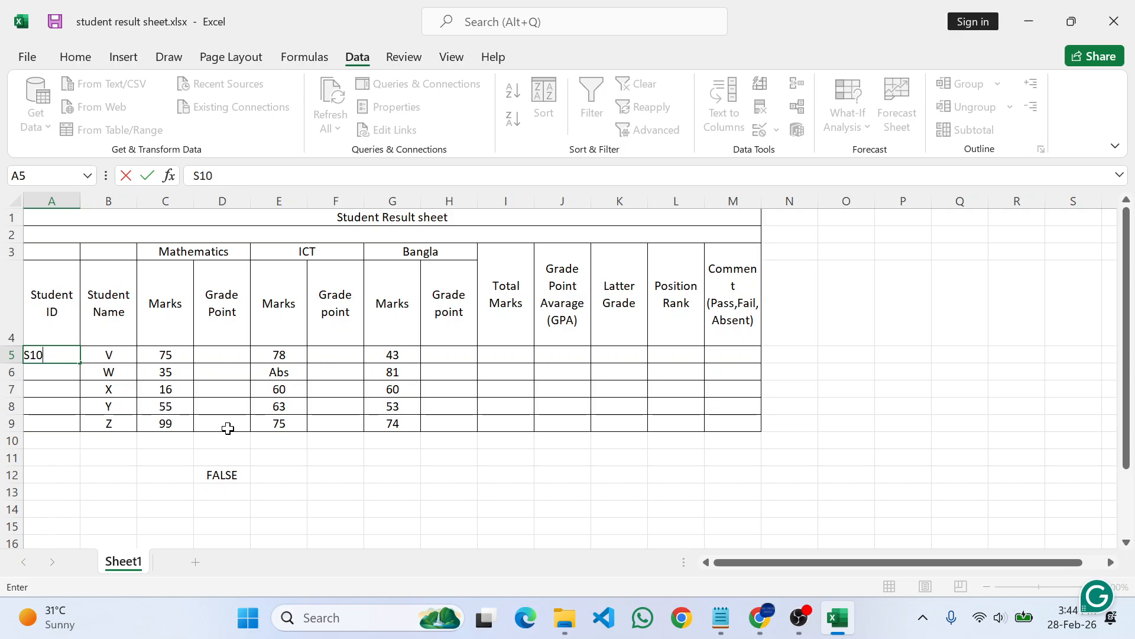
type("001")
key("Return")
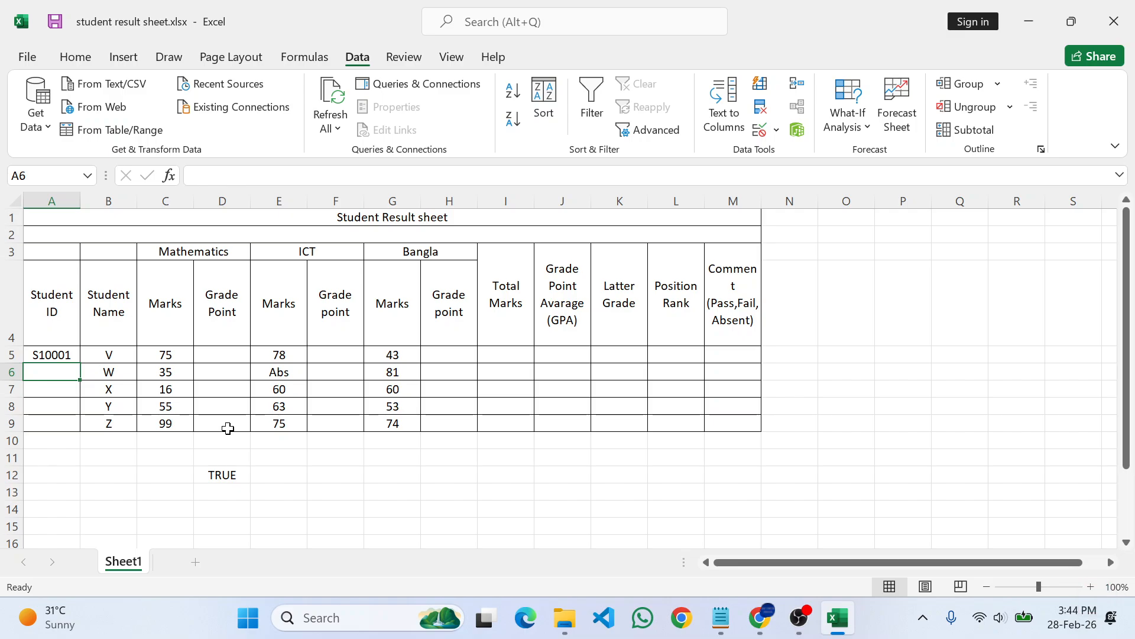
type("S1")
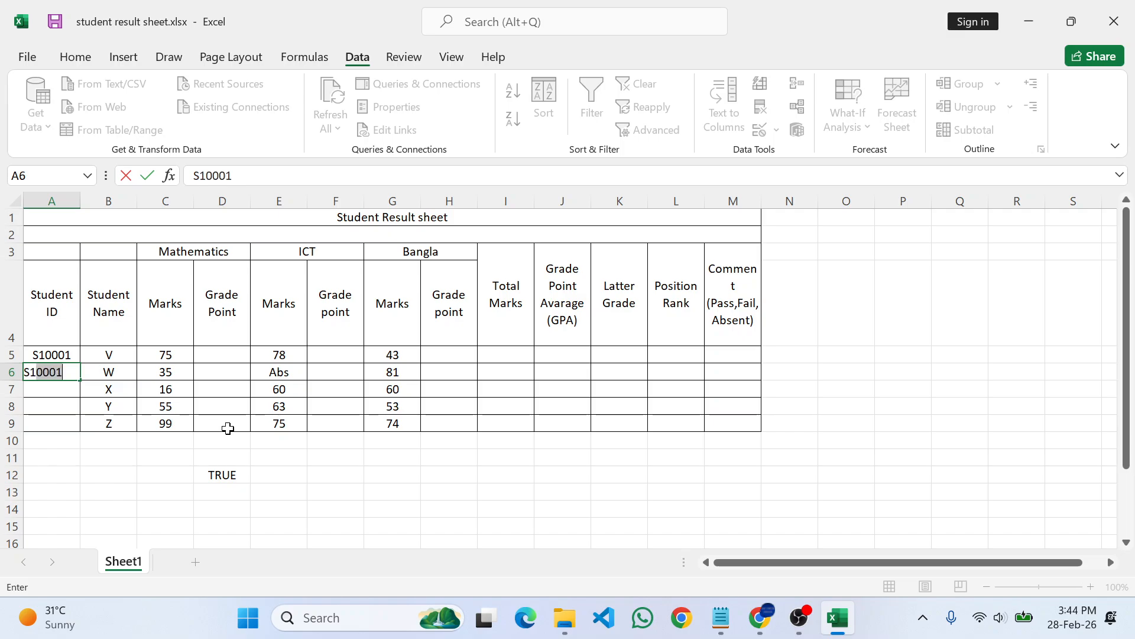
type("0002")
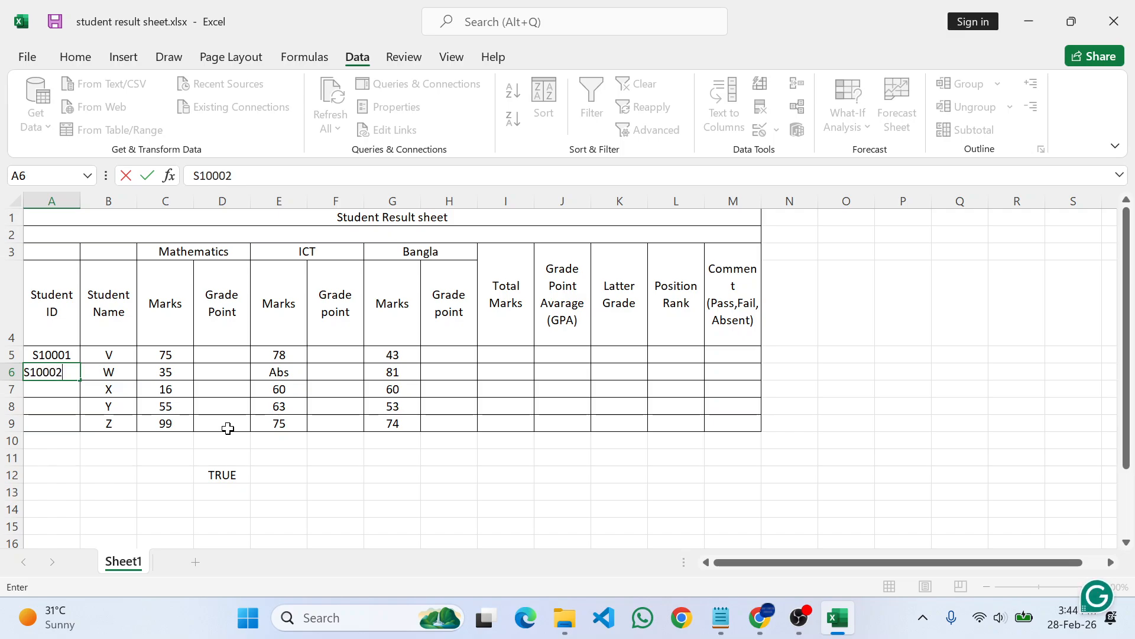
key("Return")
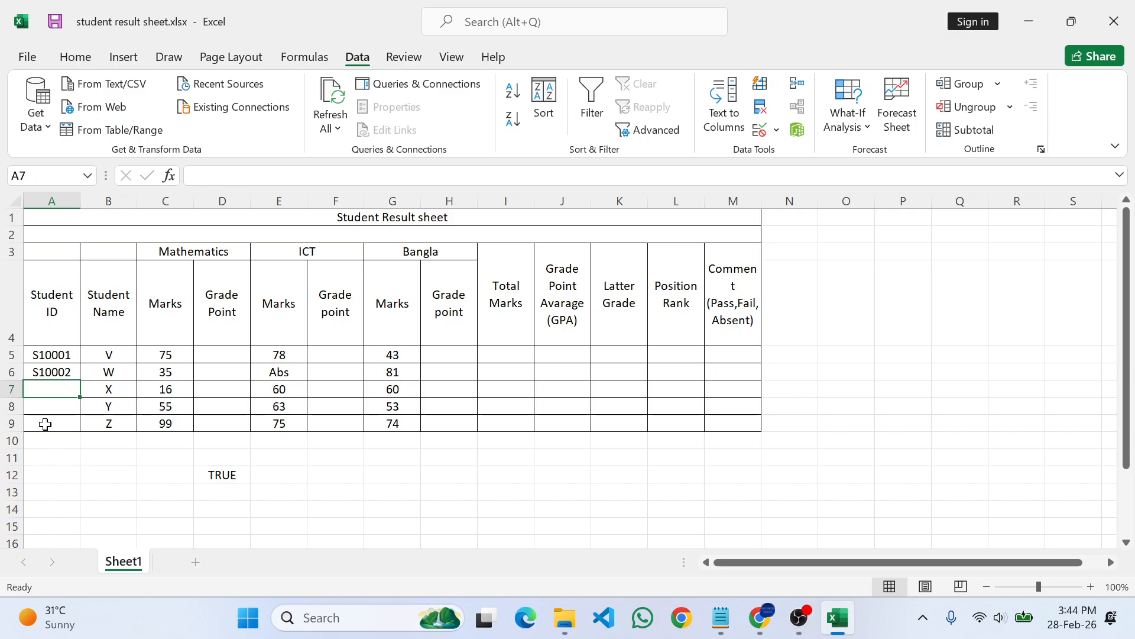
Step: Test the validation against duplicates by entering the student ID from A6 again in A7, and compare the two cells
type("S10002")
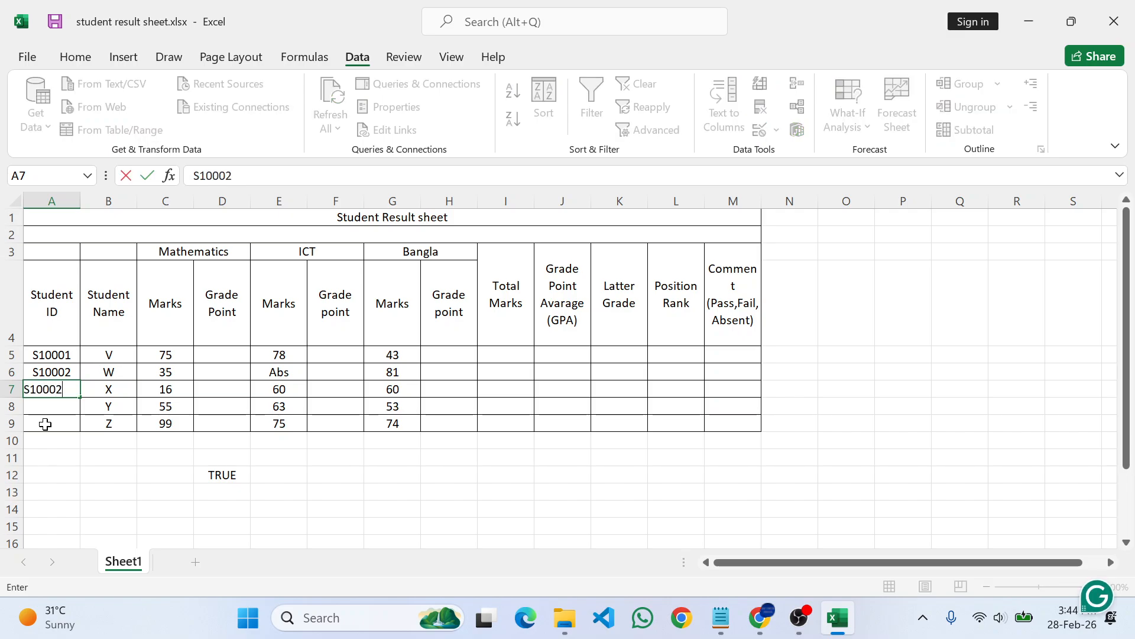
key("Return")
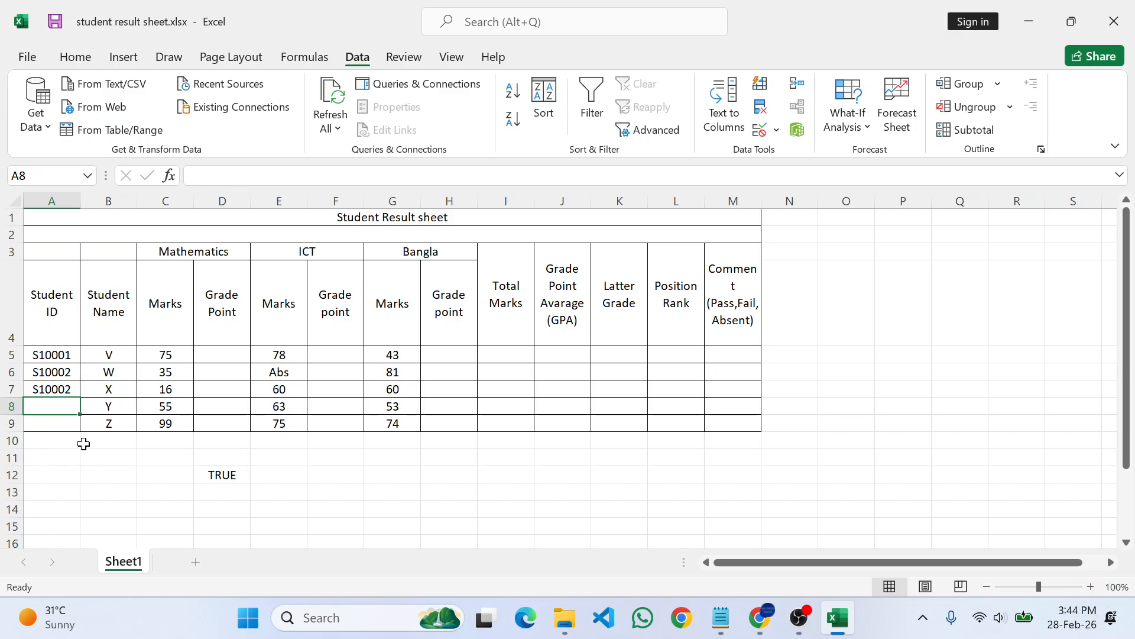
left_click(71, 389)
left_click(61, 372)
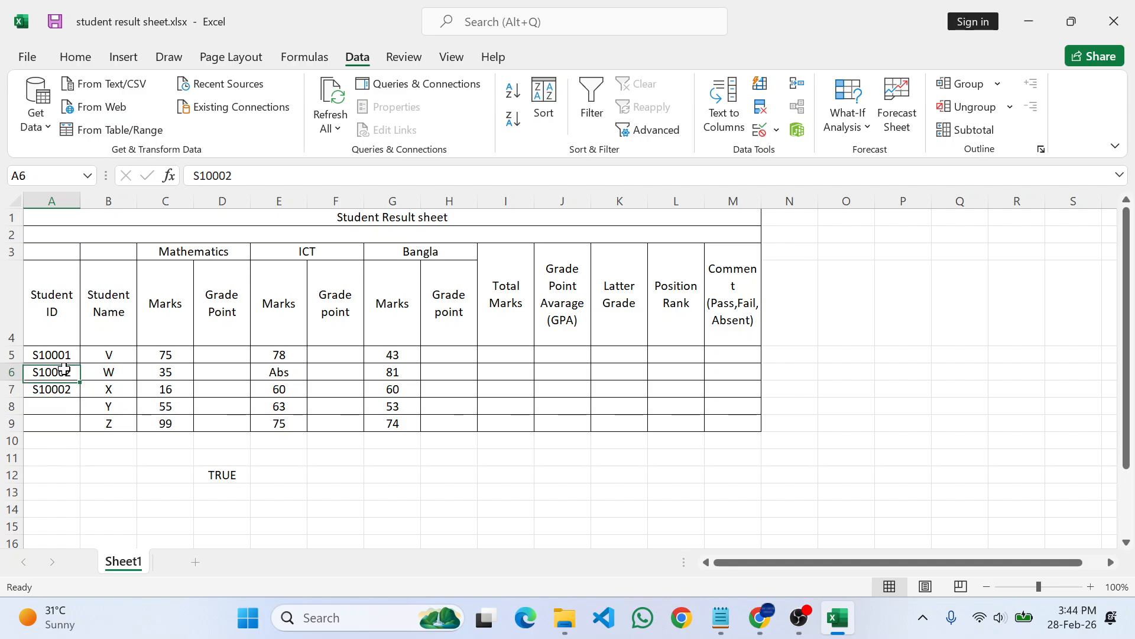
left_click(45, 390)
left_click(46, 374)
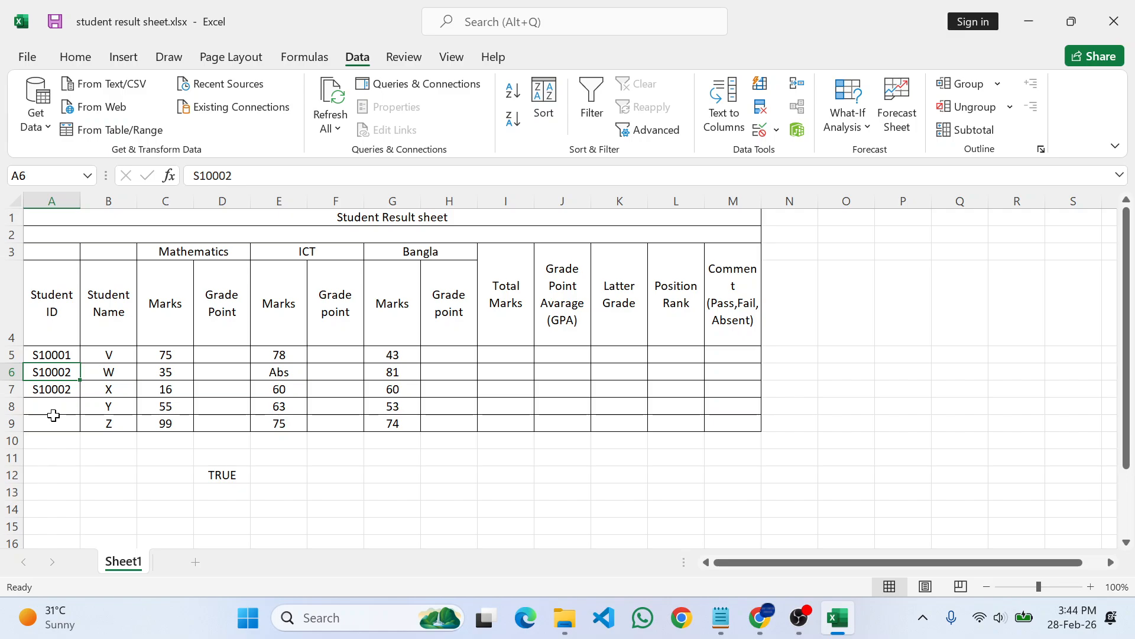
Step: Inspect the Data Validation settings applied to the Student ID cell A5
left_click(54, 389)
left_click(55, 354)
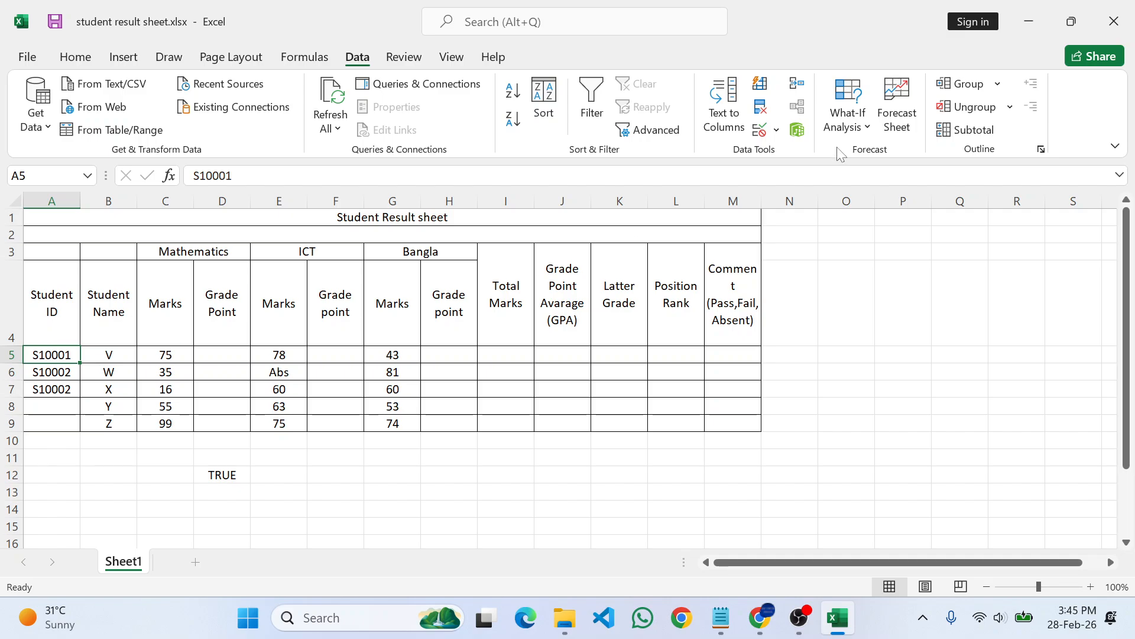
left_click(760, 130)
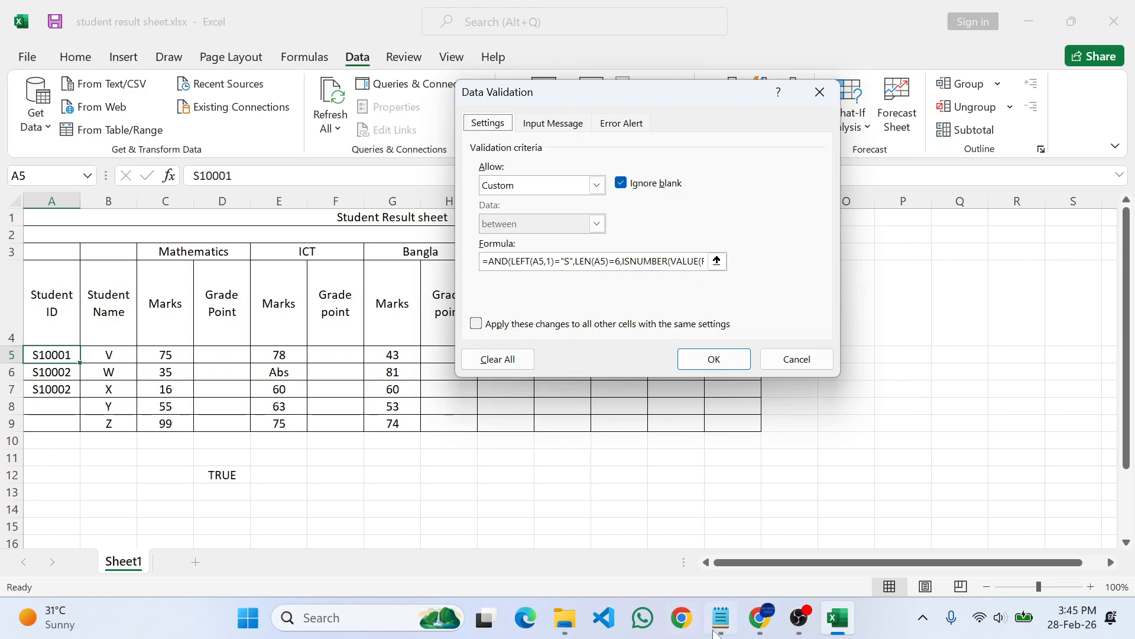
Step: Switch to Excel.pdf in Chrome, examine the unique-value requirement for Student ID, and return to Excel, closing the validation settings
left_click(761, 618)
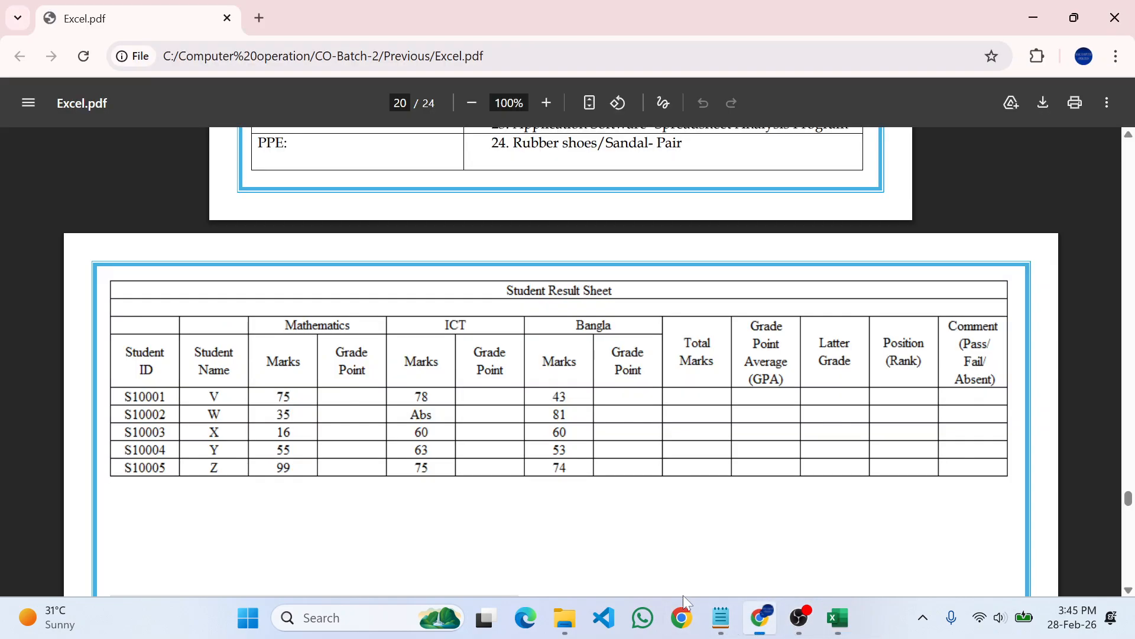
scroll(540, 331, "up", 9)
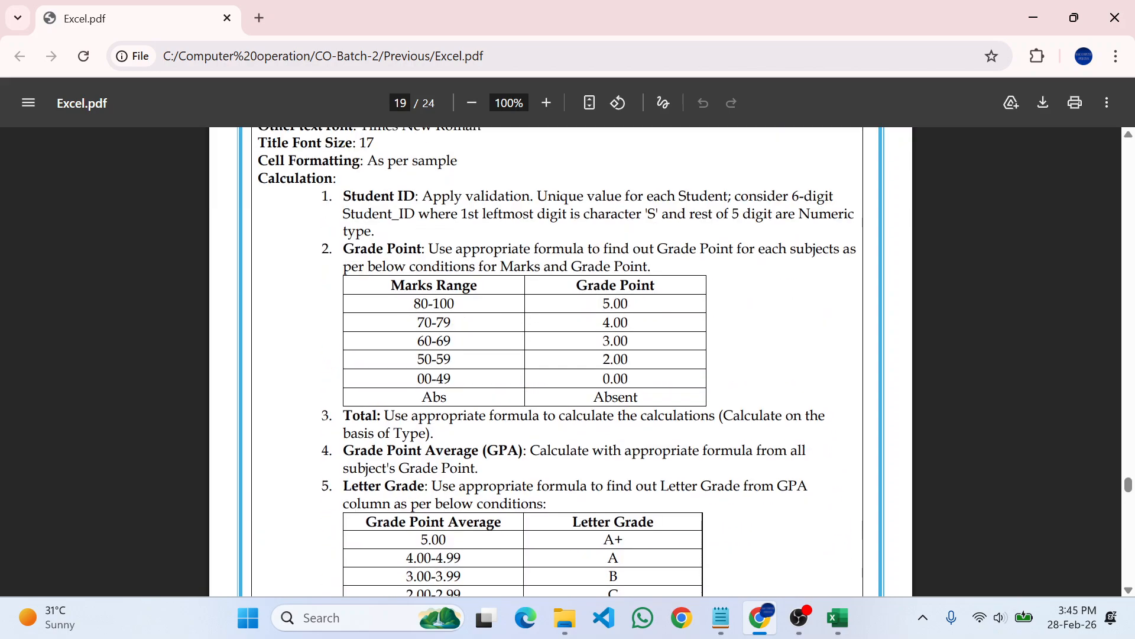
left_click_drag(537, 196, 732, 197)
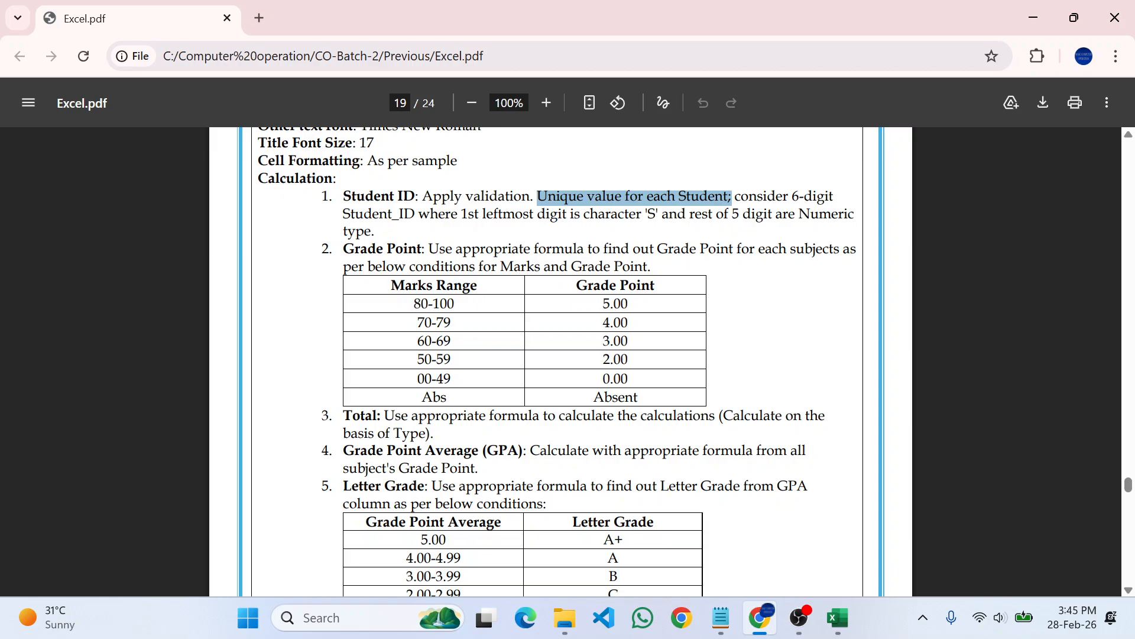
left_click(733, 197)
left_click_drag(534, 196, 742, 197)
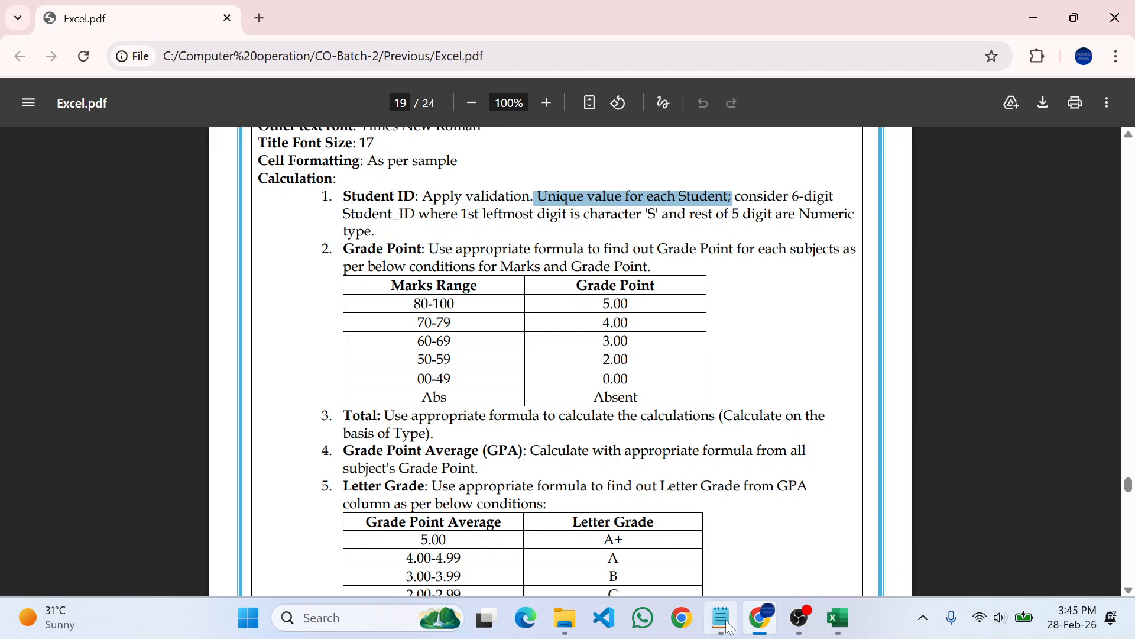
left_click(838, 617)
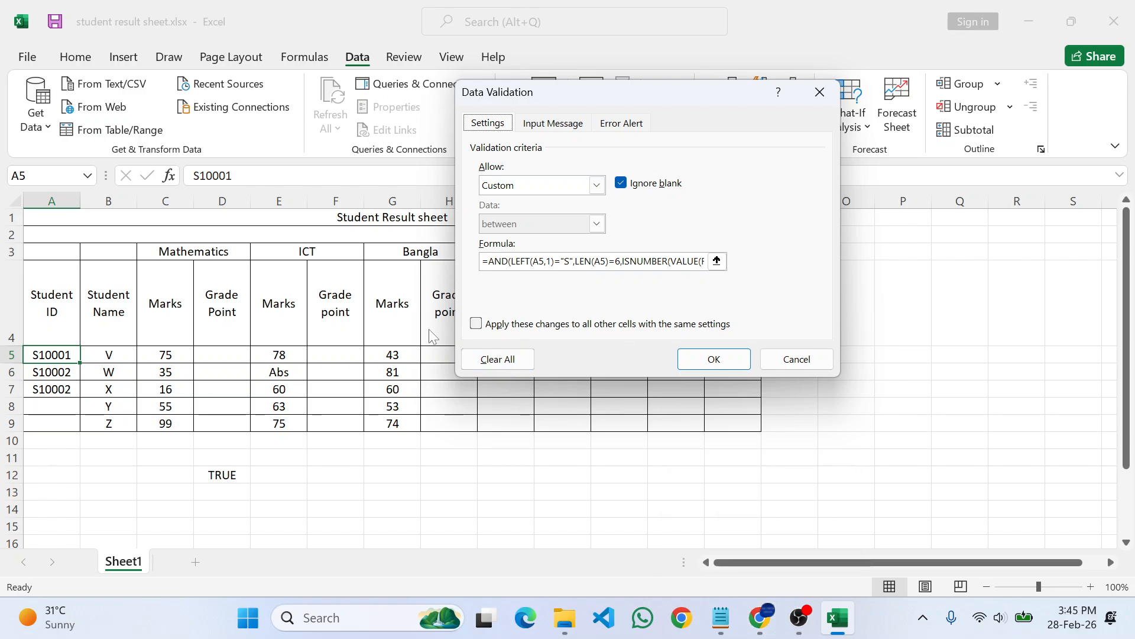
left_click(832, 94)
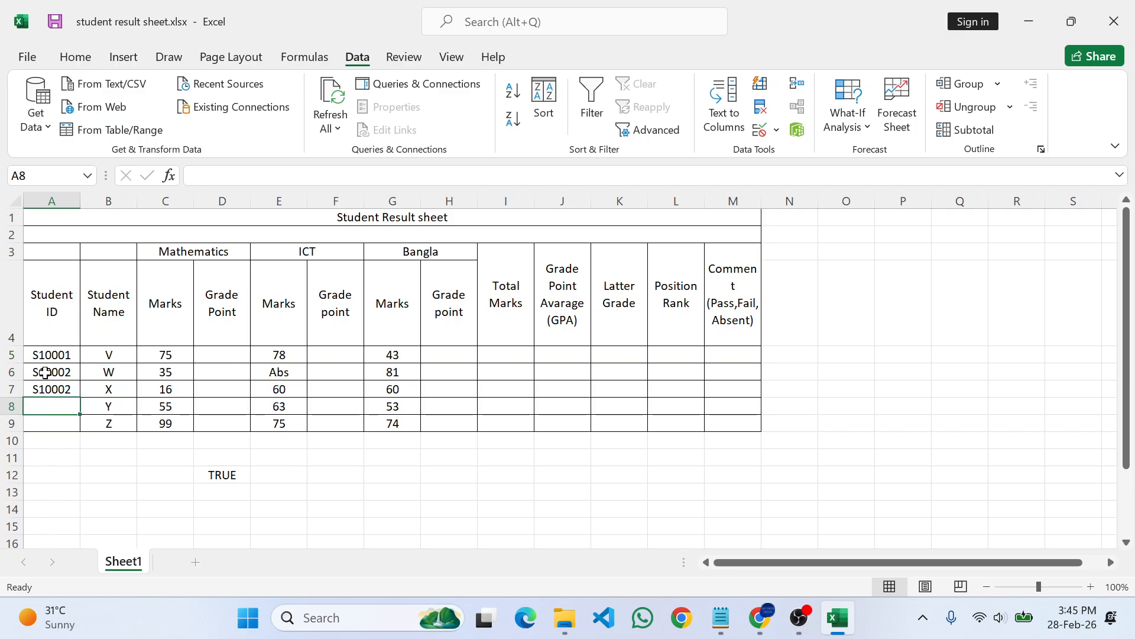
Step: Remove the existing data validation from the Student ID cells A5:A9
left_click_drag(53, 356, 51, 425)
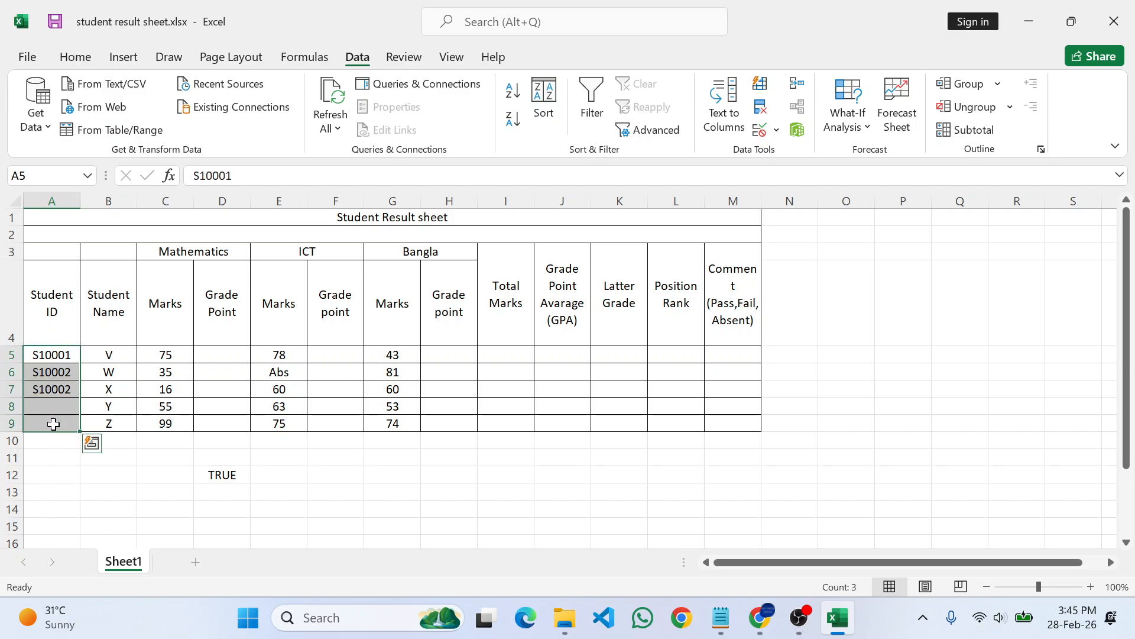
left_click(760, 129)
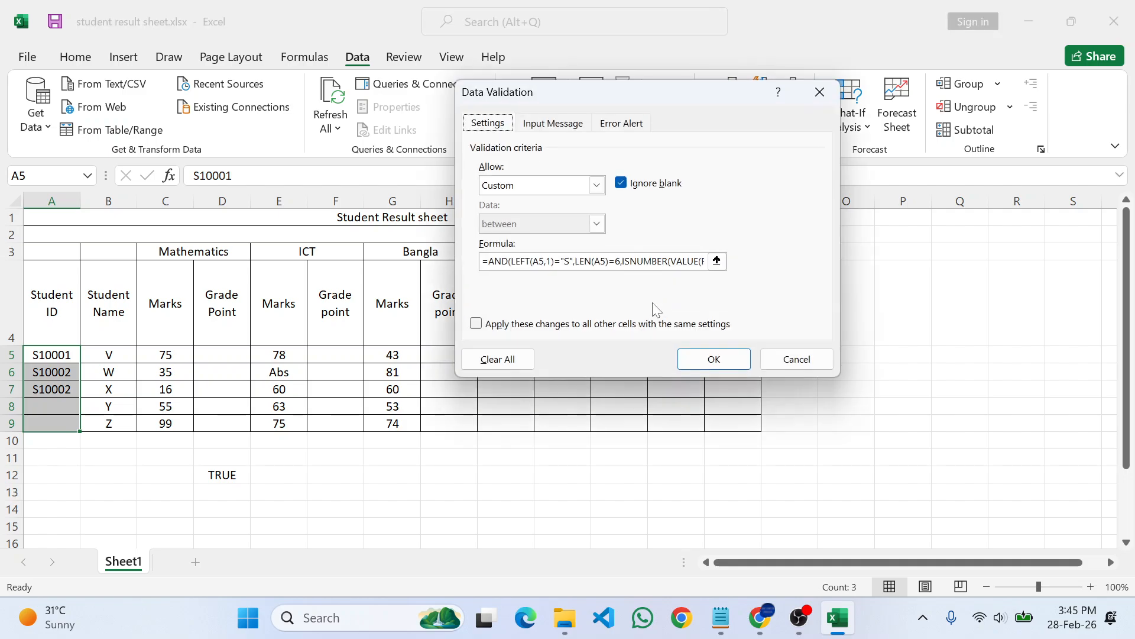
left_click(479, 361)
left_click(712, 358)
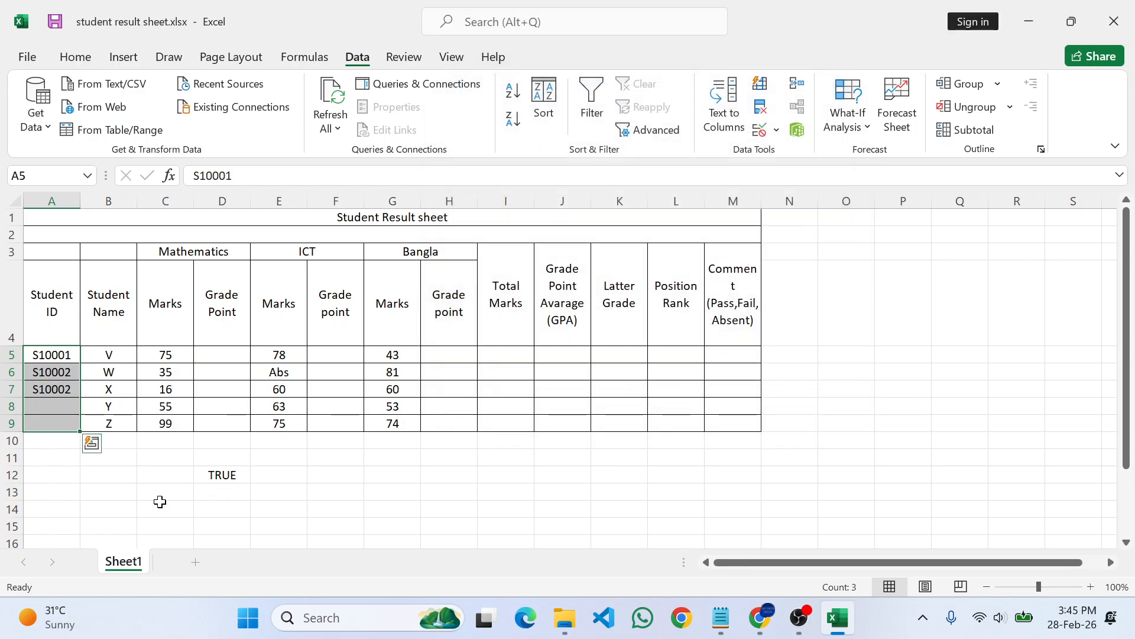
Step: Clear the student IDs from A6 and A7, keeping only the one in A5
left_click(89, 456)
left_click(49, 355)
left_click_drag(45, 369, 45, 392)
key("BackSpace")
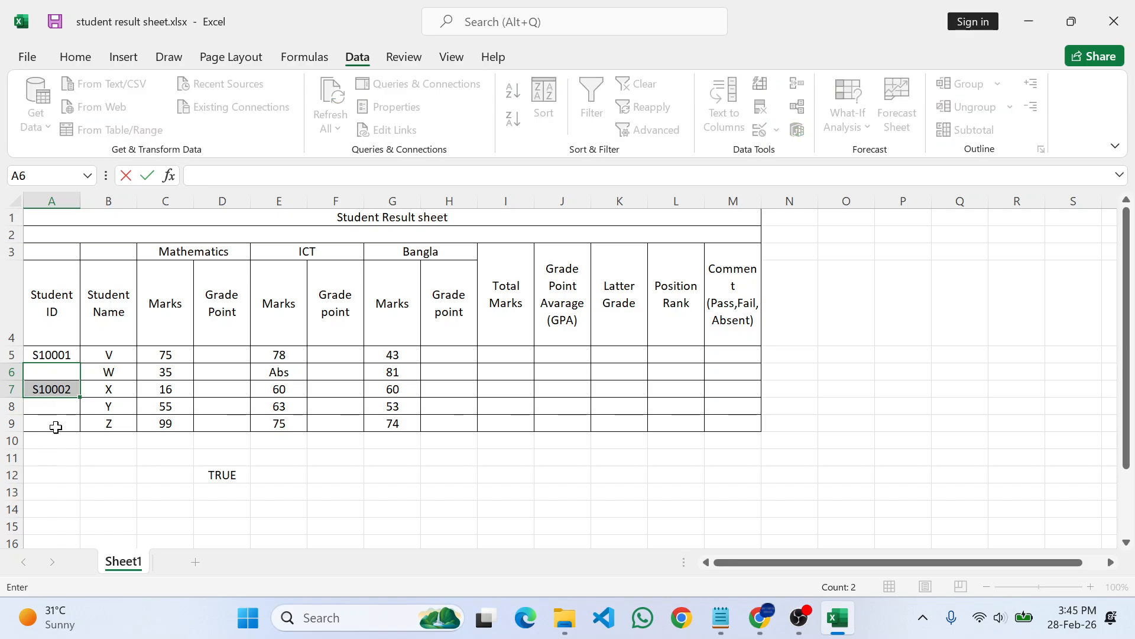
left_click(29, 443)
left_click(48, 388)
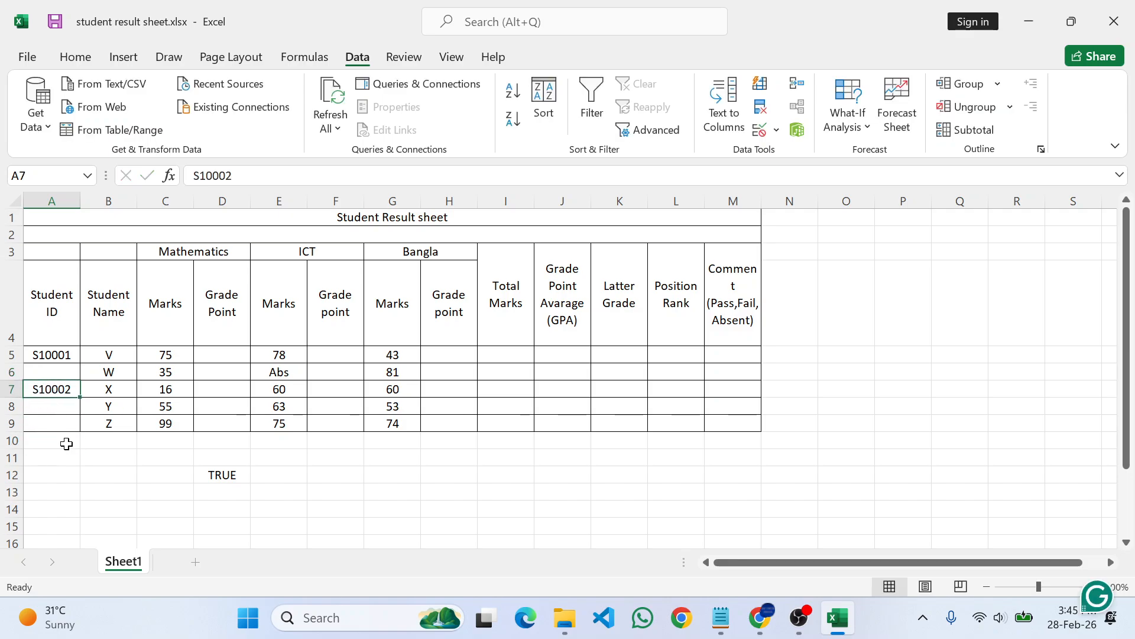
key("BackSpace")
left_click(52, 355)
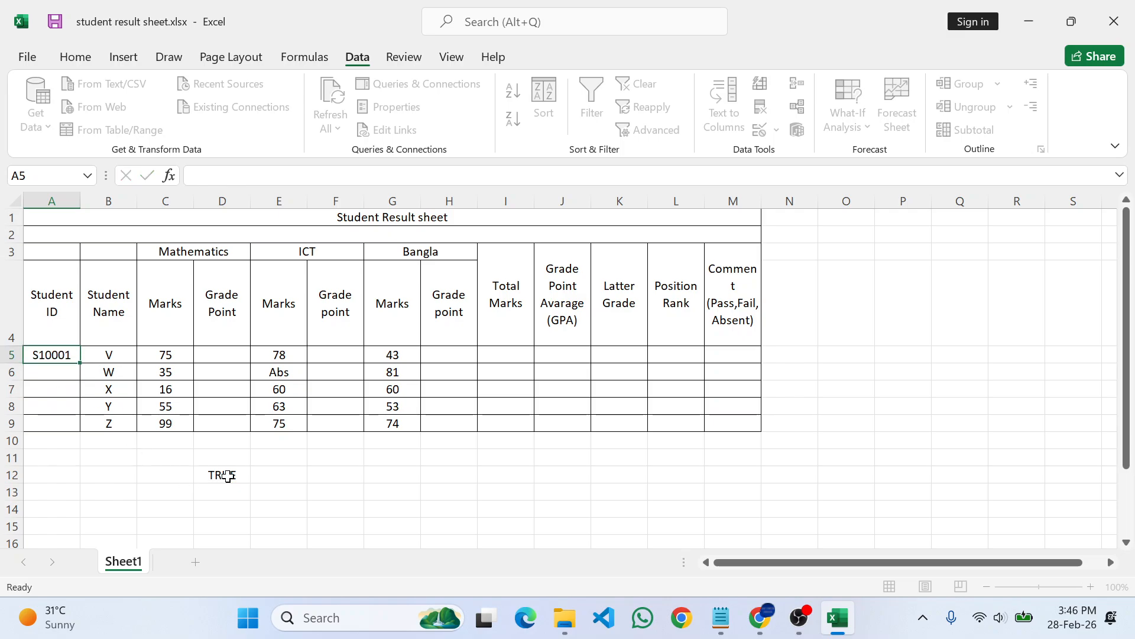
Step: Insert the start of a COUNTIF condition into the D12 AND formula, between LEN(A5)=6 and the ISNUMBER check
left_click(221, 475)
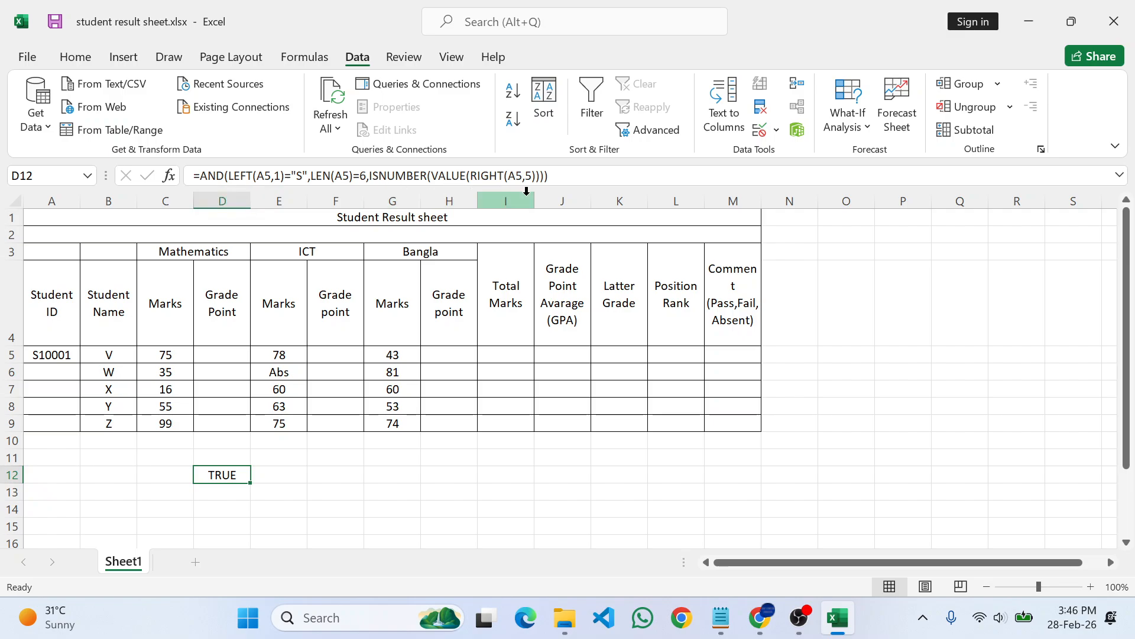
left_click(407, 175)
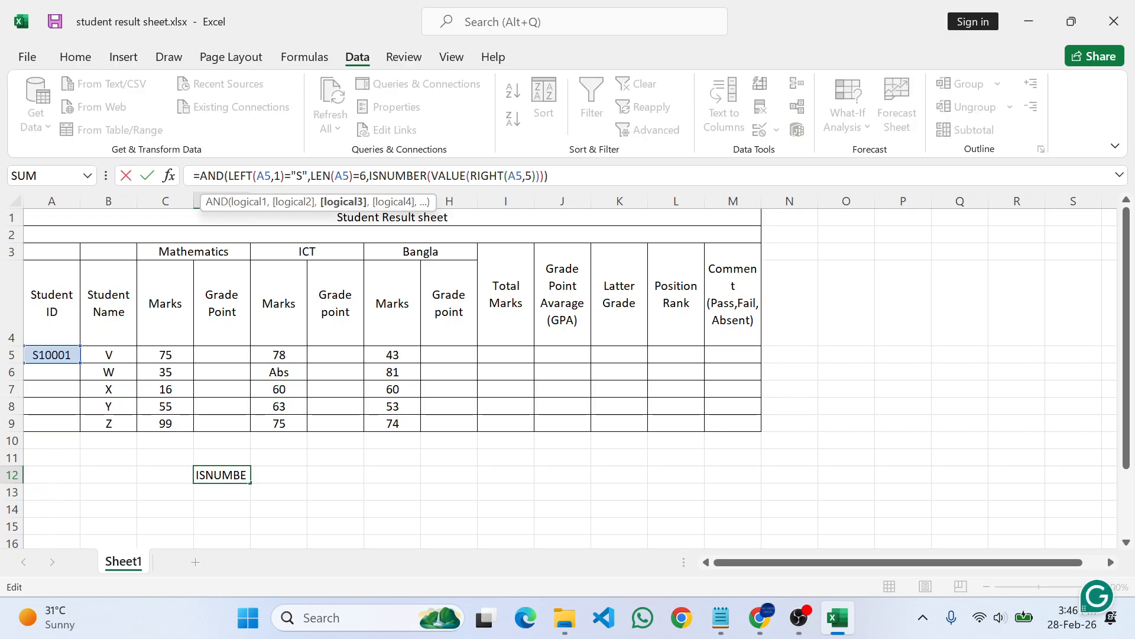
left_click(541, 175)
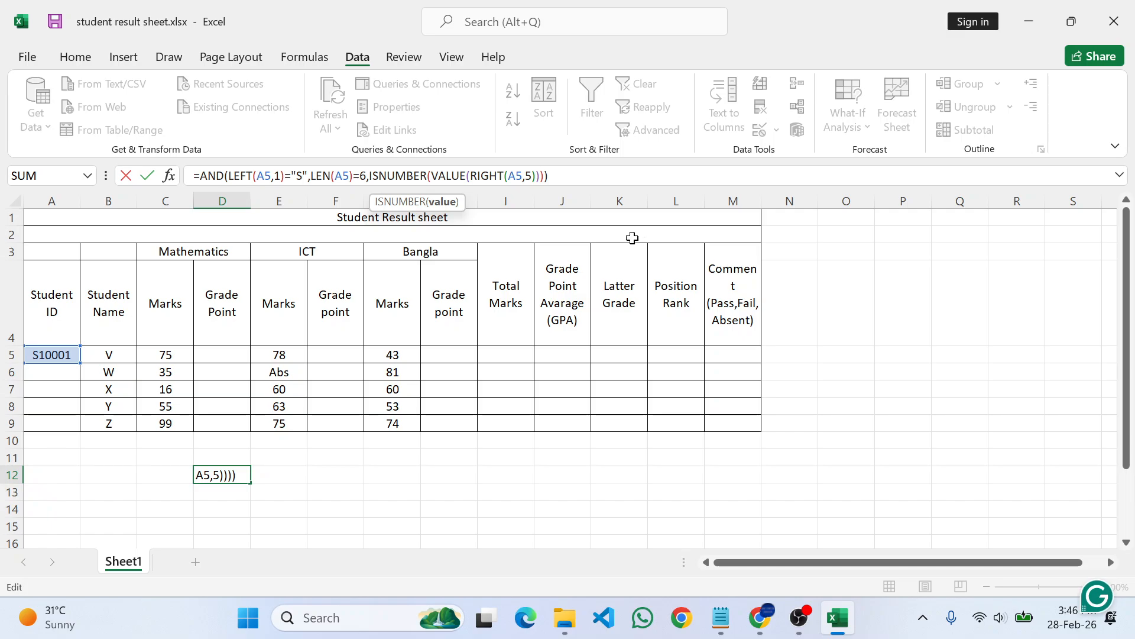
type(",")
key("BackSpace")
left_click(367, 176)
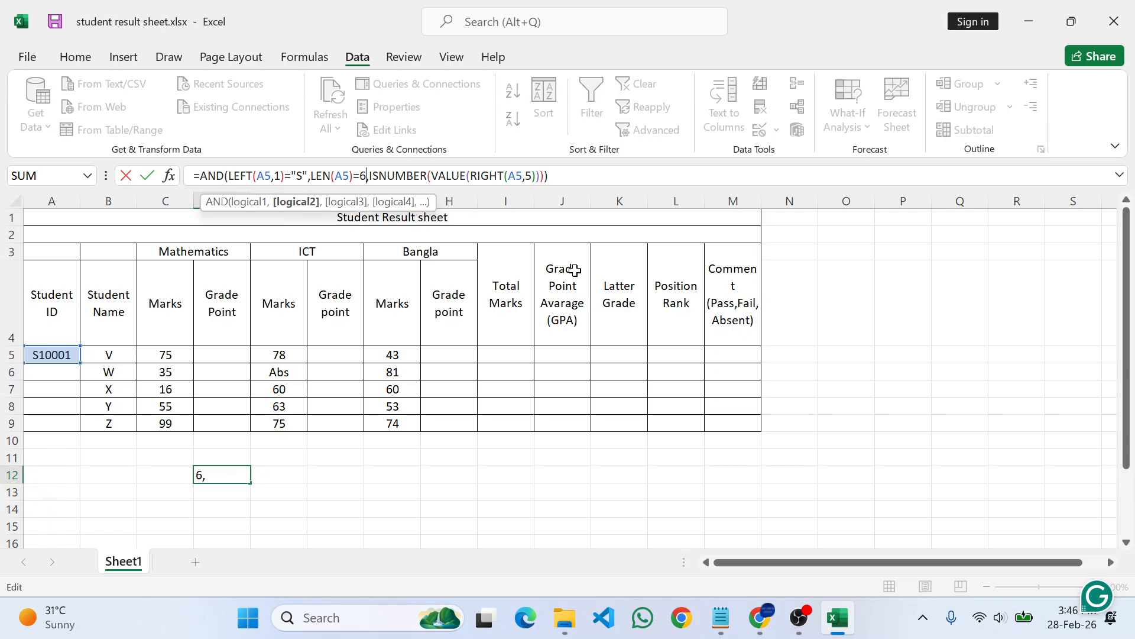
key("Right")
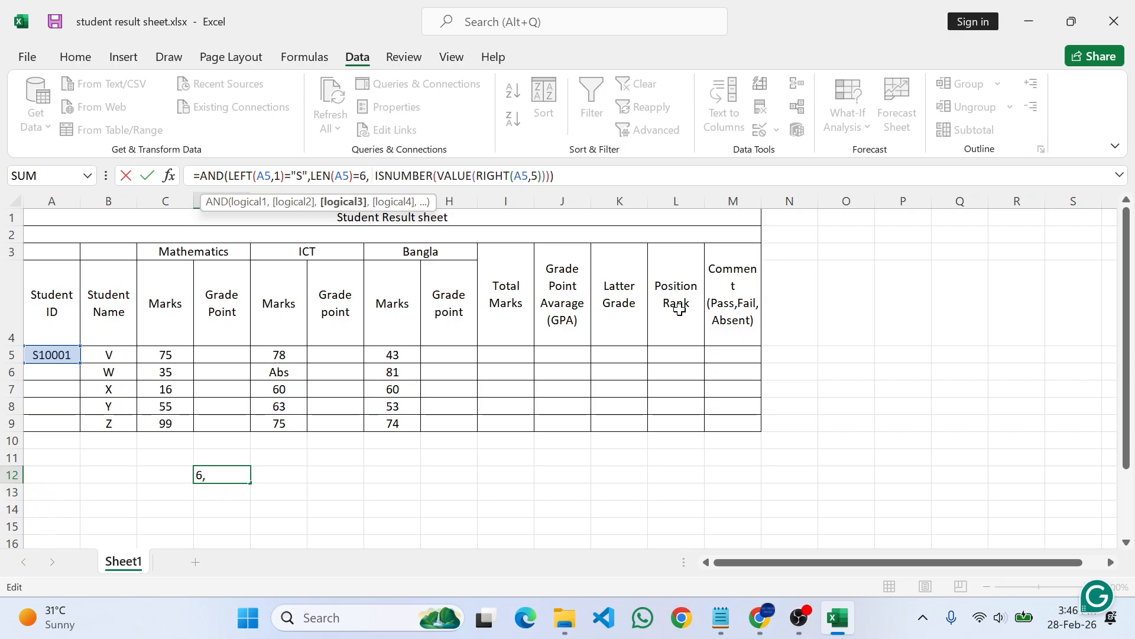
type("co")
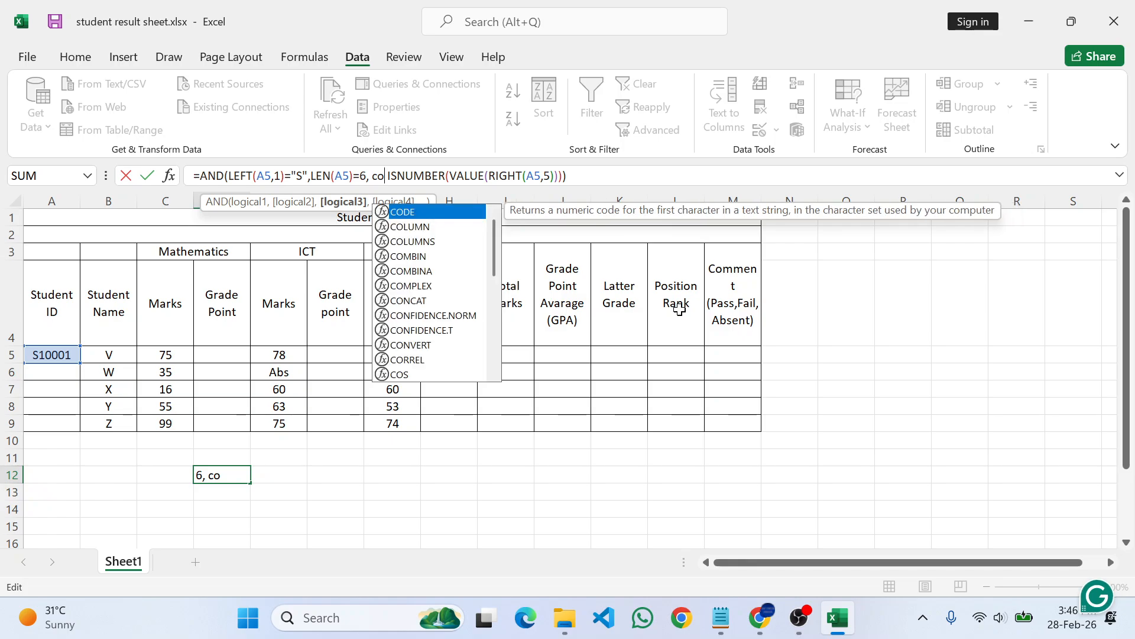
type("unti")
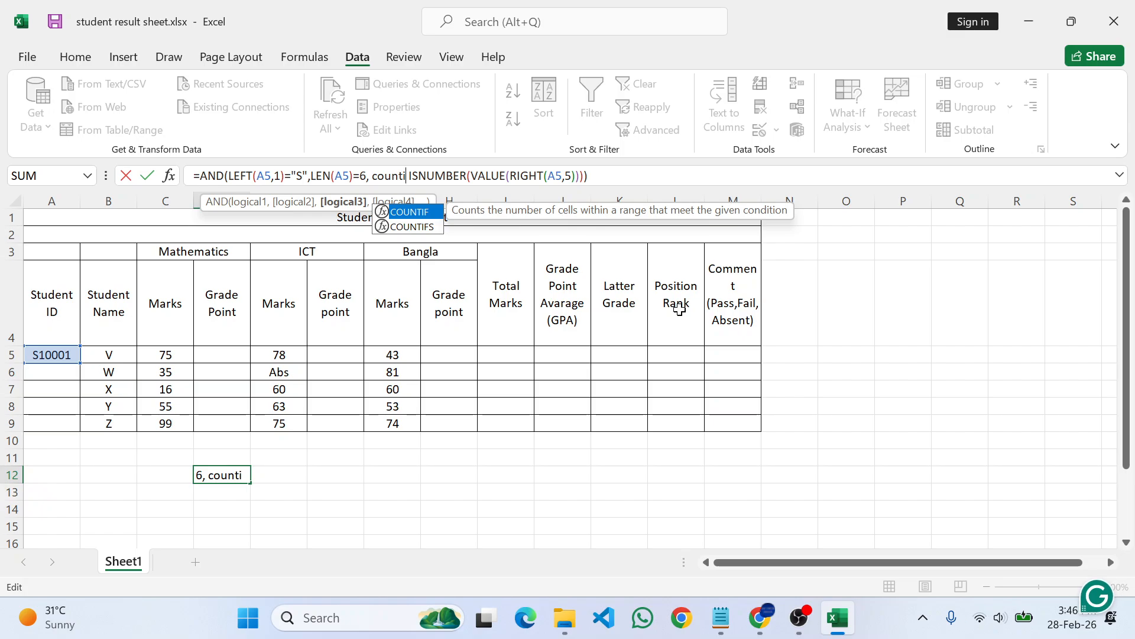
key("Tab")
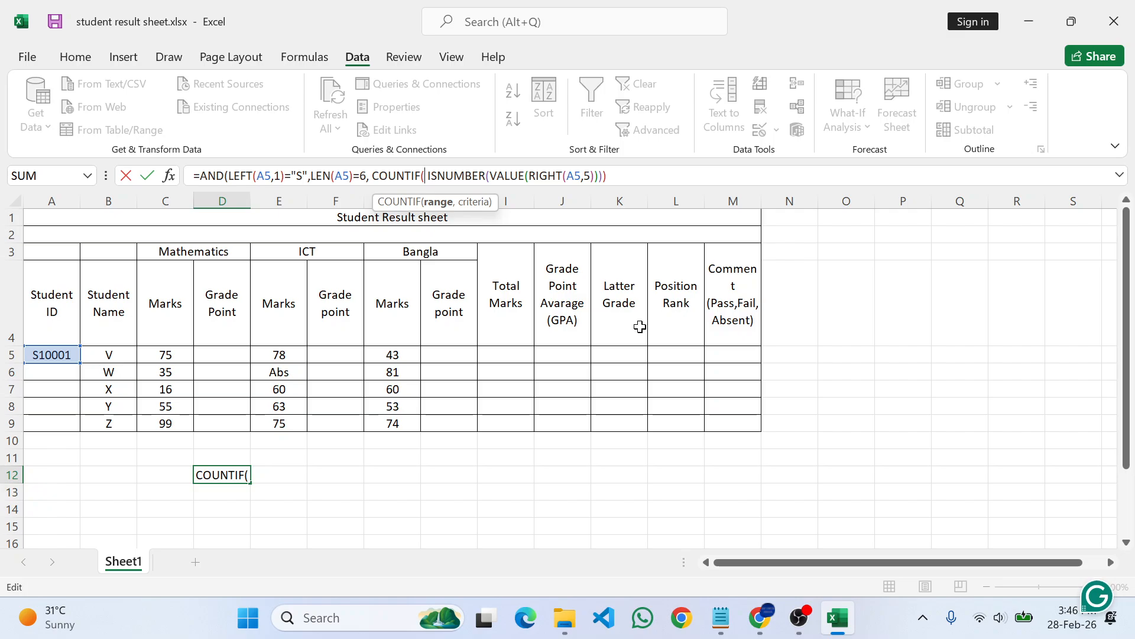
left_click(799, 618)
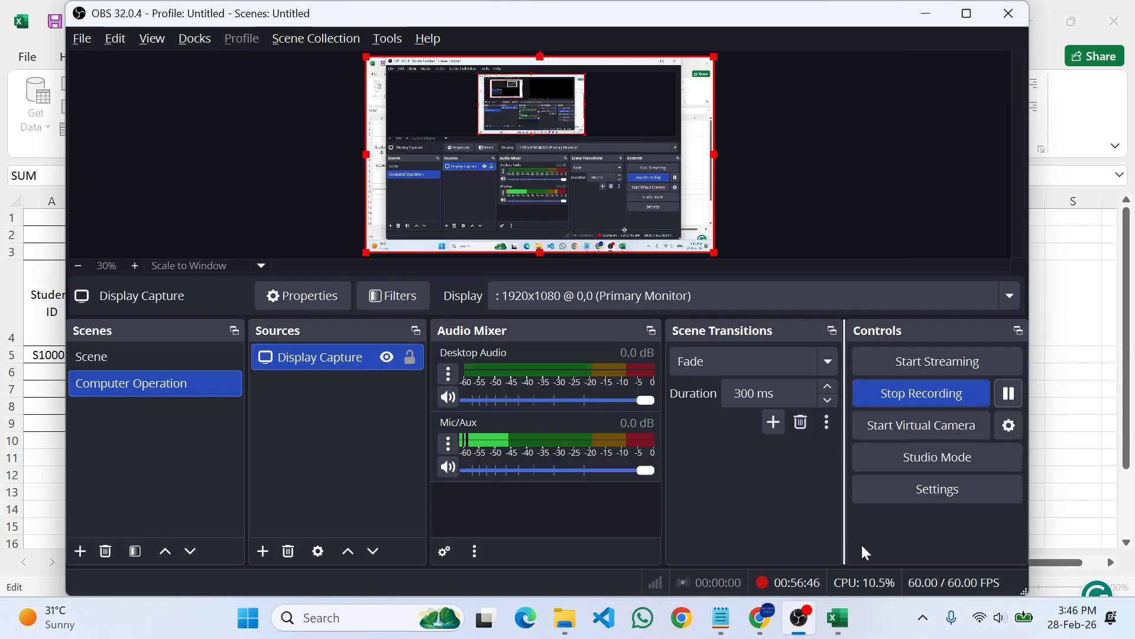
left_click(926, 13)
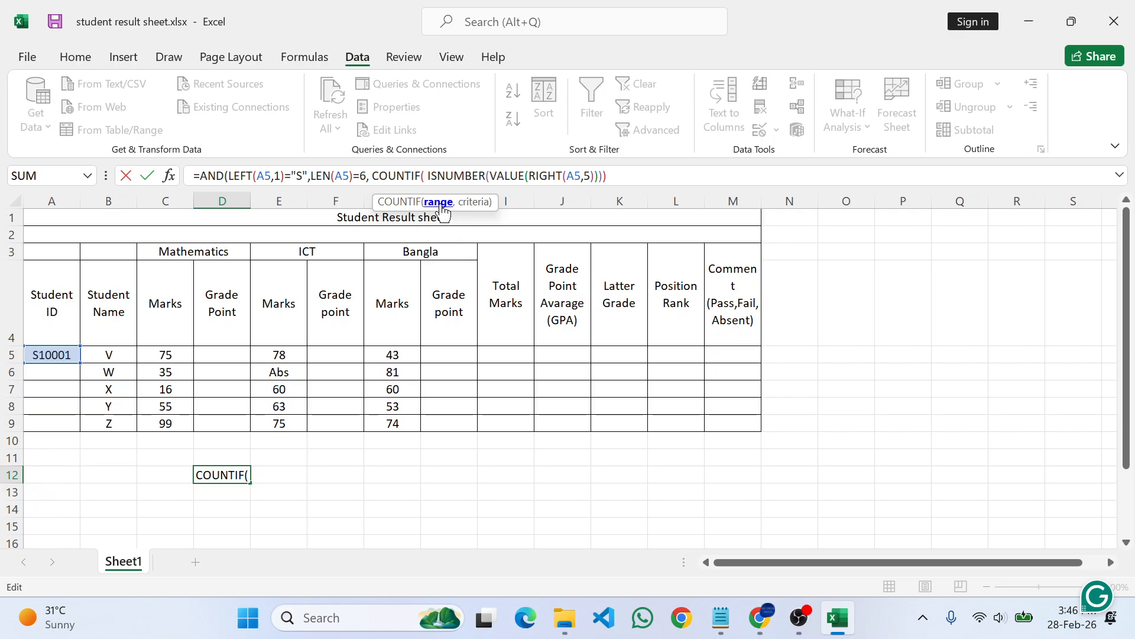
Step: Complete the D12 uniqueness condition as COUNTIF($A$5:$A$9,A5)=1, separate it from ISNUMBER with a comma, and commit the formula
left_click_drag(59, 355, 53, 423)
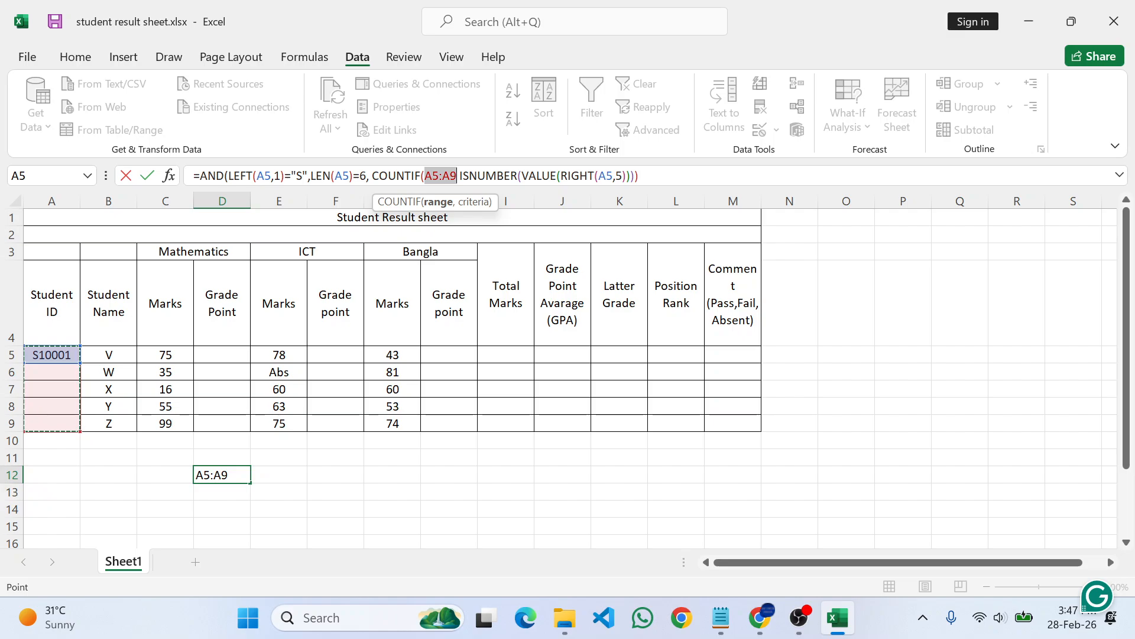
key("F4")
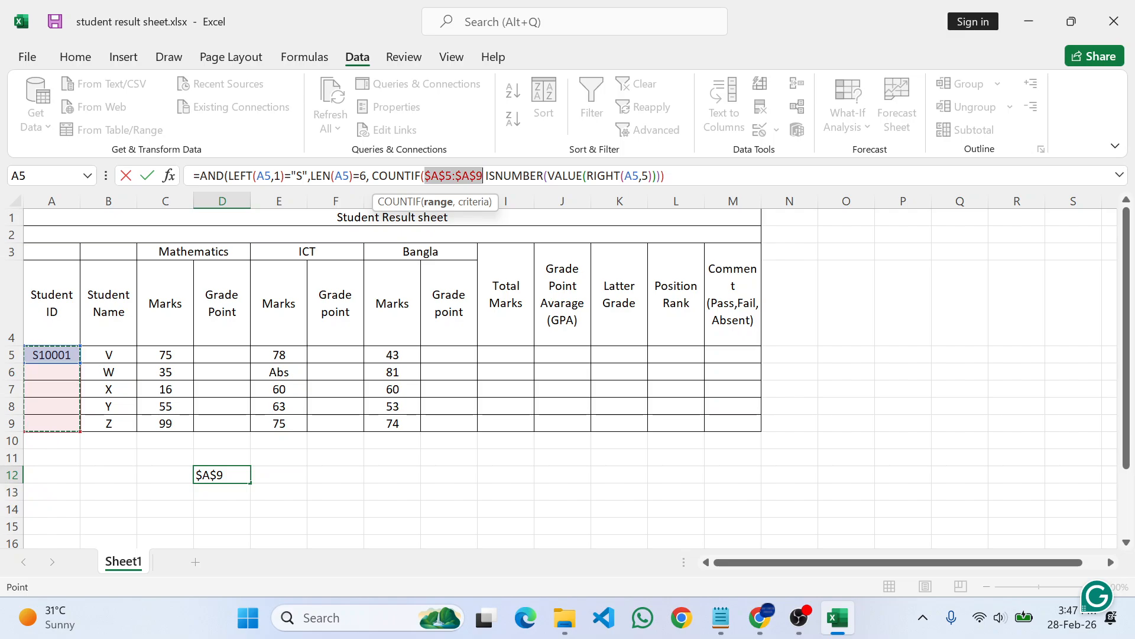
key("F2")
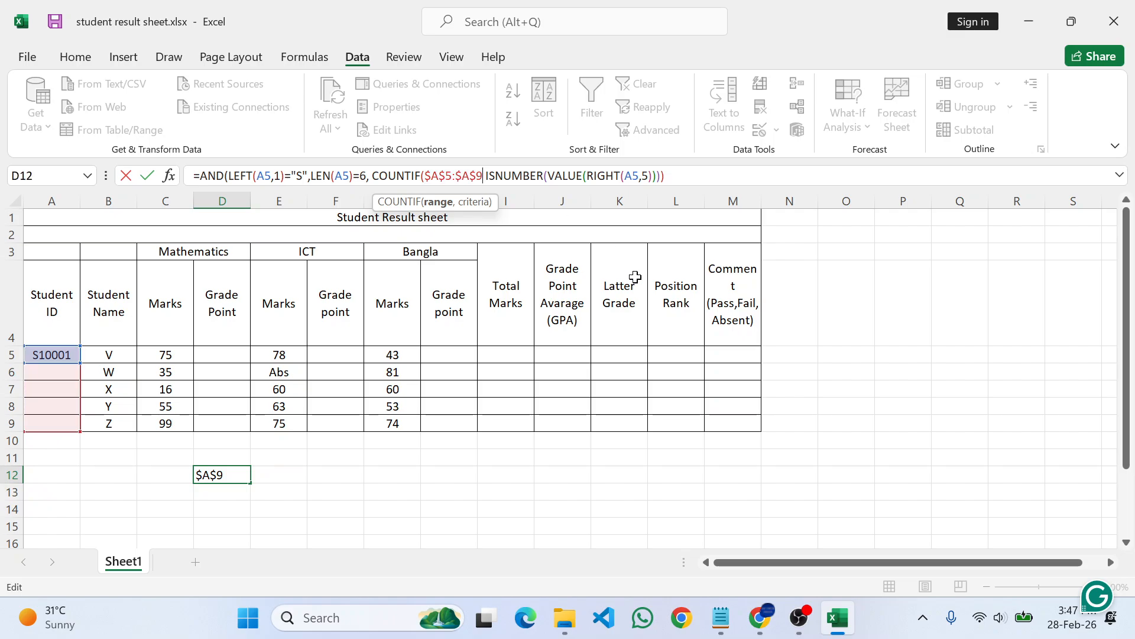
type(",")
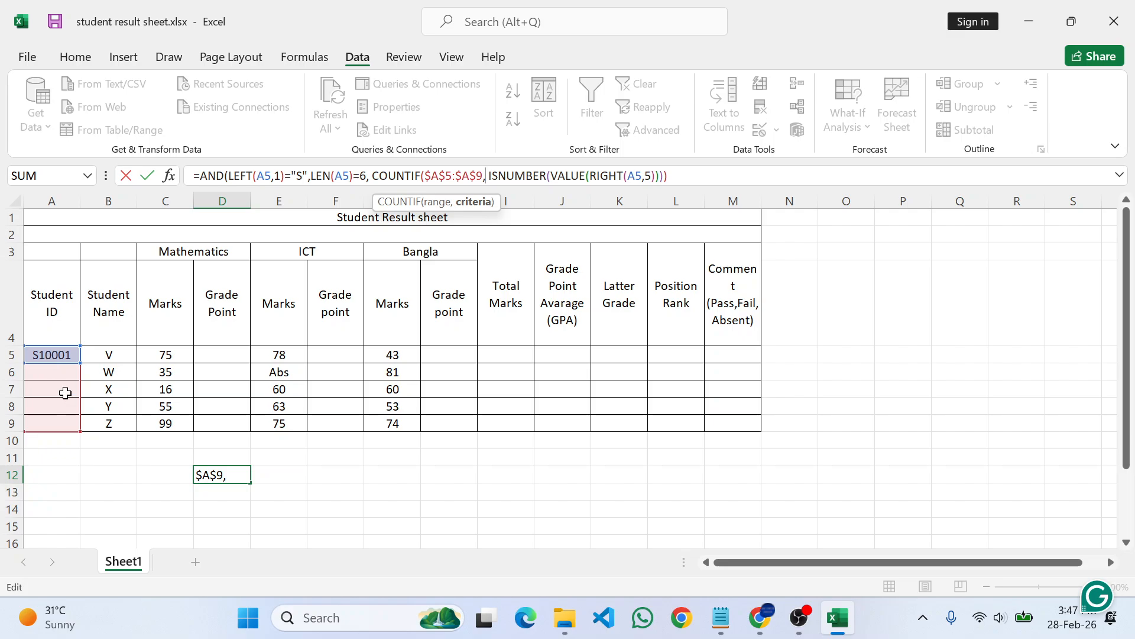
left_click(46, 356)
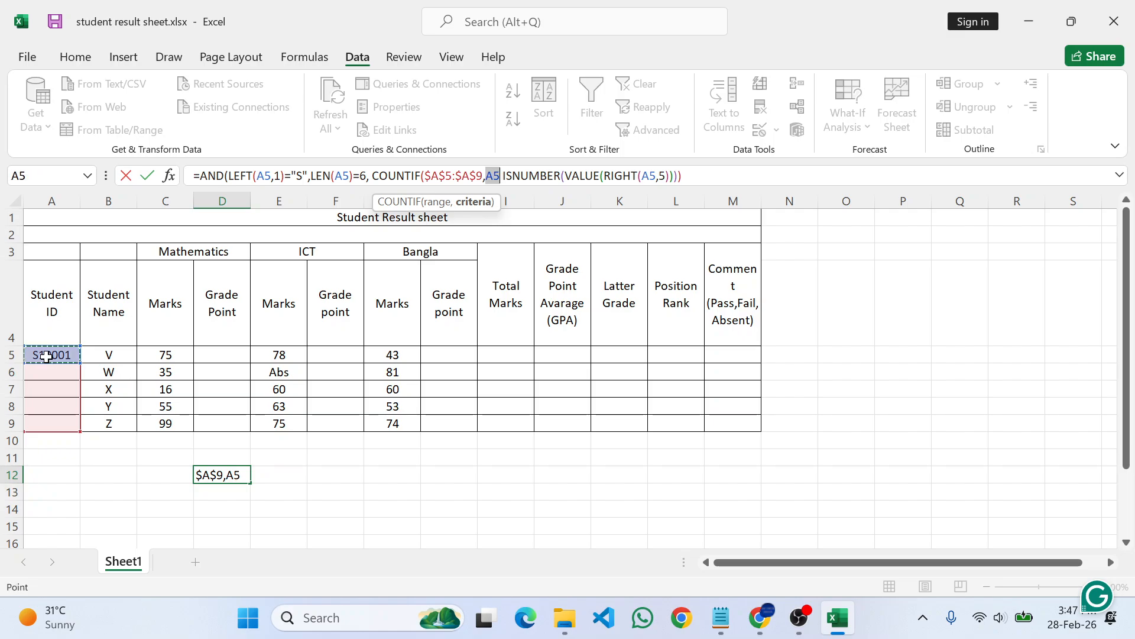
left_click(501, 176)
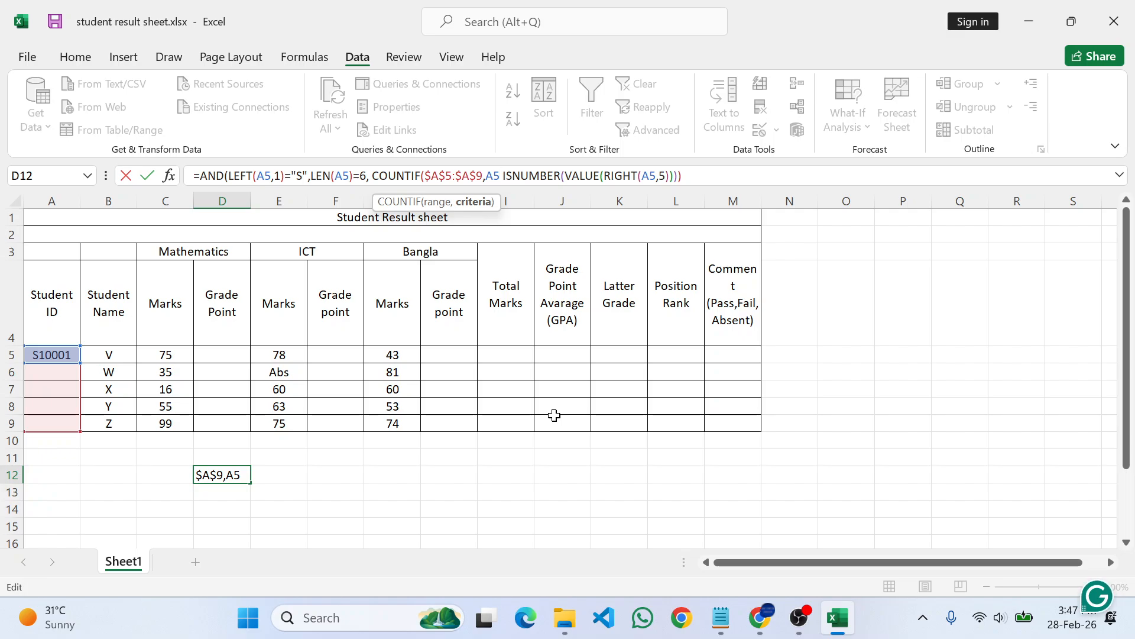
type(")")
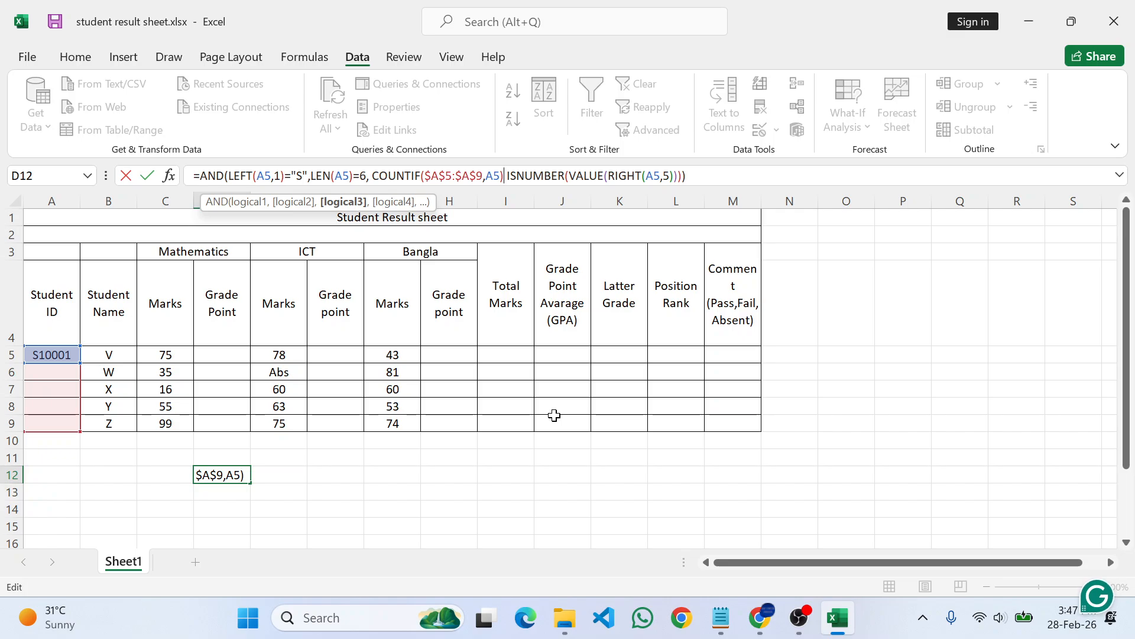
type("=1")
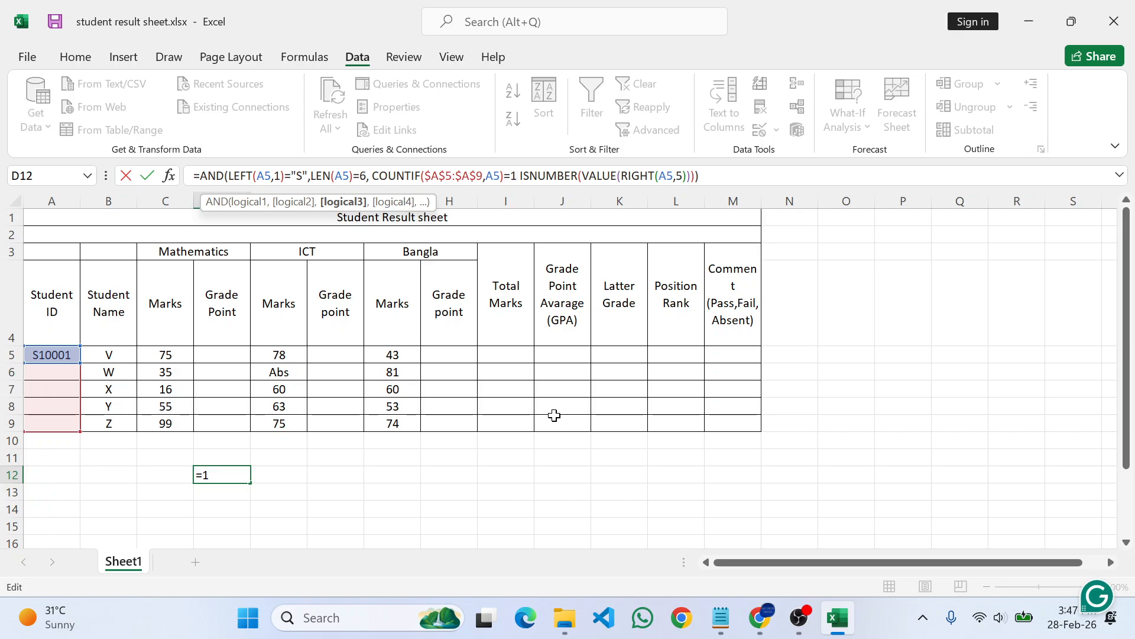
type(",")
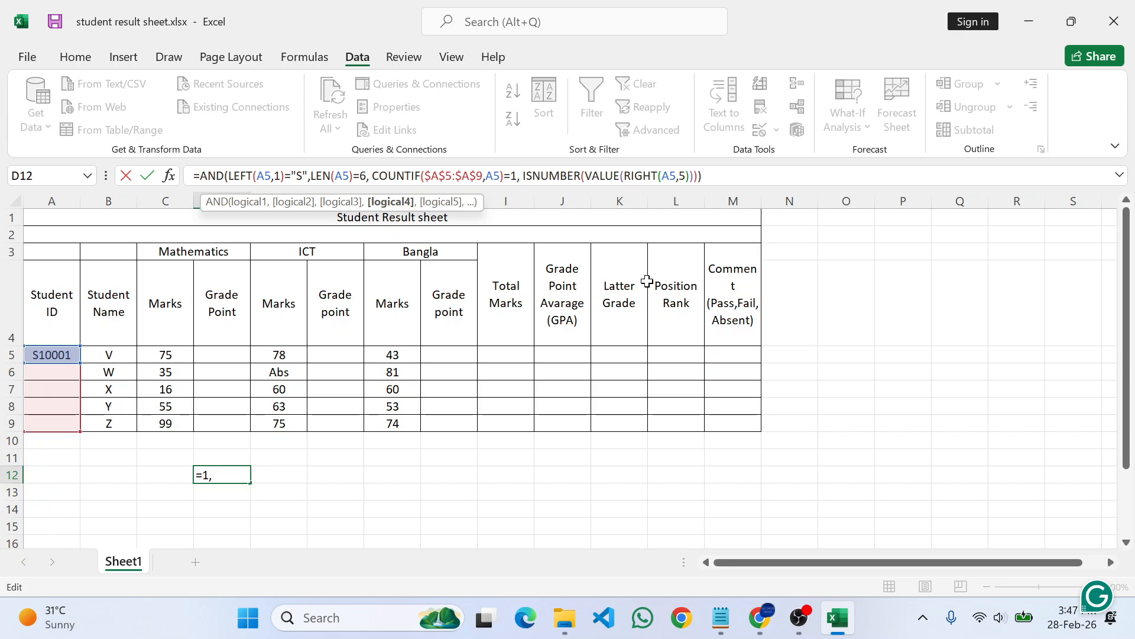
key("Return")
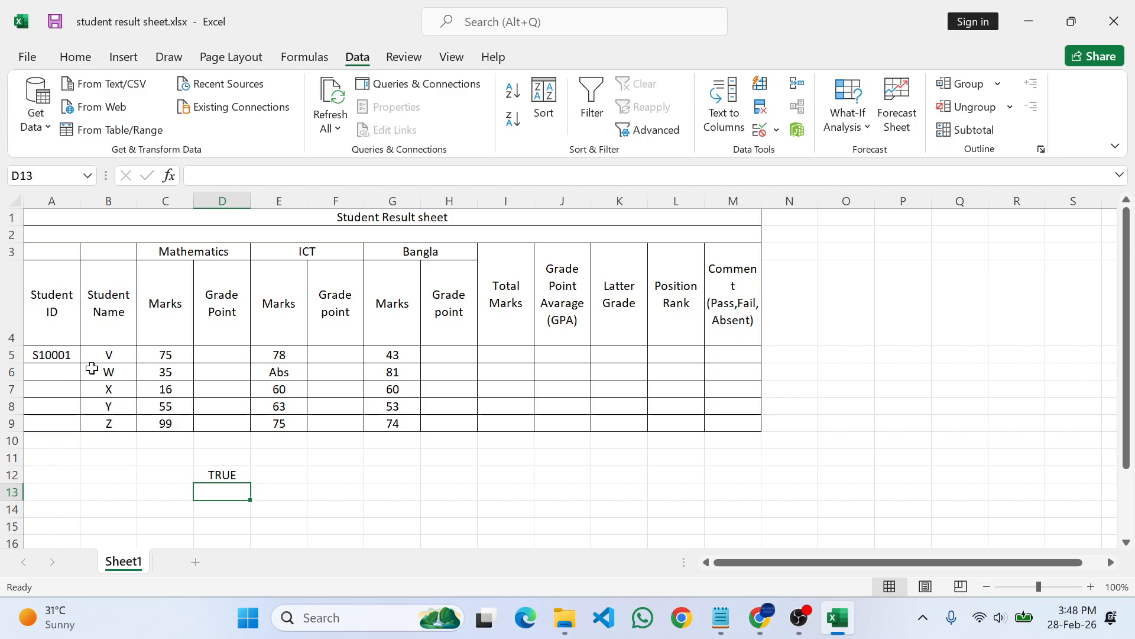
left_click(235, 472)
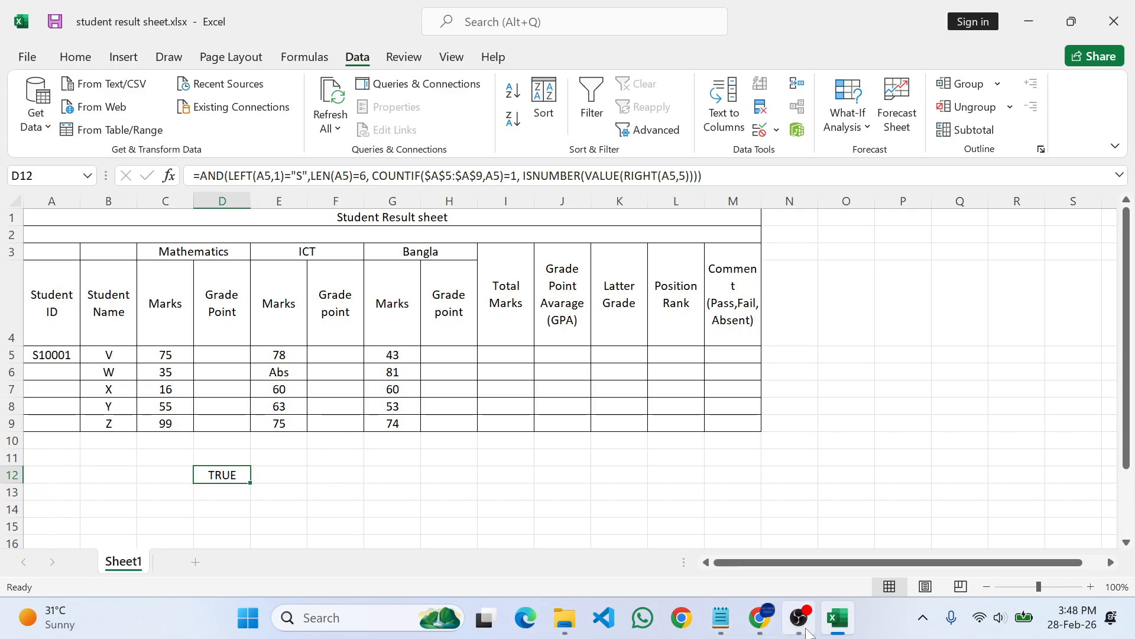
left_click(816, 577)
left_click(1009, 393)
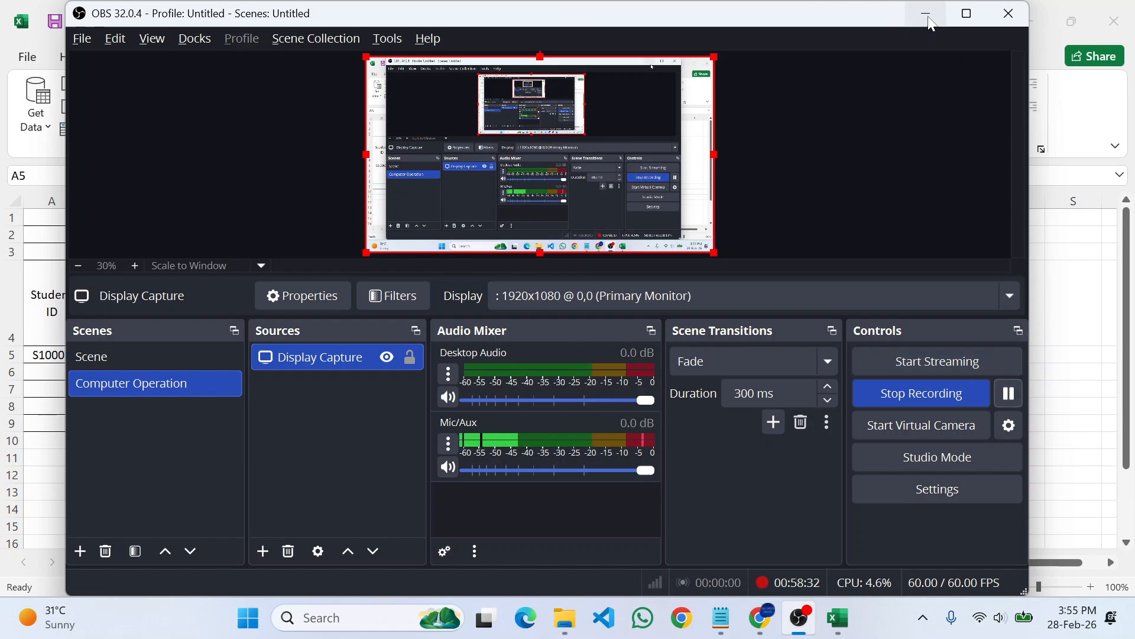
left_click(927, 18)
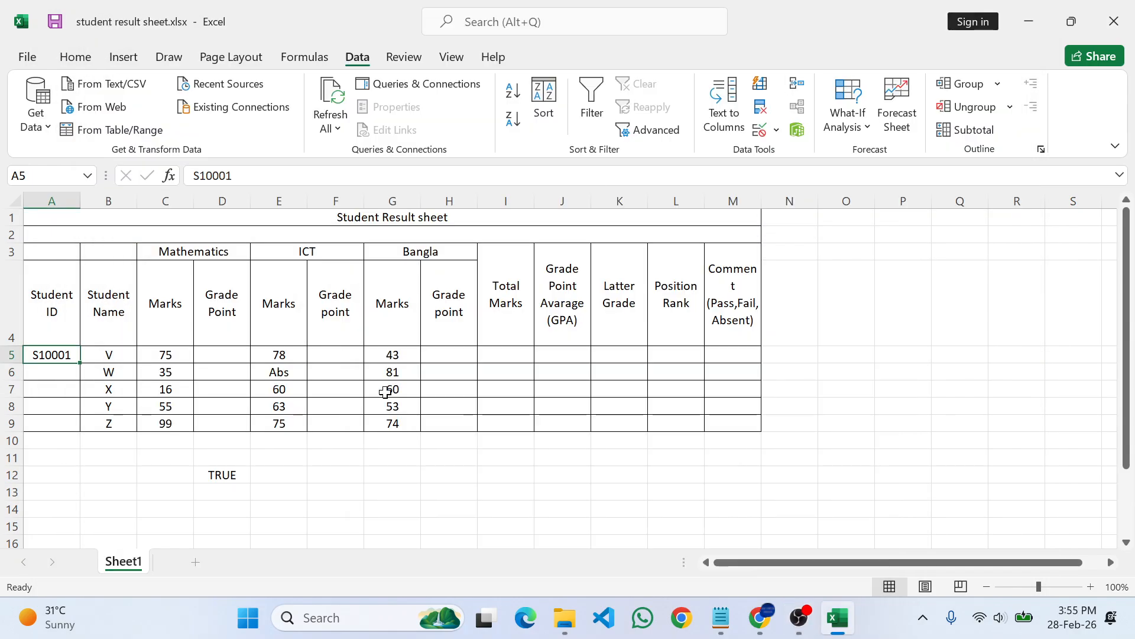
Step: Copy the complete AND formula from D12, including its COUNTIF uniqueness condition, and leave the cell unchanged
left_click(206, 474)
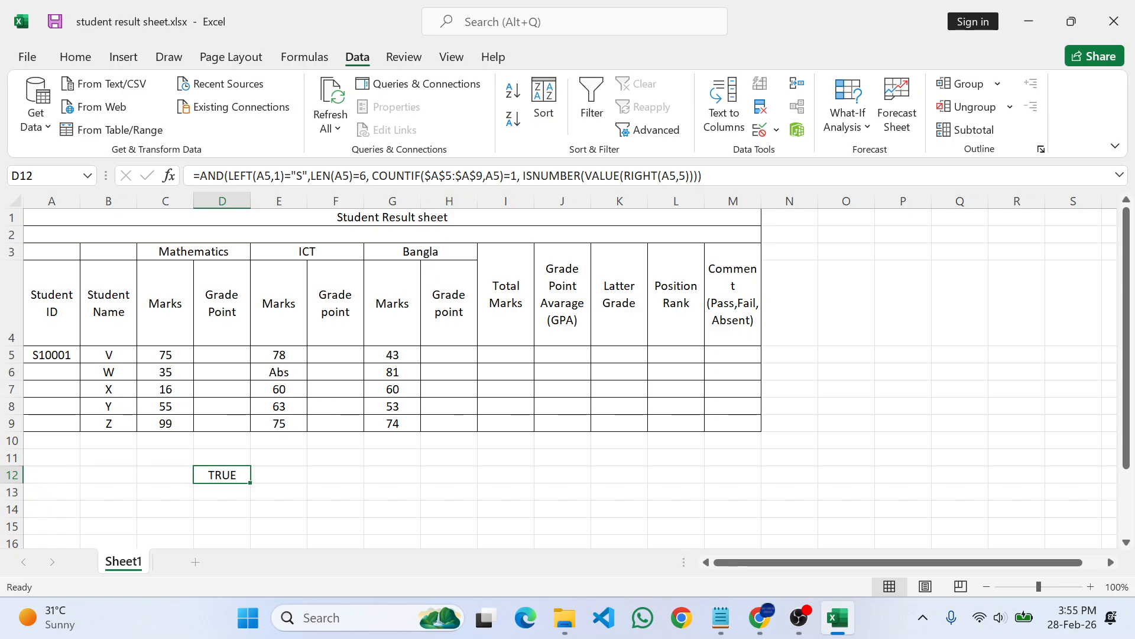
left_click_drag(371, 175, 518, 175)
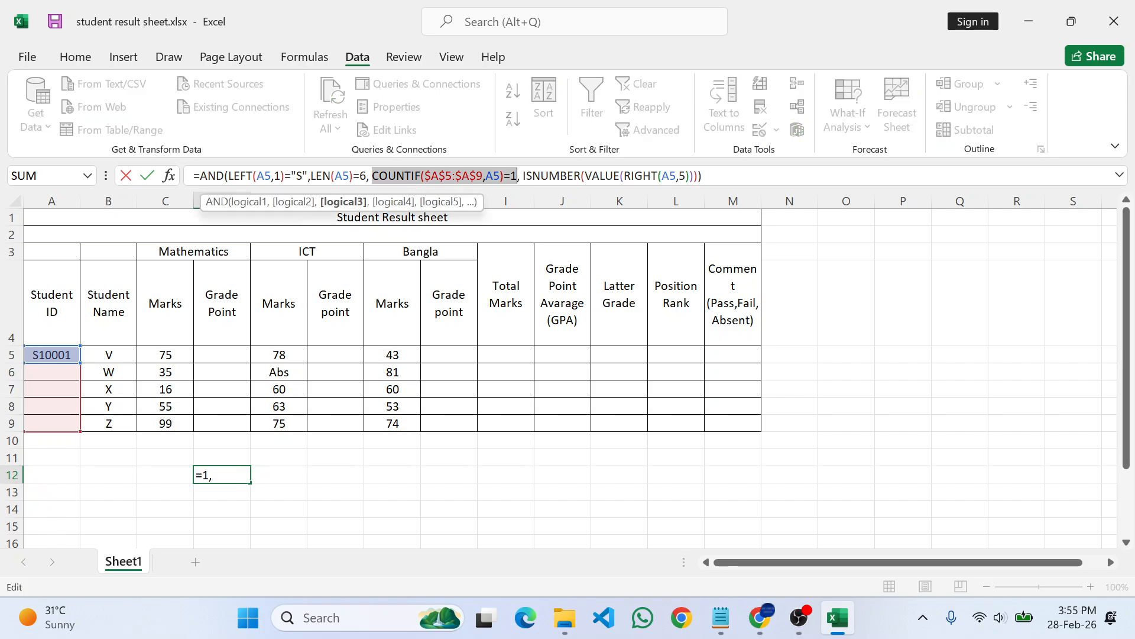
key("End")
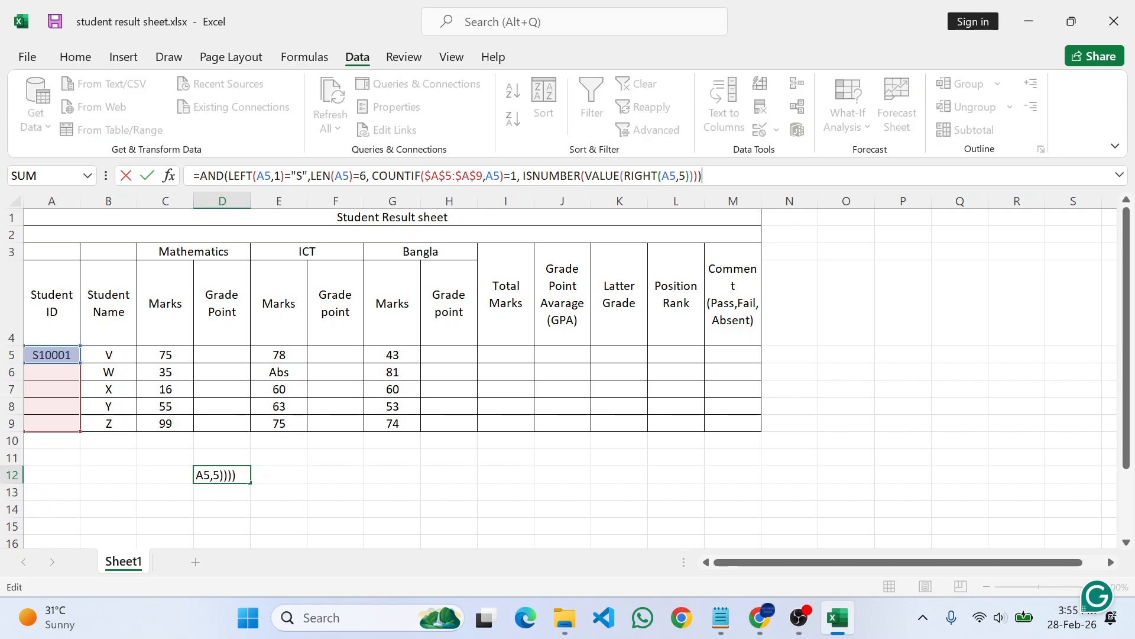
left_click_drag(701, 175, 194, 176)
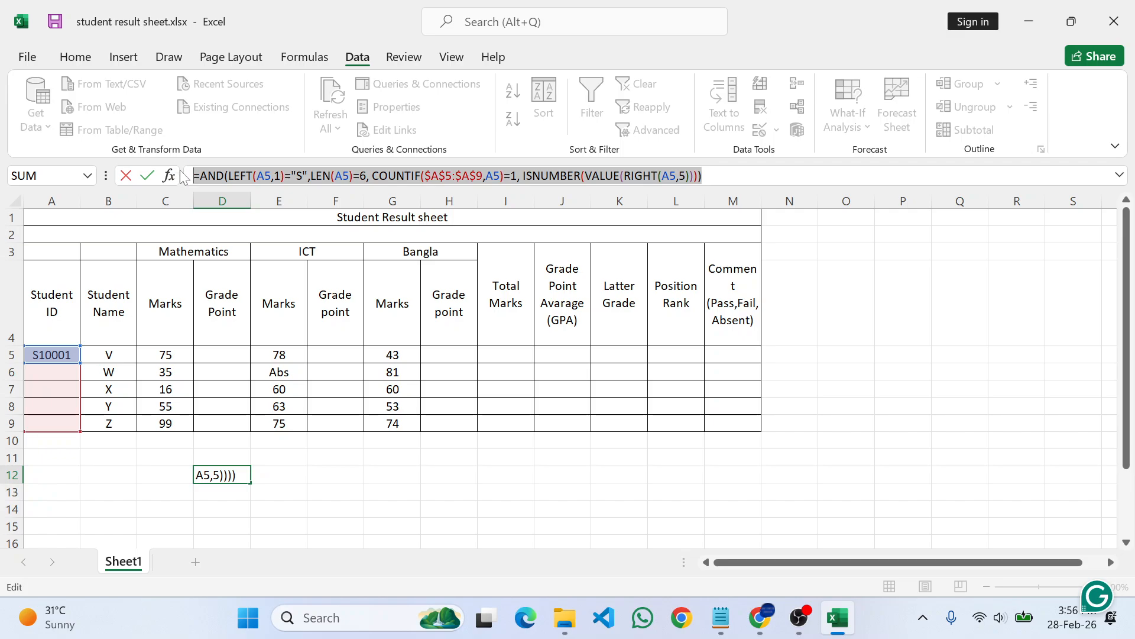
left_click(728, 175)
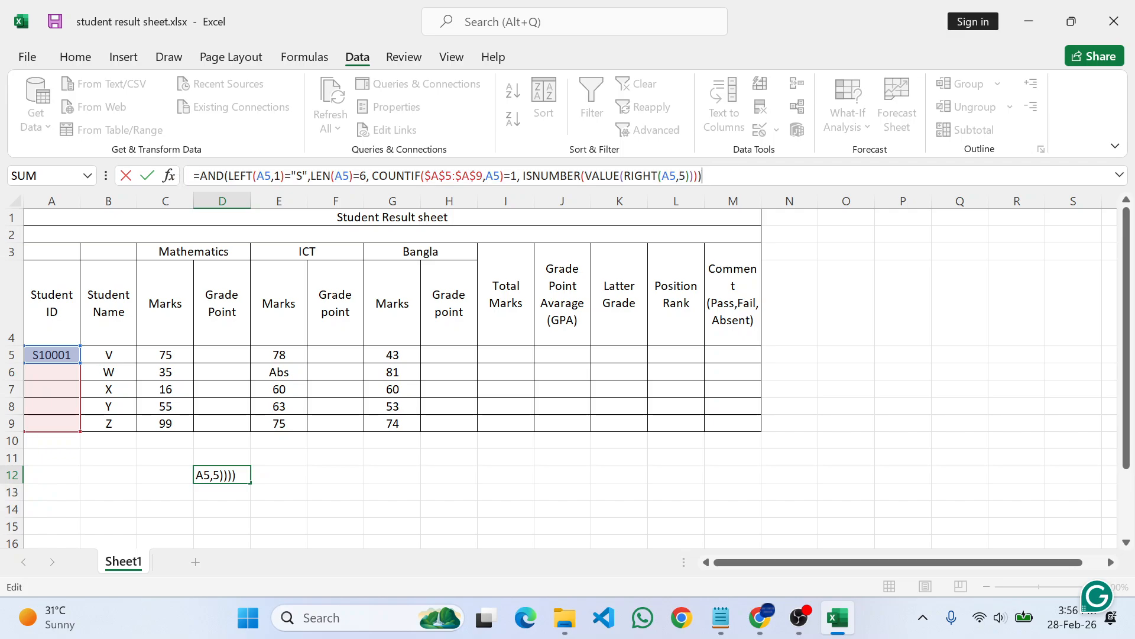
key("Return")
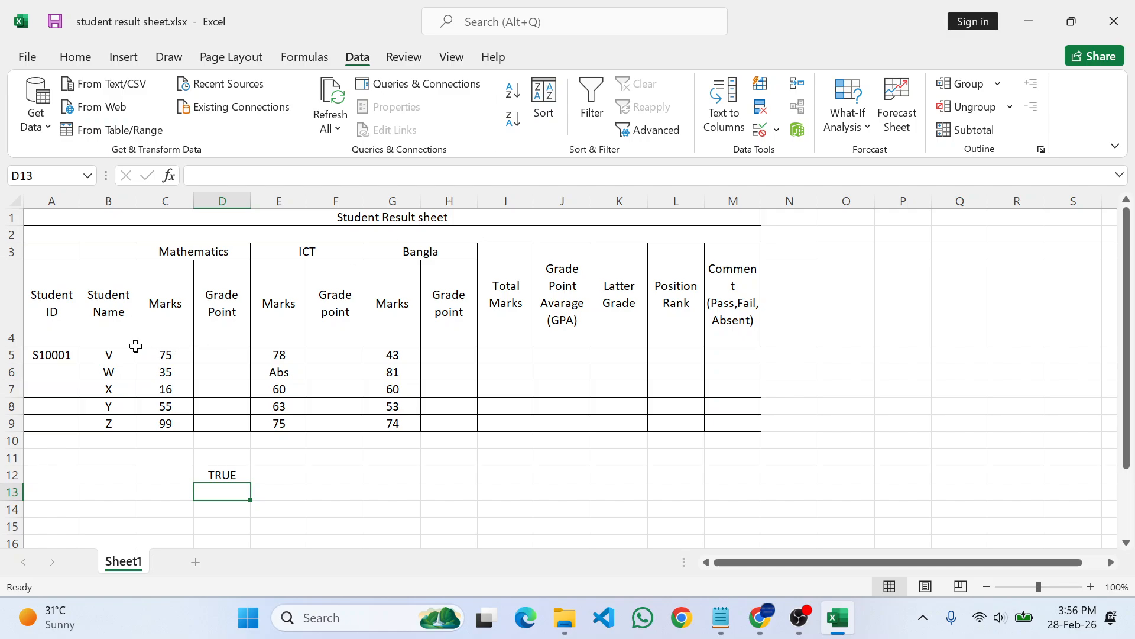
Step: Apply Custom data validation to the Student ID cells A5:A9, using the AND formula copied from D12
left_click_drag(51, 351, 52, 423)
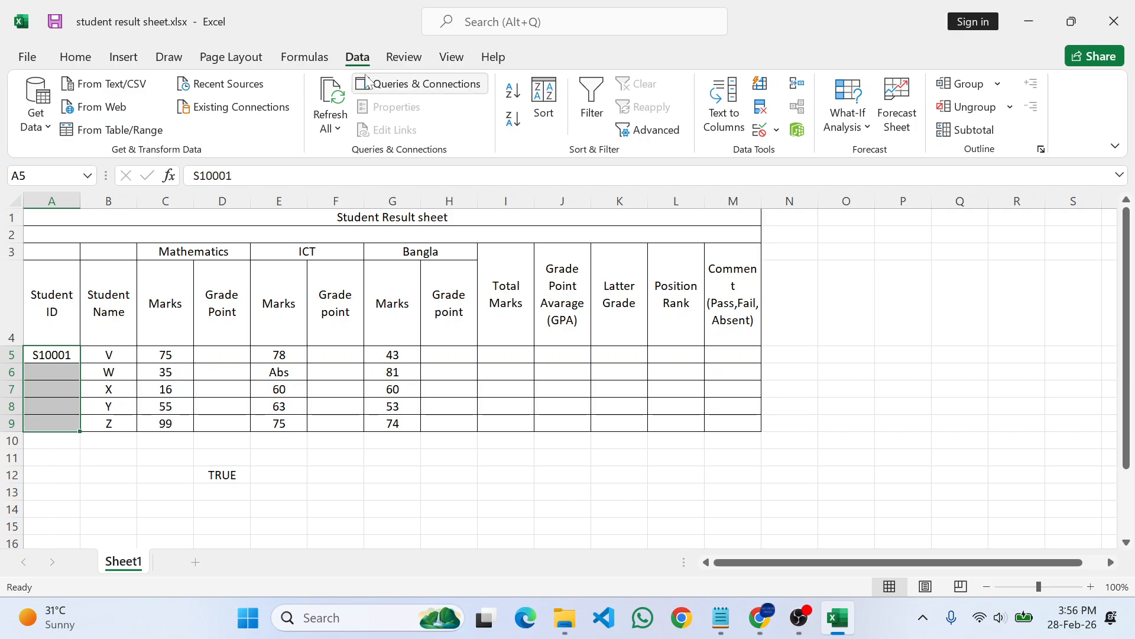
left_click(760, 129)
left_click(565, 186)
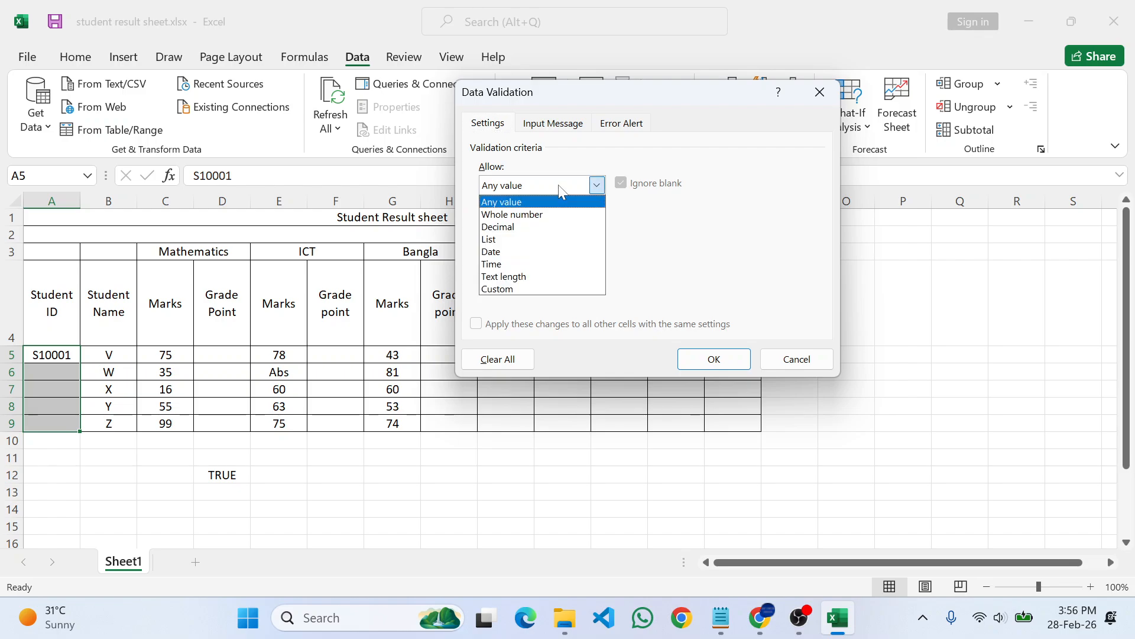
left_click(497, 290)
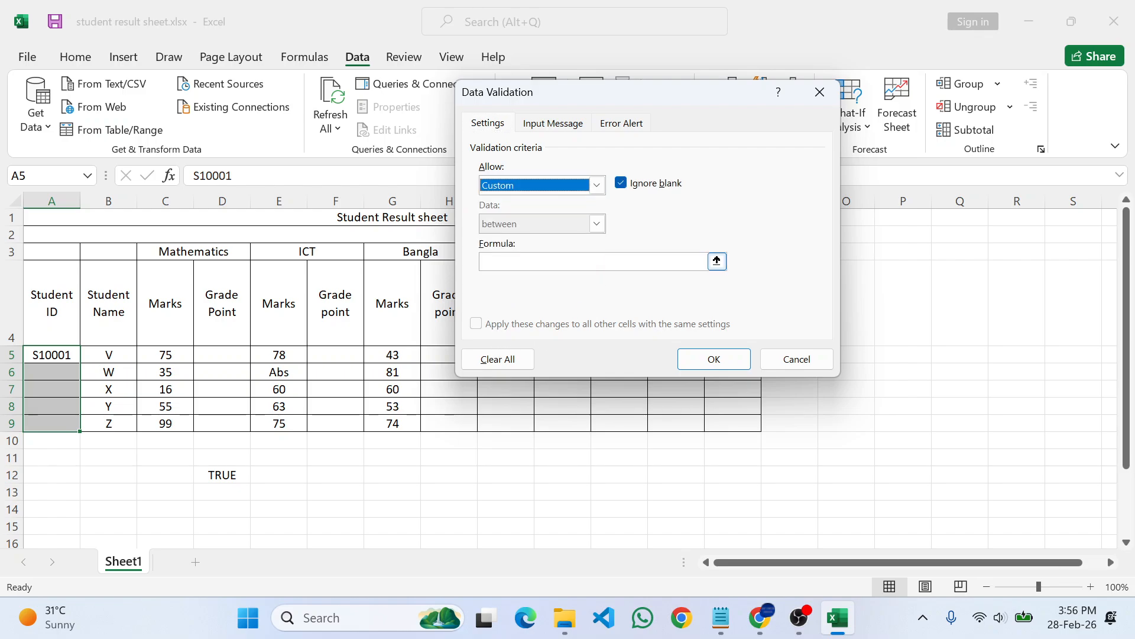
left_click(705, 261)
key("ctrl+v")
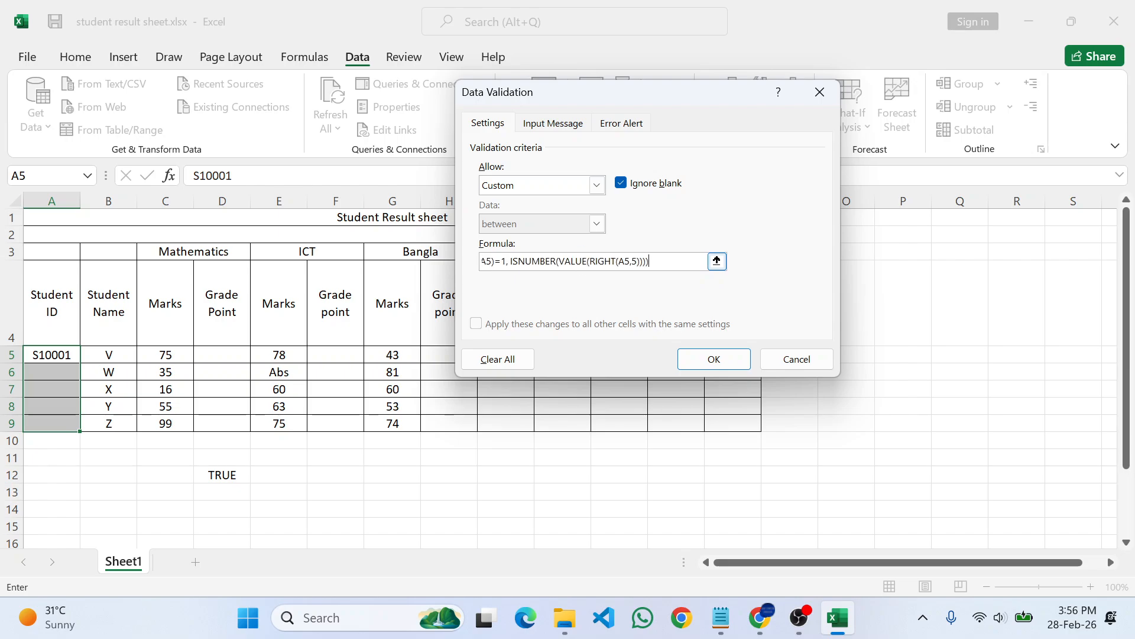
left_click(712, 361)
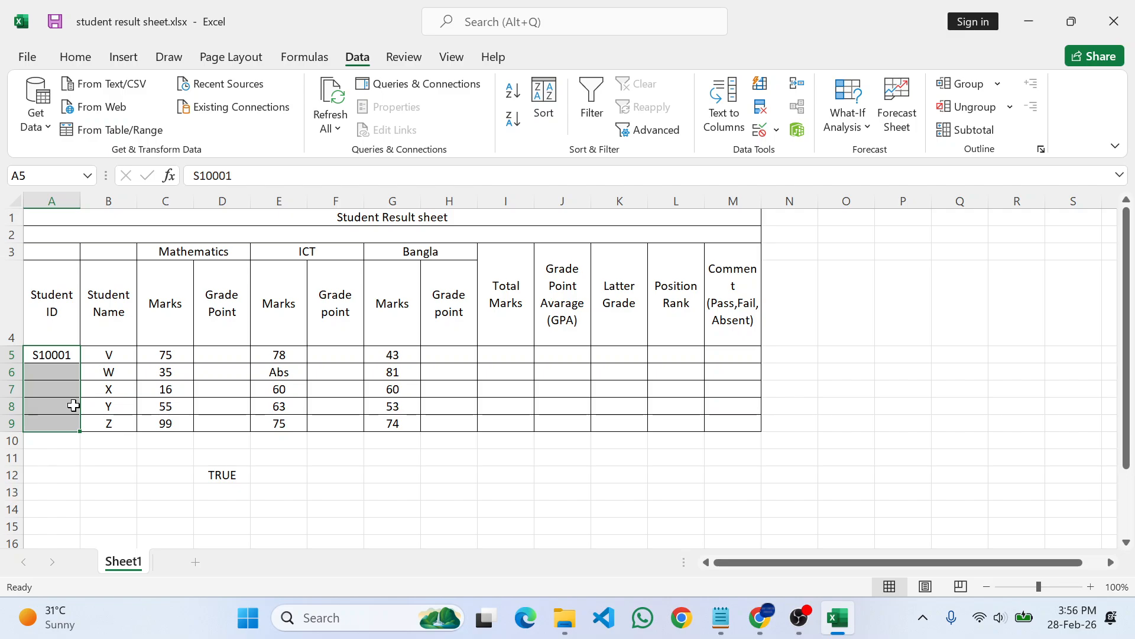
Step: Check the data validation formula applied to Student ID cell A6, and close the settings without changes
left_click(66, 388)
left_click(47, 371)
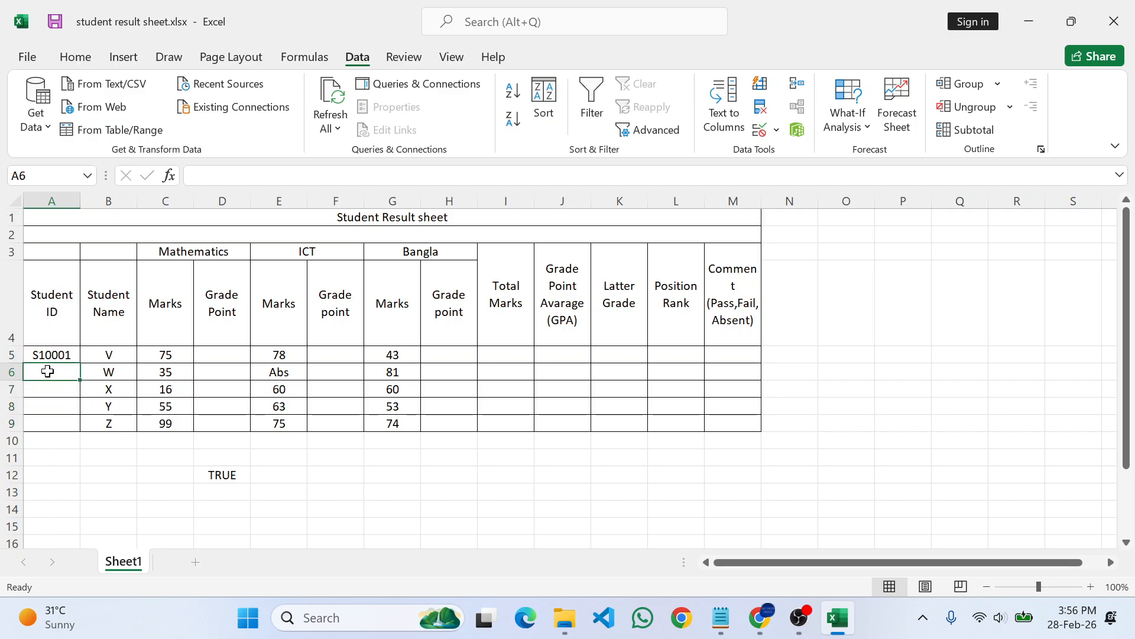
left_click(52, 355)
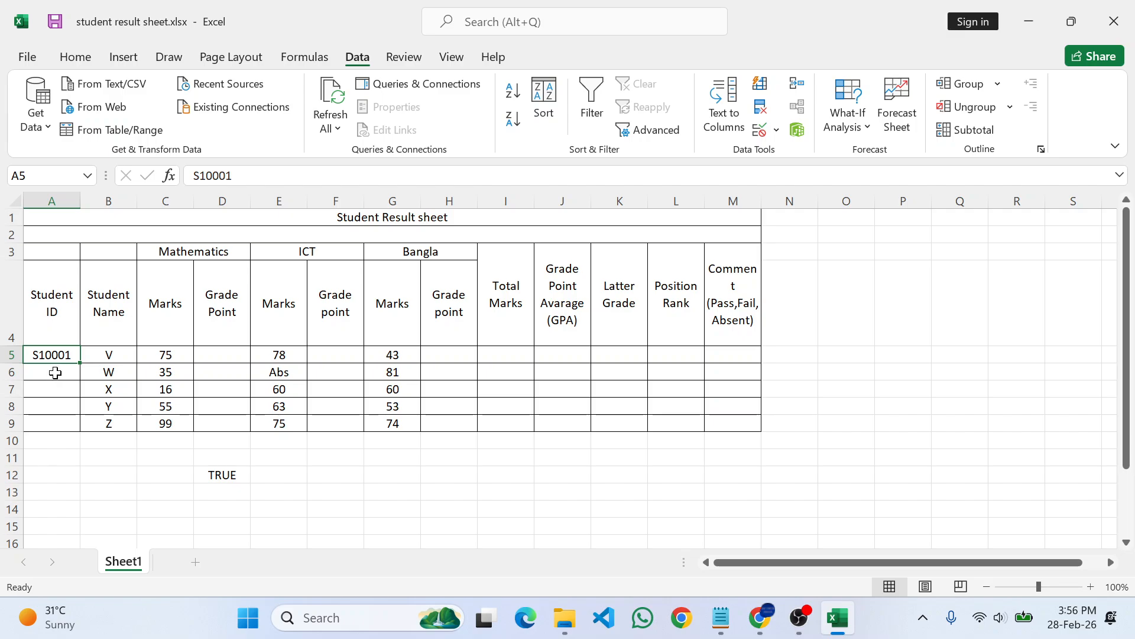
left_click(55, 372)
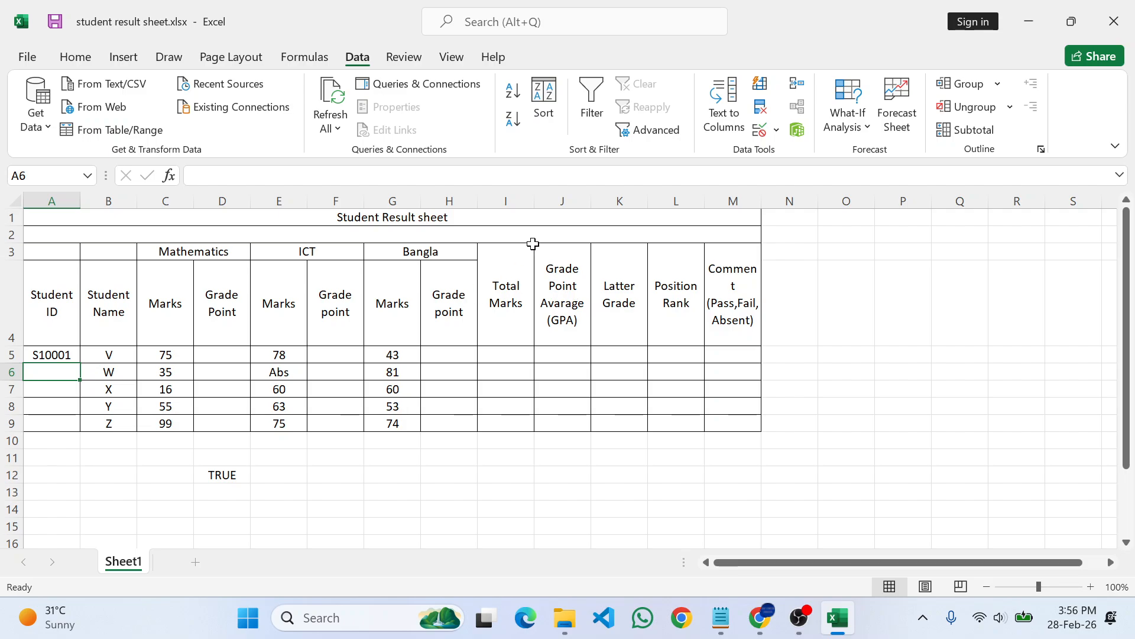
left_click(760, 129)
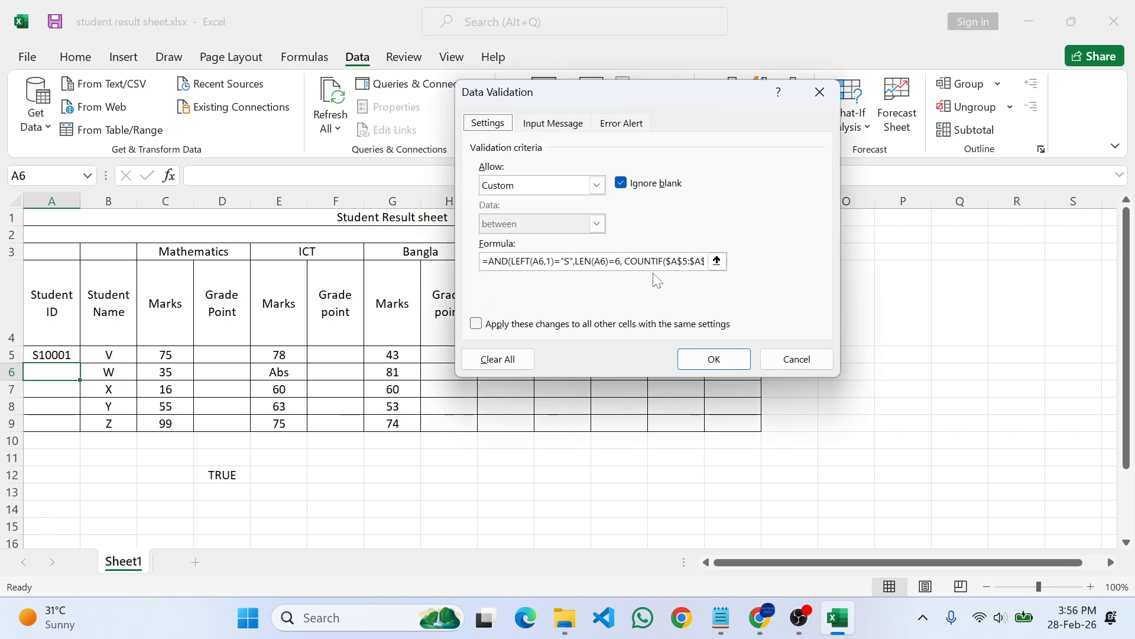
left_click(820, 92)
left_click(54, 402)
left_click(54, 371)
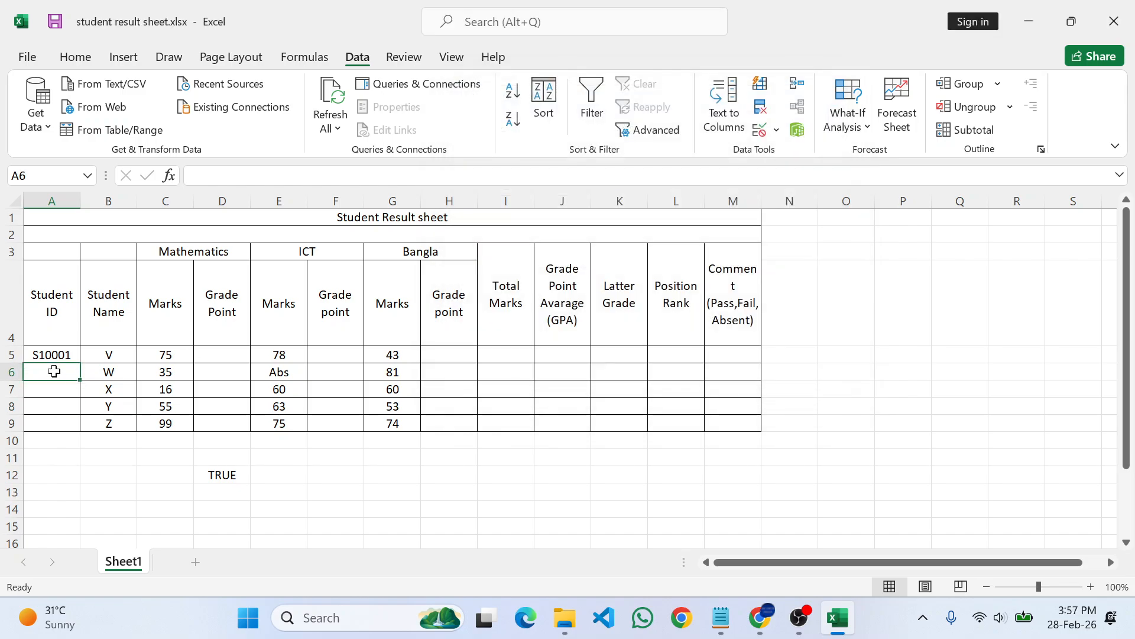
left_click(51, 353)
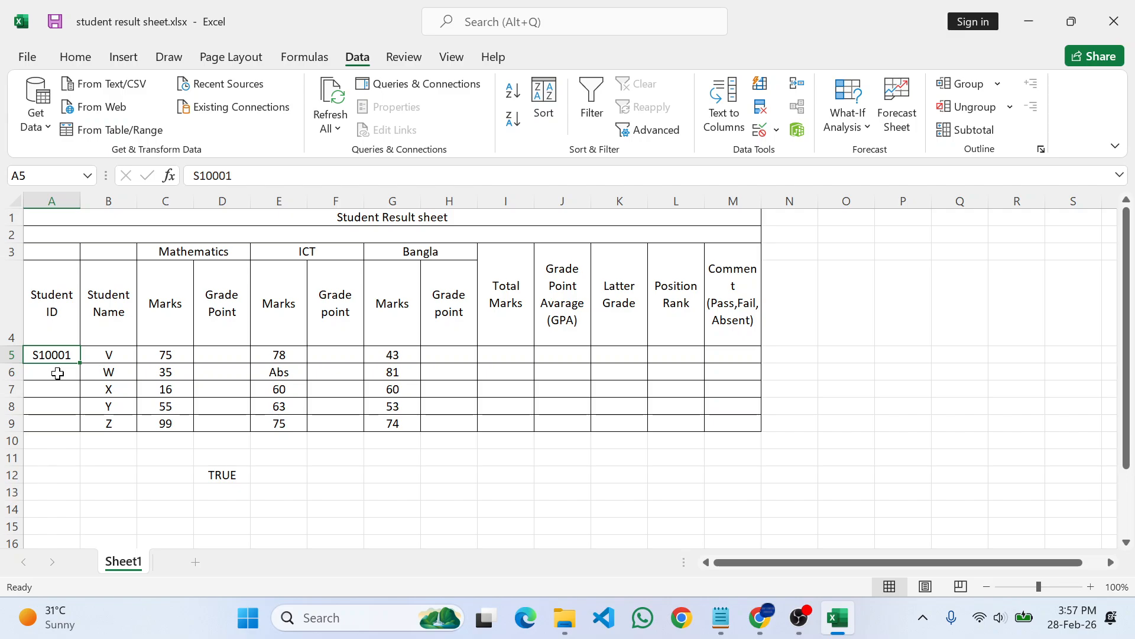
Step: Try entering the same student ID as A5 in A6 to test the uniqueness rule, and cancel the entry
left_click(66, 370)
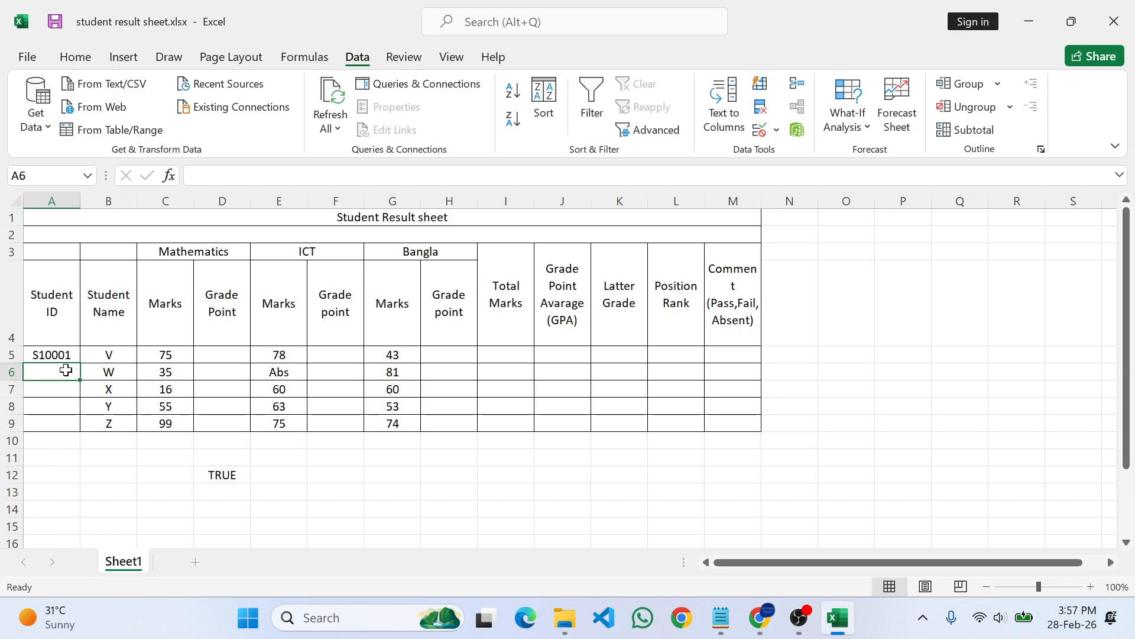
type("S100")
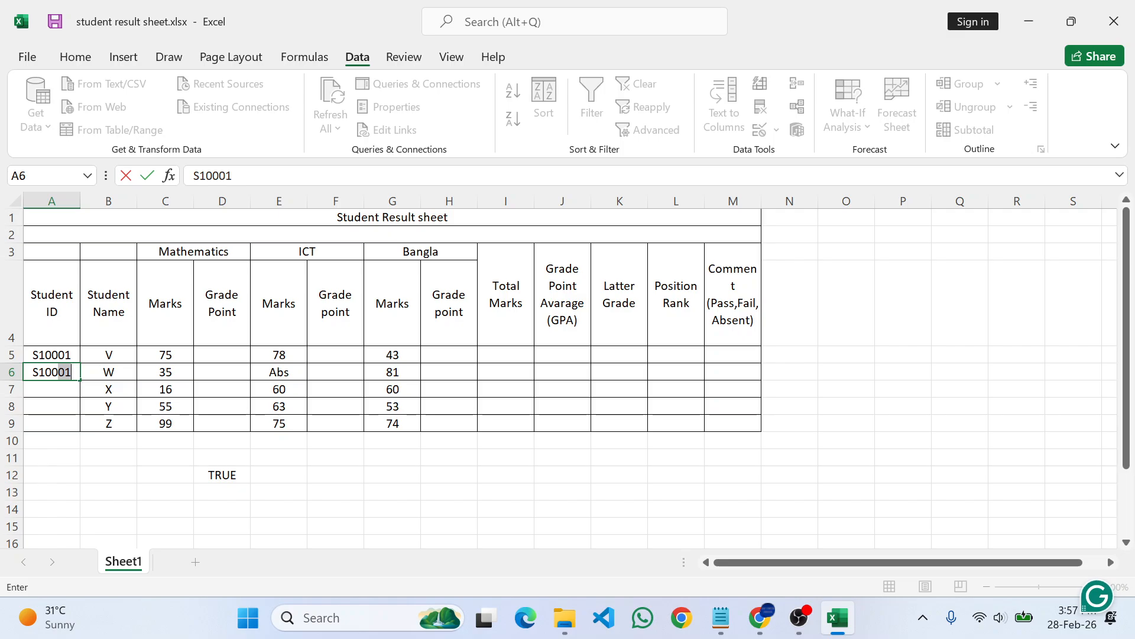
type("01")
key("Return")
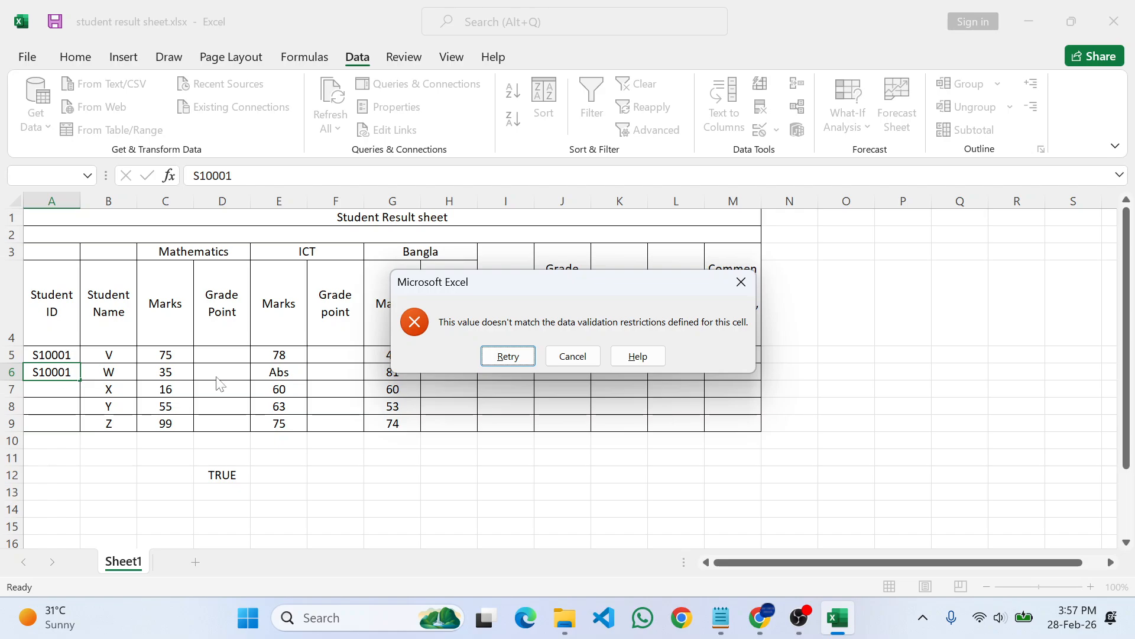
left_click(553, 360)
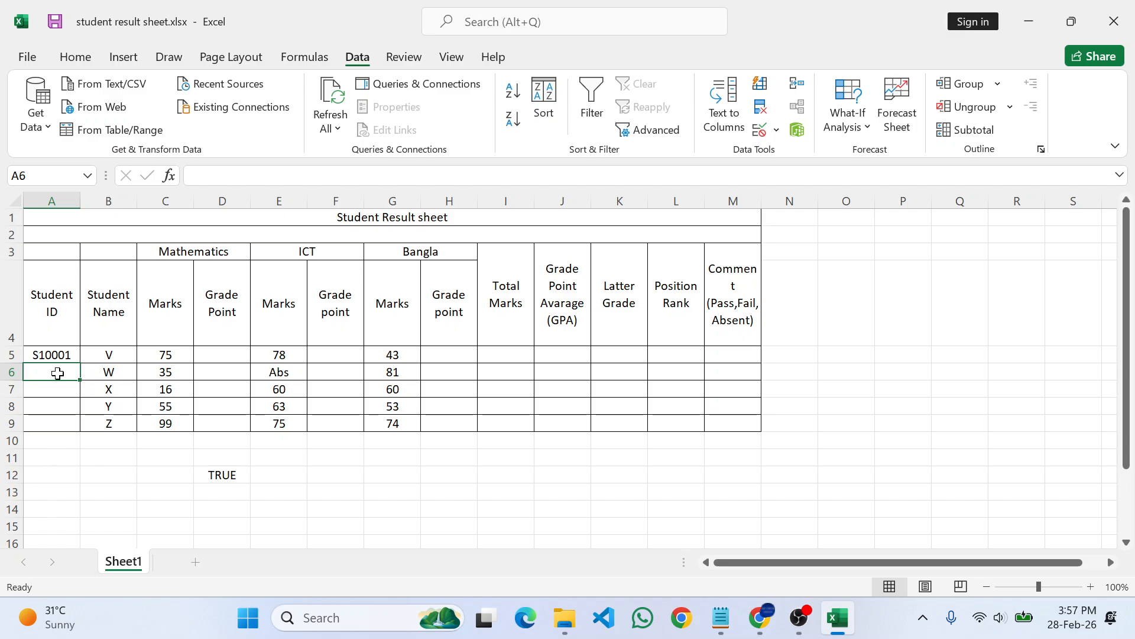
Step: Try entering a seven-character student ID starting with S in A6 to test the length rule, and cancel the entry
type("S")
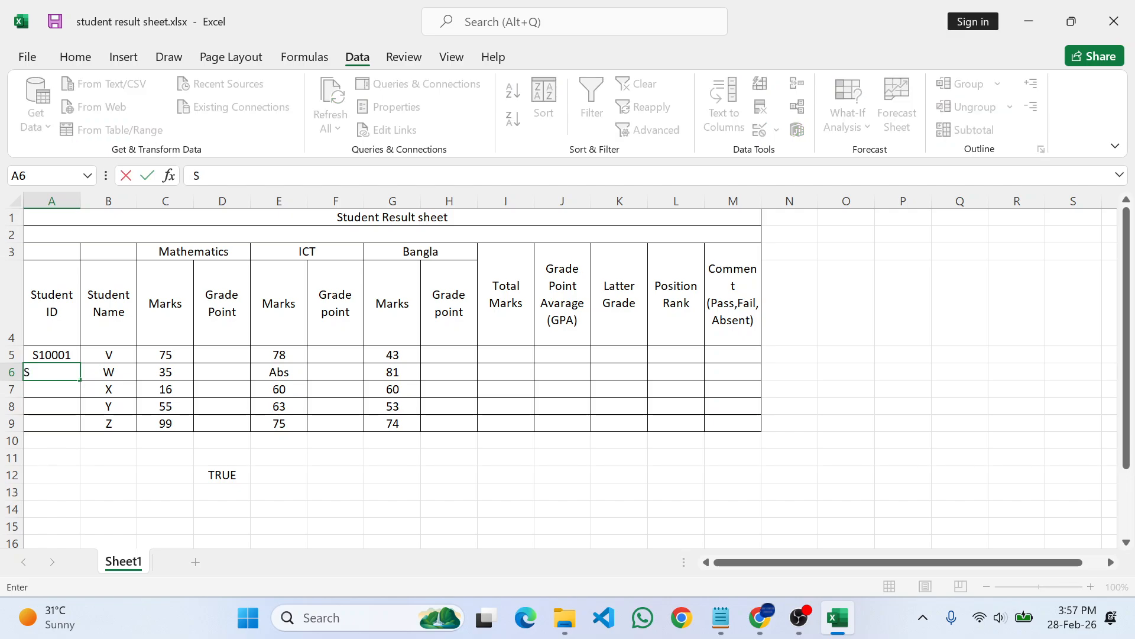
type("1000")
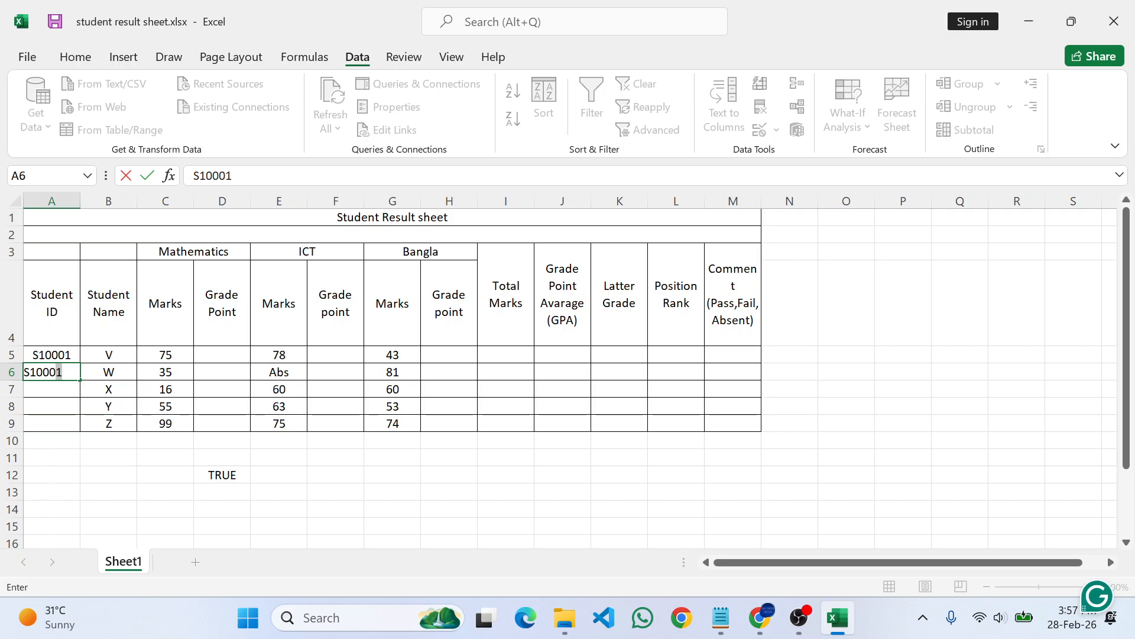
type("16")
key("Return")
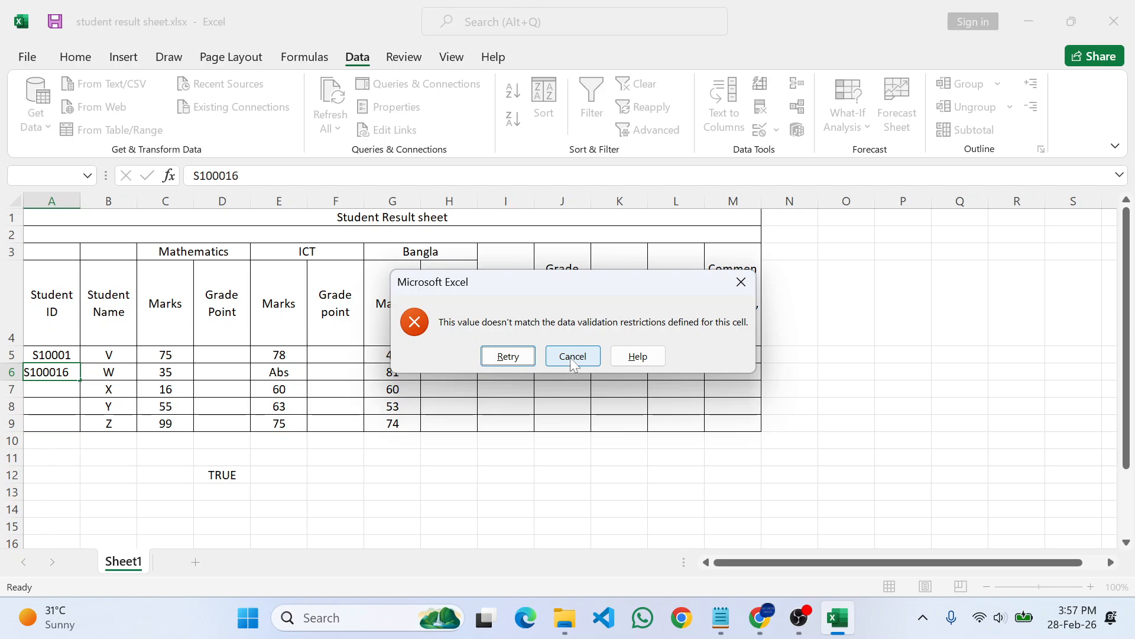
left_click(573, 357)
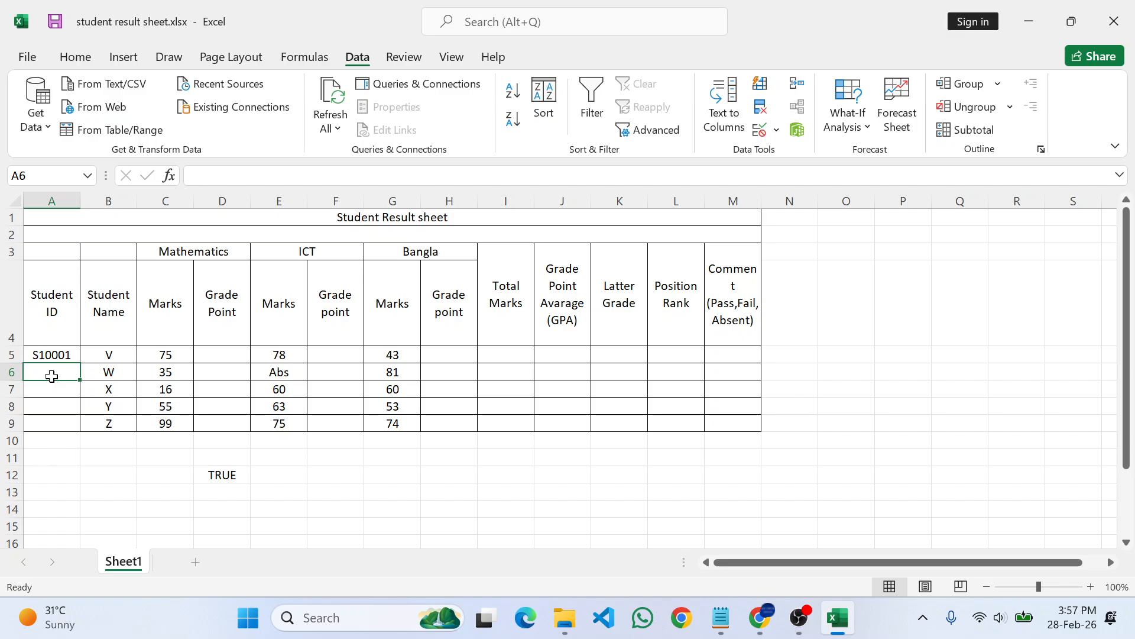
Step: Enter the next sequential student ID after A5's in cell A6
type("S")
type("10002")
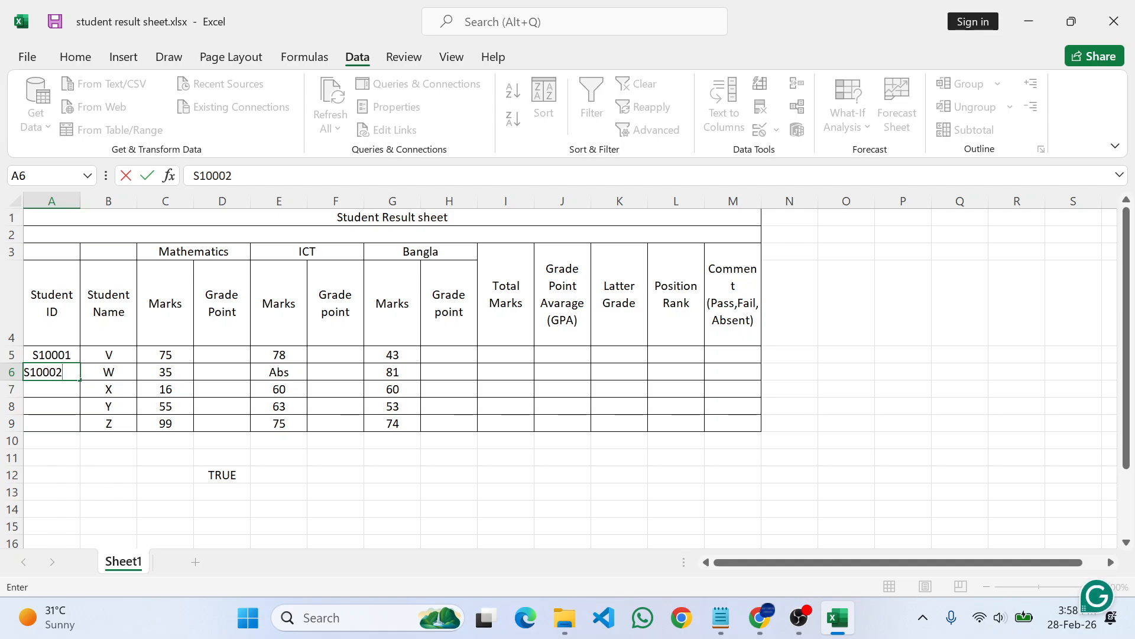
key("Return")
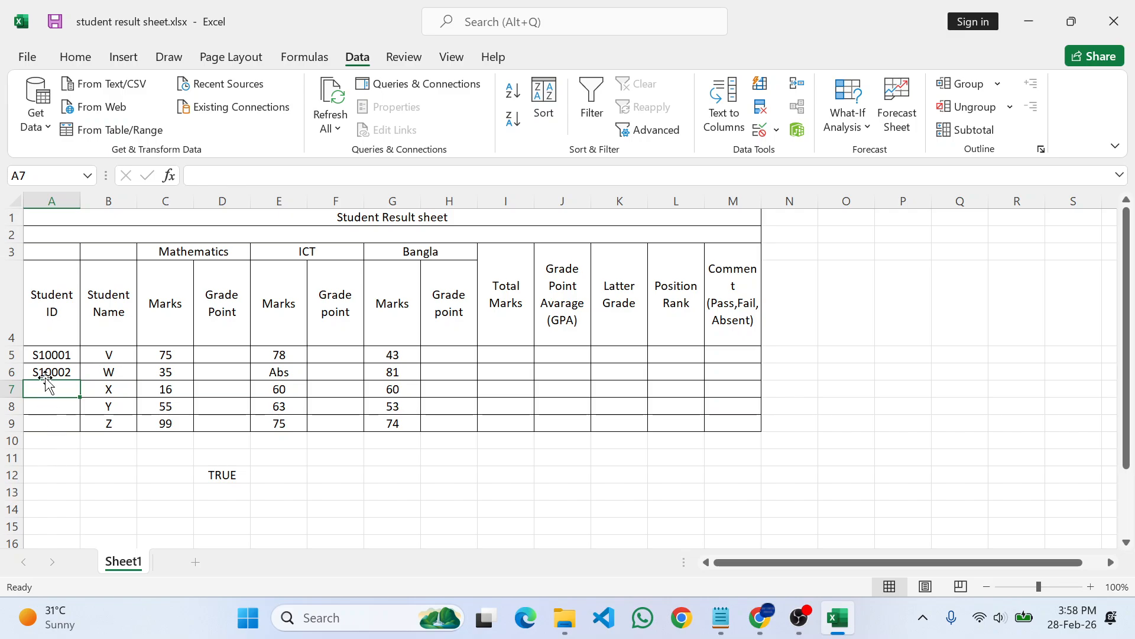
Step: Try replacing the leading S of the student ID in A6 with Q to test the prefix rule, and cancel the entry
double_click(43, 371)
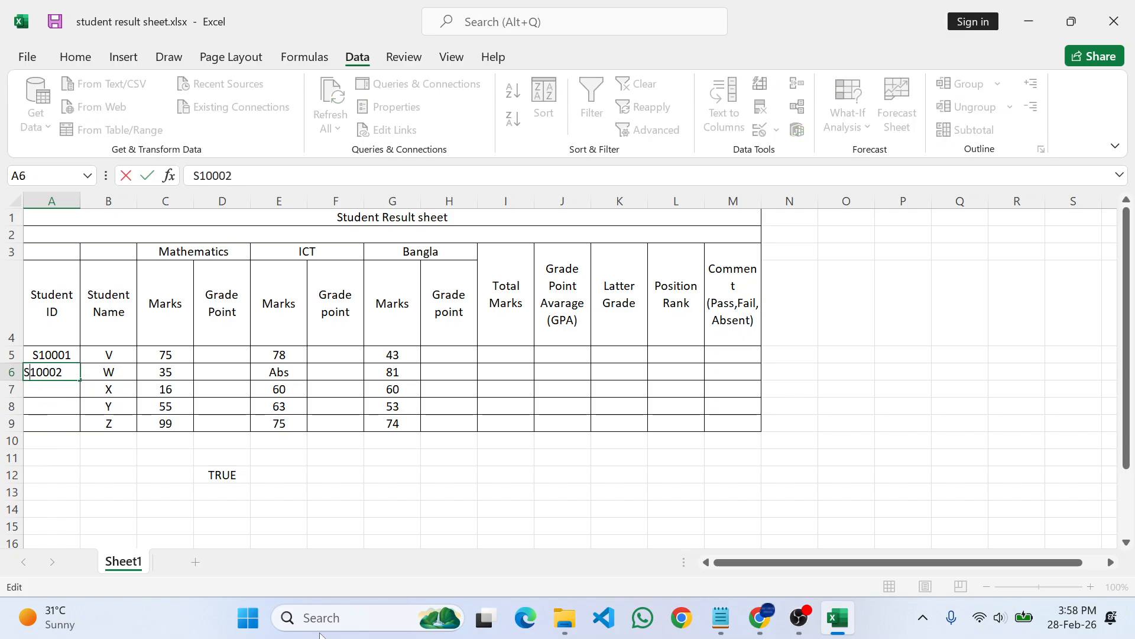
key("Home")
key("Delete")
type("Q")
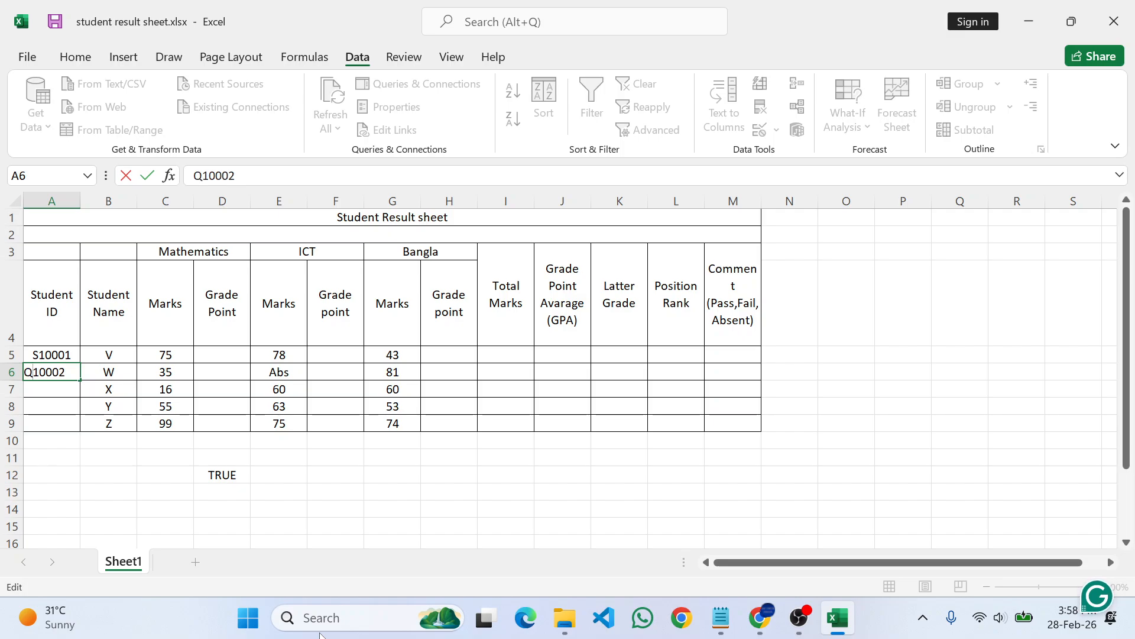
key("Return")
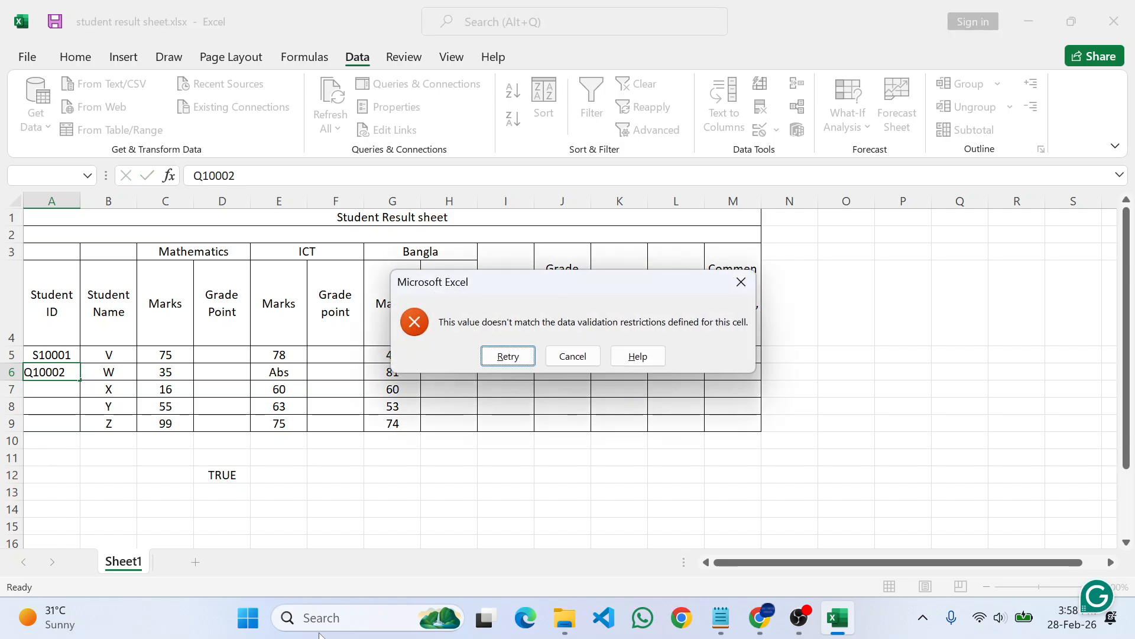
left_click(563, 359)
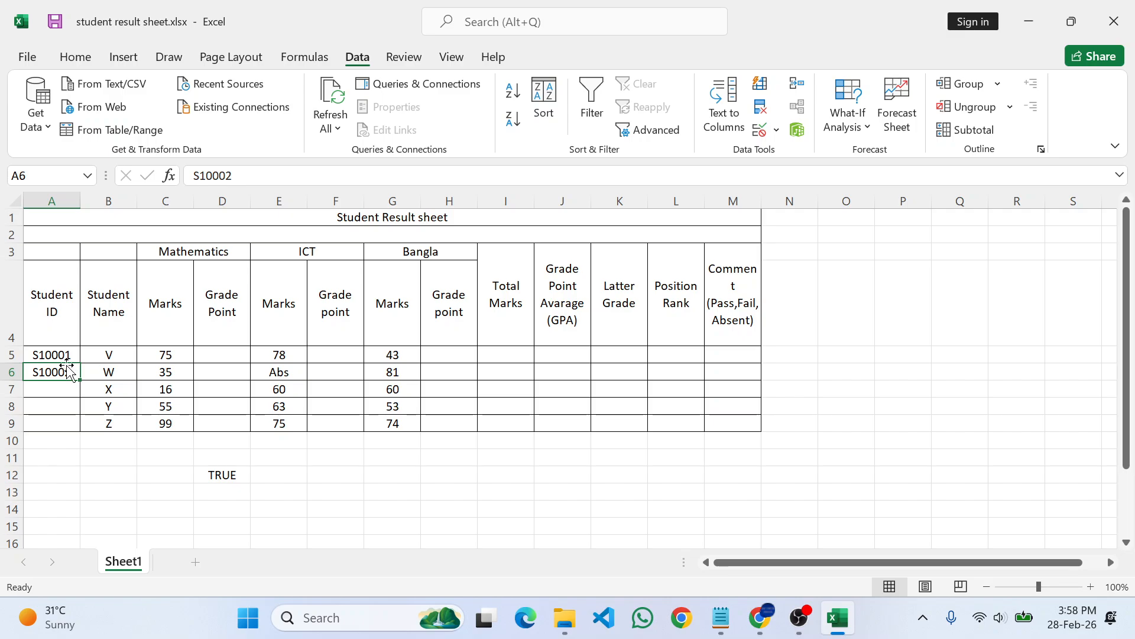
Step: Try replacing the final digit of the student ID in A6 with r to test the numeric rule, and cancel the entry
double_click(67, 372)
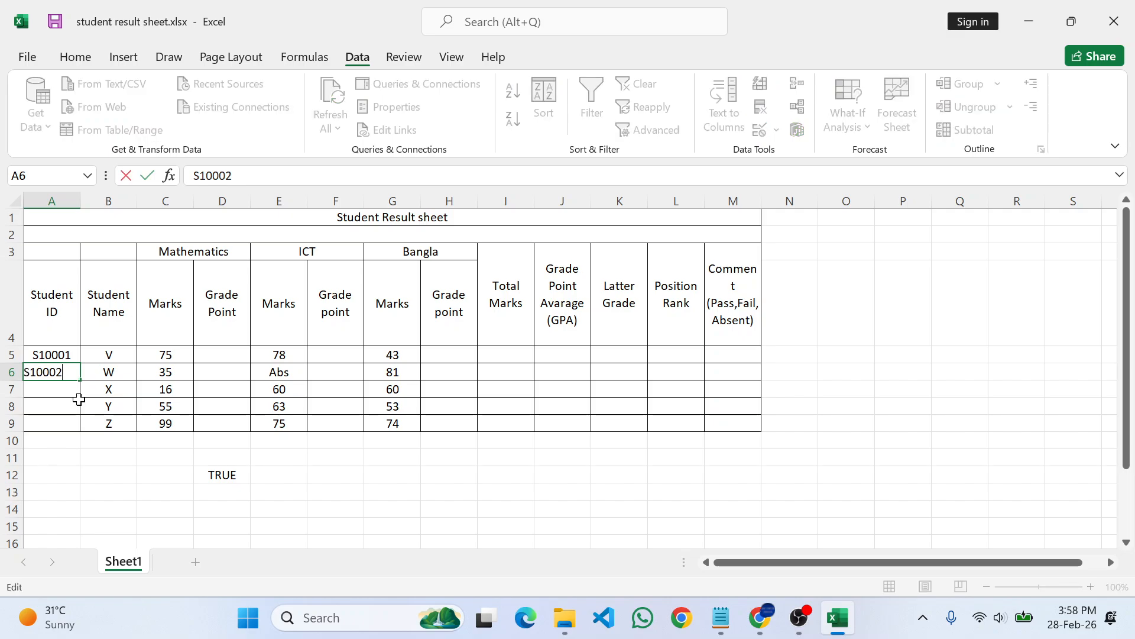
key("BackSpace")
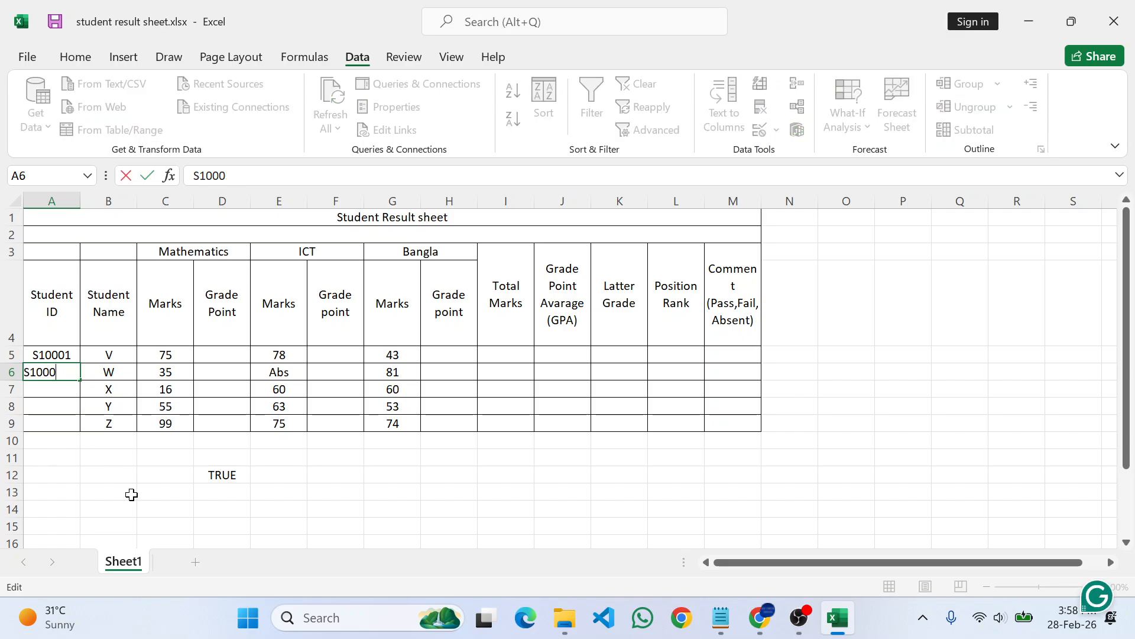
type("r")
key("Return")
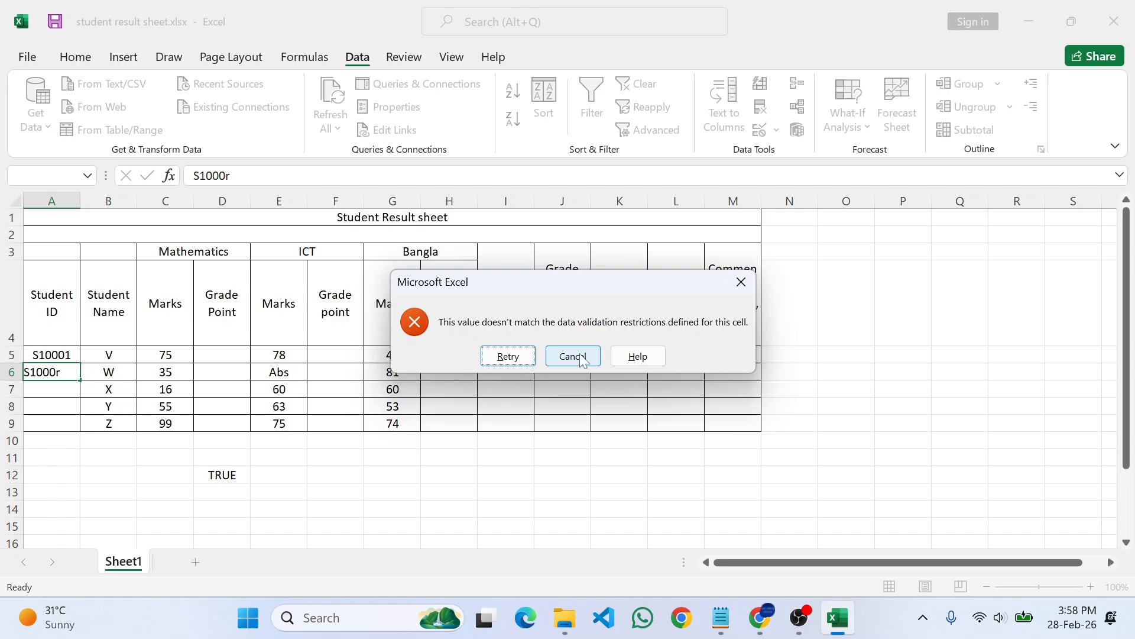
left_click(582, 357)
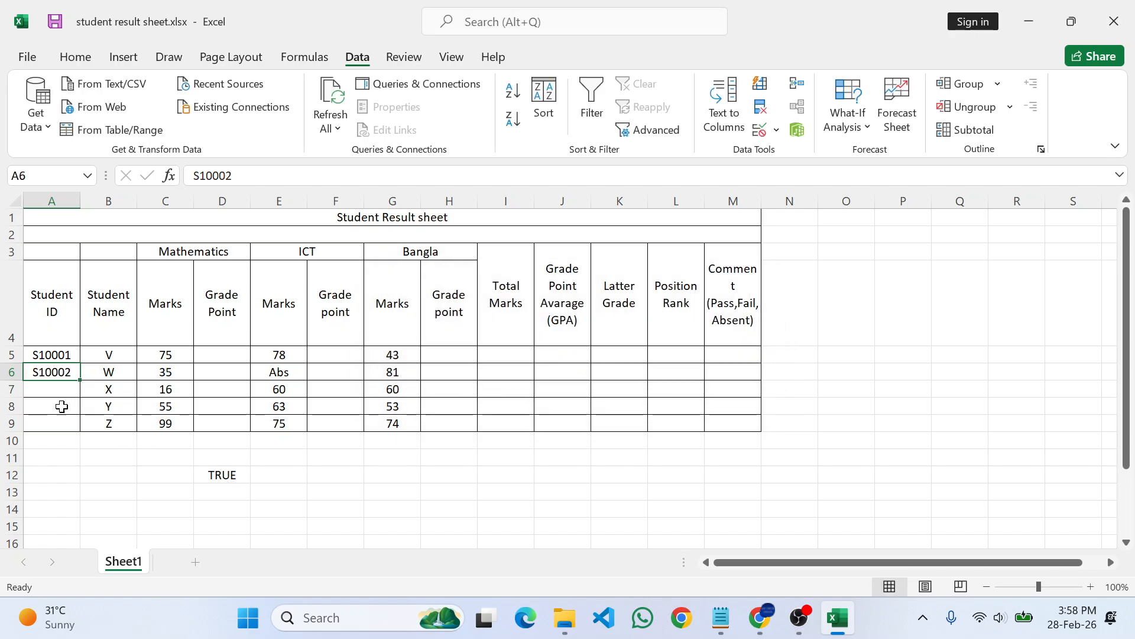
Step: Fill the student ID series from A5:A6 down through cell A9
left_click(57, 402)
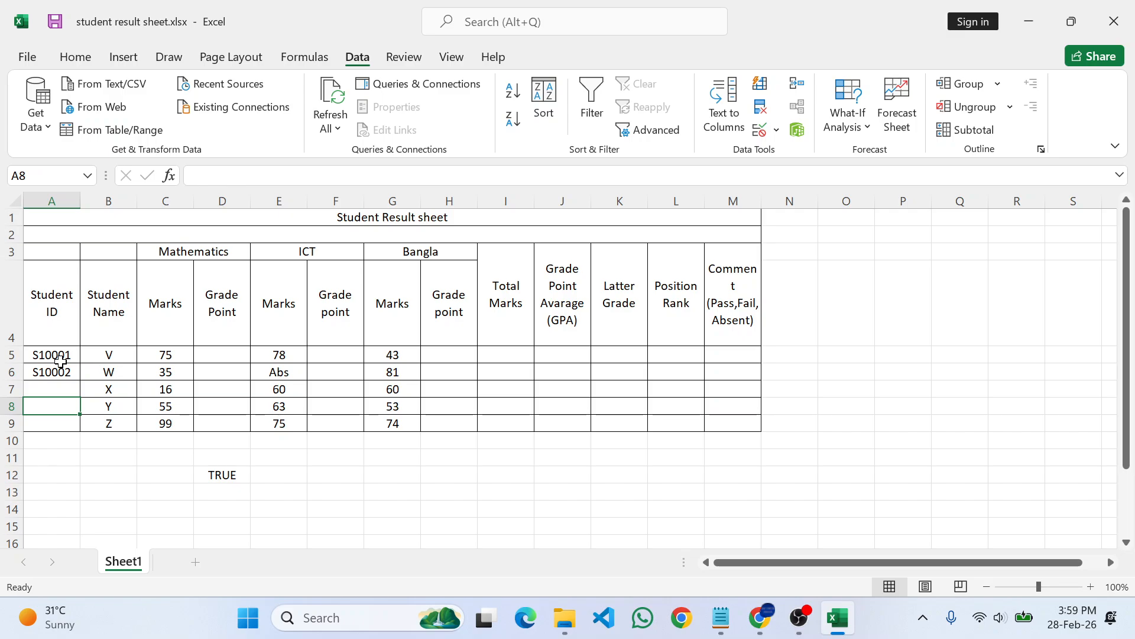
left_click(65, 358)
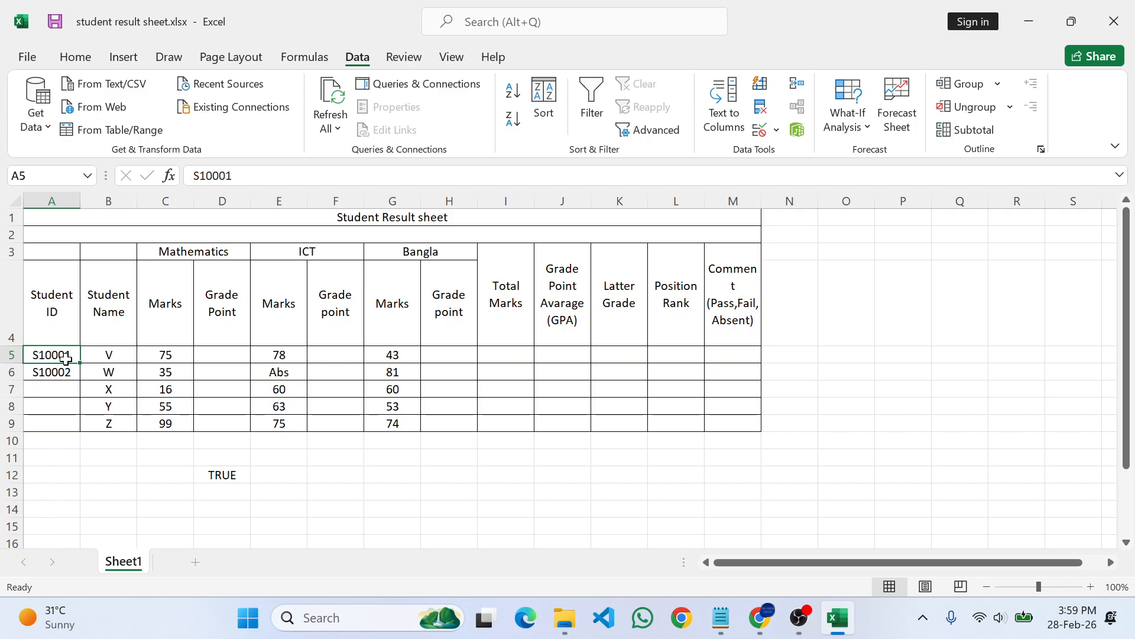
left_click_drag(61, 355, 88, 441)
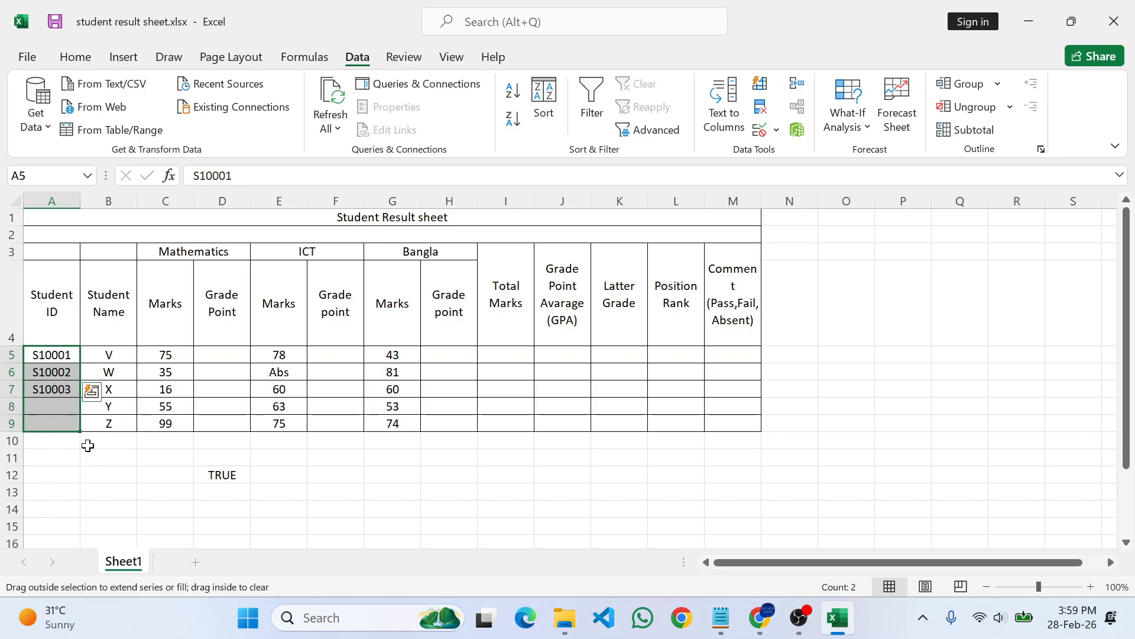
left_click(101, 473)
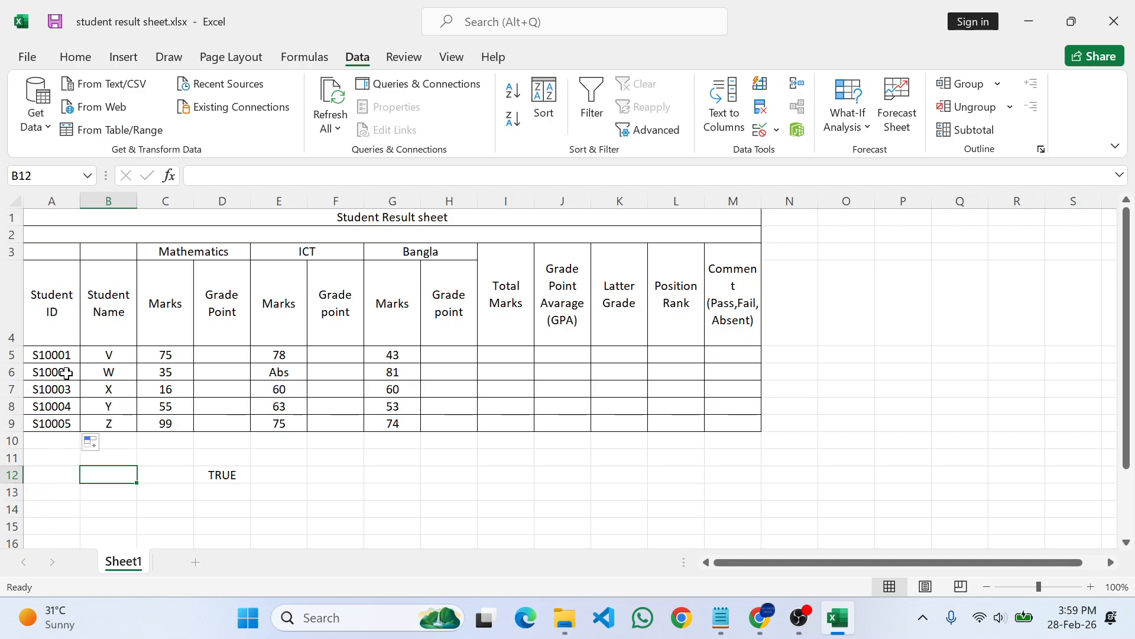
Step: Delete the AND validation test formula from cell D12
left_click(317, 476)
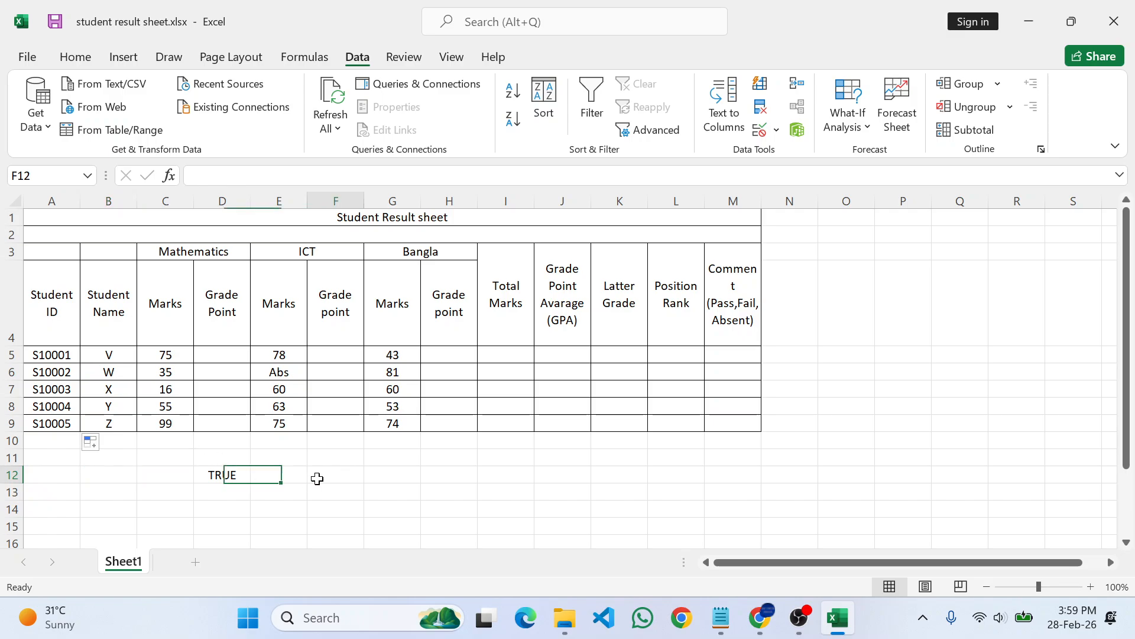
left_click(220, 479)
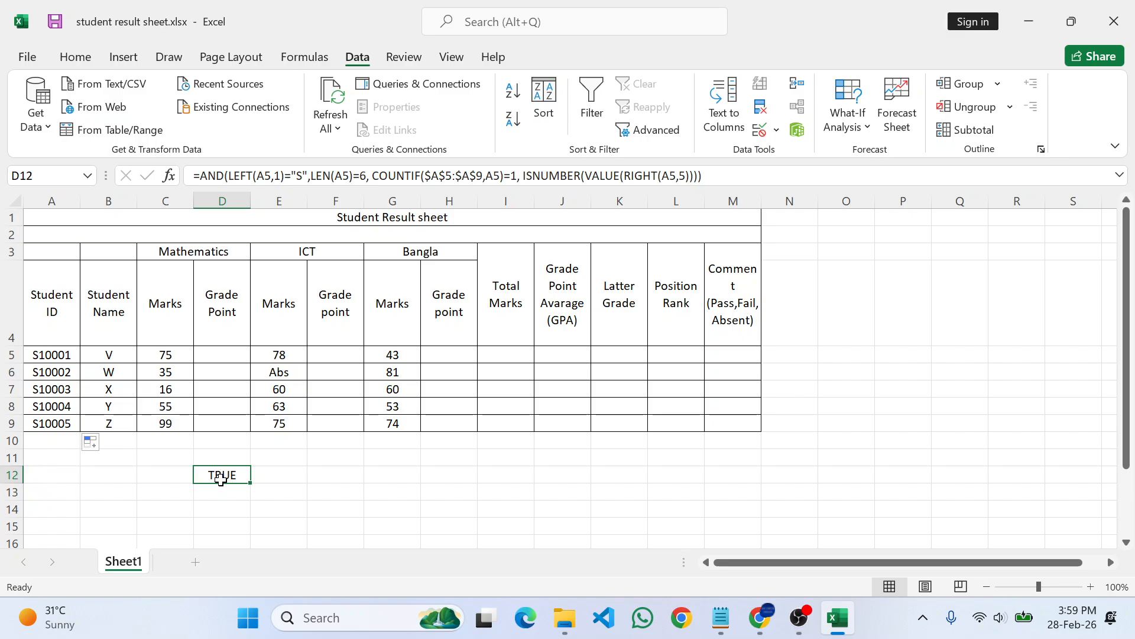
key("BackSpace")
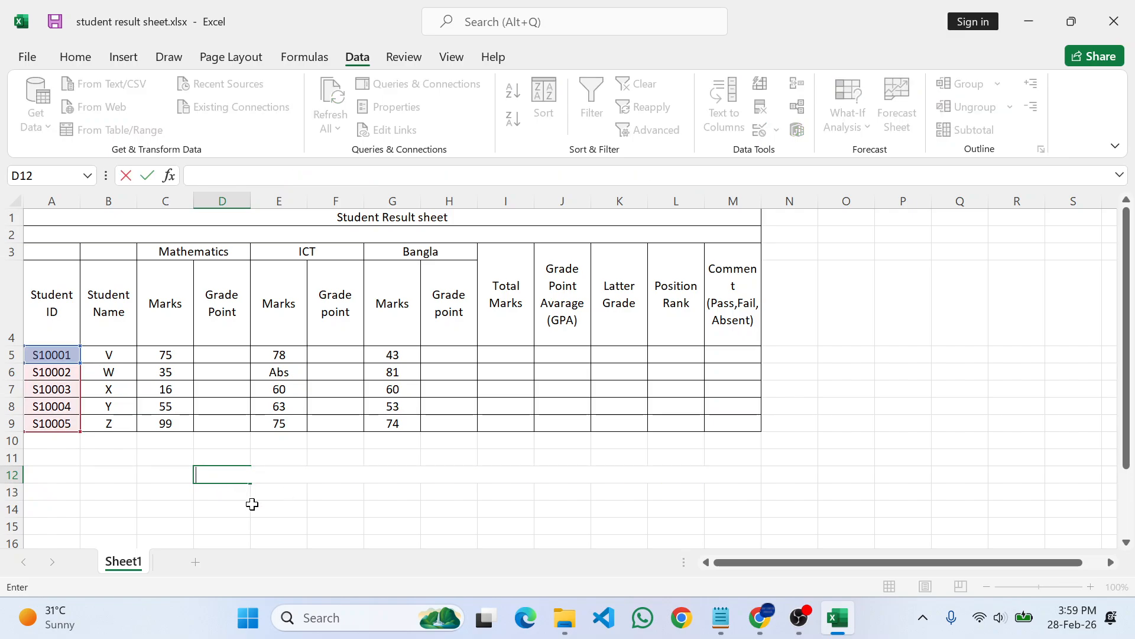
key("Return")
left_click(223, 475)
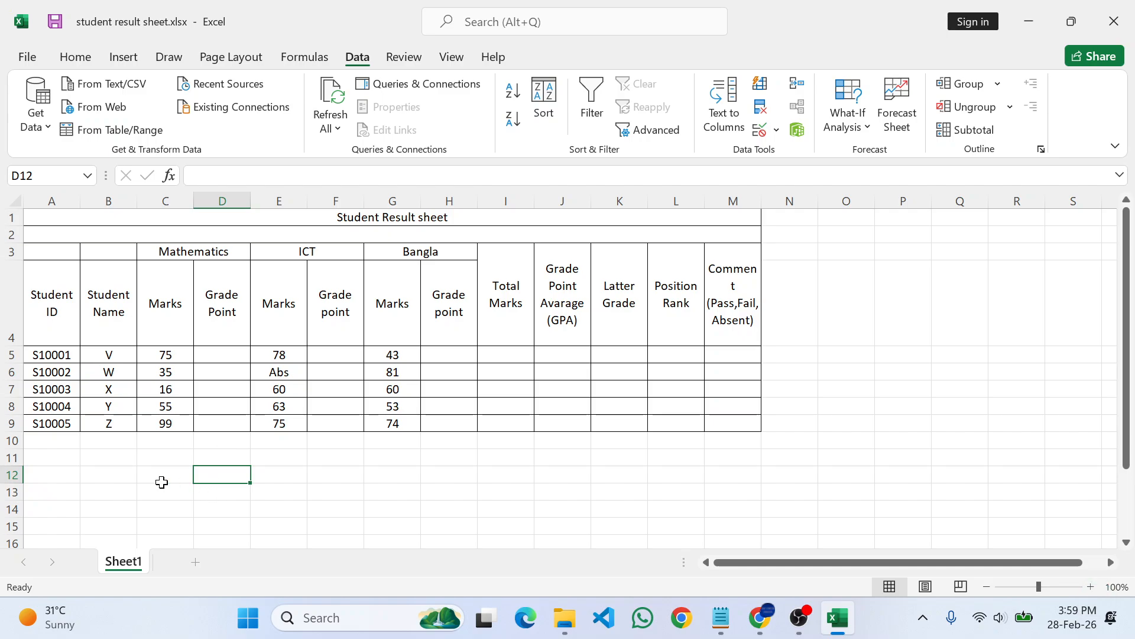
left_click(162, 479)
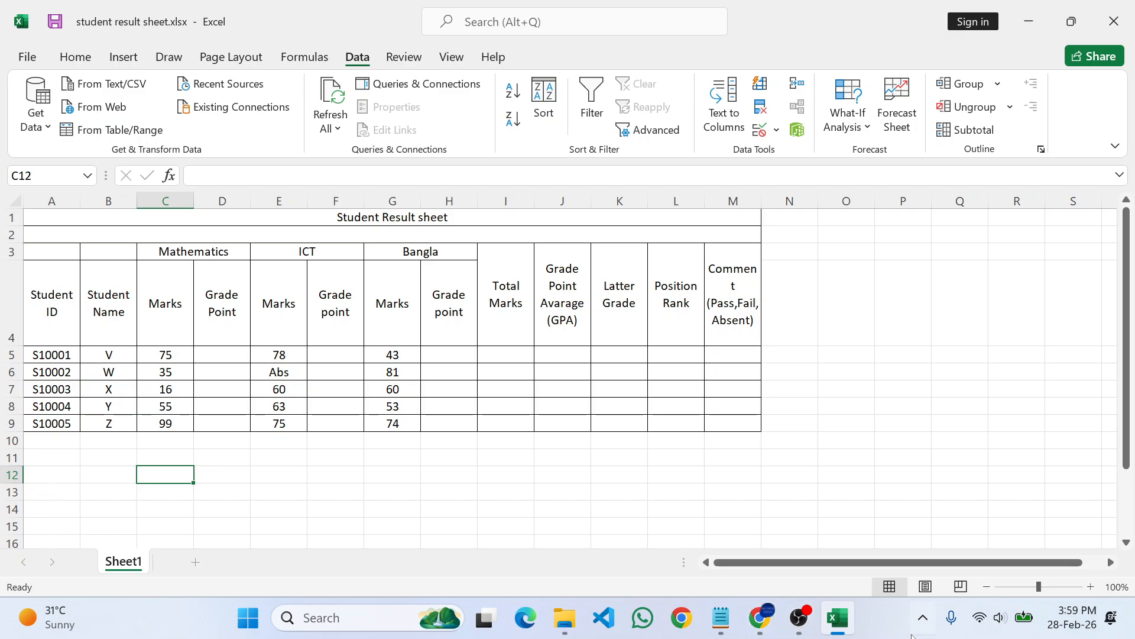
mouse_move(843, 632)
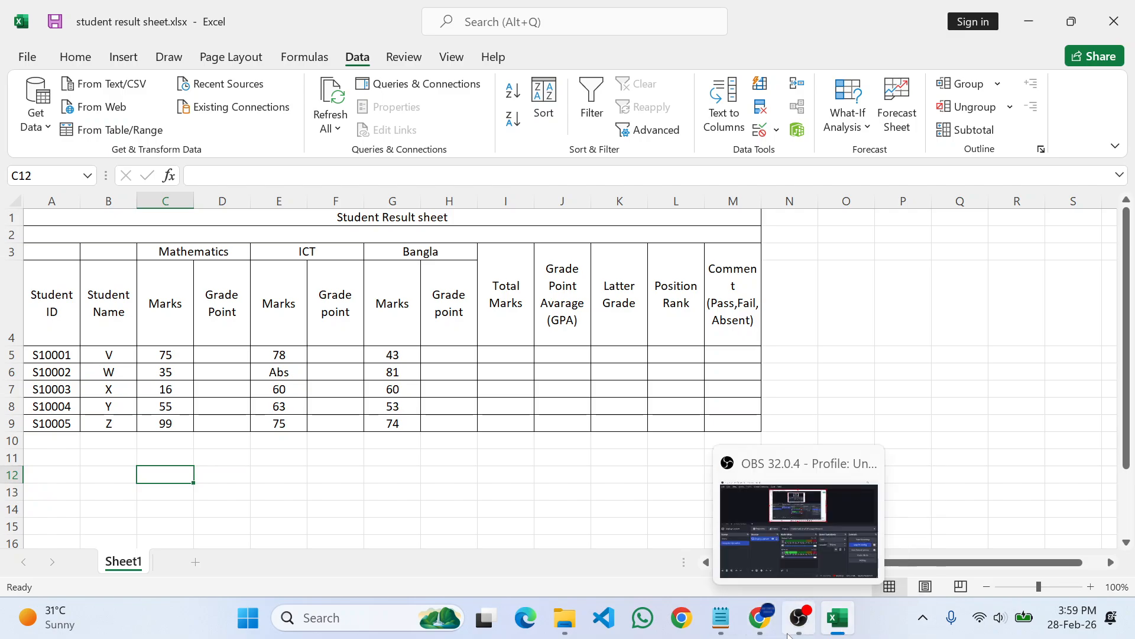